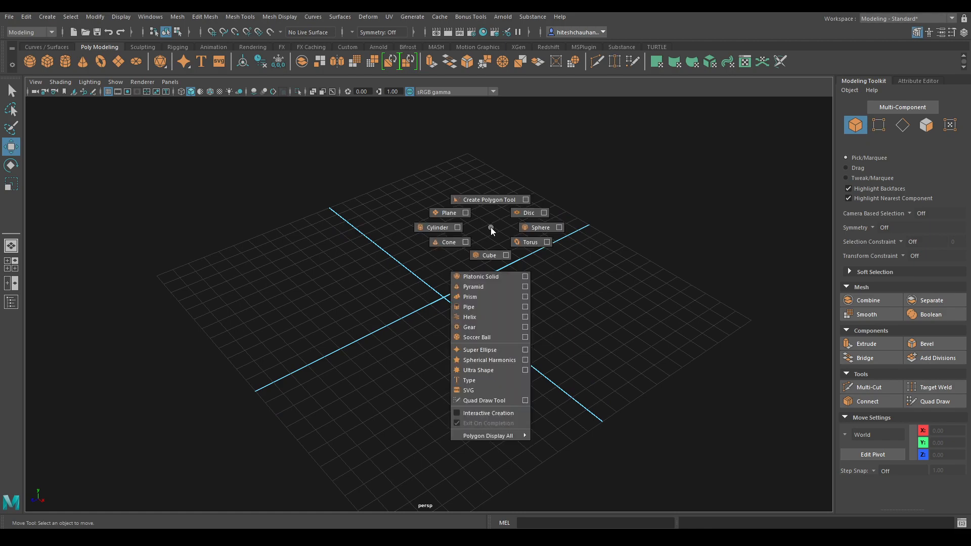
# Step: Create a polygon cube at the origin and set its width to 8
pyautogui.keyDown('alt'); pyautogui.moveTo(444, 269); pyautogui.dragTo(555, 377); pyautogui.keyUp('alt')
pyautogui.press('r')
pyautogui.press('t')
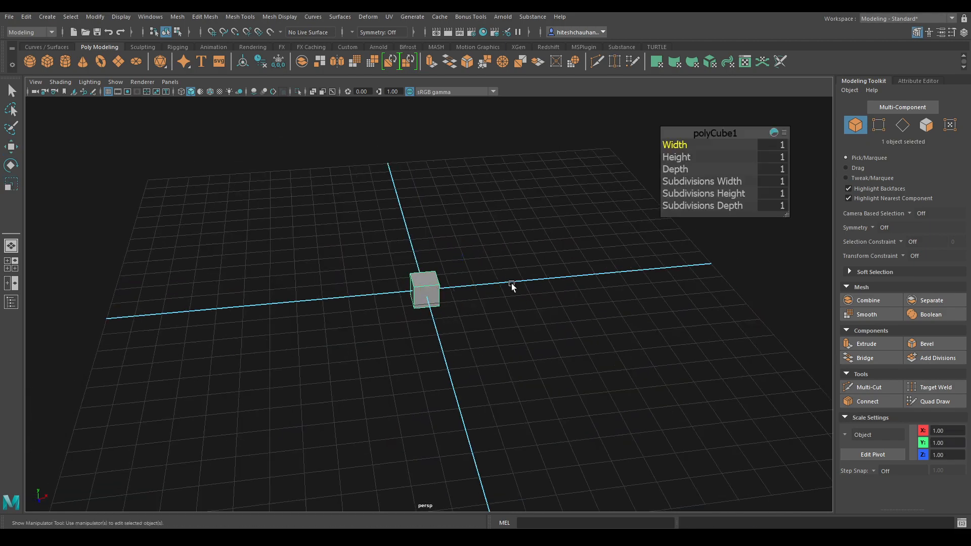
pyautogui.keyDown('alt'); pyautogui.moveTo(511, 283); pyautogui.dragTo(582, 304); pyautogui.keyUp('alt')
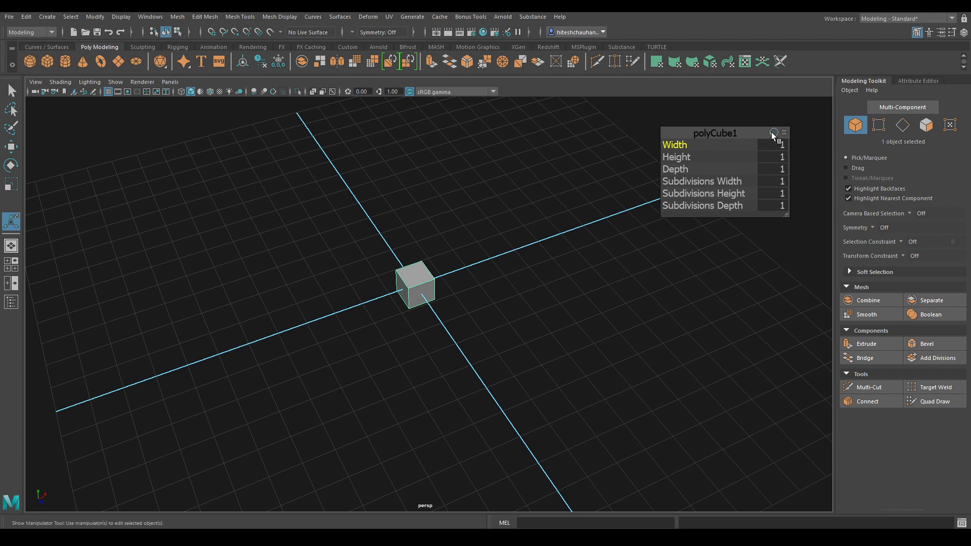
pyautogui.keyDown('alt'); pyautogui.moveTo(458, 230); pyautogui.dragTo(967, 140); pyautogui.keyUp('alt')
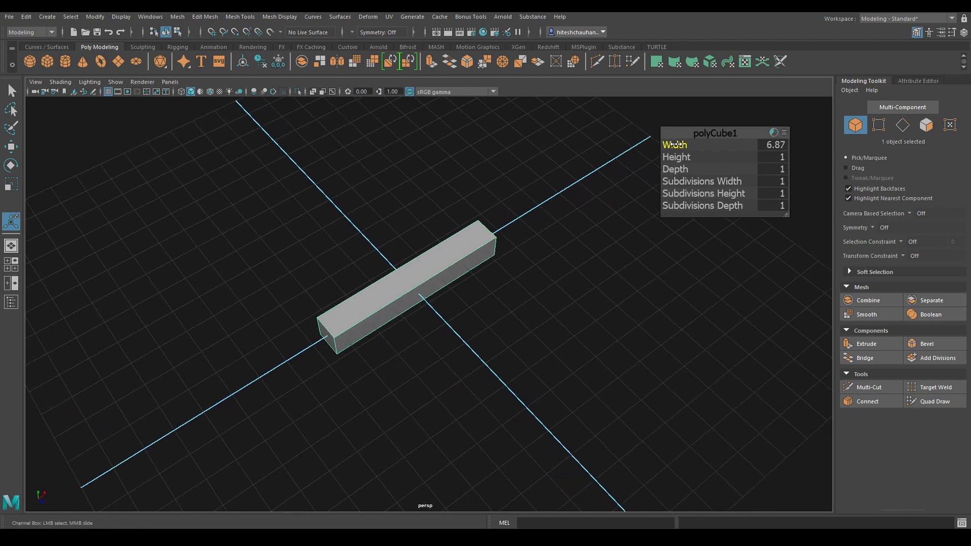
pyautogui.moveTo(676, 144); pyautogui.dragTo(701, 191)
pyautogui.click(778, 146)
pyautogui.press('Return')
# Step: Set the cube's depth to 4
pyautogui.keyDown('alt'); pyautogui.moveTo(601, 223); pyautogui.dragTo(587, 214); pyautogui.keyUp('alt')
pyautogui.moveTo(675, 171); pyautogui.dragTo(832, 174)
pyautogui.click(782, 168)
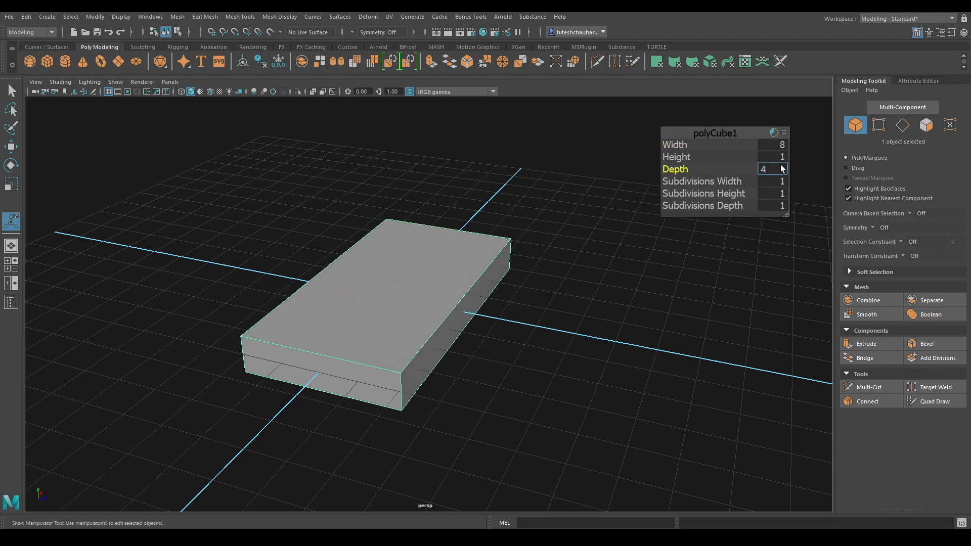
pyautogui.write('4')
pyautogui.press('Return')
# Step: Set the cube's height to 0.25 to flatten it into a slab
pyautogui.keyDown('alt'); pyautogui.moveTo(520, 204); pyautogui.dragTo(546, 237); pyautogui.keyUp('alt')
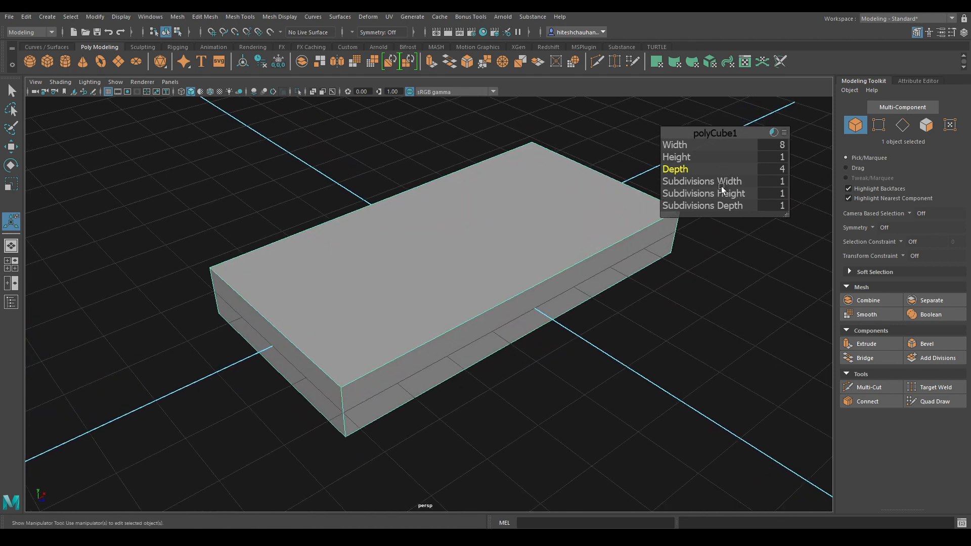
pyautogui.keyDown('alt'); pyautogui.moveTo(606, 236); pyautogui.dragTo(644, 165); pyautogui.keyUp('alt')
pyautogui.moveTo(675, 159); pyautogui.dragTo(636, 156, button='middle')
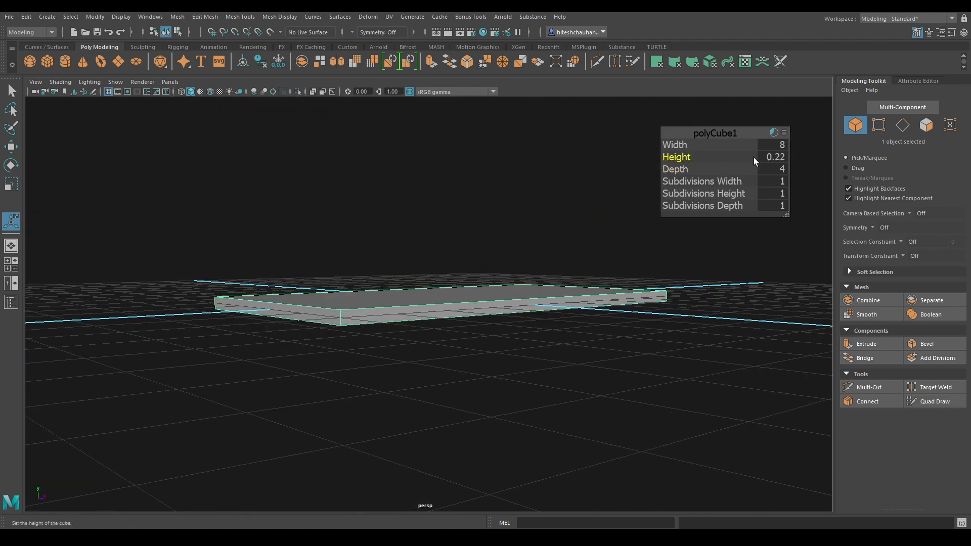
pyautogui.doubleClick(769, 157)
pyautogui.write('0.25')
pyautogui.press('Return')
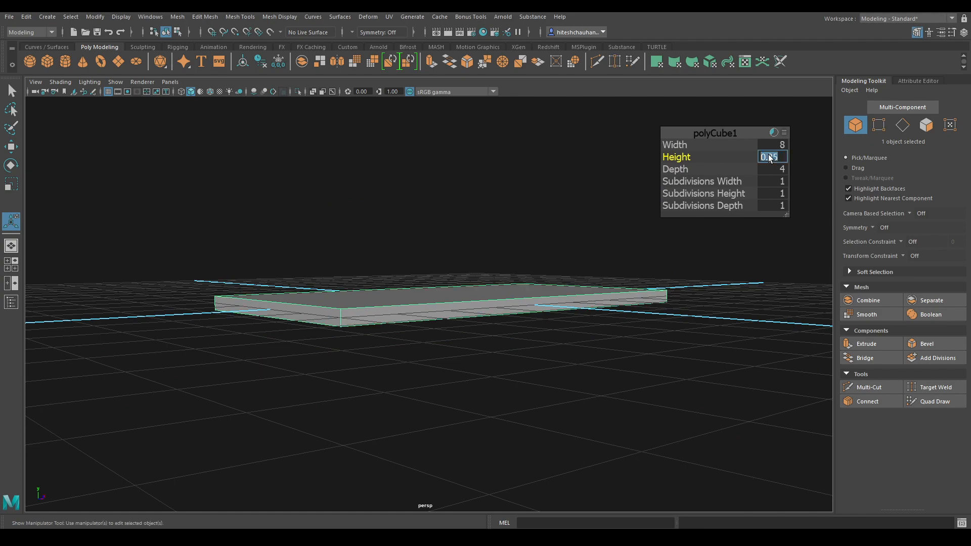
pyautogui.keyDown('alt'); pyautogui.moveTo(597, 292); pyautogui.dragTo(499, 335); pyautogui.keyUp('alt')
pyautogui.press('w')
# Step: Bevel all edges of the slab with 2 segments
pyautogui.keyDown('alt'); pyautogui.moveTo(499, 335); pyautogui.dragTo(503, 284, button='middle'); pyautogui.keyUp('alt')
pyautogui.scroll(3, 503, 284)
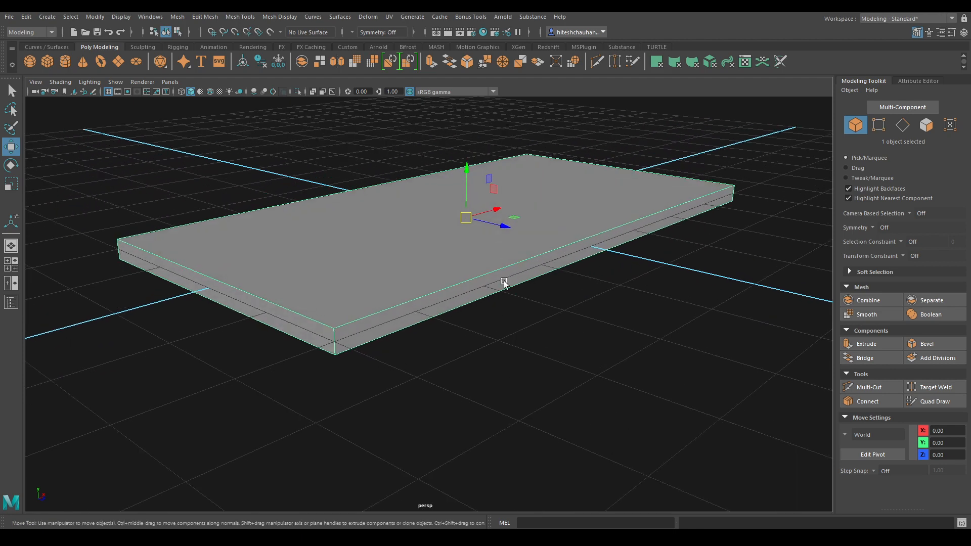
pyautogui.keyDown('alt'); pyautogui.moveTo(503, 283); pyautogui.dragTo(469, 265, button='right'); pyautogui.keyUp('alt')
pyautogui.keyDown('alt'); pyautogui.moveTo(469, 263); pyautogui.dragTo(447, 271); pyautogui.keyUp('alt')
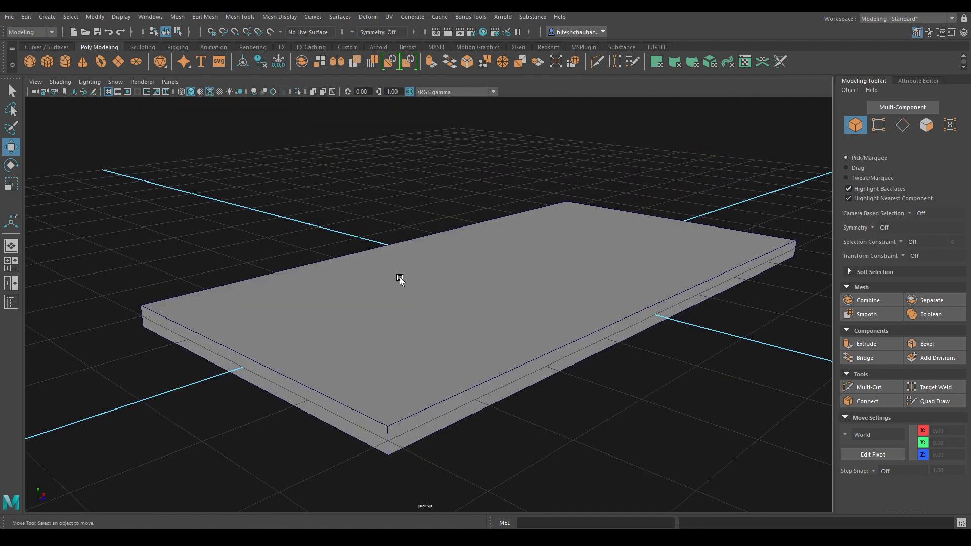
pyautogui.click(500, 343)
pyautogui.moveTo(542, 211); pyautogui.dragTo(531, 133, button='right')
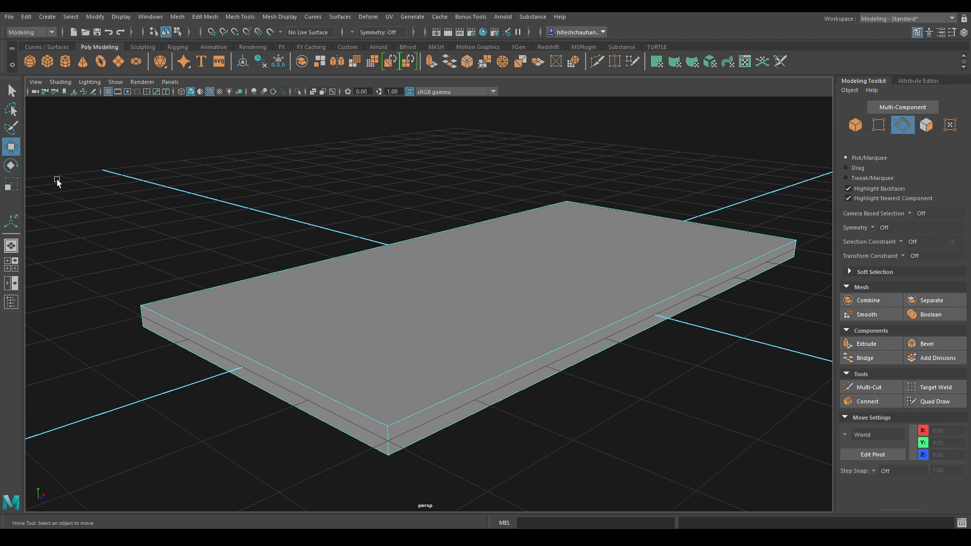
pyautogui.moveTo(61, 131); pyautogui.dragTo(830, 512)
pyautogui.scroll(4, 566, 336)
pyautogui.keyDown('alt'); pyautogui.moveTo(566, 336); pyautogui.dragTo(584, 296, button='middle'); pyautogui.keyUp('alt')
pyautogui.keyDown('shift'); pyautogui.moveTo(399, 208); pyautogui.dragTo(441, 209, button='right'); pyautogui.keyUp('shift')
pyautogui.click(743, 157)
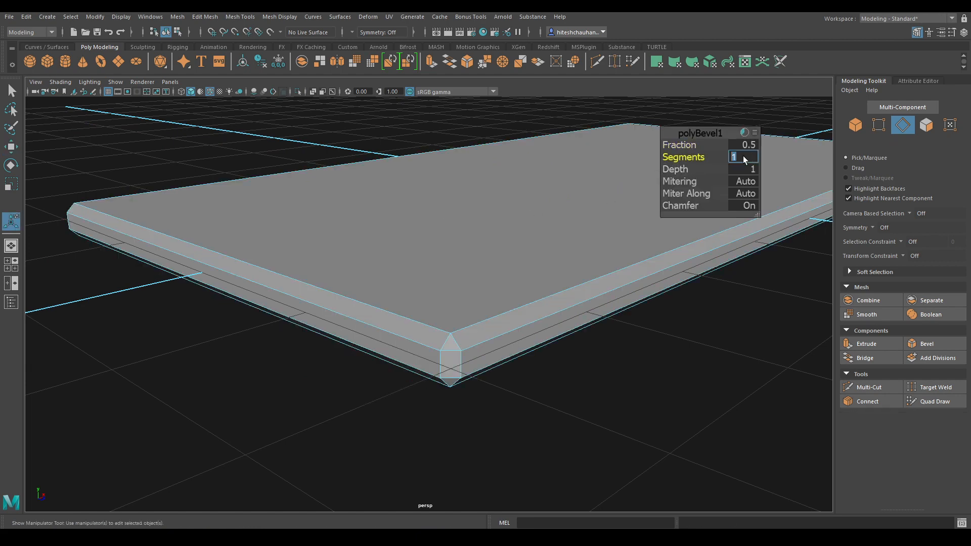
pyautogui.write('2')
pyautogui.press('Return')
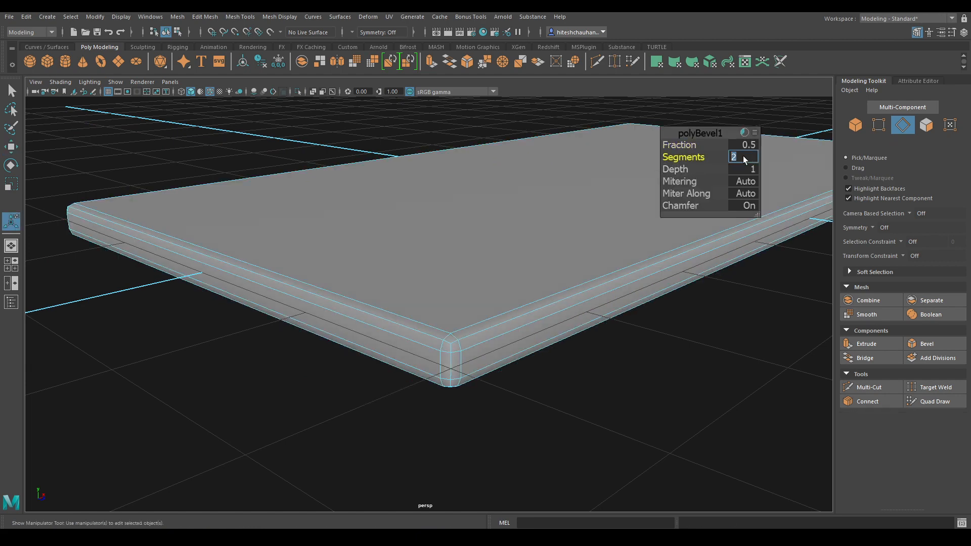
# Step: Set the slab's bevel fraction to 0.1, return to object mode and deselect the slab
pyautogui.moveTo(688, 145); pyautogui.dragTo(667, 146)
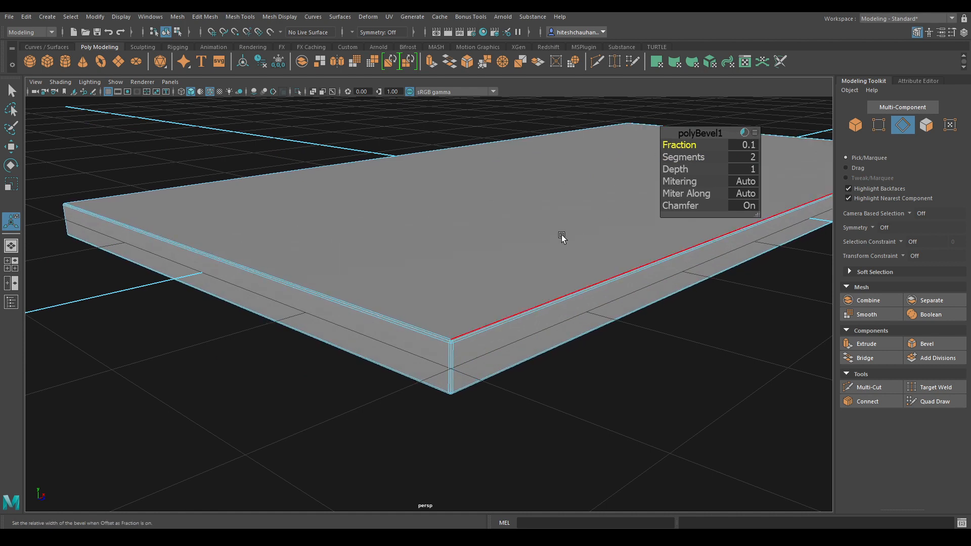
pyautogui.press('w')
pyautogui.moveTo(480, 220); pyautogui.dragTo(539, 195, button='right')
pyautogui.click(683, 459)
pyautogui.keyDown('alt'); pyautogui.moveTo(683, 459); pyautogui.dragTo(606, 369); pyautogui.keyUp('alt')
pyautogui.click(192, 93)
pyautogui.moveTo(435, 355)
pyautogui.keyDown('alt'); pyautogui.mouseDown()
pyautogui.moveTo(420, 271)
pyautogui.moveTo(425, 329)
pyautogui.mouseUp(); pyautogui.keyUp('alt')
pyautogui.click(191, 92)
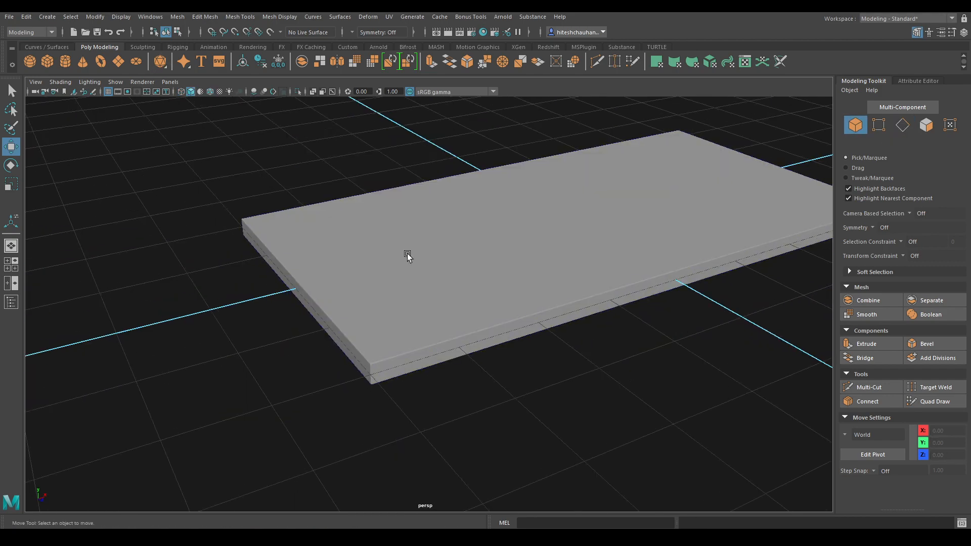
# Step: Create a second polygon cube and move it down to about Y -1.09, below the slab
pyautogui.moveTo(408, 254)
pyautogui.keyDown('alt'); pyautogui.mouseDown()
pyautogui.moveTo(457, 341)
pyautogui.moveTo(439, 260)
pyautogui.moveTo(342, 193)
pyautogui.moveTo(357, 226)
pyautogui.moveTo(340, 219)
pyautogui.moveTo(365, 224)
pyautogui.mouseUp(); pyautogui.keyUp('alt')
pyautogui.keyDown('alt'); pyautogui.moveTo(333, 373); pyautogui.dragTo(332, 370); pyautogui.keyUp('alt')
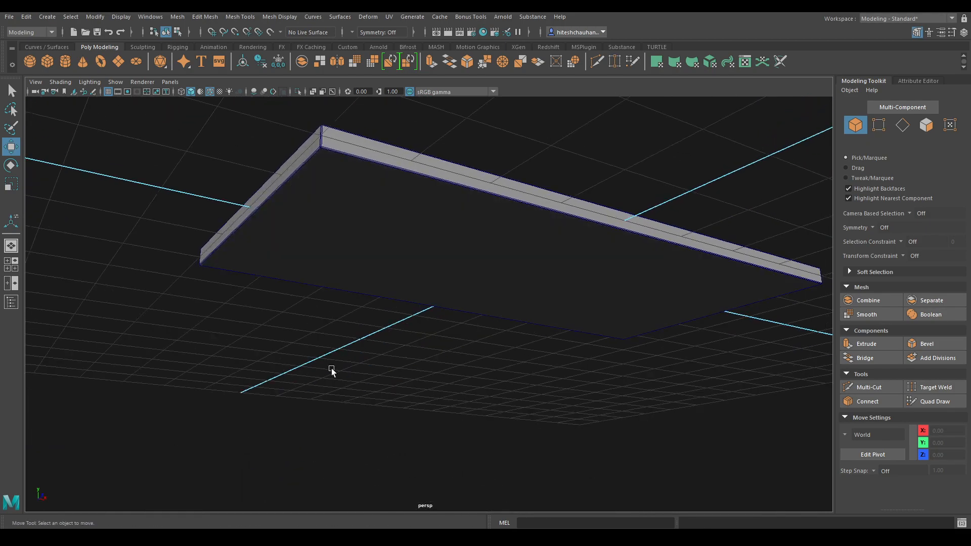
pyautogui.keyDown('shift'); pyautogui.moveTo(332, 370); pyautogui.dragTo(329, 367, button='right'); pyautogui.keyUp('shift')
pyautogui.keyDown('alt'); pyautogui.moveTo(436, 251); pyautogui.dragTo(458, 278); pyautogui.keyUp('alt')
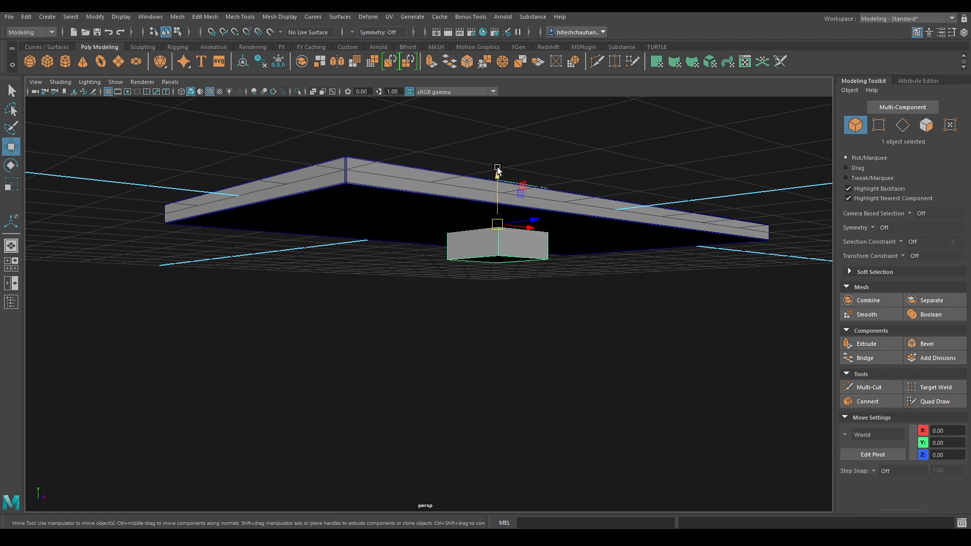
pyautogui.moveTo(497, 170); pyautogui.dragTo(496, 273)
# Step: In the front view, move the second cube along X to about -2.49, under one end of the slab
pyautogui.press('space')
pyautogui.keyDown('alt'); pyautogui.moveTo(433, 369); pyautogui.dragTo(526, 430, button='right'); pyautogui.keyUp('alt')
pyautogui.keyDown('alt'); pyautogui.moveTo(347, 303); pyautogui.dragTo(446, 245, button='middle'); pyautogui.keyUp('alt')
pyautogui.keyDown('alt'); pyautogui.moveTo(446, 245); pyautogui.dragTo(631, 290, button='right'); pyautogui.keyUp('alt')
pyautogui.moveTo(686, 314); pyautogui.dragTo(392, 304)
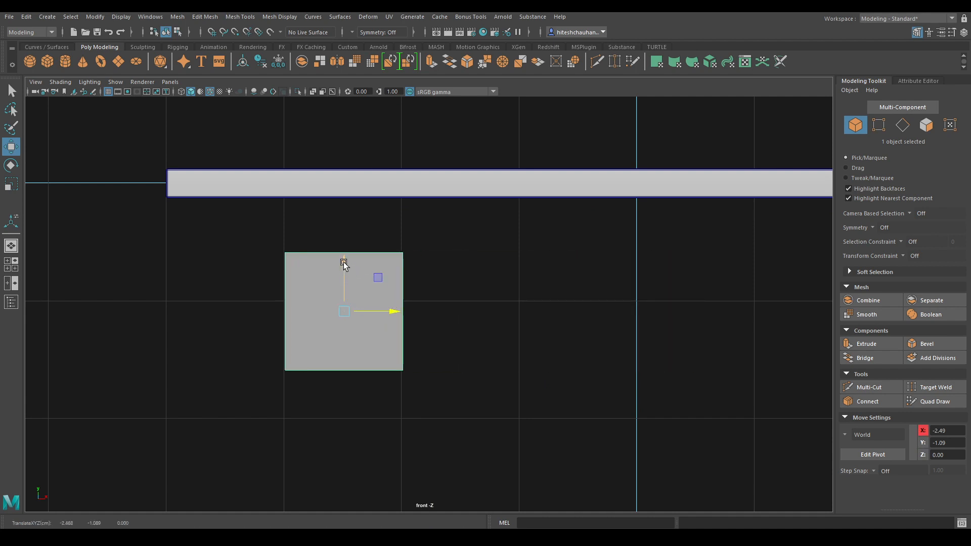
# Step: Set the second cube's width and height to 0.25 each
pyautogui.press('t')
pyautogui.moveTo(682, 153); pyautogui.dragTo(640, 153, button='middle')
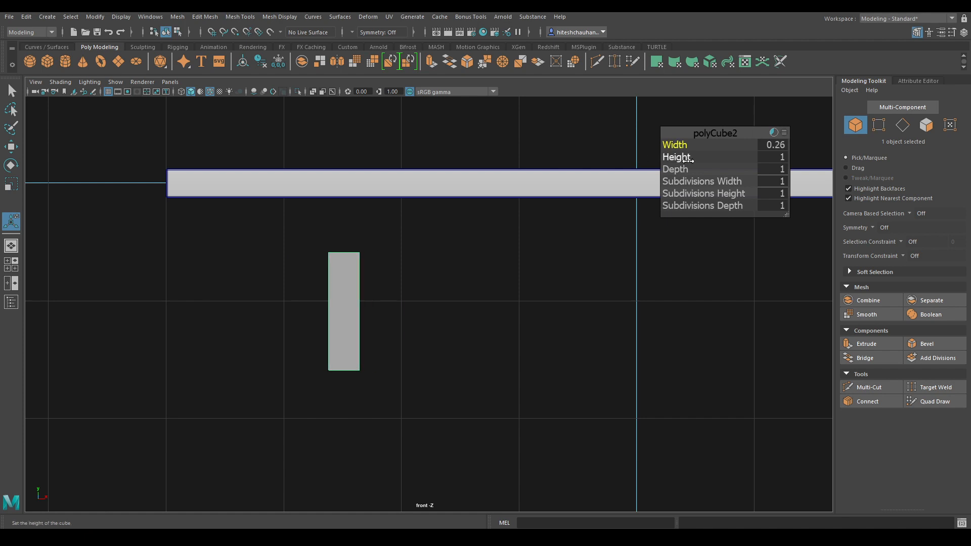
pyautogui.click(764, 147)
pyautogui.write('0.2')
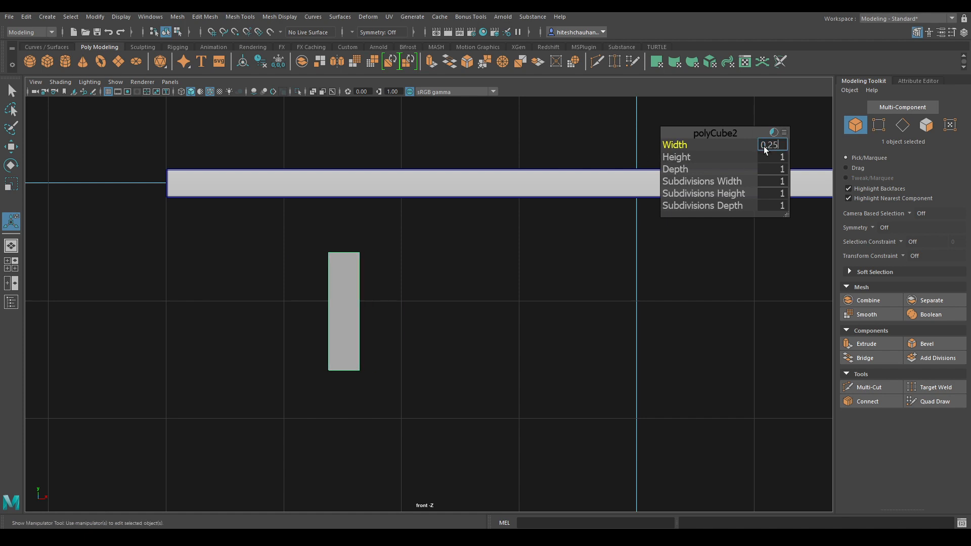
pyautogui.press('Return')
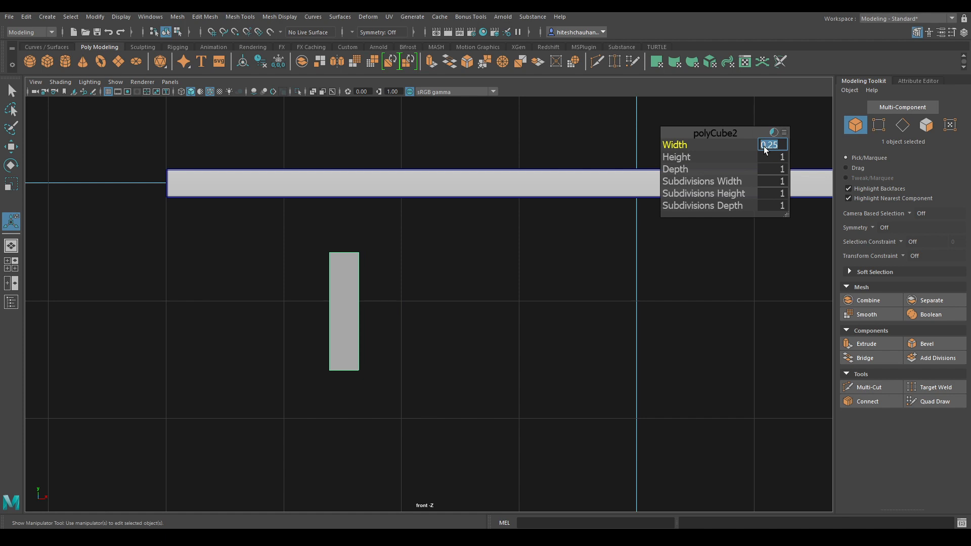
pyautogui.moveTo(667, 158); pyautogui.dragTo(627, 168, button='middle')
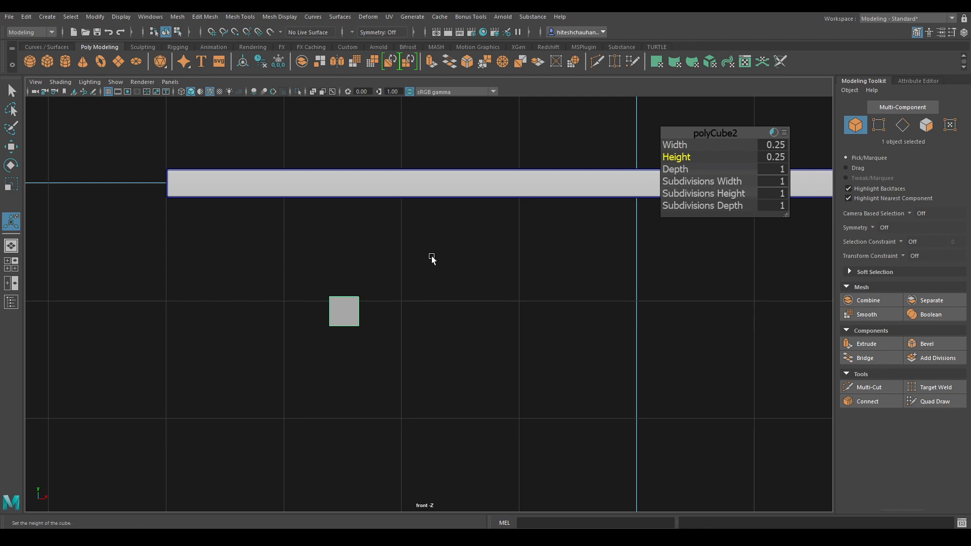
# Step: In the top view with wireframe display, set the second cube's depth to 3.35, inside the slab's outline
pyautogui.press('space')
pyautogui.moveTo(432, 257); pyautogui.dragTo(416, 302)
pyautogui.press('space')
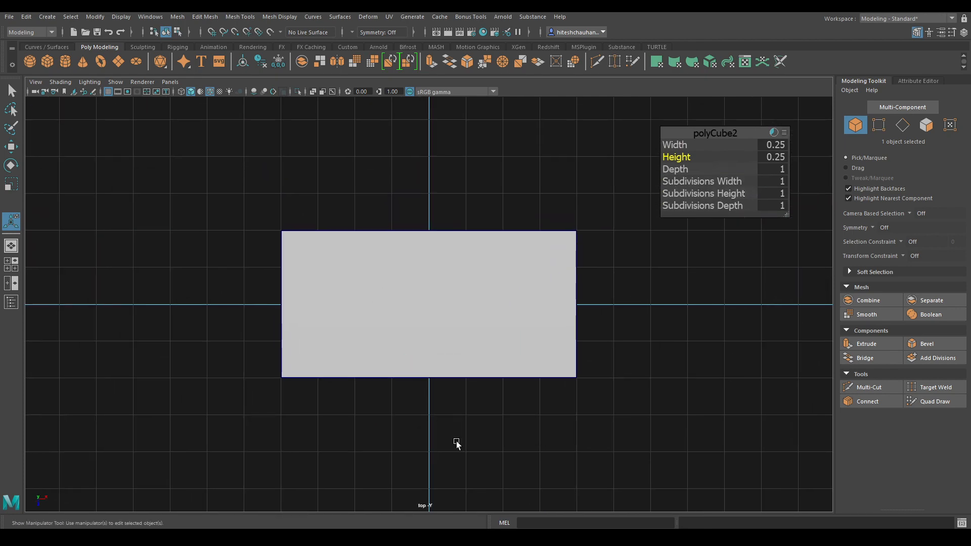
pyautogui.press('4')
pyautogui.keyDown('alt'); pyautogui.moveTo(331, 279); pyautogui.dragTo(479, 479, button='right'); pyautogui.keyUp('alt')
pyautogui.keyDown('alt'); pyautogui.moveTo(478, 270); pyautogui.dragTo(581, 257, button='middle'); pyautogui.keyUp('alt')
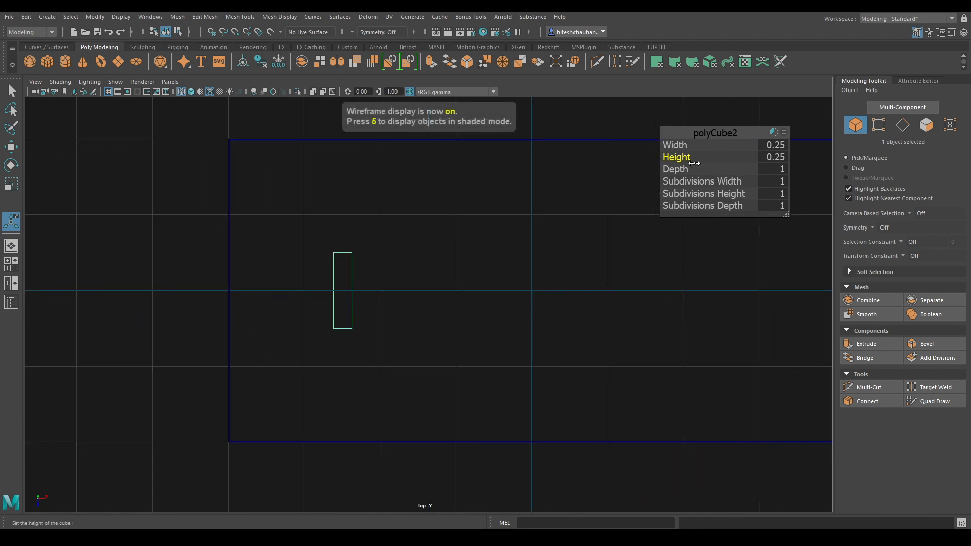
pyautogui.moveTo(695, 169); pyautogui.dragTo(782, 165)
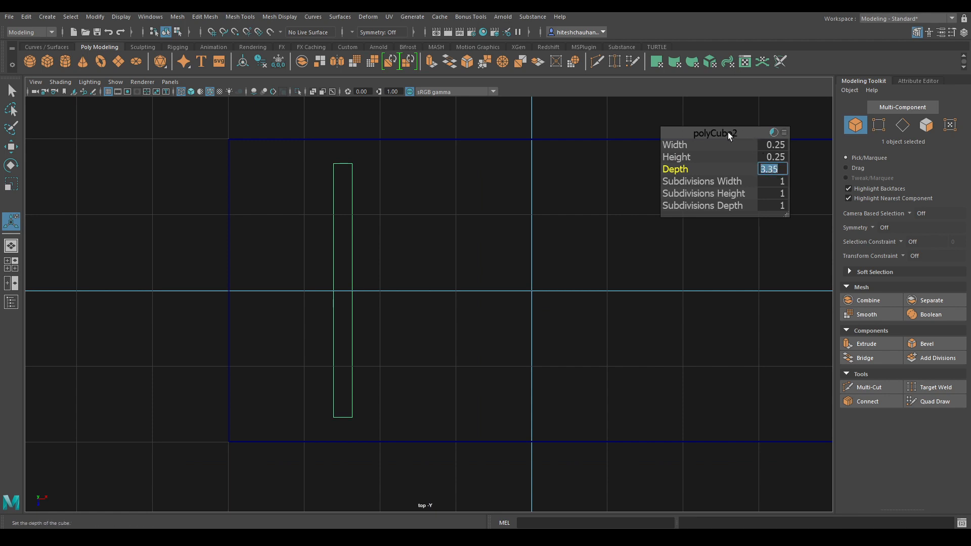
pyautogui.press('w')
# Step: In the shaded perspective view, bevel all edges of the long bar under the slab
pyautogui.press('space')
pyautogui.moveTo(625, 220)
pyautogui.mouseDown()
pyautogui.moveTo(619, 161)
pyautogui.moveTo(609, 258)
pyautogui.moveTo(486, 287)
pyautogui.moveTo(472, 265)
pyautogui.moveTo(471, 299)
pyautogui.moveTo(451, 295)
pyautogui.moveTo(505, 358)
pyautogui.moveTo(553, 310)
pyautogui.mouseUp()
pyautogui.press('5')
pyautogui.moveTo(554, 253); pyautogui.dragTo(555, 218, button='right')
pyautogui.scroll(3, 455, 434)
pyautogui.keyDown('shift'); pyautogui.rightClick(429, 309); pyautogui.keyUp('shift')
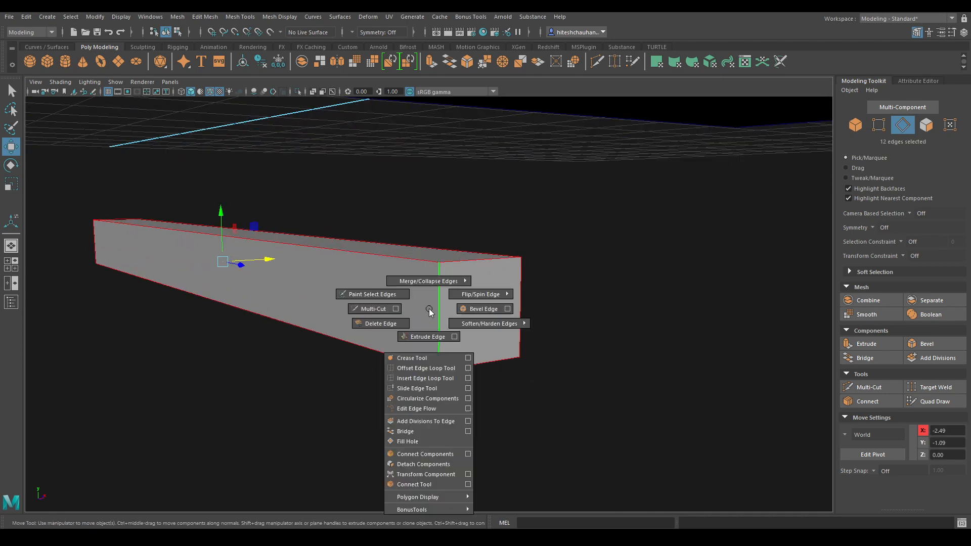
pyautogui.click(470, 309)
pyautogui.scroll(2, 644, 175)
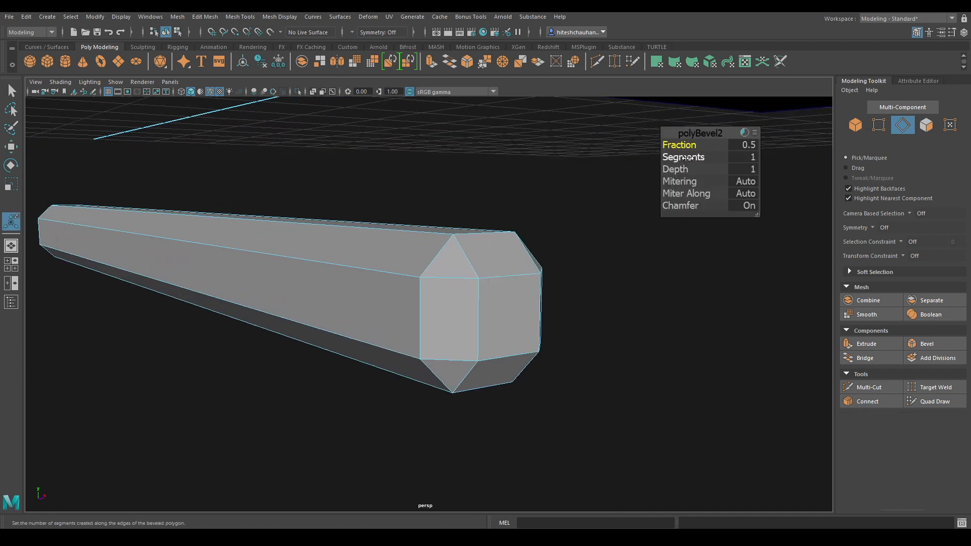
# Step: Set the bar's bevel to 2 segments and a fraction of 0.05, then return to object mode and deselect it
pyautogui.moveTo(711, 155); pyautogui.dragTo(662, 150)
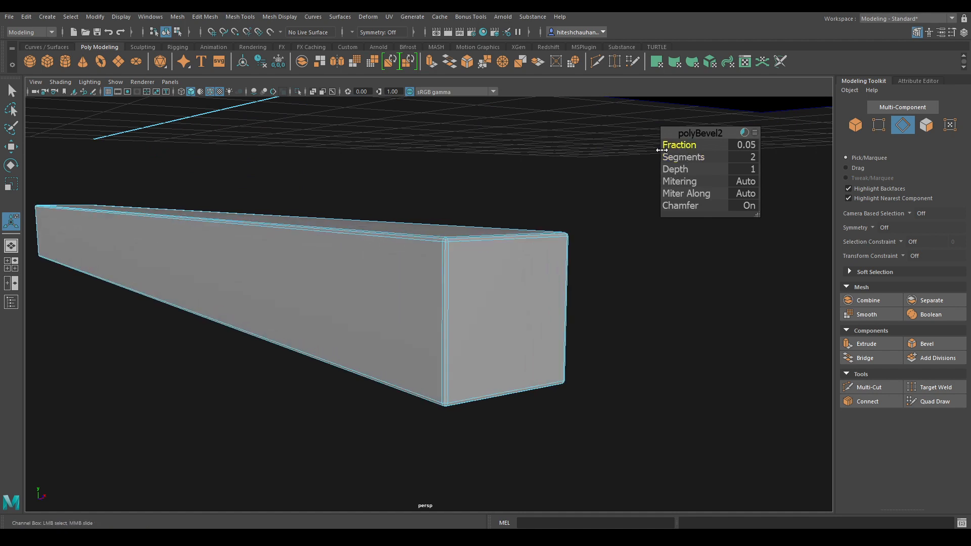
pyautogui.keyDown('alt'); pyautogui.moveTo(588, 251); pyautogui.dragTo(593, 267); pyautogui.keyUp('alt')
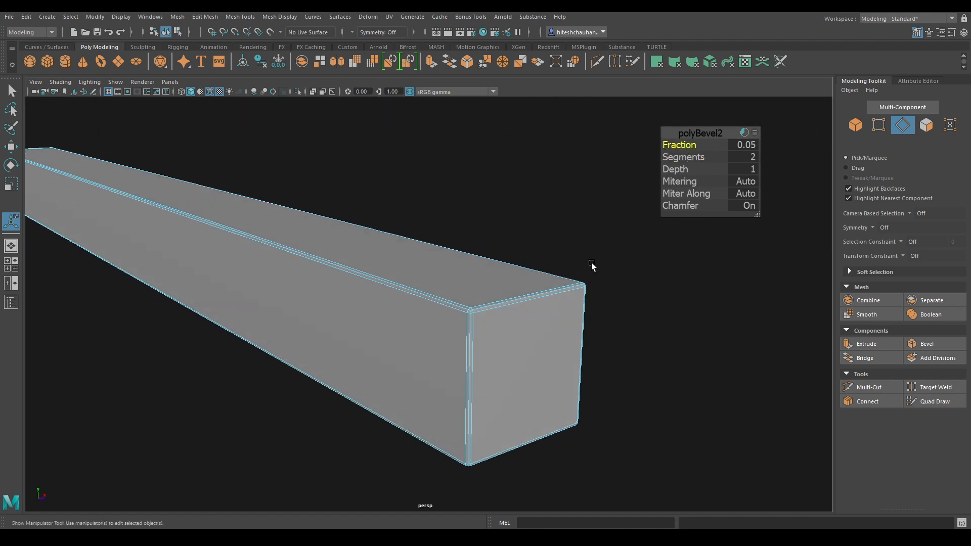
pyautogui.press('w')
pyautogui.moveTo(507, 250); pyautogui.dragTo(602, 205, button='right')
pyautogui.click(636, 422)
pyautogui.keyDown('alt'); pyautogui.moveTo(639, 424); pyautogui.dragTo(587, 225, button='right'); pyautogui.keyUp('alt')
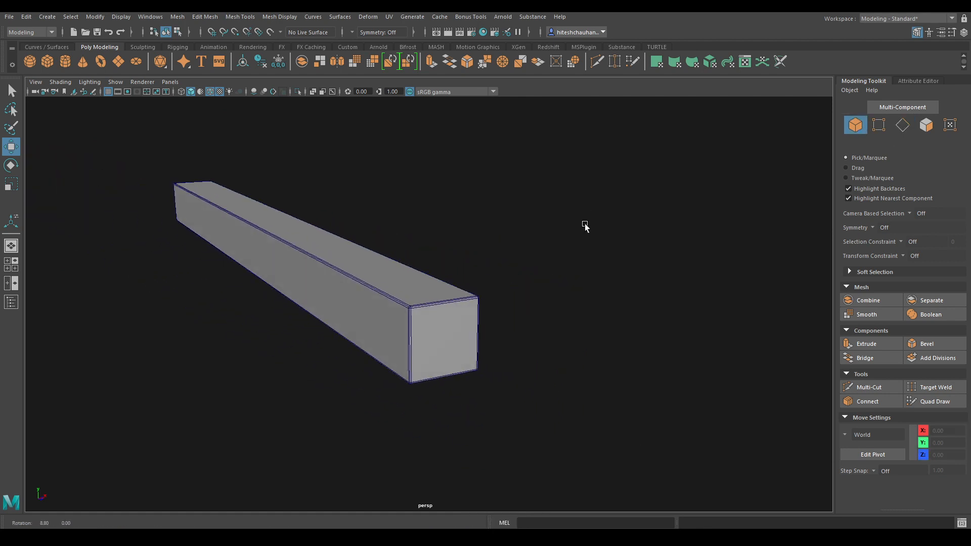
# Step: In the front view, raise the bar to the underside of the slab at about Y -0.25
pyautogui.keyDown('alt'); pyautogui.moveTo(590, 225); pyautogui.dragTo(570, 232); pyautogui.keyUp('alt')
pyautogui.press('space')
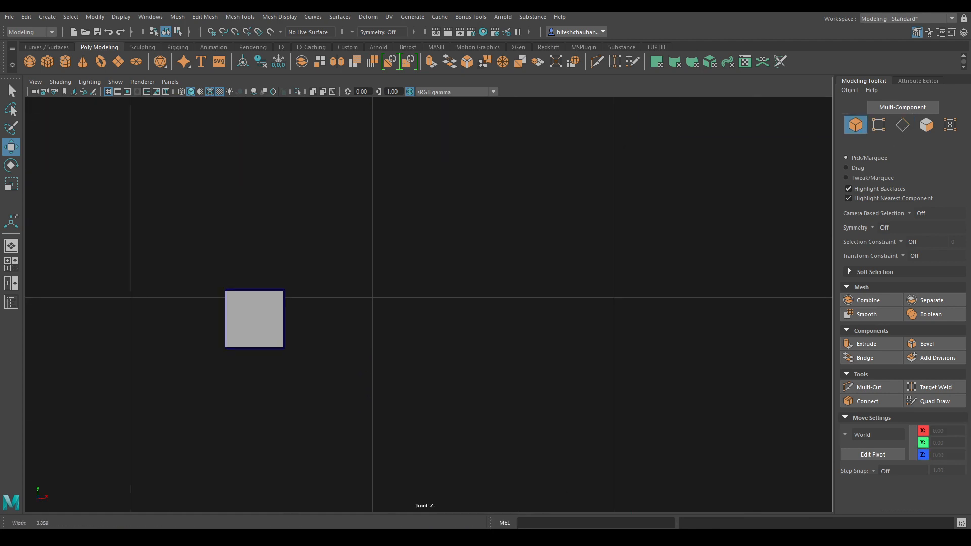
pyautogui.keyDown('alt'); pyautogui.moveTo(299, 298); pyautogui.dragTo(514, 392, button='middle'); pyautogui.keyUp('alt')
pyautogui.scroll(-5, 495, 358)
pyautogui.scroll(3, 473, 368)
pyautogui.click(447, 358)
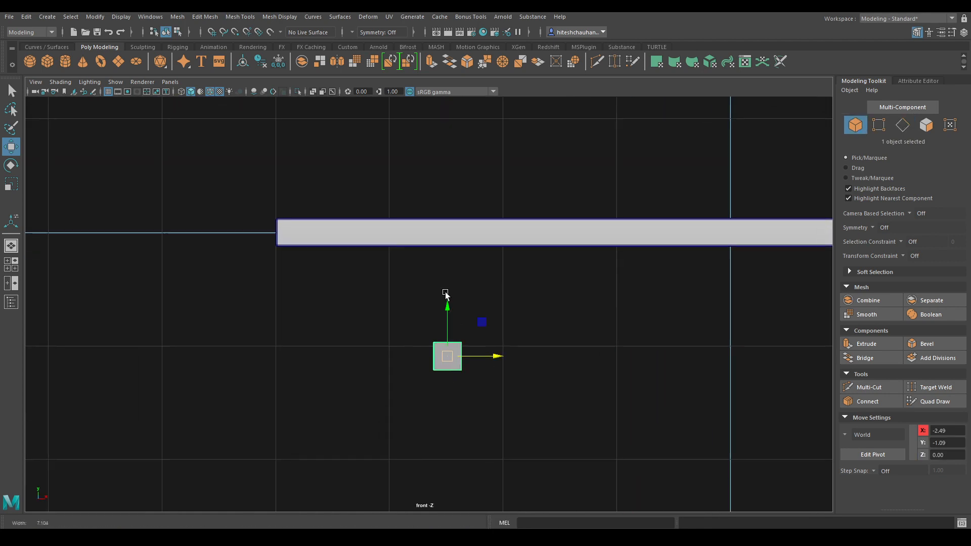
pyautogui.scroll(1, 448, 301)
pyautogui.moveTo(454, 319); pyautogui.dragTo(451, 211)
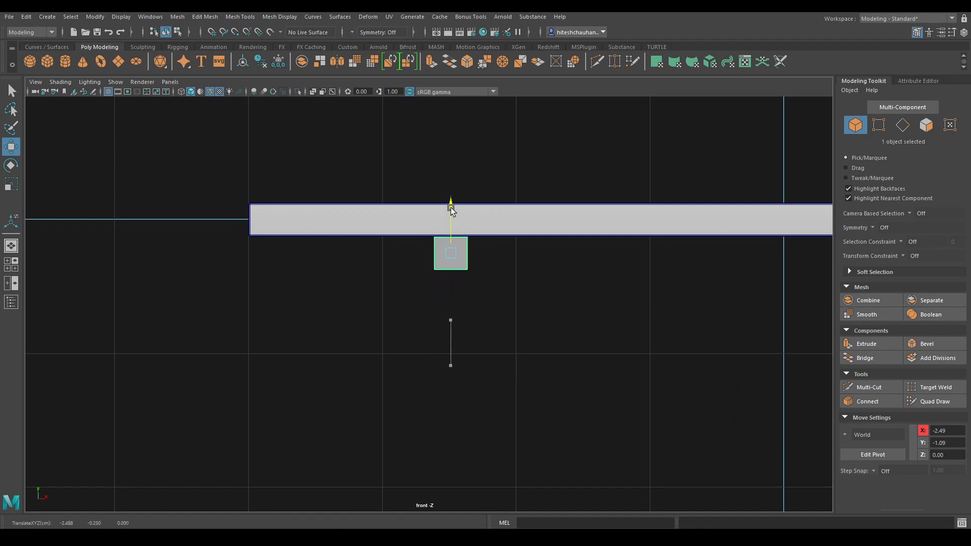
# Step: Fine-tune the bar's vertical position so its top face meets the slab's underside
pyautogui.scroll(5, 523, 391)
pyautogui.keyDown('alt'); pyautogui.moveTo(450, 167); pyautogui.dragTo(390, 323, button='middle'); pyautogui.keyUp('alt')
pyautogui.scroll(4, 440, 420)
pyautogui.scroll(2, 440, 420)
pyautogui.keyDown('alt'); pyautogui.moveTo(454, 375); pyautogui.dragTo(479, 305, button='middle'); pyautogui.keyUp('alt')
pyautogui.moveTo(433, 271); pyautogui.dragTo(434, 269)
# Step: In the front view, duplicate the support bar along X to the slab's opposite end at about X 2.51
pyautogui.scroll(-12, 653, 284)
pyautogui.keyDown('alt'); pyautogui.moveTo(635, 311); pyautogui.dragTo(529, 277, button='middle'); pyautogui.keyUp('alt')
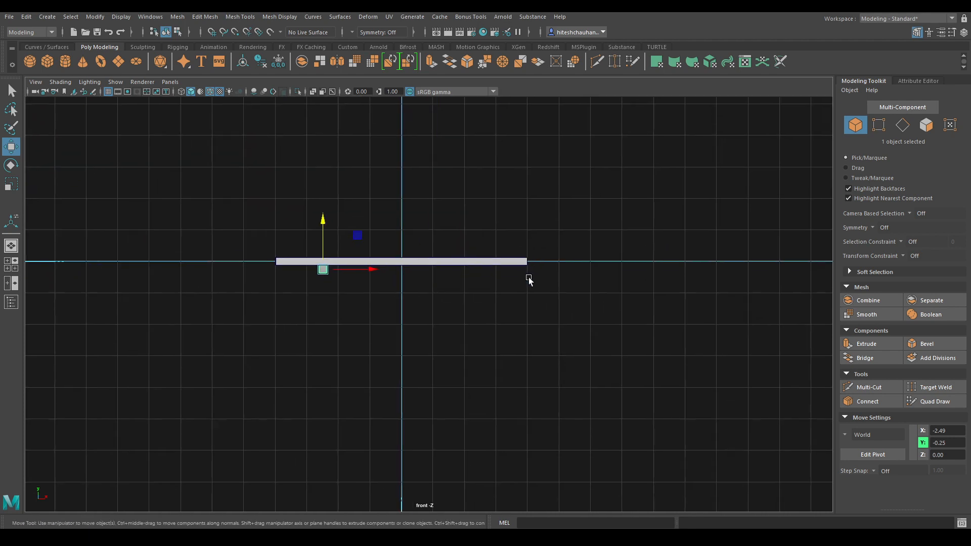
pyautogui.scroll(8, 479, 440)
pyautogui.keyDown('alt'); pyautogui.moveTo(395, 313); pyautogui.dragTo(414, 402, button='middle'); pyautogui.keyUp('alt')
pyautogui.keyDown('alt'); pyautogui.moveTo(363, 379); pyautogui.dragTo(437, 366, button='middle'); pyautogui.keyUp('alt')
pyautogui.scroll(1, 477, 422)
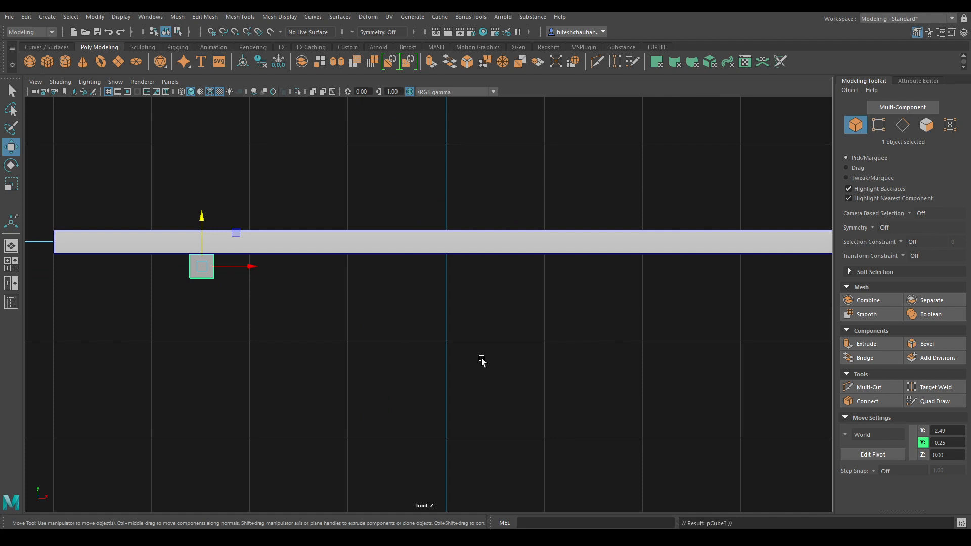
pyautogui.scroll(-1, 482, 359)
pyautogui.keyDown('alt'); pyautogui.moveTo(497, 363); pyautogui.dragTo(444, 364, button='middle'); pyautogui.keyUp('alt')
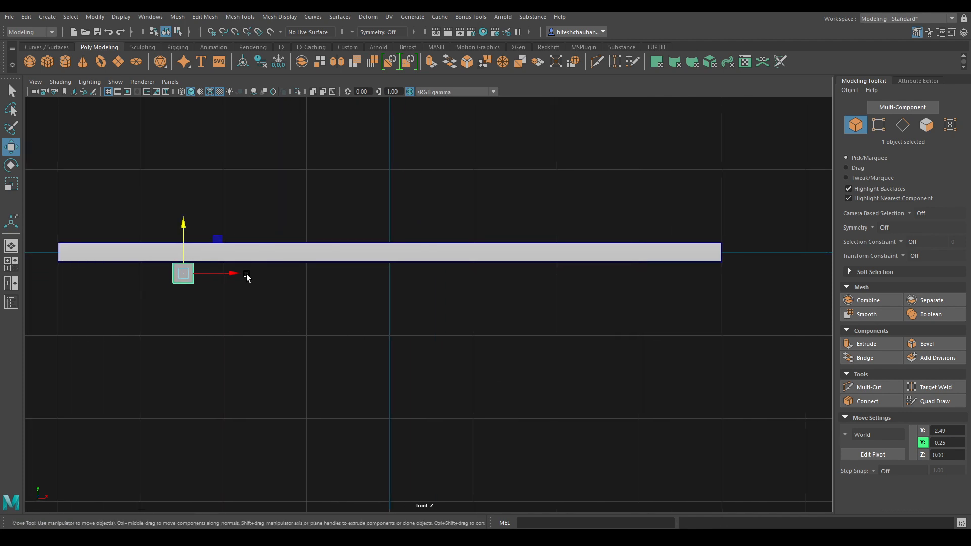
pyautogui.keyDown('shift'); pyautogui.moveTo(234, 275); pyautogui.dragTo(660, 279); pyautogui.keyUp('shift')
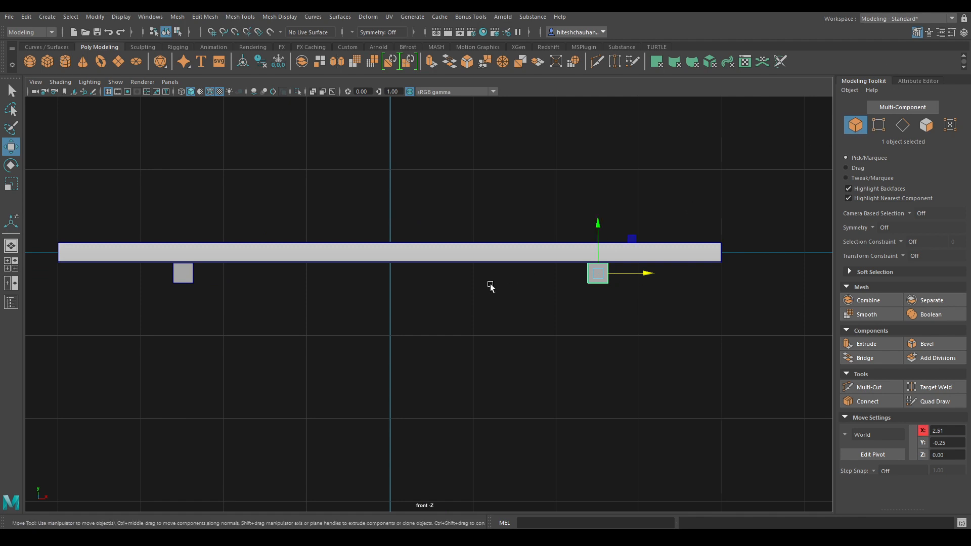
# Step: Set the duplicated bar's Translate X to 2.488 so it mirrors the original bar's position
pyautogui.click(194, 282)
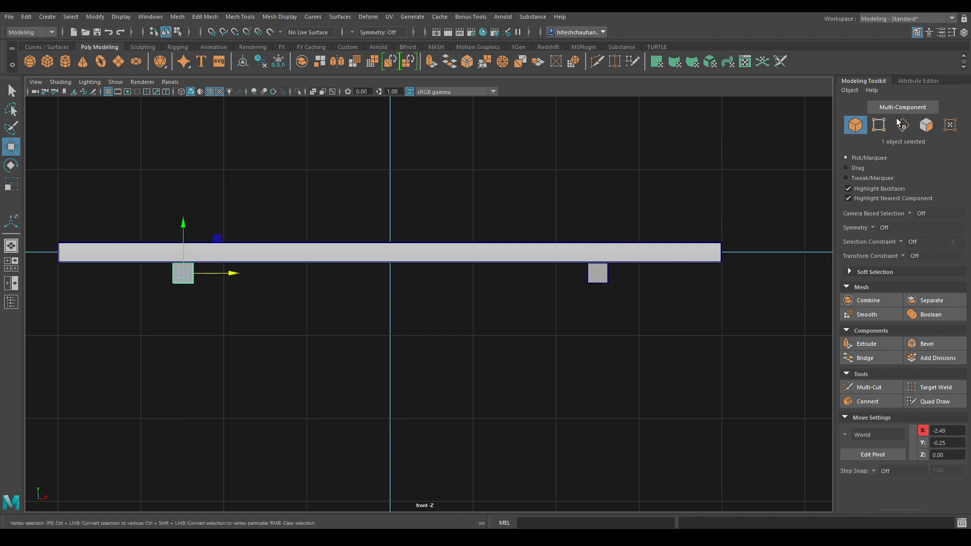
pyautogui.click(961, 41)
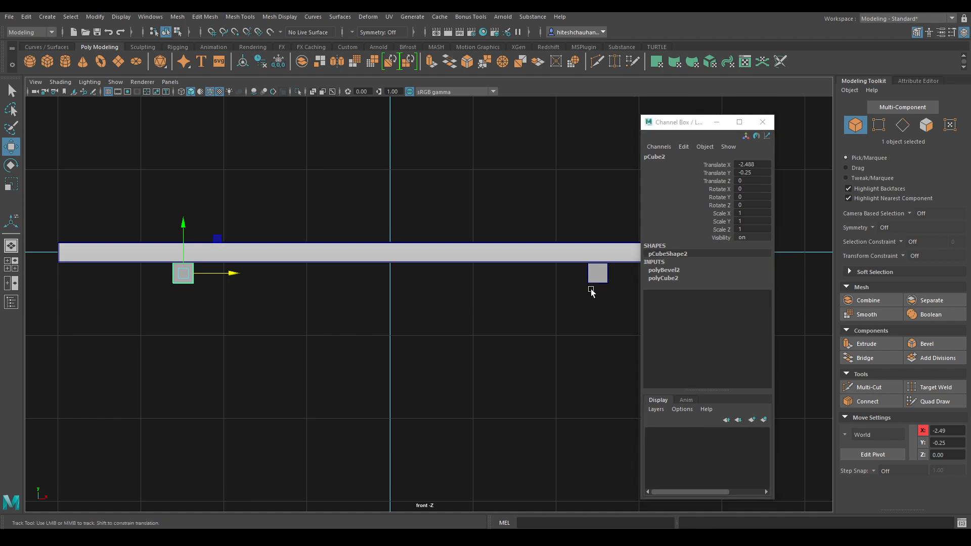
pyautogui.keyDown('alt'); pyautogui.moveTo(589, 288); pyautogui.dragTo(558, 288, button='middle'); pyautogui.keyUp('alt')
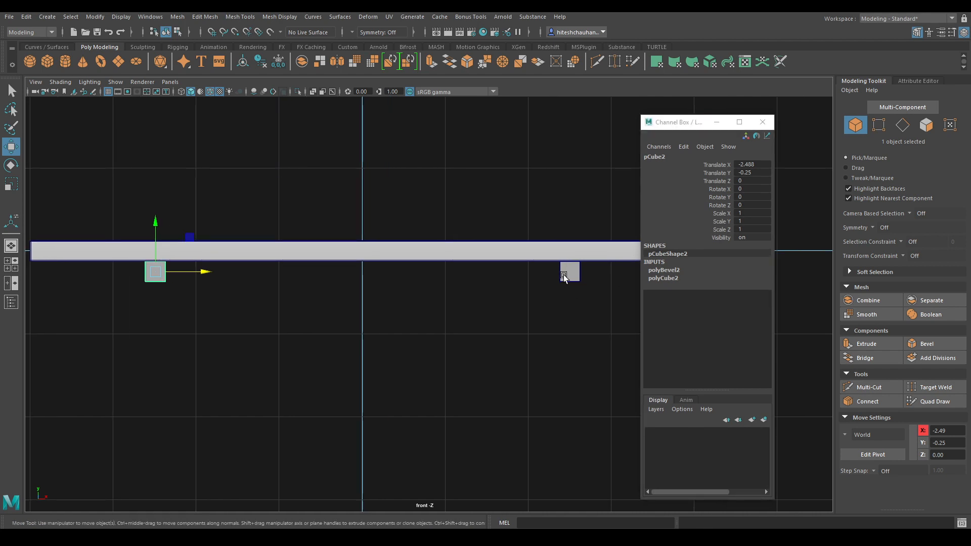
pyautogui.click(565, 278)
pyautogui.doubleClick(757, 164)
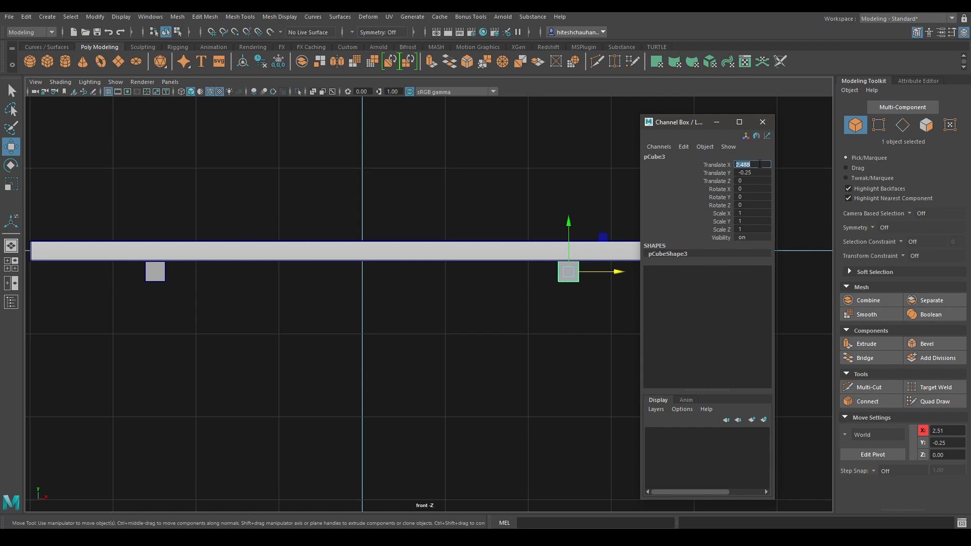
pyautogui.click(153, 276)
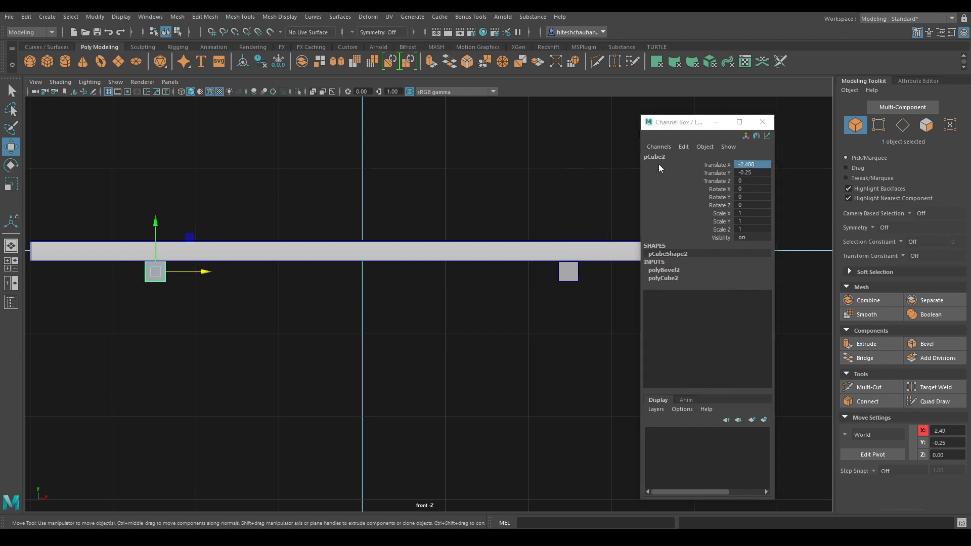
pyautogui.click(762, 122)
# Step: Examine both support bars from below in the perspective view and return to the front view
pyautogui.press('space')
pyautogui.moveTo(713, 194); pyautogui.dragTo(712, 161)
pyautogui.keyDown('alt'); pyautogui.moveTo(701, 291); pyautogui.dragTo(522, 167, button='right'); pyautogui.keyUp('alt')
pyautogui.keyDown('alt'); pyautogui.moveTo(523, 168); pyautogui.dragTo(536, 327); pyautogui.keyUp('alt')
pyautogui.keyDown('alt'); pyautogui.moveTo(536, 328); pyautogui.dragTo(474, 362, button='right'); pyautogui.keyUp('alt')
pyautogui.keyDown('alt'); pyautogui.moveTo(474, 362); pyautogui.dragTo(398, 331); pyautogui.keyUp('alt')
pyautogui.press('space')
pyautogui.keyDown('alt'); pyautogui.moveTo(405, 318); pyautogui.dragTo(582, 234, button='middle'); pyautogui.keyUp('alt')
pyautogui.keyDown('alt'); pyautogui.moveTo(582, 234); pyautogui.dragTo(581, 385, button='right'); pyautogui.keyUp('alt')
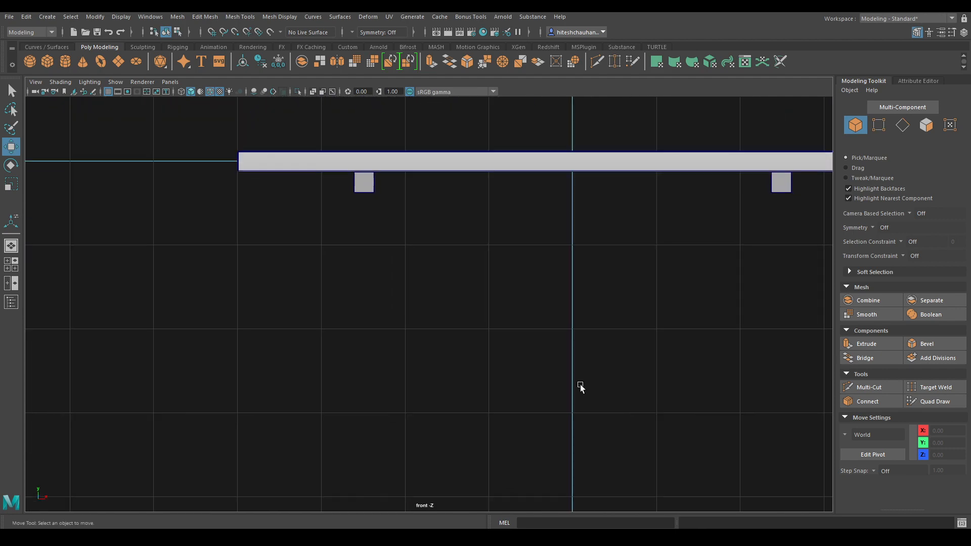
# Step: Create a cube and move it below the support bar on the negative X side, to about X -2.51, Y -1.39
pyautogui.keyDown('shift'); pyautogui.rightClick(474, 264); pyautogui.keyUp('shift')
pyautogui.click(468, 290)
pyautogui.scroll(1, 488, 265)
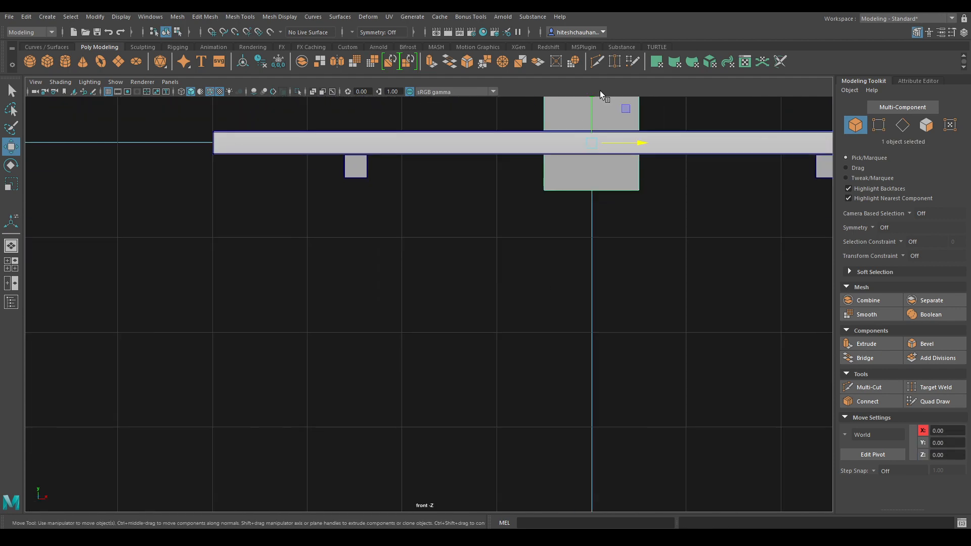
pyautogui.moveTo(591, 102); pyautogui.dragTo(593, 236)
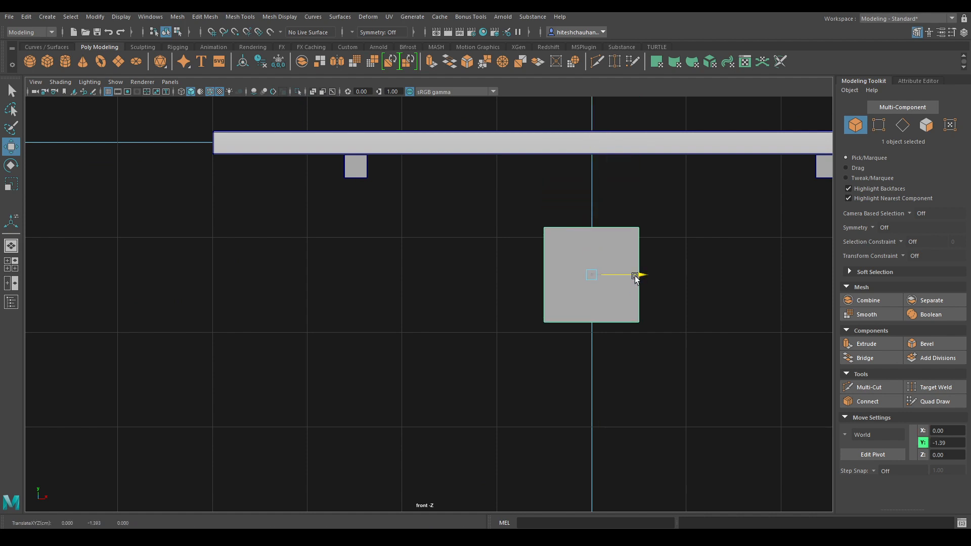
pyautogui.moveTo(635, 278); pyautogui.dragTo(396, 275)
pyautogui.scroll(3, 466, 410)
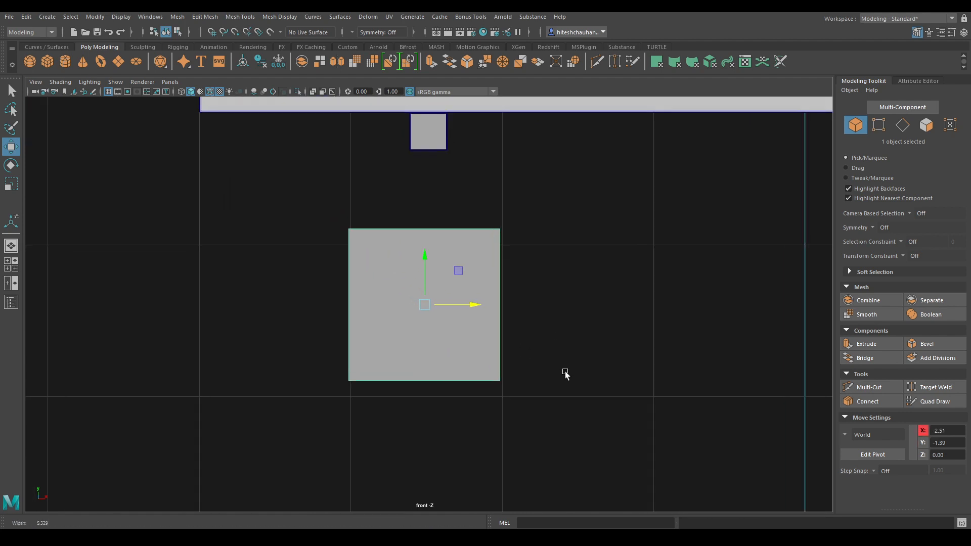
# Step: Set the new cube's width to 0.15
pyautogui.scroll(1, 565, 374)
pyautogui.press('t')
pyautogui.moveTo(677, 147); pyautogui.dragTo(633, 151)
pyautogui.click(782, 146)
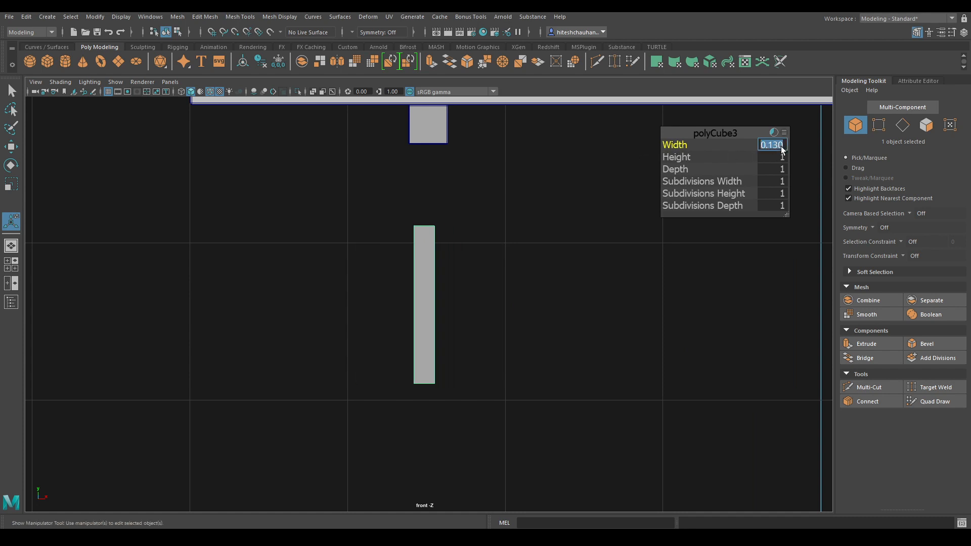
pyautogui.write('0.15')
pyautogui.press('Return')
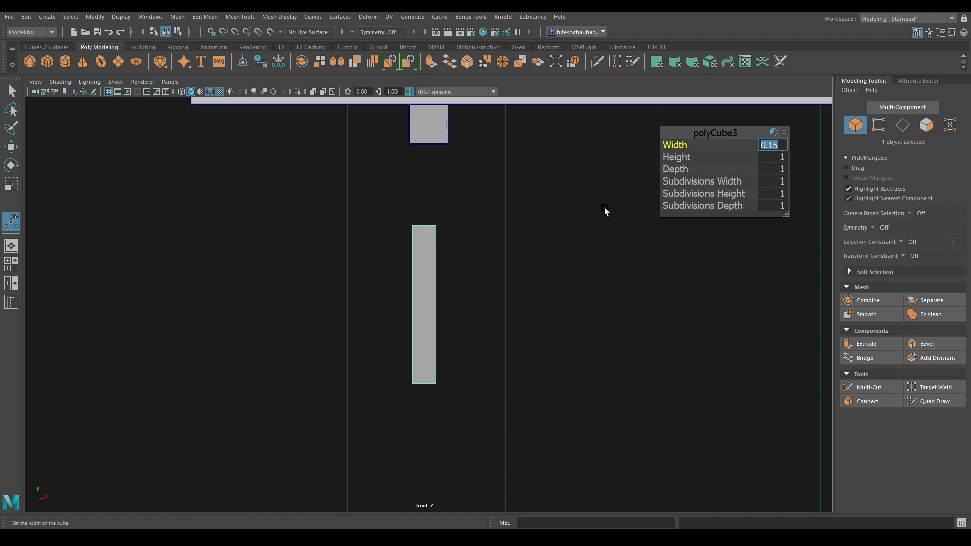
# Step: In the perspective view, set the cube's depth to 0.15 to form a thin square leg
pyautogui.click(581, 210)
pyautogui.press('space')
pyautogui.moveTo(581, 209)
pyautogui.mouseDown()
pyautogui.moveTo(581, 235)
pyautogui.moveTo(568, 204)
pyautogui.mouseUp()
pyautogui.click(371, 269)
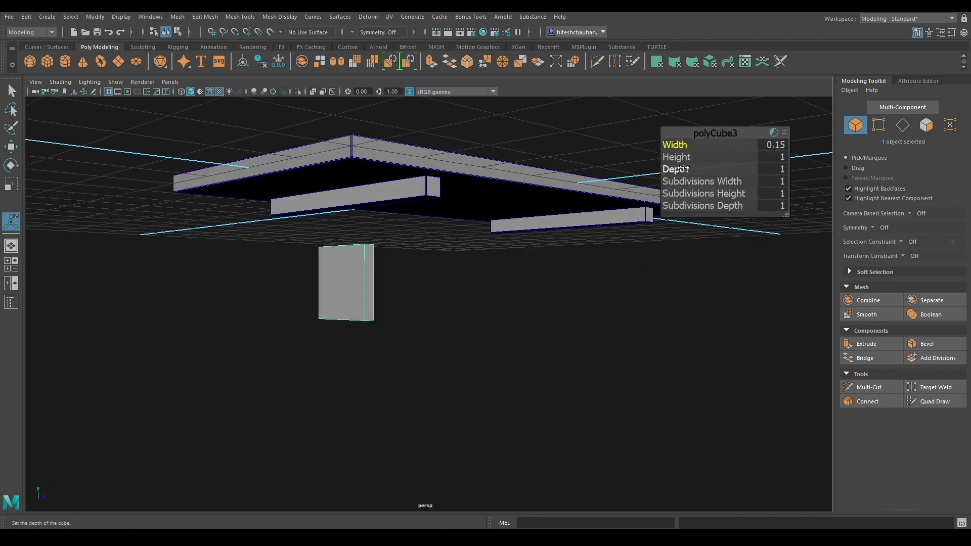
pyautogui.moveTo(683, 169); pyautogui.dragTo(750, 167)
pyautogui.click(777, 170)
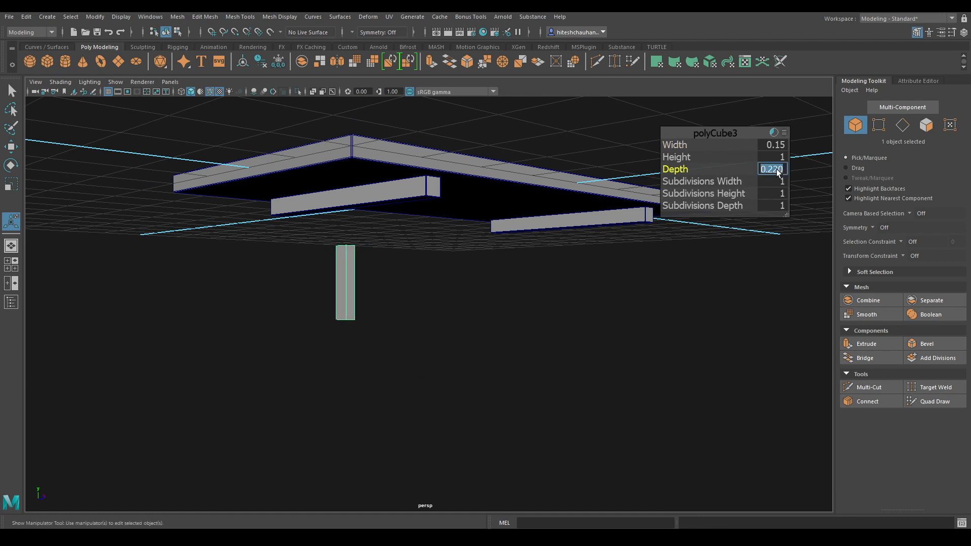
pyautogui.write('0.15')
pyautogui.press('Return')
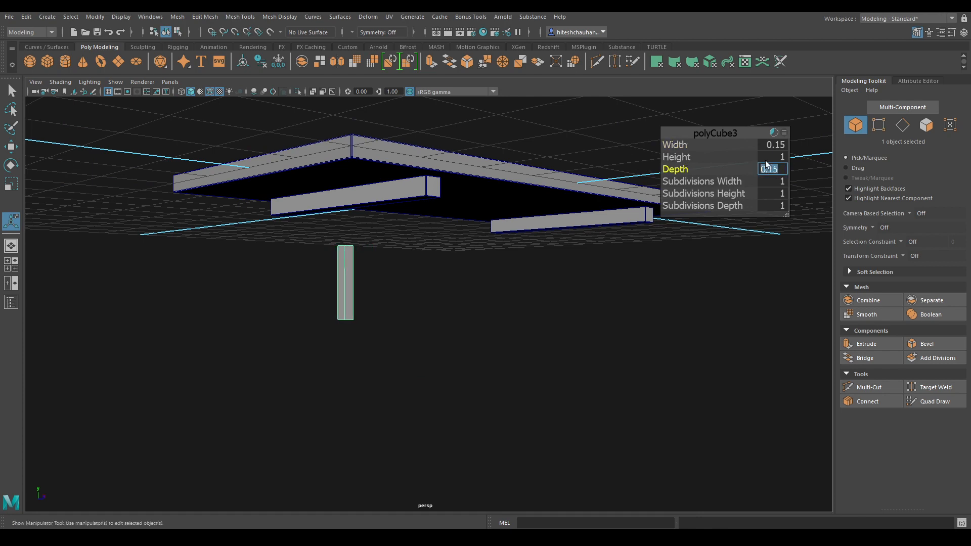
# Step: In the front view, increase the leg's height to about 2 units
pyautogui.press('w')
pyautogui.keyDown('alt'); pyautogui.moveTo(507, 282); pyautogui.dragTo(544, 317); pyautogui.keyUp('alt')
pyautogui.press('space')
pyautogui.keyDown('alt'); pyautogui.moveTo(420, 340); pyautogui.dragTo(445, 357, button='right'); pyautogui.keyUp('alt')
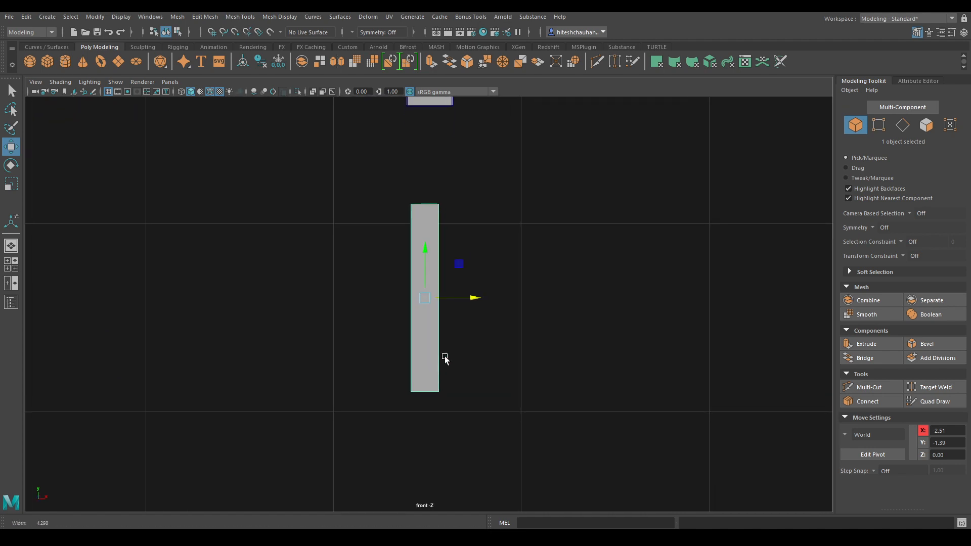
pyautogui.scroll(-4, 445, 356)
pyautogui.keyDown('alt'); pyautogui.moveTo(463, 329); pyautogui.dragTo(483, 384, button='middle'); pyautogui.keyUp('alt')
pyautogui.scroll(2, 482, 386)
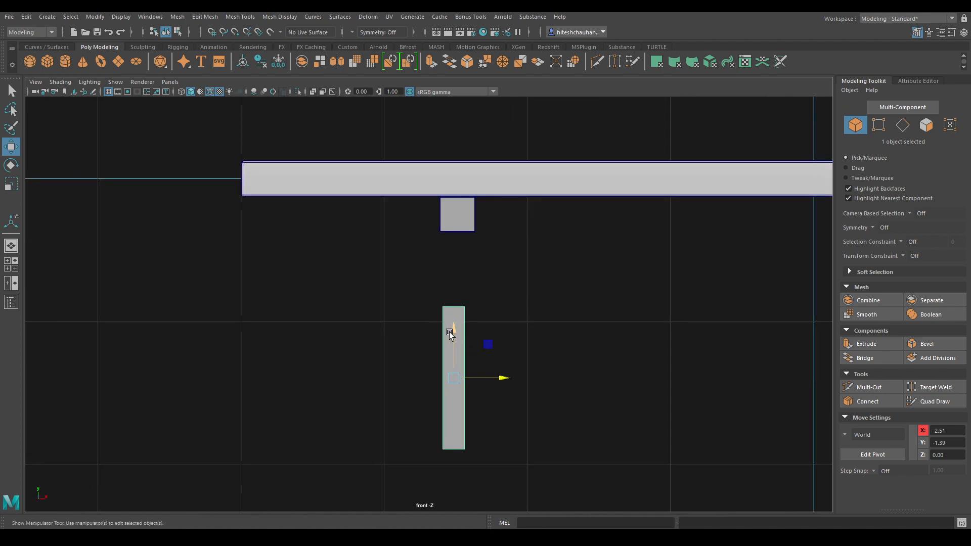
pyautogui.press('t')
pyautogui.moveTo(675, 157); pyautogui.dragTo(701, 159)
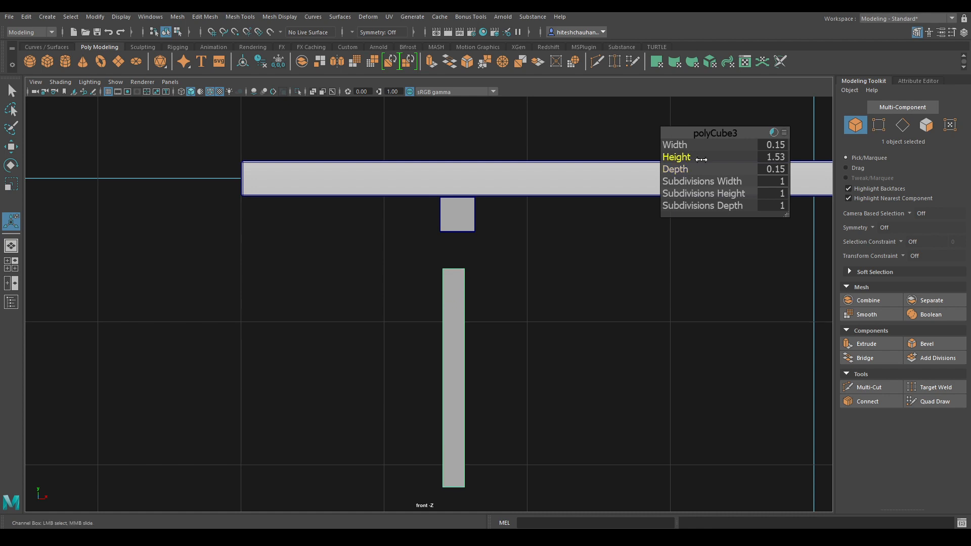
pyautogui.scroll(-3, 551, 278)
pyautogui.keyDown('alt'); pyautogui.moveTo(537, 250); pyautogui.dragTo(522, 192, button='middle'); pyautogui.keyUp('alt')
pyautogui.keyDown('alt'); pyautogui.moveTo(485, 216); pyautogui.dragTo(473, 238, button='middle'); pyautogui.keyUp('alt')
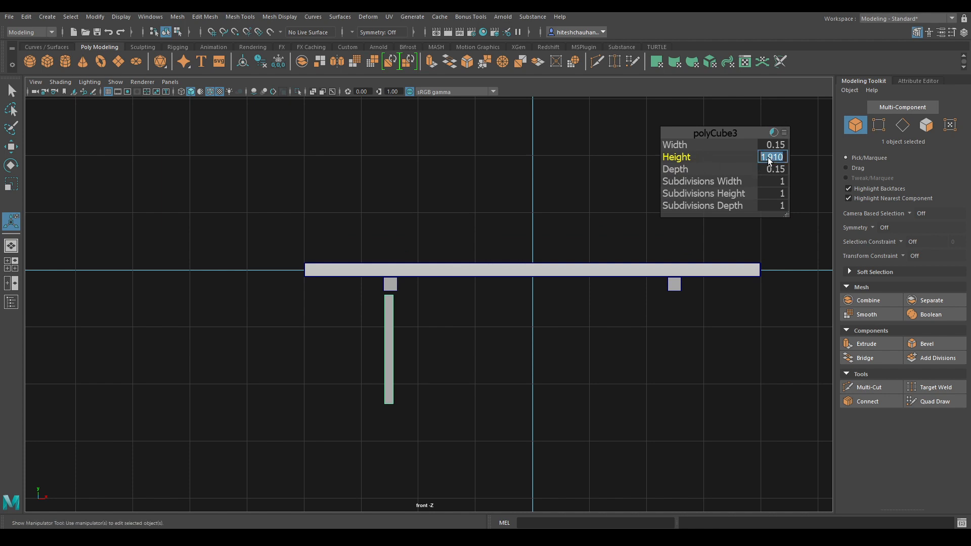
pyautogui.press('Return')
pyautogui.press('w')
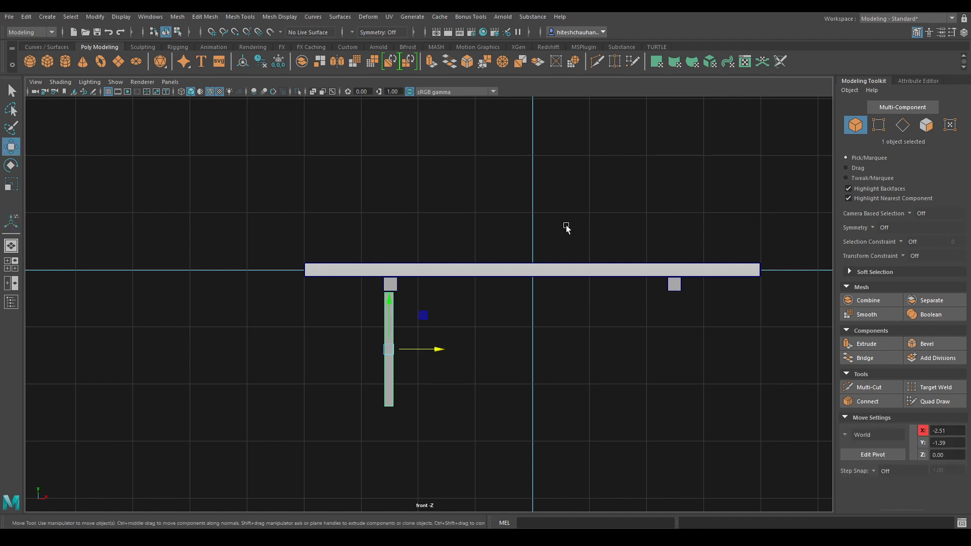
# Step: Centre the leg under the support bar and raise it to the bar's underside, at about X -2.48, Y -1.38
pyautogui.scroll(6, 468, 458)
pyautogui.keyDown('alt'); pyautogui.moveTo(396, 459); pyautogui.dragTo(495, 382, button='middle'); pyautogui.keyUp('alt')
pyautogui.moveTo(467, 353); pyautogui.dragTo(471, 353)
pyautogui.click(419, 172)
pyautogui.click(427, 282)
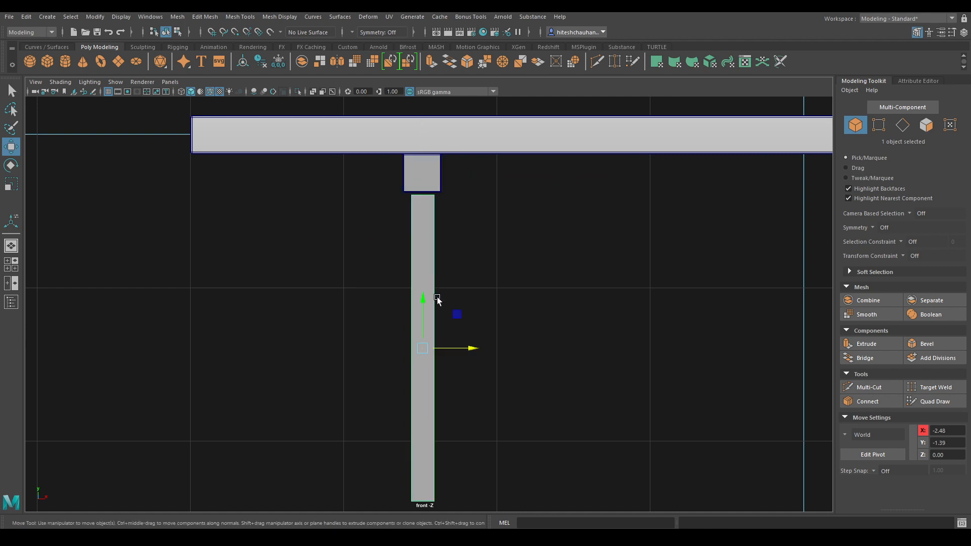
pyautogui.moveTo(421, 302); pyautogui.dragTo(422, 298)
# Step: In the perspective view, select all edges of the leg and bevel them
pyautogui.keyDown('alt'); pyautogui.moveTo(429, 252); pyautogui.dragTo(434, 314); pyautogui.keyUp('alt')
pyautogui.press('space')
pyautogui.keyDown('alt'); pyautogui.moveTo(433, 314); pyautogui.dragTo(481, 334, button='right'); pyautogui.keyUp('alt')
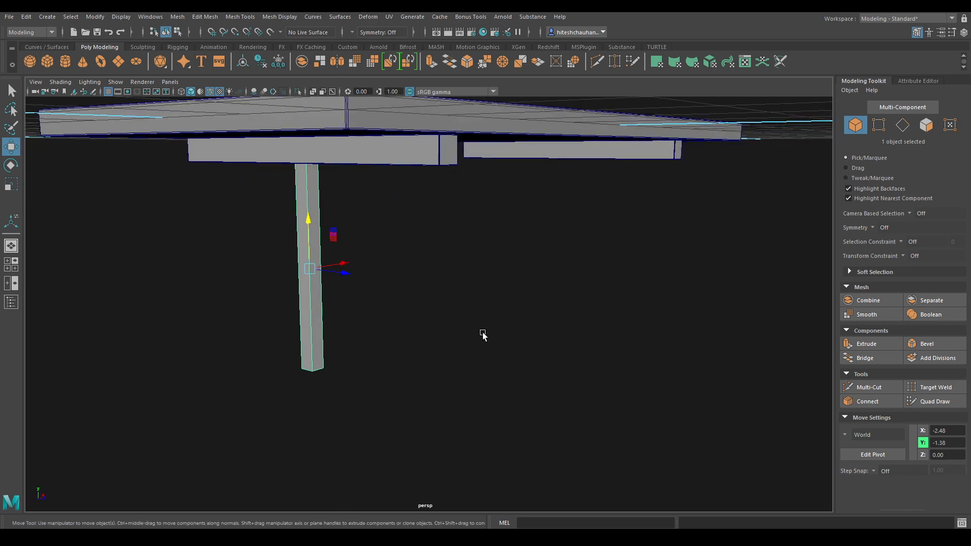
pyautogui.moveTo(483, 257); pyautogui.dragTo(483, 229, button='right')
pyautogui.scroll(-1, 459, 291)
pyautogui.moveTo(466, 405); pyautogui.dragTo(289, 170)
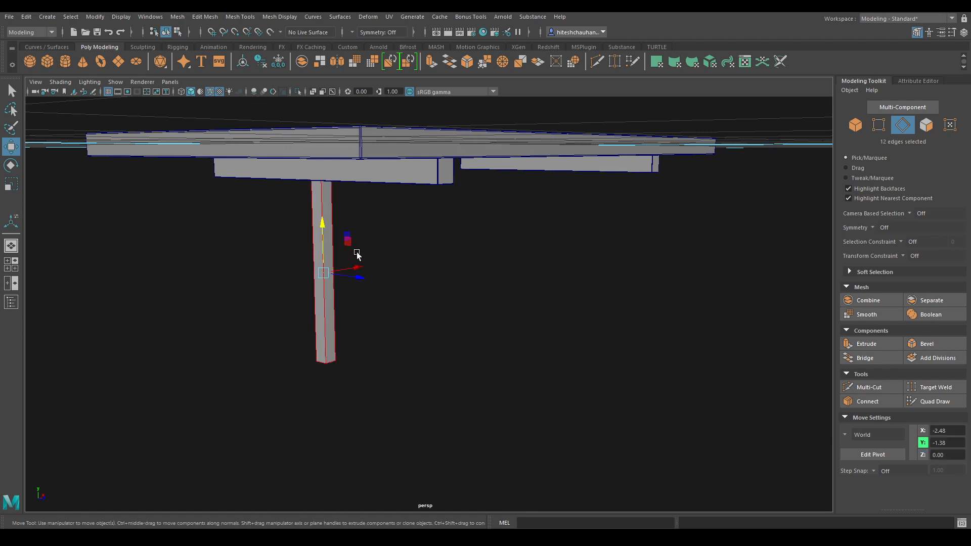
pyautogui.keyDown('shift'); pyautogui.moveTo(364, 240); pyautogui.dragTo(396, 240, button='right'); pyautogui.keyUp('shift')
pyautogui.keyDown('alt'); pyautogui.moveTo(396, 240); pyautogui.dragTo(526, 415); pyautogui.keyUp('alt')
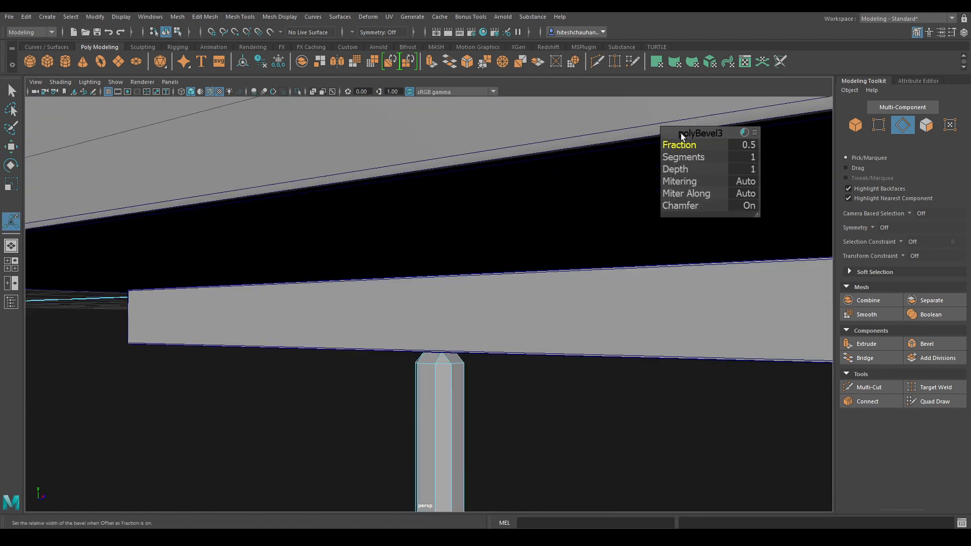
# Step: Set the leg's bevel to a fraction of 0.1 and 2 segments, and return to object mode
pyautogui.moveTo(682, 145); pyautogui.dragTo(663, 144)
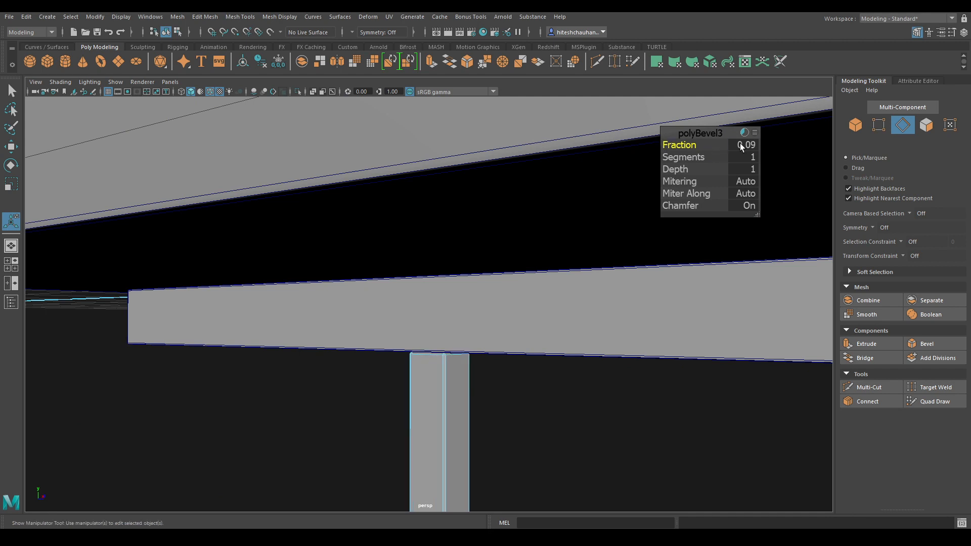
pyautogui.press('Return')
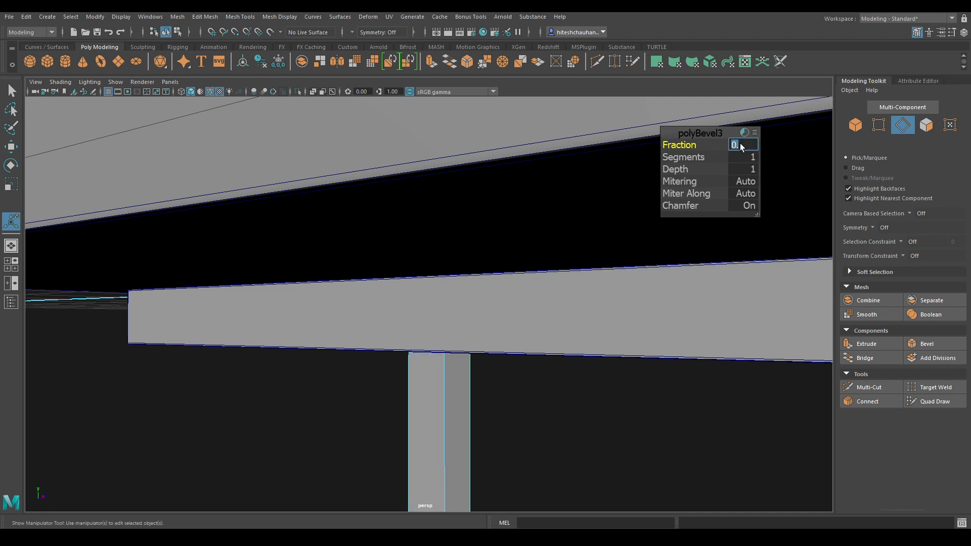
pyautogui.press('Return')
pyautogui.click(750, 158)
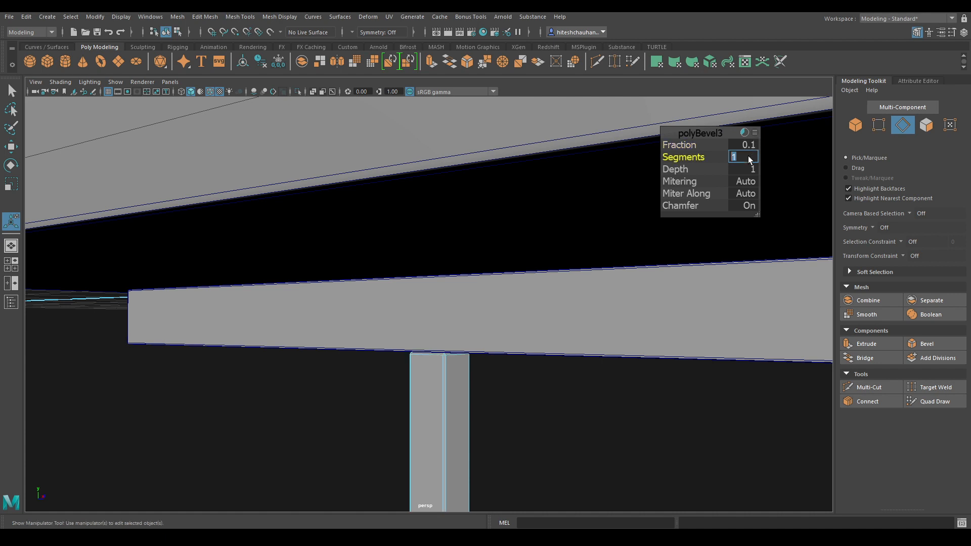
pyautogui.write('2')
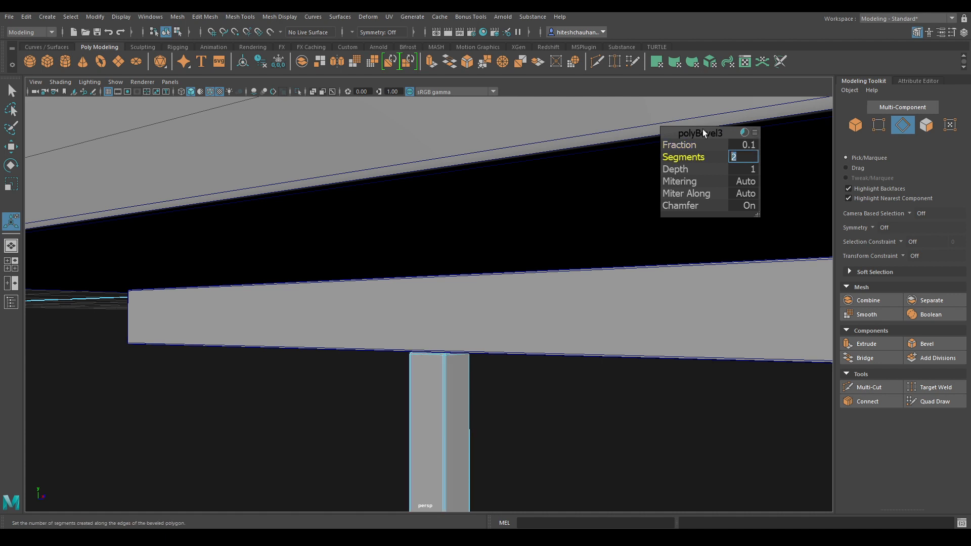
pyautogui.press('Return')
pyautogui.press('w')
pyautogui.keyDown('alt'); pyautogui.moveTo(617, 282); pyautogui.dragTo(399, 176); pyautogui.keyUp('alt')
pyautogui.press('F8')
# Step: In the front view, duplicate the support bar above the leg down to the leg's lower end at about Y -2.50
pyautogui.keyDown('alt'); pyautogui.moveTo(472, 341); pyautogui.dragTo(536, 305); pyautogui.keyUp('alt')
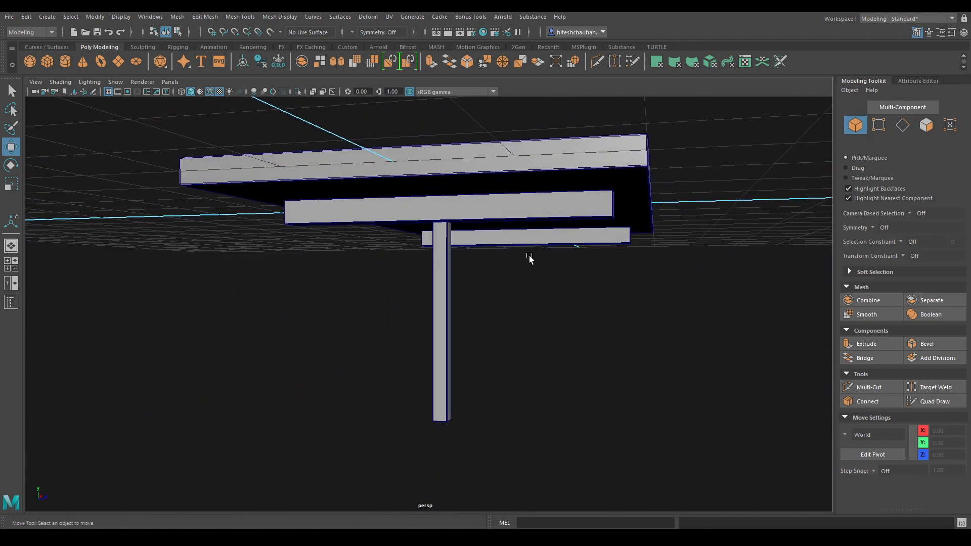
pyautogui.keyDown('alt'); pyautogui.moveTo(529, 258); pyautogui.dragTo(512, 277); pyautogui.keyUp('alt')
pyautogui.keyDown('alt'); pyautogui.moveTo(462, 415); pyautogui.dragTo(449, 391); pyautogui.keyUp('alt')
pyautogui.click(458, 133)
pyautogui.keyDown('alt'); pyautogui.moveTo(465, 152); pyautogui.dragTo(489, 287, button='middle'); pyautogui.keyUp('alt')
pyautogui.keyDown('alt'); pyautogui.moveTo(488, 287); pyautogui.dragTo(501, 215); pyautogui.keyUp('alt')
pyautogui.press('space')
pyautogui.keyDown('alt'); pyautogui.moveTo(454, 290); pyautogui.dragTo(466, 240, button='middle'); pyautogui.keyUp('alt')
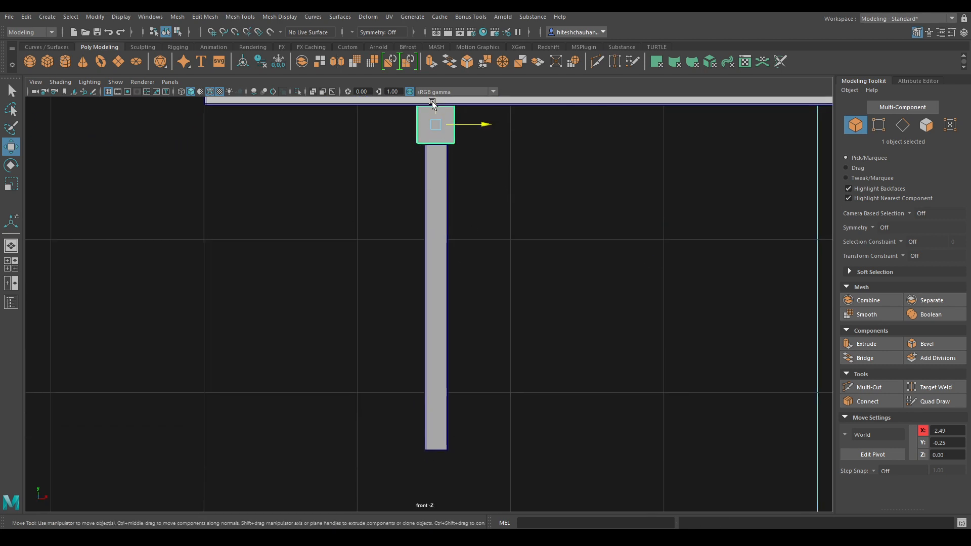
pyautogui.moveTo(433, 103); pyautogui.dragTo(440, 450)
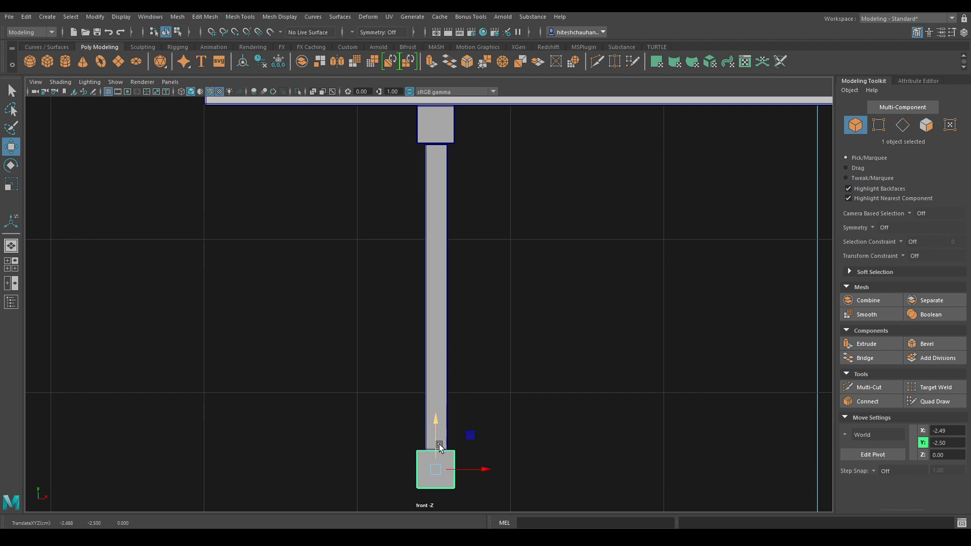
pyautogui.keyDown('alt'); pyautogui.moveTo(439, 448); pyautogui.dragTo(481, 241, button='middle'); pyautogui.keyUp('alt')
pyautogui.keyDown('alt'); pyautogui.moveTo(481, 242); pyautogui.dragTo(600, 234, button='right'); pyautogui.keyUp('alt')
pyautogui.keyDown('alt'); pyautogui.moveTo(600, 234); pyautogui.dragTo(516, 303, button='middle'); pyautogui.keyUp('alt')
pyautogui.keyDown('alt'); pyautogui.moveTo(516, 303); pyautogui.dragTo(561, 454, button='right'); pyautogui.keyUp('alt')
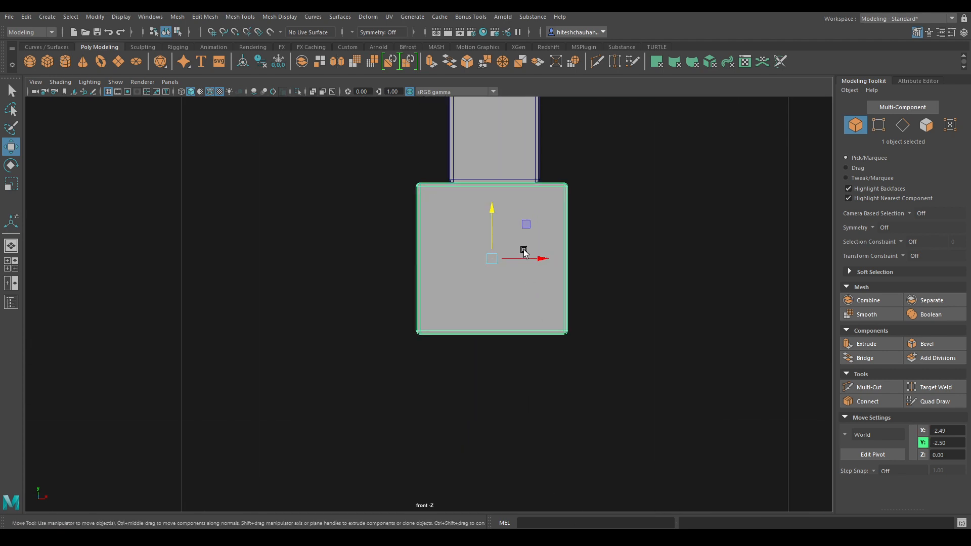
# Step: In the front view, select the leg and nudge it to about X -2.49 to centre it over the foot bar
pyautogui.keyDown('alt'); pyautogui.moveTo(578, 245); pyautogui.dragTo(666, 212, button='right'); pyautogui.keyUp('alt')
pyautogui.click(611, 178)
pyautogui.keyDown('alt'); pyautogui.moveTo(520, 130); pyautogui.dragTo(507, 256, button='middle'); pyautogui.keyUp('alt')
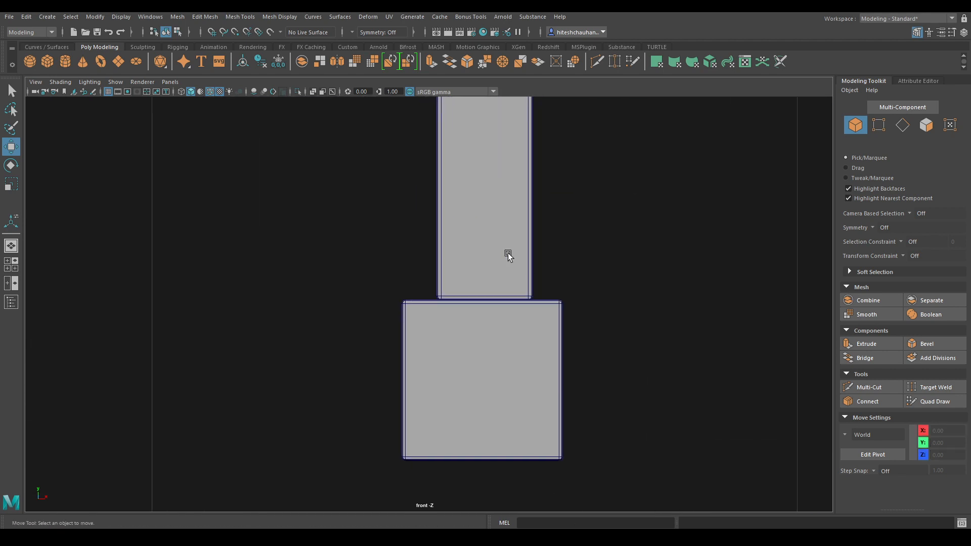
pyautogui.click(530, 200)
pyautogui.keyDown('alt'); pyautogui.moveTo(530, 200); pyautogui.dragTo(531, 221, button='middle'); pyautogui.keyUp('alt')
pyautogui.keyDown('alt'); pyautogui.moveTo(530, 222); pyautogui.dragTo(502, 352, button='right'); pyautogui.keyUp('alt')
pyautogui.keyDown('alt'); pyautogui.moveTo(487, 269); pyautogui.dragTo(568, 367, button='right'); pyautogui.keyUp('alt')
pyautogui.keyDown('alt'); pyautogui.moveTo(567, 363); pyautogui.dragTo(558, 331, button='middle'); pyautogui.keyUp('alt')
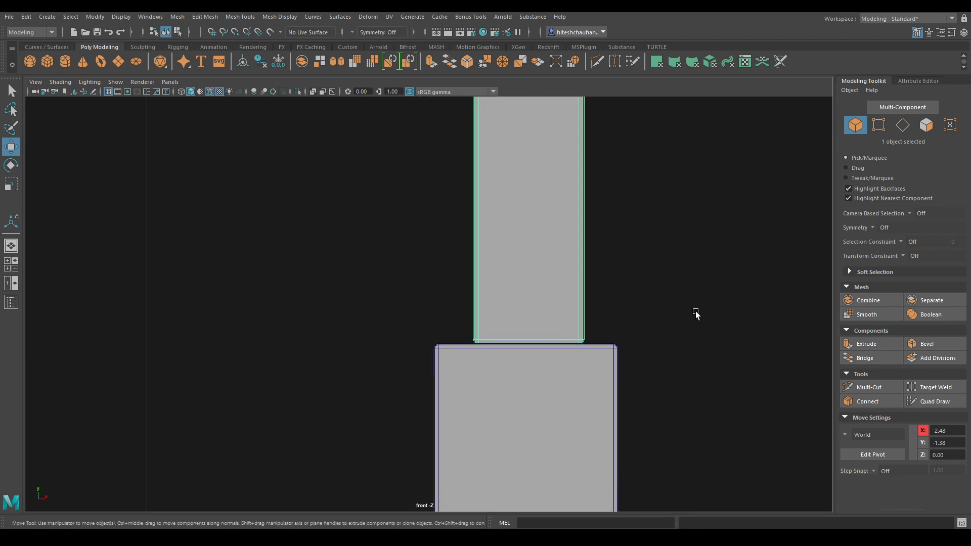
pyautogui.moveTo(700, 308); pyautogui.dragTo(699, 309, button='middle')
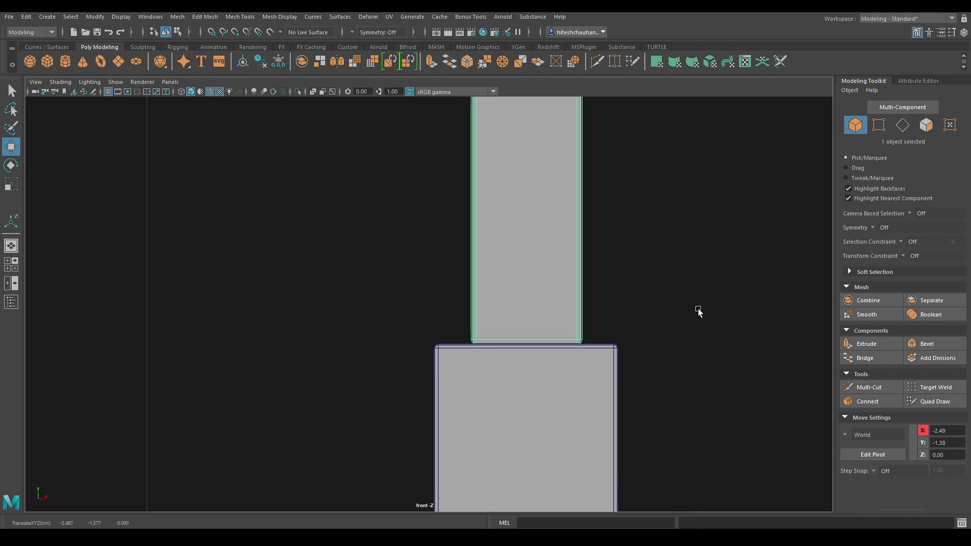
# Step: In the perspective view, scale the foot bar along its length to about 0.82 in Z
pyautogui.press('space')
pyautogui.moveTo(699, 311); pyautogui.dragTo(698, 278)
pyautogui.keyDown('alt'); pyautogui.moveTo(629, 334); pyautogui.dragTo(683, 305); pyautogui.keyUp('alt')
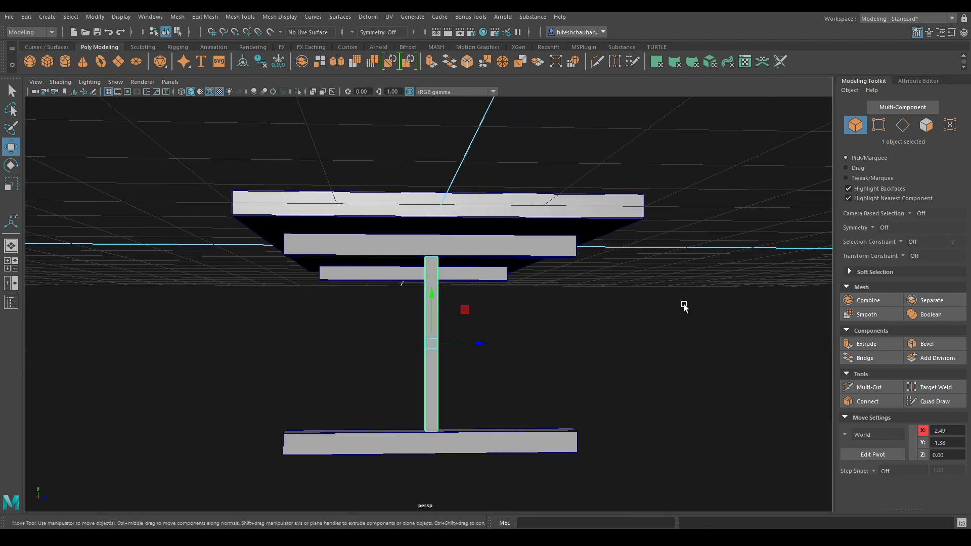
pyautogui.click(664, 336)
pyautogui.keyDown('alt'); pyautogui.moveTo(657, 440); pyautogui.dragTo(657, 396); pyautogui.keyUp('alt')
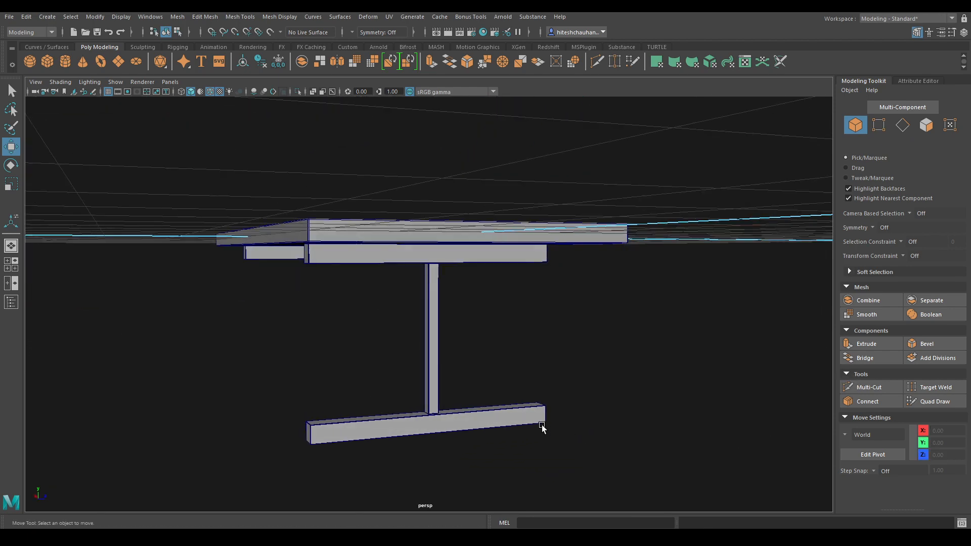
pyautogui.click(495, 418)
pyautogui.keyDown('alt'); pyautogui.moveTo(494, 418); pyautogui.dragTo(472, 424); pyautogui.keyUp('alt')
pyautogui.press('r')
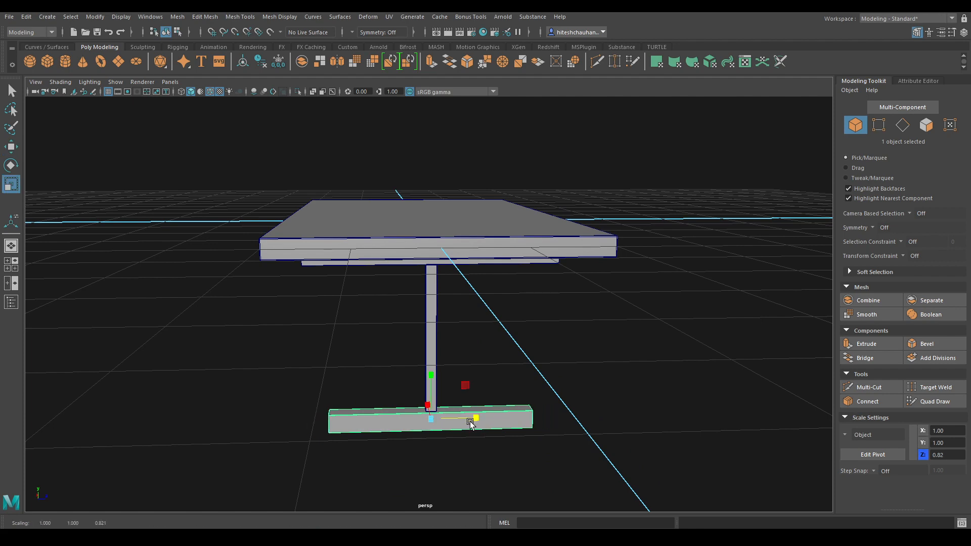
pyautogui.press('w')
# Step: Create a polygon cube and place it over the leg in the front view at about X -2.45, Y -1.27
pyautogui.click(612, 334)
pyautogui.keyDown('alt'); pyautogui.moveTo(611, 334); pyautogui.dragTo(556, 365); pyautogui.keyUp('alt')
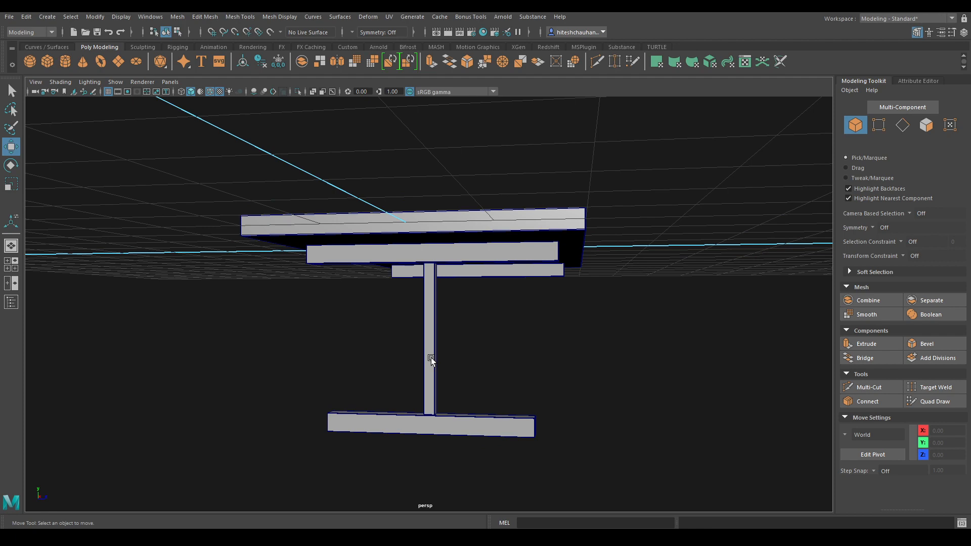
pyautogui.keyDown('alt'); pyautogui.moveTo(472, 384); pyautogui.dragTo(631, 308); pyautogui.keyUp('alt')
pyautogui.keyDown('shift'); pyautogui.moveTo(630, 308); pyautogui.dragTo(588, 354, button='right'); pyautogui.keyUp('shift')
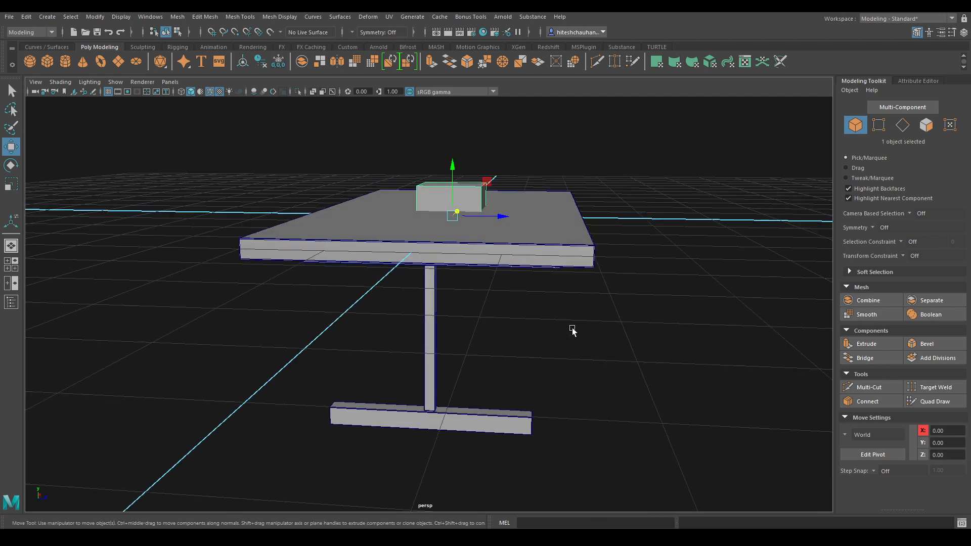
pyautogui.keyDown('alt'); pyautogui.moveTo(499, 290); pyautogui.dragTo(388, 286); pyautogui.keyUp('alt')
pyautogui.press('space')
pyautogui.moveTo(657, 299); pyautogui.dragTo(654, 326)
pyautogui.keyDown('alt'); pyautogui.moveTo(558, 285); pyautogui.dragTo(547, 163, button='right'); pyautogui.keyUp('alt')
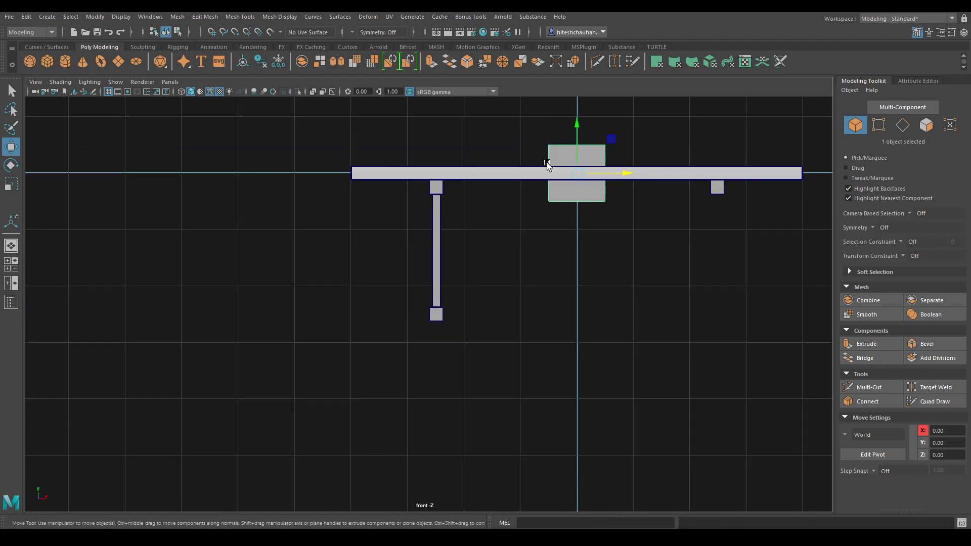
pyautogui.keyDown('alt'); pyautogui.moveTo(547, 162); pyautogui.dragTo(560, 244, button='middle'); pyautogui.keyUp('alt')
pyautogui.keyDown('alt'); pyautogui.moveTo(559, 244); pyautogui.dragTo(638, 335, button='right'); pyautogui.keyUp('alt')
pyautogui.moveTo(676, 227); pyautogui.dragTo(460, 339)
pyautogui.keyDown('alt'); pyautogui.moveTo(462, 325); pyautogui.dragTo(487, 313, button='right'); pyautogui.keyUp('alt')
# Step: Set the new cube's width and depth to 0.15
pyautogui.press('t')
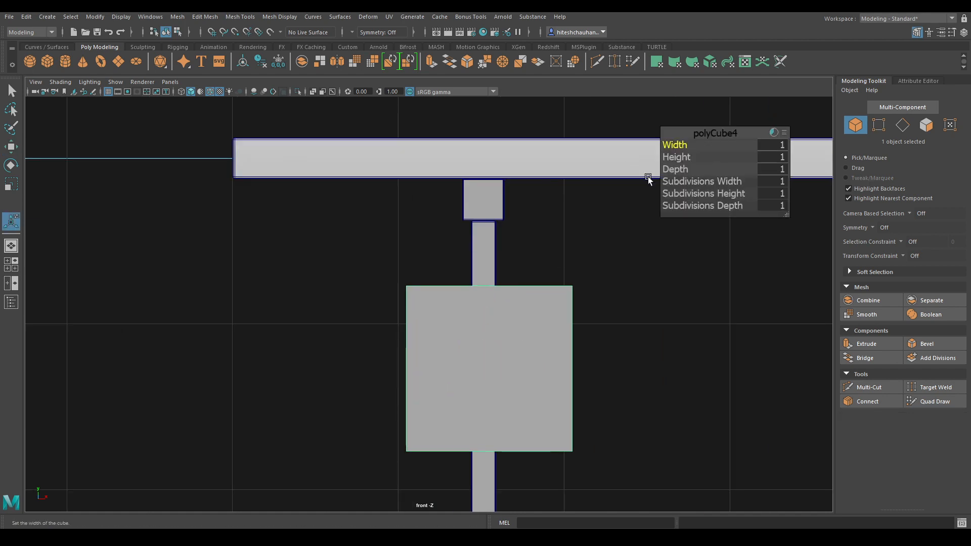
pyautogui.moveTo(675, 140); pyautogui.dragTo(742, 154)
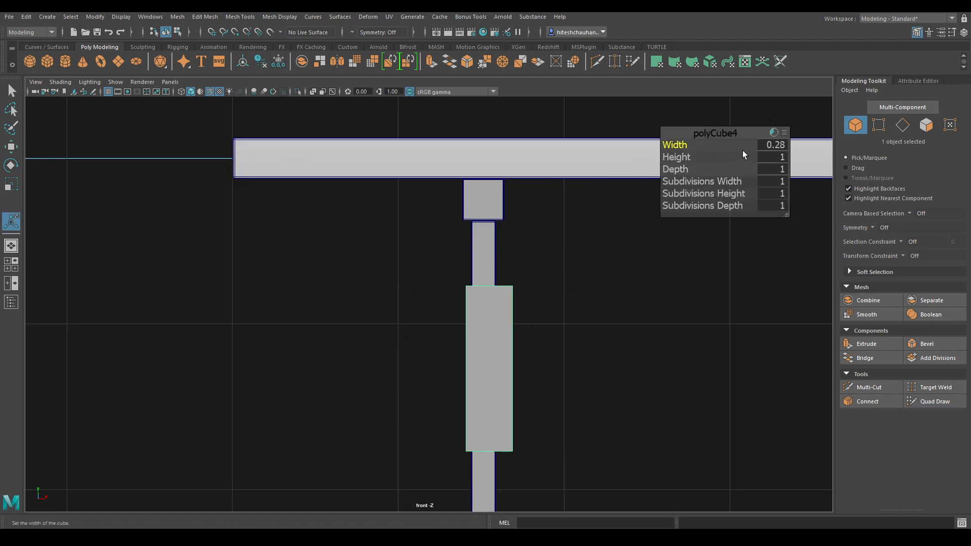
pyautogui.click(767, 145)
pyautogui.write('0.15')
pyautogui.press('Return')
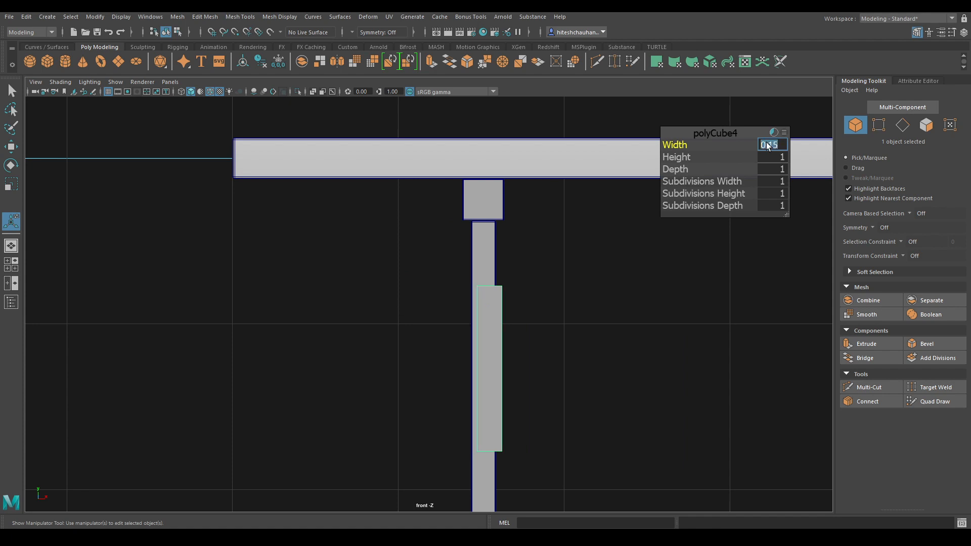
pyautogui.click(772, 171)
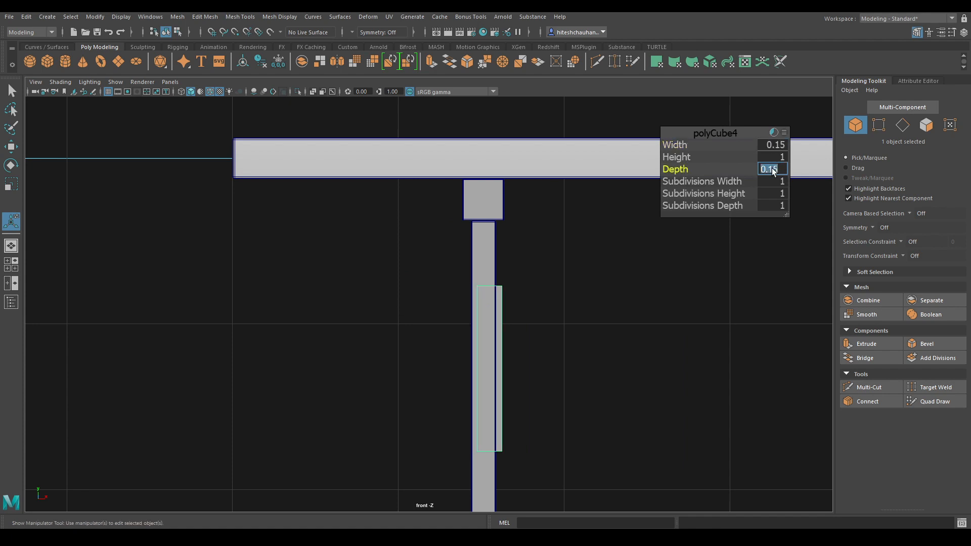
# Step: Align the thin bar with the leg at about X -2.48 and move it out beside the leg to about Z 0.49
pyautogui.press('w')
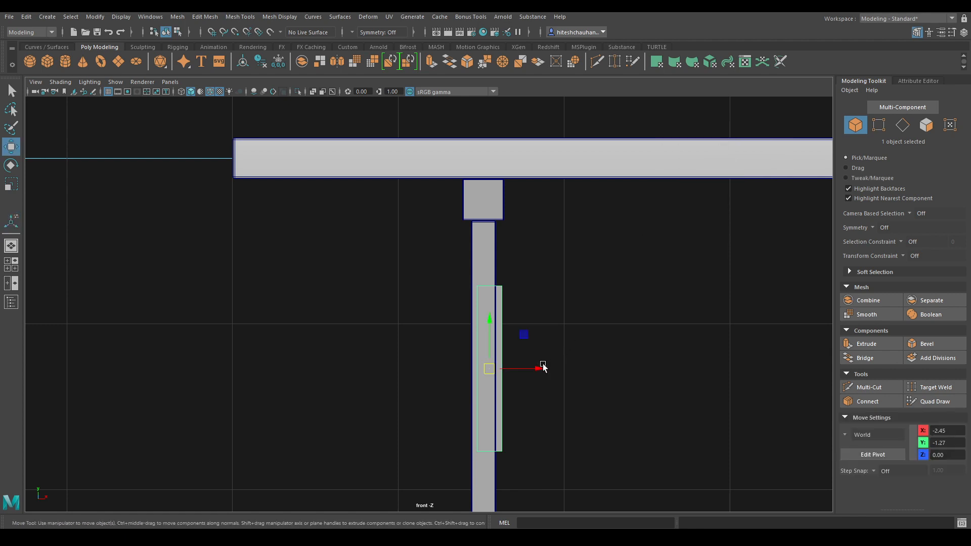
pyautogui.moveTo(543, 364); pyautogui.dragTo(653, 334)
pyautogui.press('space')
pyautogui.keyDown('alt'); pyautogui.moveTo(652, 334); pyautogui.dragTo(670, 512, button='right'); pyautogui.keyUp('alt')
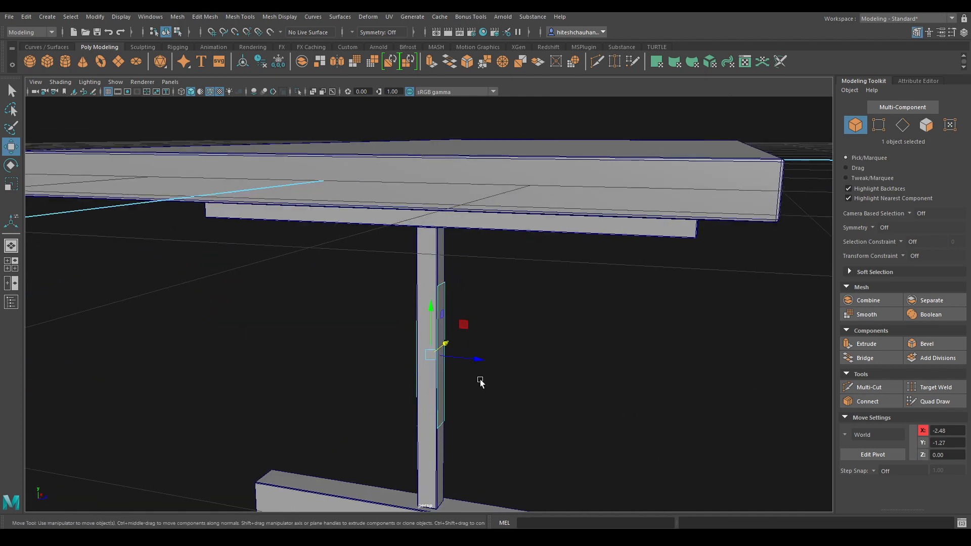
pyautogui.moveTo(463, 361); pyautogui.dragTo(537, 378)
pyautogui.keyDown('alt'); pyautogui.moveTo(566, 373); pyautogui.dragTo(597, 319, button='middle'); pyautogui.keyUp('alt')
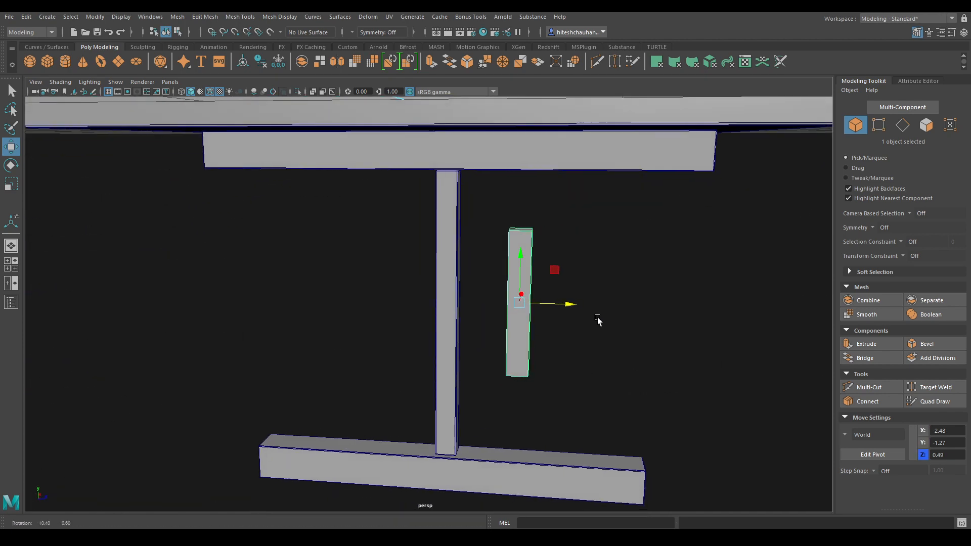
# Step: In the left view, rotate the thin bar 45 degrees about X so its upper end leans away from the leg
pyautogui.press('space')
pyautogui.moveTo(598, 318); pyautogui.dragTo(556, 307)
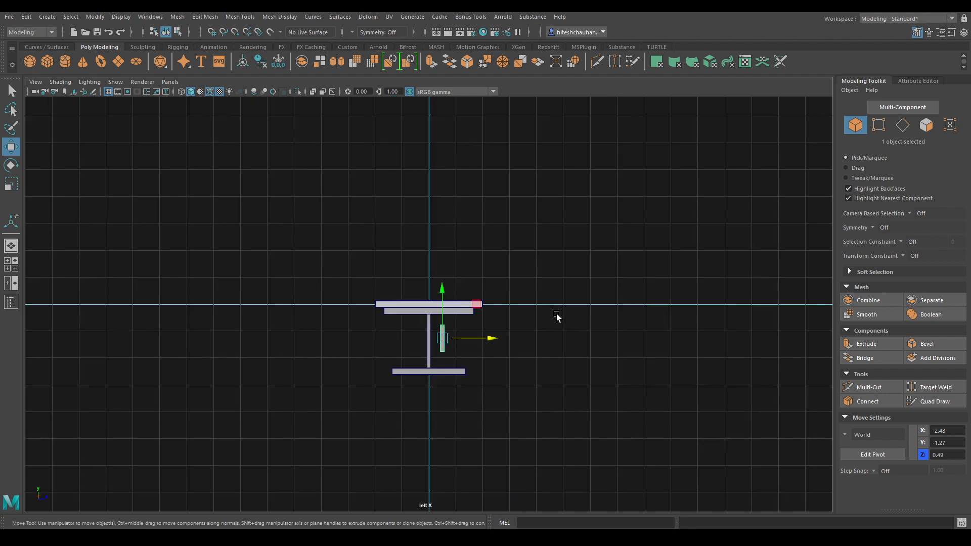
pyautogui.keyDown('alt'); pyautogui.moveTo(490, 282); pyautogui.dragTo(582, 509, button='right'); pyautogui.keyUp('alt')
pyautogui.keyDown('alt'); pyautogui.moveTo(527, 360); pyautogui.dragTo(527, 323, button='middle'); pyautogui.keyUp('alt')
pyautogui.keyDown('alt'); pyautogui.moveTo(526, 324); pyautogui.dragTo(619, 499, button='right'); pyautogui.keyUp('alt')
pyautogui.keyDown('alt'); pyautogui.moveTo(595, 461); pyautogui.dragTo(604, 317, button='middle'); pyautogui.keyUp('alt')
pyautogui.keyDown('alt'); pyautogui.moveTo(604, 317); pyautogui.dragTo(561, 220, button='right'); pyautogui.keyUp('alt')
pyautogui.keyDown('alt'); pyautogui.moveTo(578, 432); pyautogui.dragTo(553, 450, button='middle'); pyautogui.keyUp('alt')
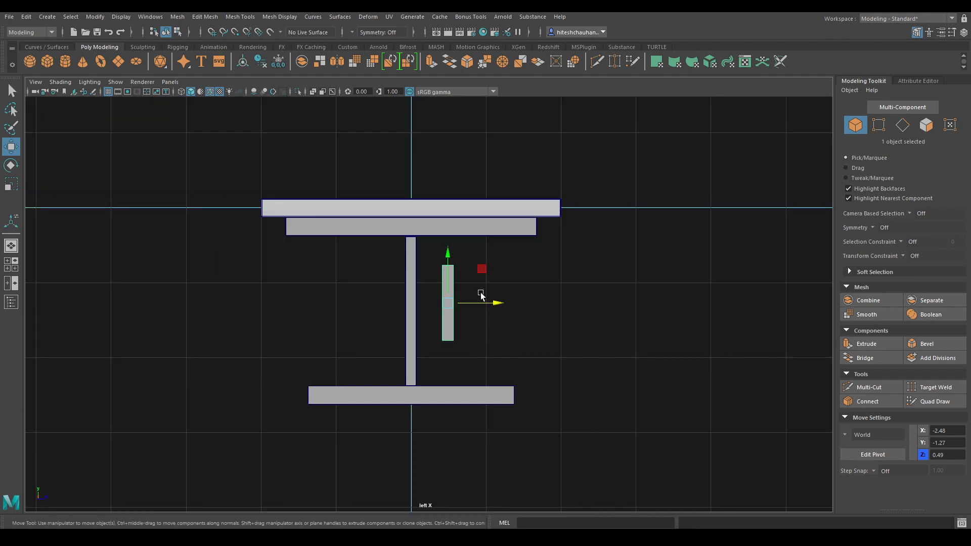
pyautogui.keyDown('alt'); pyautogui.moveTo(481, 296); pyautogui.dragTo(547, 417, button='right'); pyautogui.keyUp('alt')
pyautogui.press('e')
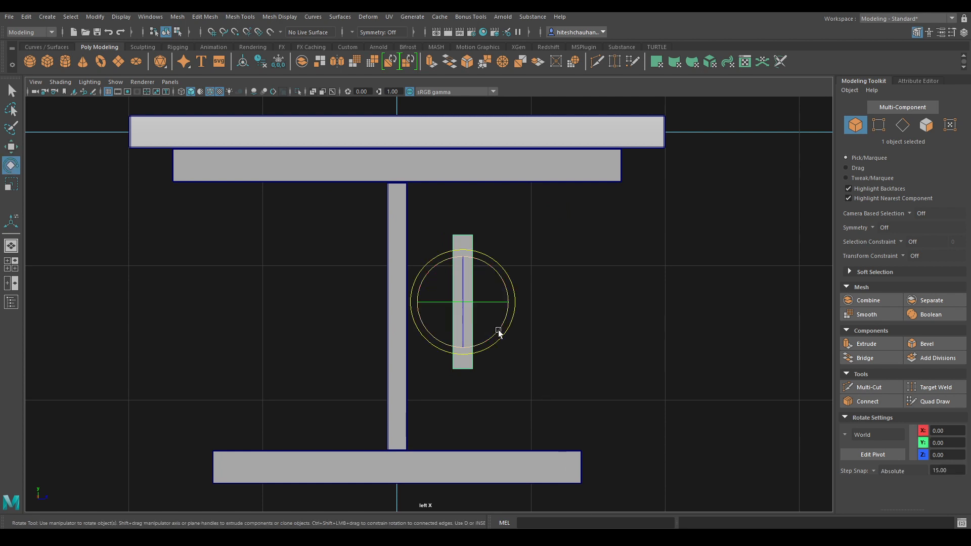
pyautogui.moveTo(502, 336); pyautogui.dragTo(472, 356)
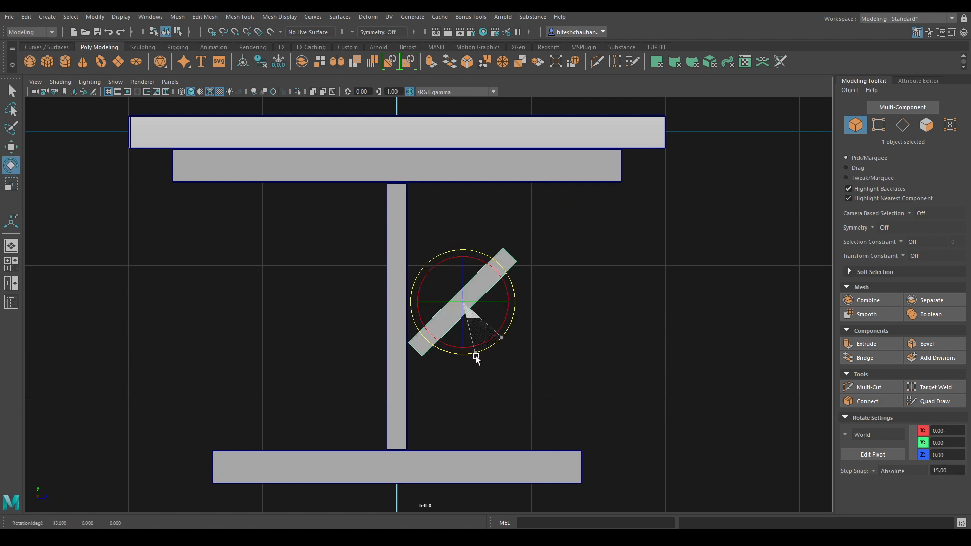
# Step: Raise the slanted brace to about Y -0.96 and turn it 15 degrees back towards vertical
pyautogui.press('w')
pyautogui.moveTo(469, 303); pyautogui.dragTo(468, 259)
pyautogui.keyDown('alt'); pyautogui.moveTo(468, 259); pyautogui.dragTo(499, 273, button='right'); pyautogui.keyUp('alt')
pyautogui.press('e')
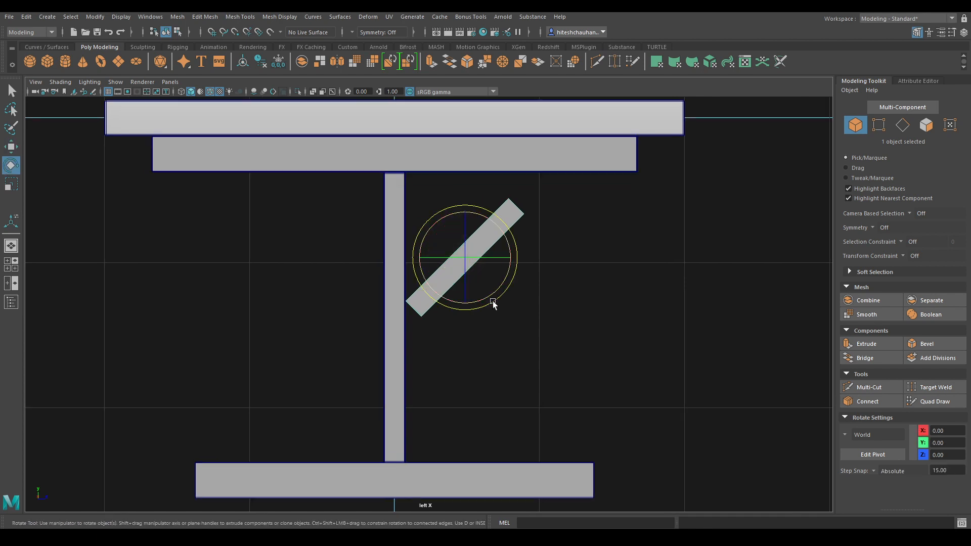
pyautogui.moveTo(494, 304); pyautogui.dragTo(497, 300)
pyautogui.press('w')
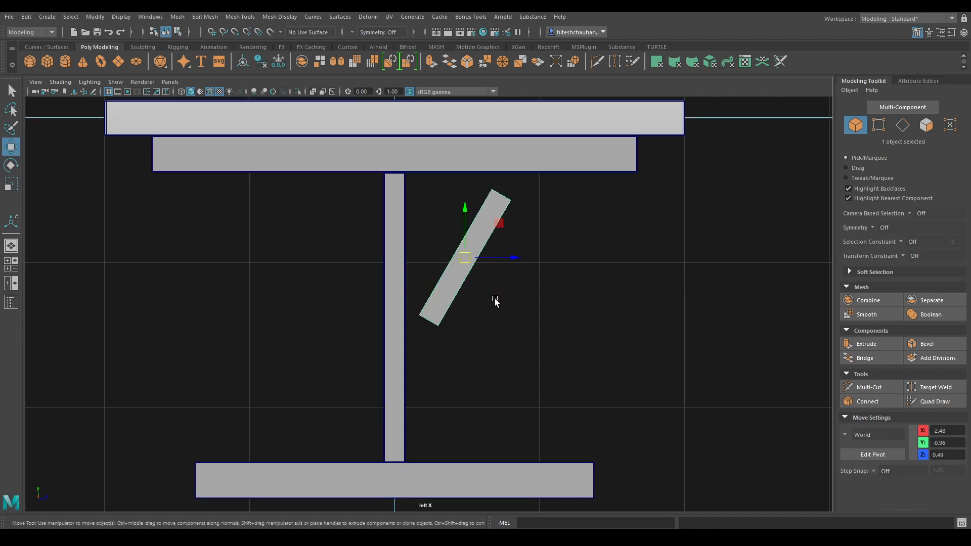
pyautogui.keyDown('alt'); pyautogui.moveTo(467, 277); pyautogui.dragTo(484, 354, button='right'); pyautogui.keyUp('alt')
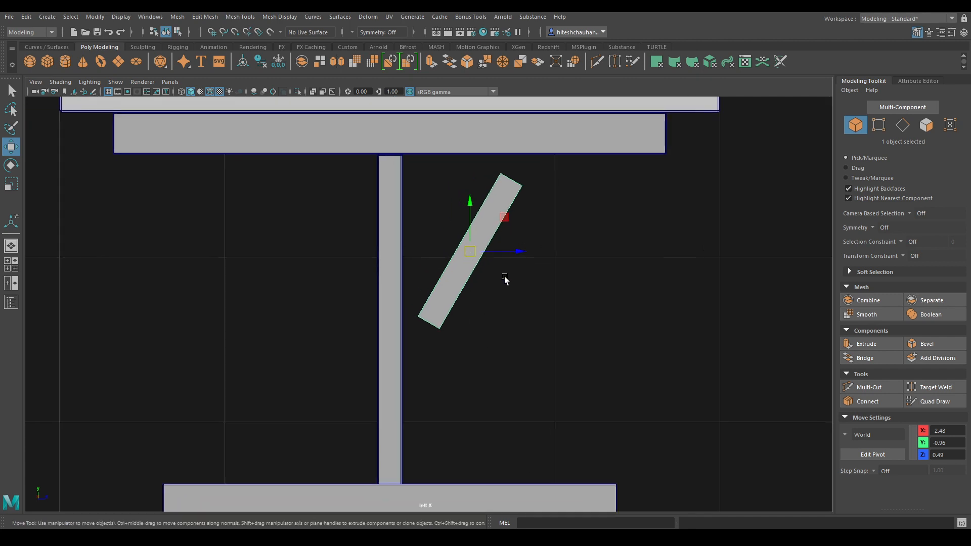
# Step: Select the brace's lower end face, rotate it parallel to the leg in the left view, and move it against the leg
pyautogui.moveTo(464, 251); pyautogui.dragTo(461, 281, button='right')
pyautogui.press('space')
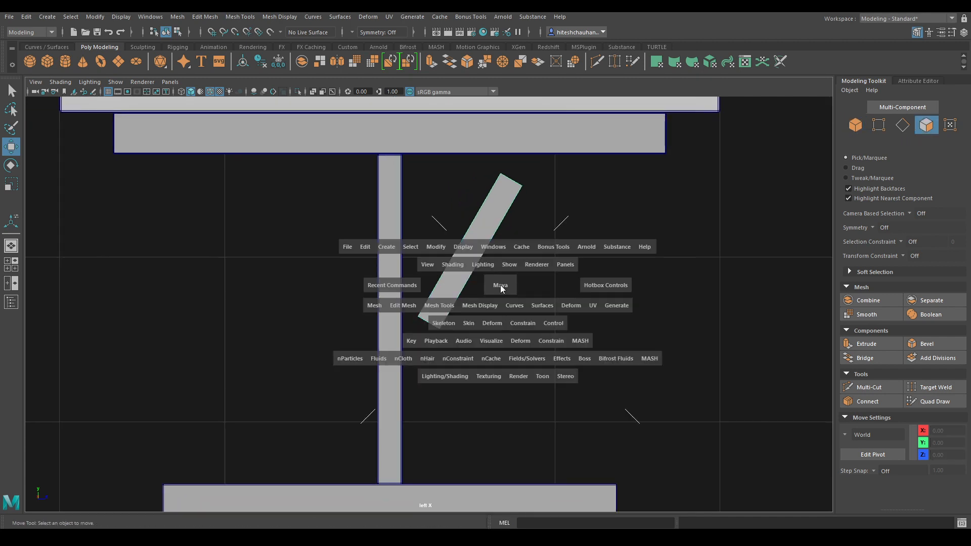
pyautogui.moveTo(500, 285); pyautogui.dragTo(500, 258)
pyautogui.keyDown('alt'); pyautogui.moveTo(500, 343); pyautogui.dragTo(493, 315); pyautogui.keyUp('alt')
pyautogui.click(478, 331)
pyautogui.keyDown('alt'); pyautogui.moveTo(556, 302); pyautogui.dragTo(512, 309); pyautogui.keyUp('alt')
pyautogui.press('space')
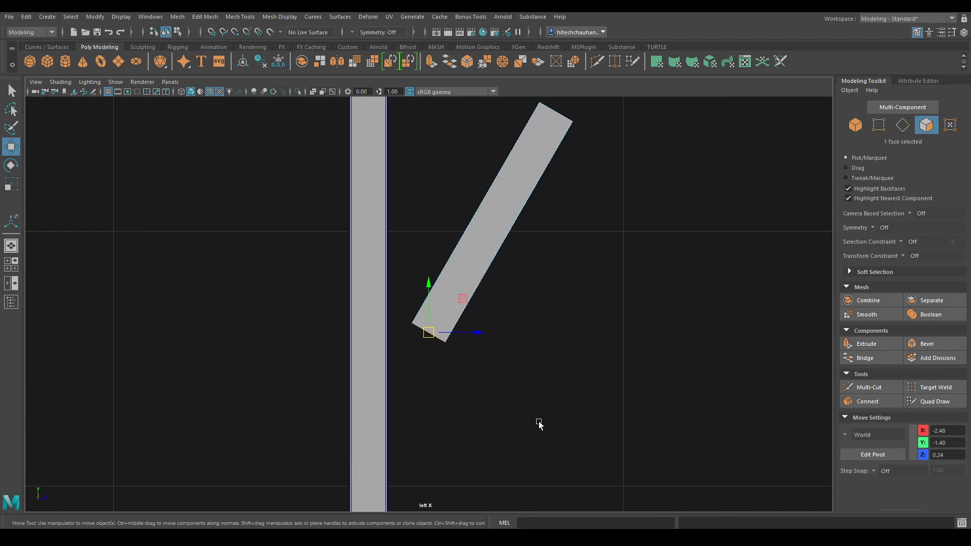
pyautogui.press('e')
pyautogui.moveTo(459, 378); pyautogui.dragTo(384, 384)
pyautogui.press('w')
pyautogui.moveTo(473, 333); pyautogui.dragTo(435, 332)
pyautogui.keyDown('alt'); pyautogui.moveTo(457, 292); pyautogui.dragTo(413, 465, button='middle'); pyautogui.keyUp('alt')
# Step: Select the brace's upper end face in the perspective view and rotate it level in the left view
pyautogui.press('space')
pyautogui.moveTo(535, 303); pyautogui.dragTo(536, 281)
pyautogui.keyDown('alt'); pyautogui.moveTo(521, 303); pyautogui.dragTo(405, 369); pyautogui.keyUp('alt')
pyautogui.click(527, 227)
pyautogui.press('space')
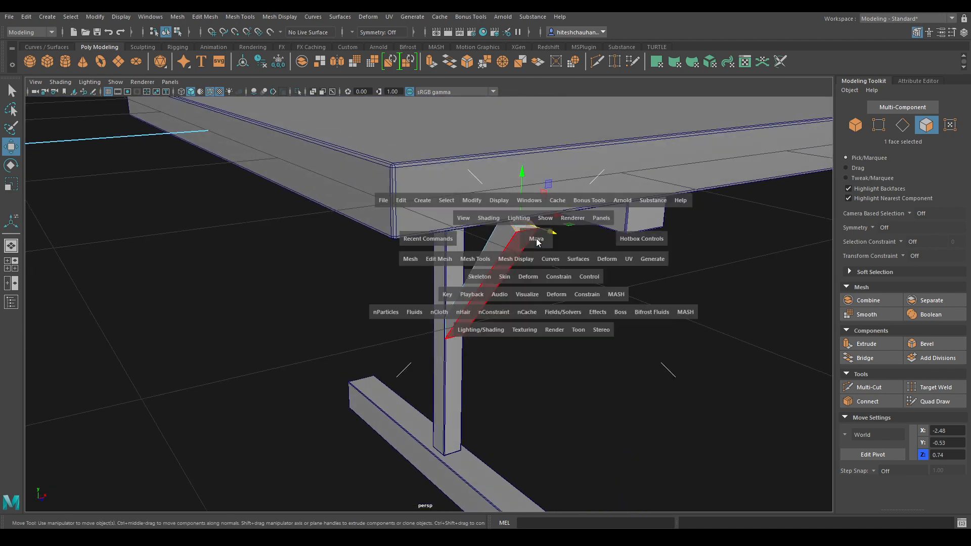
pyautogui.moveTo(538, 242); pyautogui.dragTo(536, 266)
pyautogui.press('space')
pyautogui.moveTo(575, 307); pyautogui.dragTo(530, 290)
pyautogui.press('e')
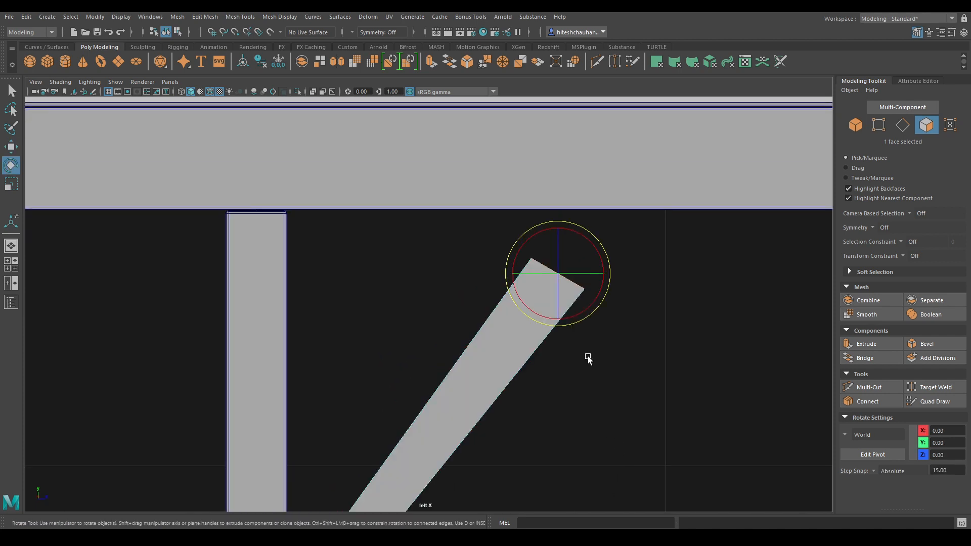
pyautogui.moveTo(586, 326); pyautogui.dragTo(586, 299)
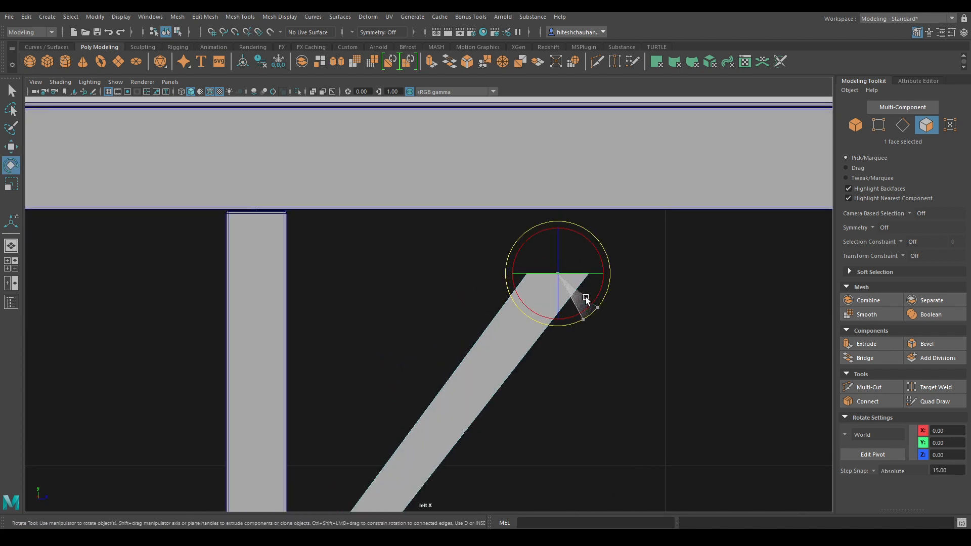
# Step: Raise the upper end face to the support bar's underside at about Y -0.38 and slide it outwards to about Z 1.13
pyautogui.press('w')
pyautogui.scroll(-5, 583, 318)
pyautogui.scroll(3, 580, 338)
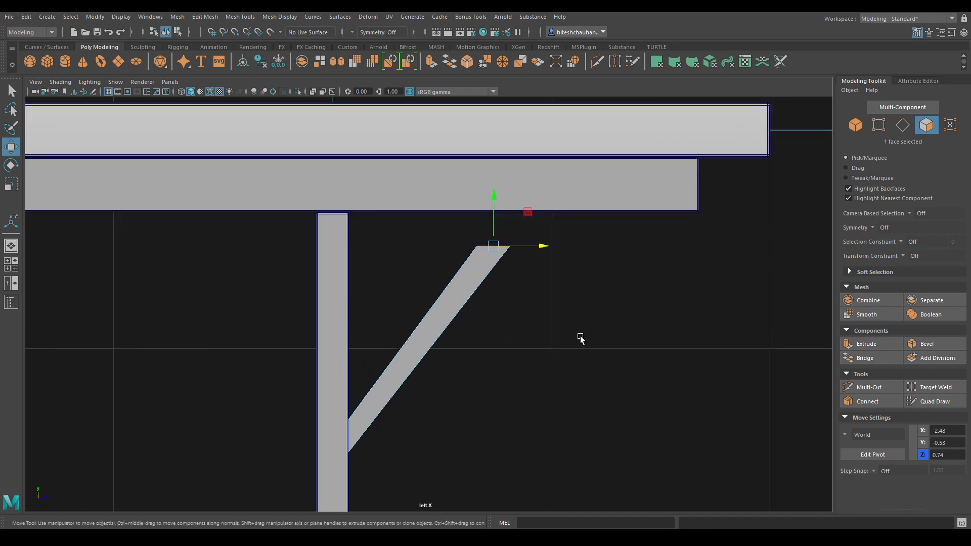
pyautogui.moveTo(548, 256); pyautogui.dragTo(532, 247)
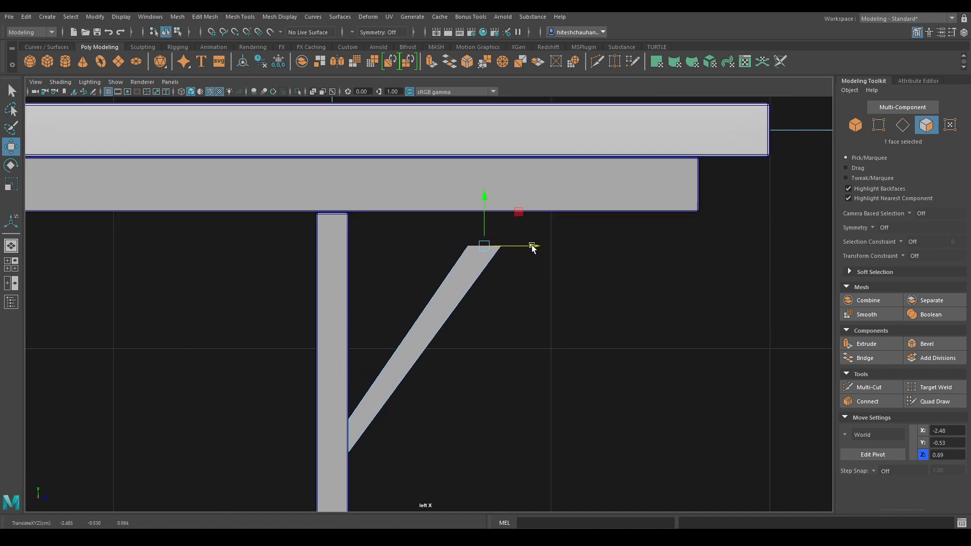
pyautogui.moveTo(484, 197); pyautogui.dragTo(492, 162)
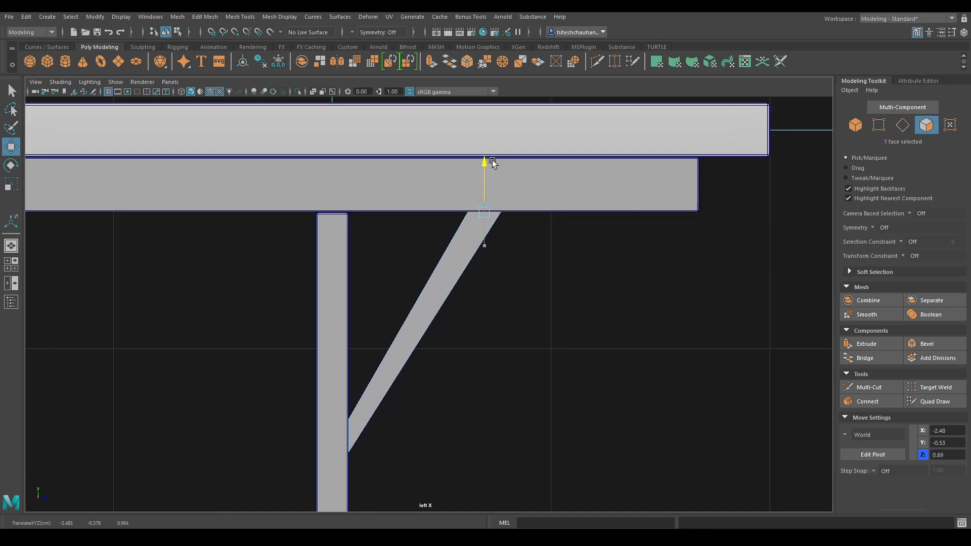
pyautogui.moveTo(529, 216); pyautogui.dragTo(635, 219)
# Step: In the left view, slide the upper end face back to about Z 0.92 and grow the face selection along the brace
pyautogui.press('space')
pyautogui.press('space')
pyautogui.press('space')
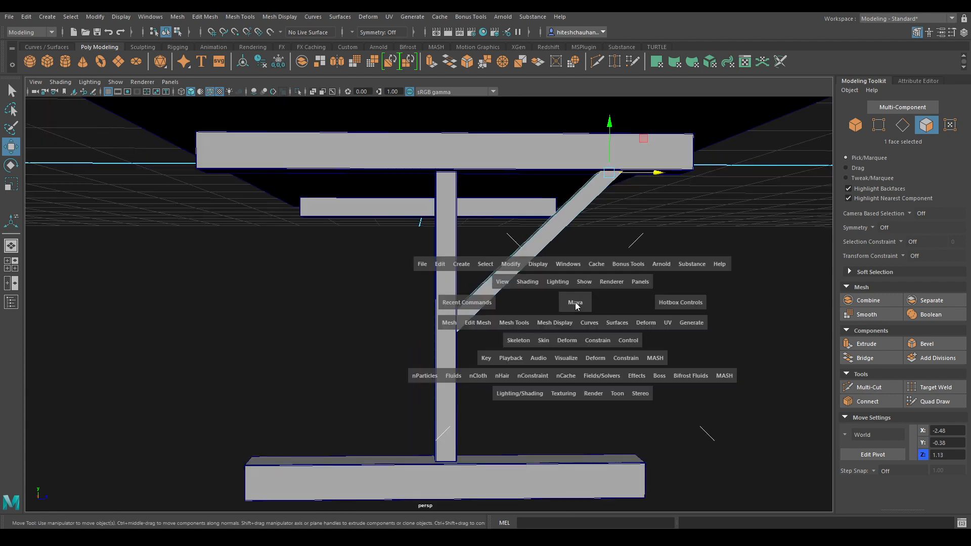
pyautogui.moveTo(575, 302); pyautogui.dragTo(528, 290)
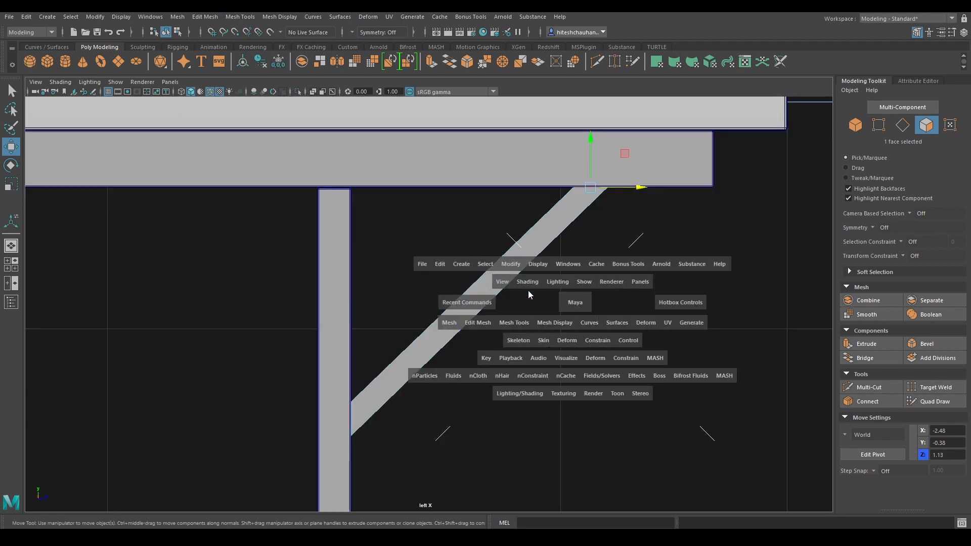
pyautogui.moveTo(652, 187); pyautogui.dragTo(593, 187)
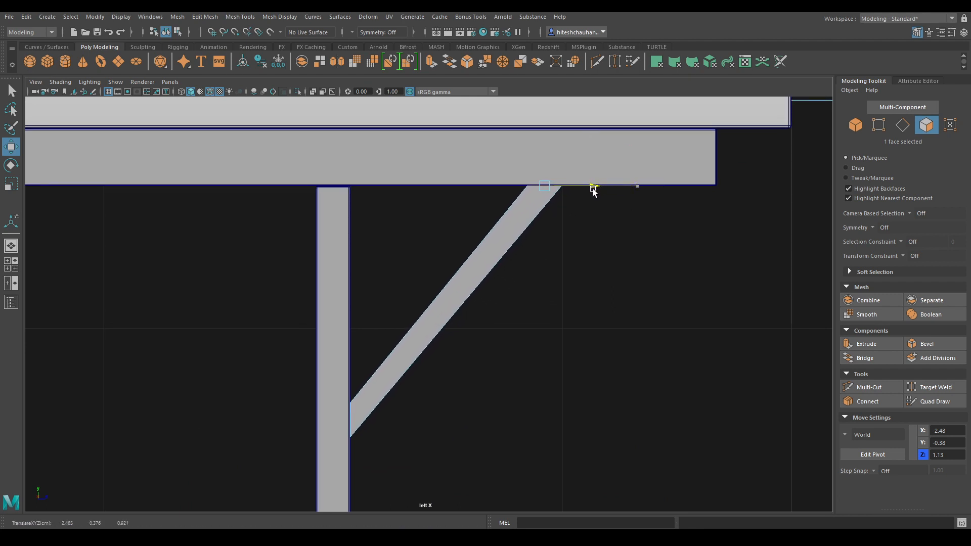
pyautogui.hotkey('shift', '.')
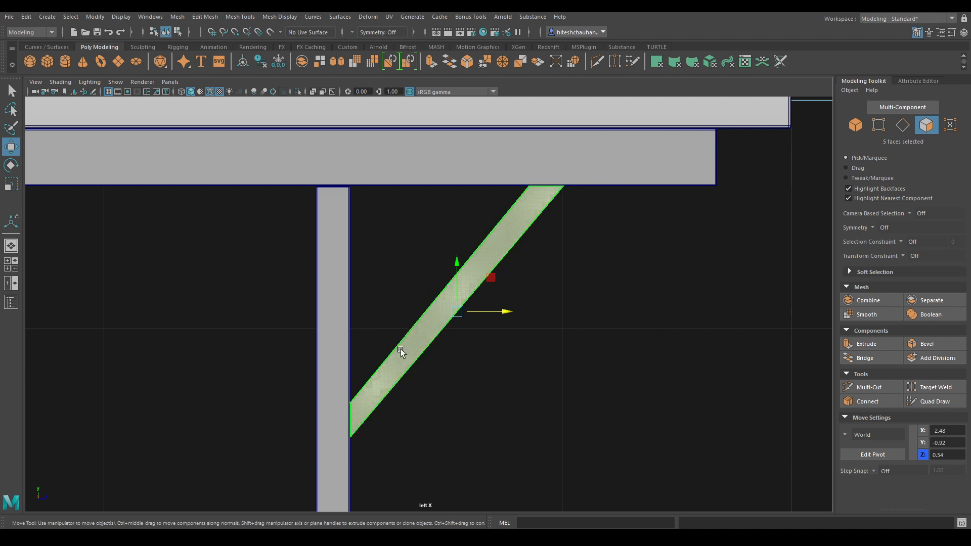
# Step: Reduce the selection to the brace's lower end face and raise it along the leg to about Y -1.24
pyautogui.moveTo(400, 344); pyautogui.dragTo(399, 270, button='right')
pyautogui.keyDown('ctrl'); pyautogui.moveTo(398, 277); pyautogui.dragTo(586, 426); pyautogui.keyUp('ctrl')
pyautogui.moveTo(351, 367); pyautogui.dragTo(351, 336)
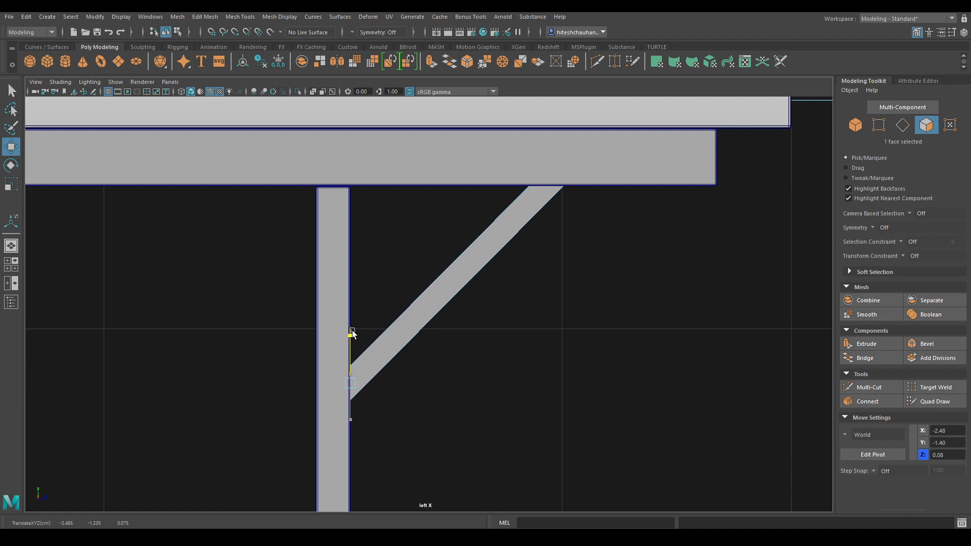
pyautogui.scroll(-4, 433, 318)
pyautogui.keyDown('alt'); pyautogui.moveTo(434, 318); pyautogui.dragTo(443, 256, button='middle'); pyautogui.keyUp('alt')
pyautogui.press('space')
pyautogui.moveTo(440, 300); pyautogui.dragTo(447, 225)
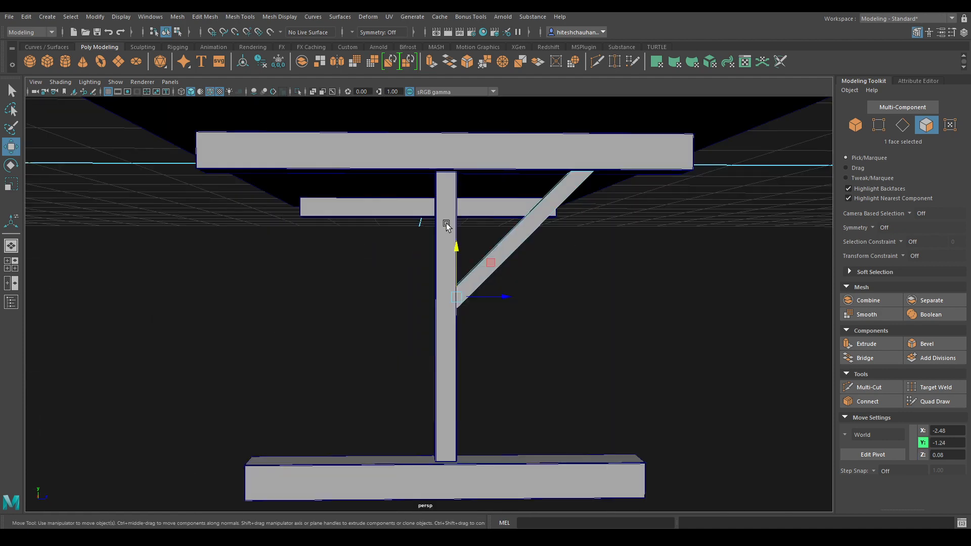
# Step: Select the whole brace in the perspective view and hide all other objects
pyautogui.keyDown('alt'); pyautogui.moveTo(602, 249); pyautogui.dragTo(590, 256); pyautogui.keyUp('alt')
pyautogui.moveTo(588, 253); pyautogui.dragTo(624, 232, button='right')
pyautogui.keyDown('alt'); pyautogui.moveTo(636, 287); pyautogui.dragTo(600, 282); pyautogui.keyUp('alt')
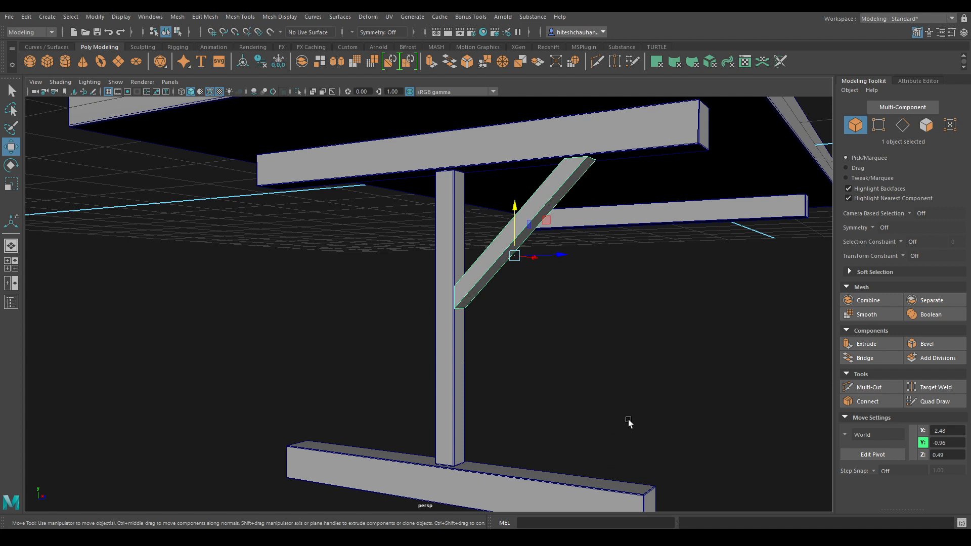
pyautogui.hotkey('alt', 'h')
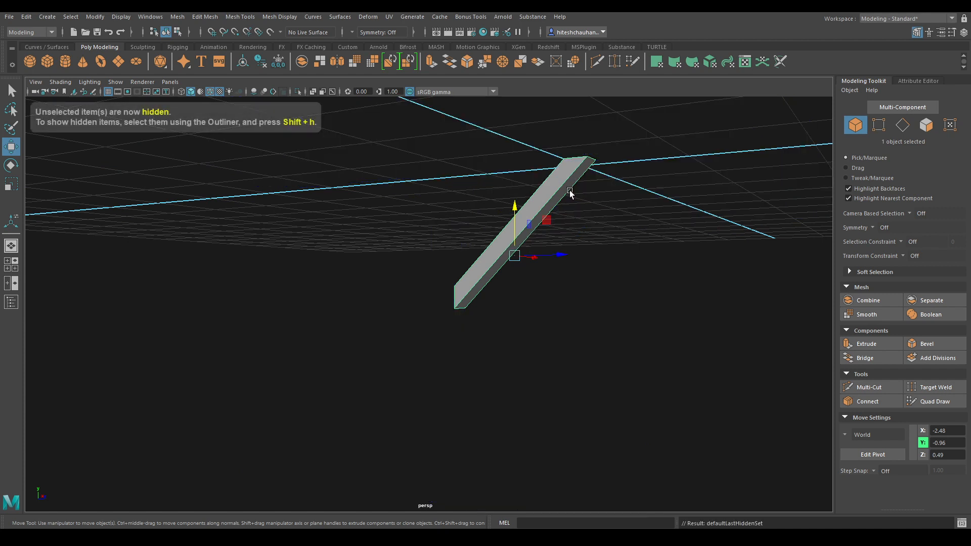
# Step: Select all of the isolated brace's edges and bevel them
pyautogui.keyDown('alt'); pyautogui.moveTo(570, 191); pyautogui.dragTo(614, 215); pyautogui.keyUp('alt')
pyautogui.moveTo(632, 212); pyautogui.dragTo(641, 178, button='right')
pyautogui.moveTo(655, 141); pyautogui.dragTo(287, 455)
pyautogui.keyDown('shift'); pyautogui.moveTo(557, 198); pyautogui.dragTo(587, 198, button='right'); pyautogui.keyUp('shift')
pyautogui.keyDown('alt'); pyautogui.moveTo(425, 456); pyautogui.dragTo(492, 483, button='right'); pyautogui.keyUp('alt')
pyautogui.keyDown('alt'); pyautogui.moveTo(492, 483); pyautogui.dragTo(495, 408); pyautogui.keyUp('alt')
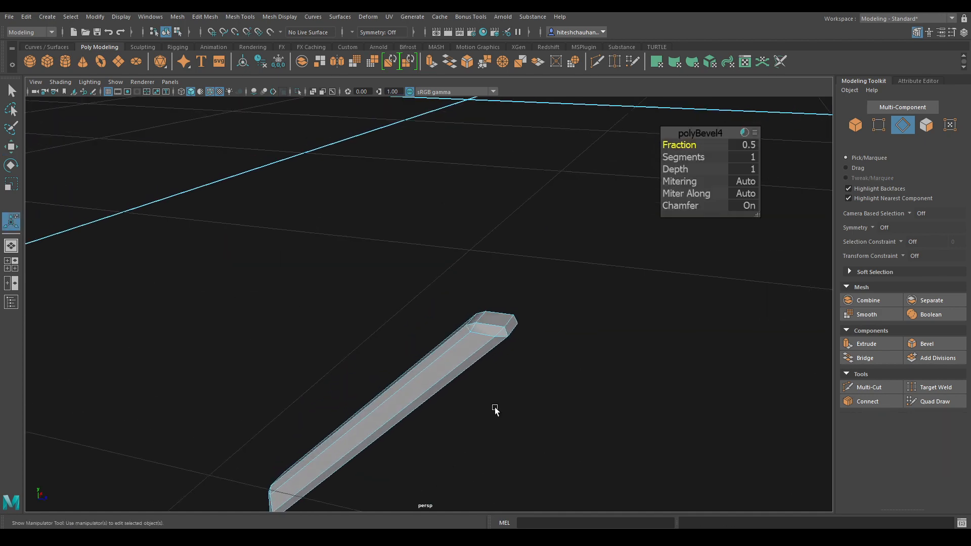
# Step: Set the brace bevel's fraction to 0.1 and increase its segment count
pyautogui.moveTo(687, 146); pyautogui.dragTo(670, 146)
pyautogui.click(749, 145)
pyautogui.write('0')
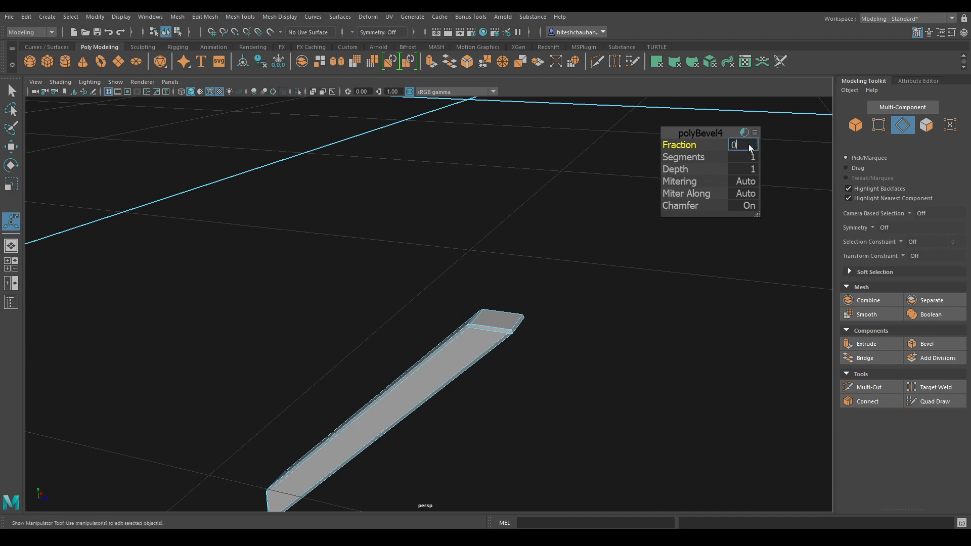
pyautogui.write('.1')
pyautogui.press('Return')
pyautogui.keyDown('alt'); pyautogui.moveTo(544, 303); pyautogui.dragTo(522, 339); pyautogui.keyUp('alt')
pyautogui.keyDown('alt'); pyautogui.moveTo(522, 339); pyautogui.dragTo(584, 411, button='right'); pyautogui.keyUp('alt')
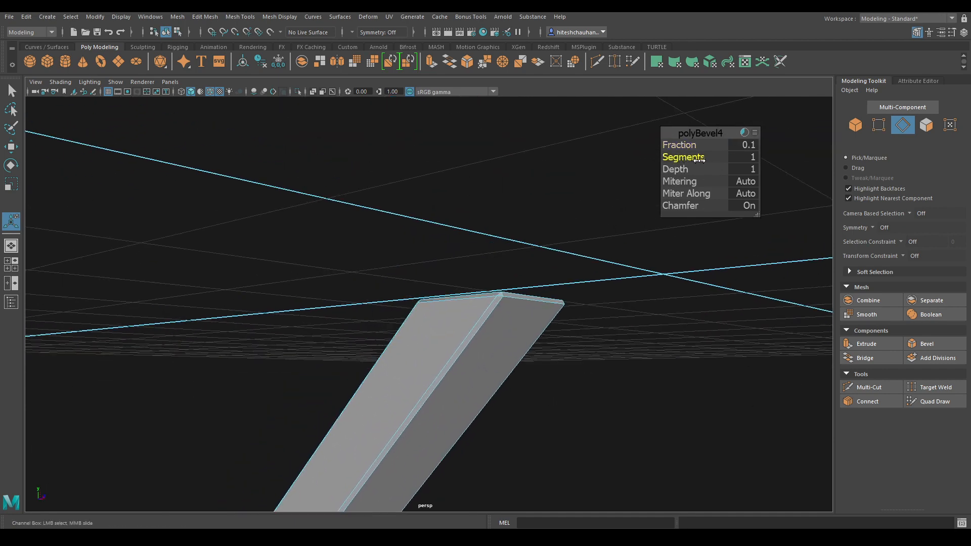
pyautogui.moveTo(699, 160); pyautogui.dragTo(715, 165)
pyautogui.press('w')
pyautogui.moveTo(501, 193); pyautogui.dragTo(558, 156, button='right')
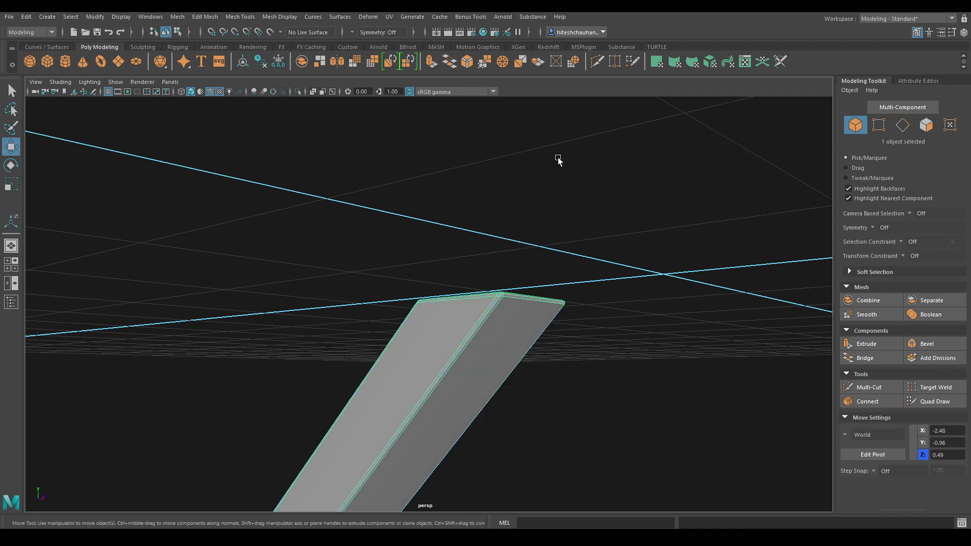
# Step: Deselect the brace and show the hidden table parts again
pyautogui.click(558, 157)
pyautogui.hotkey('ctrl', 'shift', 'h')
pyautogui.keyDown('alt'); pyautogui.moveTo(561, 191); pyautogui.dragTo(552, 144); pyautogui.keyUp('alt')
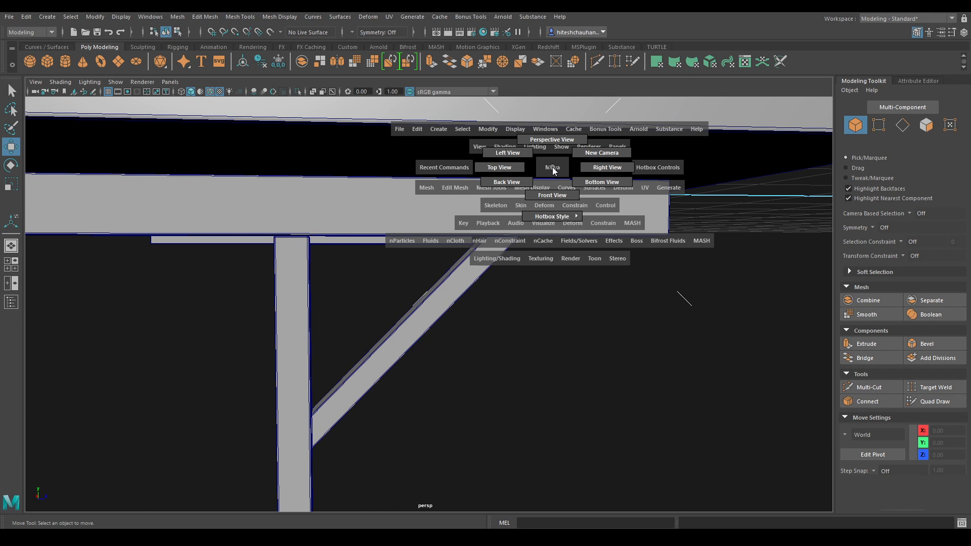
# Step: In the left view, lower the brace's leg-end vertices to about Y -1.34 and slide its upper-end vertices out to about Z 1.0
pyautogui.click(507, 152)
pyautogui.scroll(5, 505, 201)
pyautogui.click(398, 165)
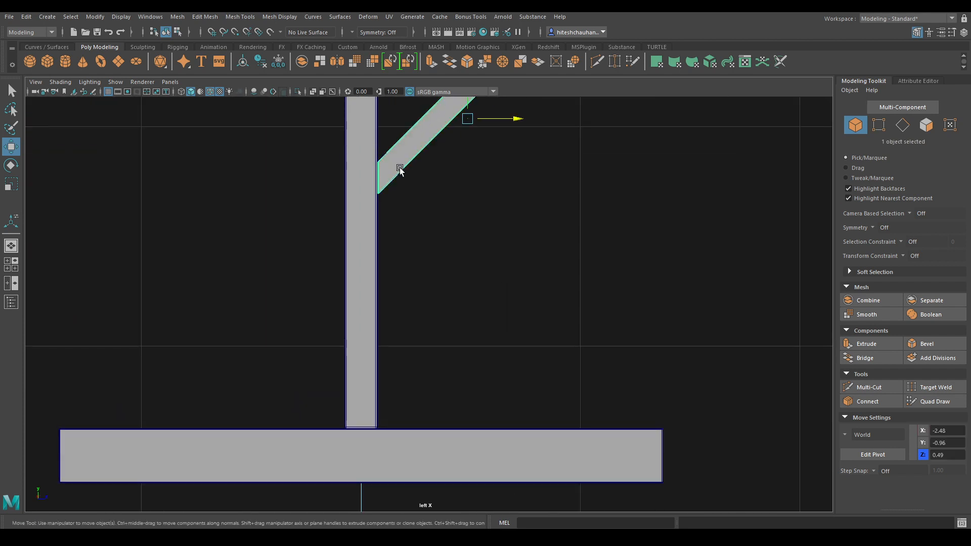
pyautogui.keyDown('alt'); pyautogui.moveTo(399, 165); pyautogui.dragTo(564, 264, button='middle'); pyautogui.keyUp('alt')
pyautogui.moveTo(582, 231); pyautogui.dragTo(535, 233, button='right')
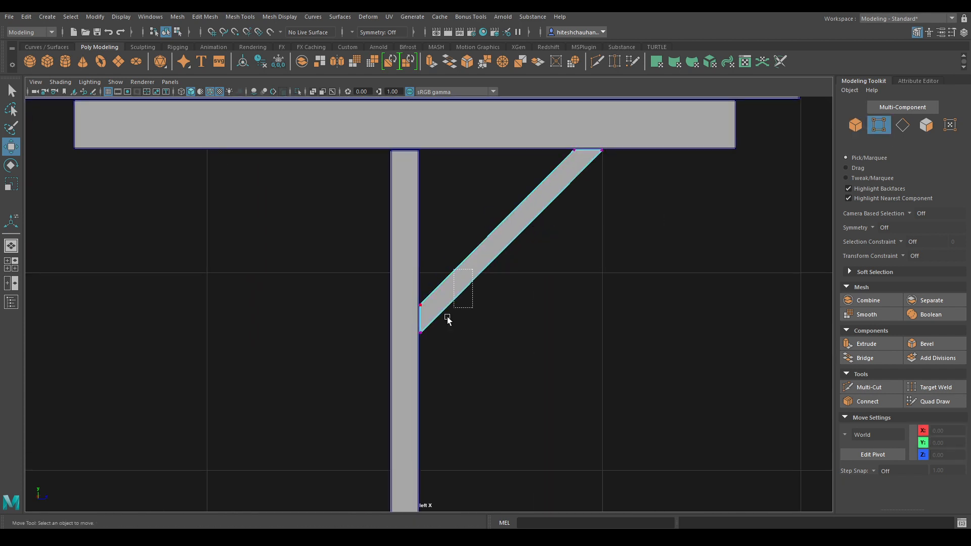
pyautogui.moveTo(447, 319); pyautogui.dragTo(420, 348)
pyautogui.moveTo(421, 273); pyautogui.dragTo(418, 295)
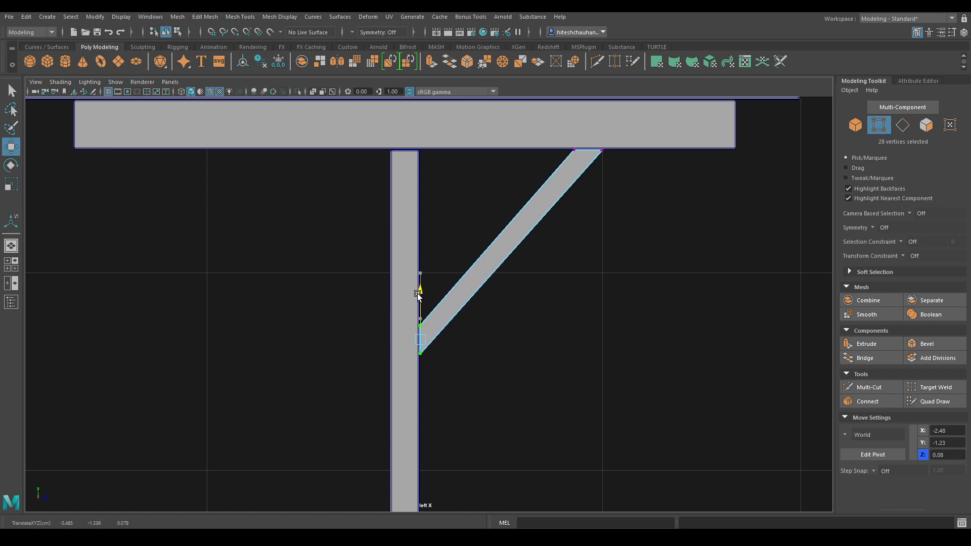
pyautogui.moveTo(574, 130); pyautogui.dragTo(653, 154)
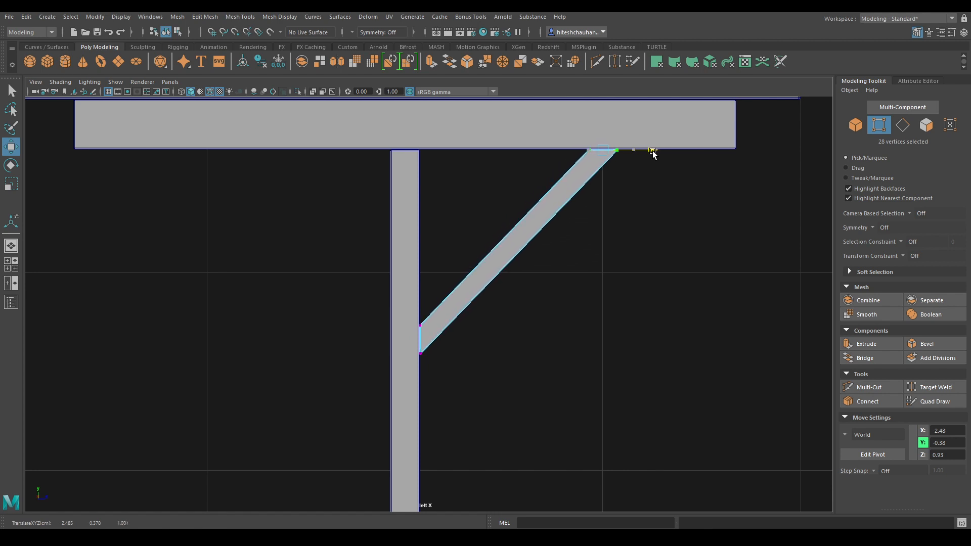
pyautogui.keyDown('alt'); pyautogui.moveTo(576, 289); pyautogui.dragTo(577, 236, button='middle'); pyautogui.keyUp('alt')
# Step: Duplicate the brace with a quarter-turn rotation and move the copy down between the leg and the foot bar
pyautogui.moveTo(585, 211); pyautogui.dragTo(620, 196, button='right')
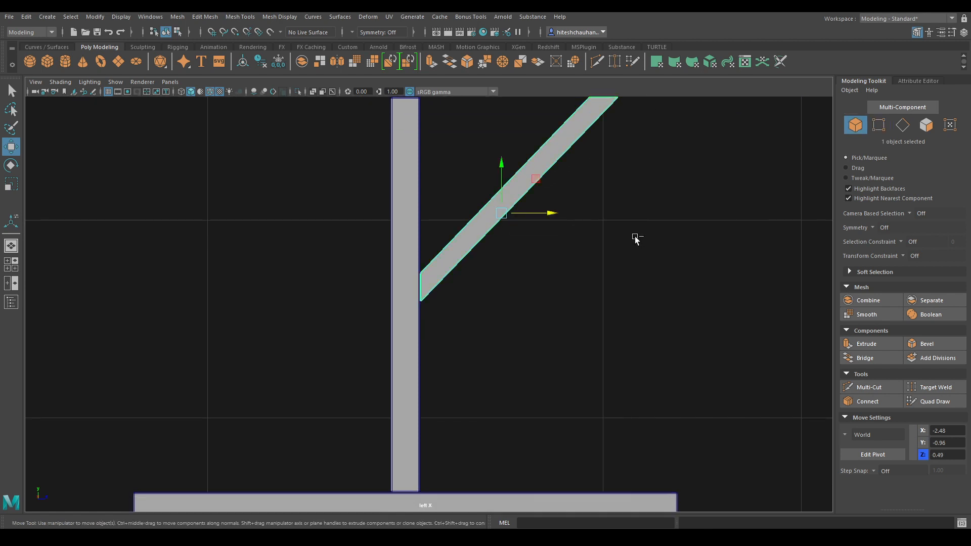
pyautogui.press('e')
pyautogui.keyDown('shift'); pyautogui.moveTo(516, 267); pyautogui.dragTo(577, 252); pyautogui.keyUp('shift')
pyautogui.press('w')
pyautogui.moveTo(499, 213); pyautogui.dragTo(534, 416)
pyautogui.keyDown('alt'); pyautogui.moveTo(530, 380); pyautogui.dragTo(527, 264, button='middle'); pyautogui.keyUp('alt')
pyautogui.keyDown('alt'); pyautogui.moveTo(526, 264); pyautogui.dragTo(576, 348, button='right'); pyautogui.keyUp('alt')
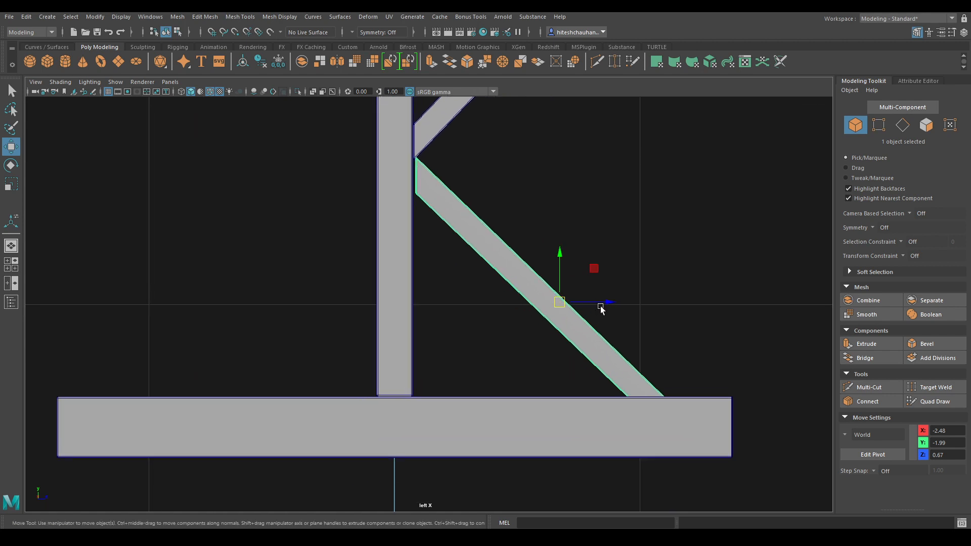
# Step: Nudge the lower brace sideways against the leg, to about Z 0.66
pyautogui.click(596, 307)
pyautogui.click(561, 311)
pyautogui.keyDown('alt'); pyautogui.moveTo(465, 273); pyautogui.dragTo(511, 299, button='right'); pyautogui.keyUp('alt')
pyautogui.keyDown('alt'); pyautogui.moveTo(475, 267); pyautogui.dragTo(480, 458, button='middle'); pyautogui.keyUp('alt')
pyautogui.keyDown('alt'); pyautogui.moveTo(480, 458); pyautogui.dragTo(842, 508, button='right'); pyautogui.keyUp('alt')
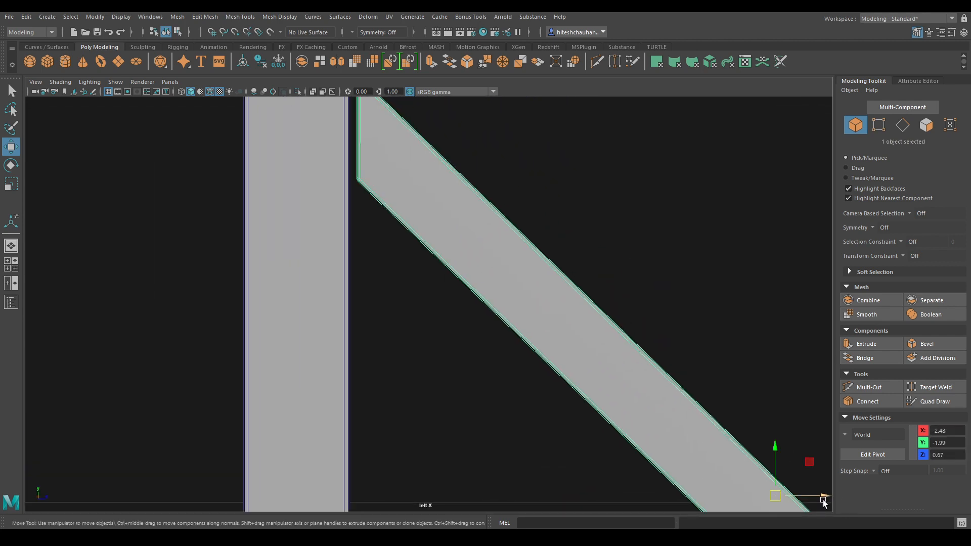
pyautogui.keyDown('alt'); pyautogui.moveTo(508, 269); pyautogui.dragTo(552, 426, button='middle'); pyautogui.keyUp('alt')
pyautogui.keyDown('alt'); pyautogui.moveTo(445, 263); pyautogui.dragTo(529, 286, button='right'); pyautogui.keyUp('alt')
pyautogui.moveTo(530, 283); pyautogui.dragTo(519, 285, button='middle')
pyautogui.keyDown('alt'); pyautogui.moveTo(559, 365); pyautogui.dragTo(552, 329, button='right'); pyautogui.keyUp('alt')
pyautogui.keyDown('alt'); pyautogui.moveTo(552, 328); pyautogui.dragTo(542, 258, button='middle'); pyautogui.keyUp('alt')
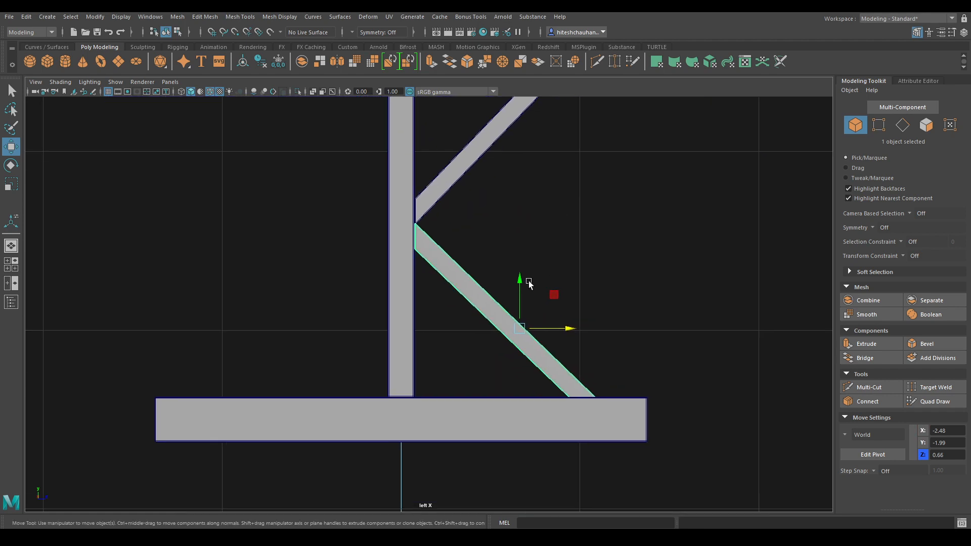
# Step: Lower the copied brace slightly to about Y -2.00 so its top corner sits just below the upper brace
pyautogui.click(520, 279)
pyautogui.keyDown('alt'); pyautogui.moveTo(405, 178); pyautogui.dragTo(533, 389, button='right'); pyautogui.keyUp('alt')
pyautogui.keyDown('alt'); pyautogui.moveTo(424, 99); pyautogui.dragTo(445, 296, button='middle'); pyautogui.keyUp('alt')
pyautogui.keyDown('alt'); pyautogui.moveTo(445, 296); pyautogui.dragTo(549, 501, button='right'); pyautogui.keyUp('alt')
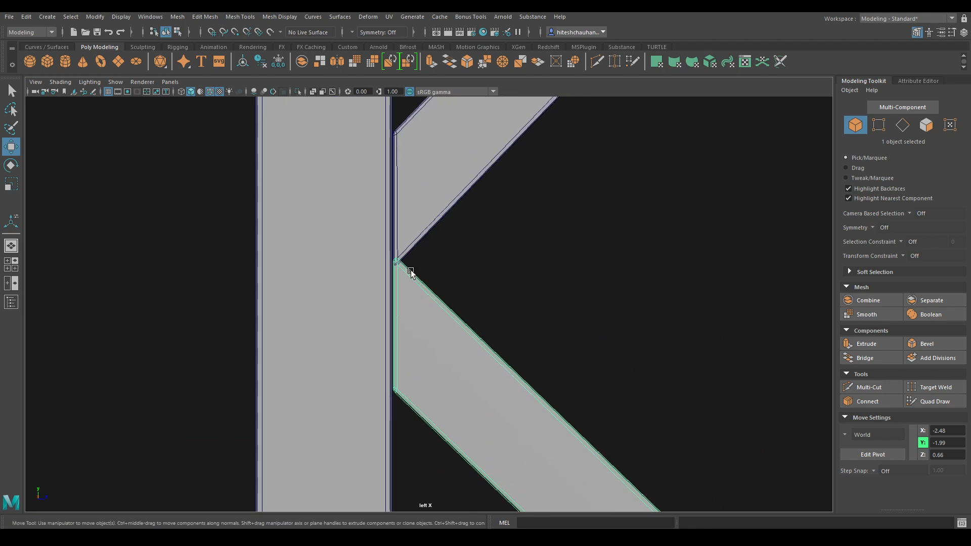
pyautogui.moveTo(409, 272); pyautogui.dragTo(409, 277, button='middle')
pyautogui.scroll(-10, 410, 277)
pyautogui.keyDown('alt'); pyautogui.moveTo(460, 332); pyautogui.dragTo(546, 397, button='right'); pyautogui.keyUp('alt')
pyautogui.keyDown('alt'); pyautogui.moveTo(546, 397); pyautogui.dragTo(526, 308, button='middle'); pyautogui.keyUp('alt')
pyautogui.keyDown('alt'); pyautogui.moveTo(526, 309); pyautogui.dragTo(486, 402, button='right'); pyautogui.keyUp('alt')
# Step: In wireframe display, select the foot bar and lower it to the lower brace's bottom end, at about Y -2.53
pyautogui.press('4')
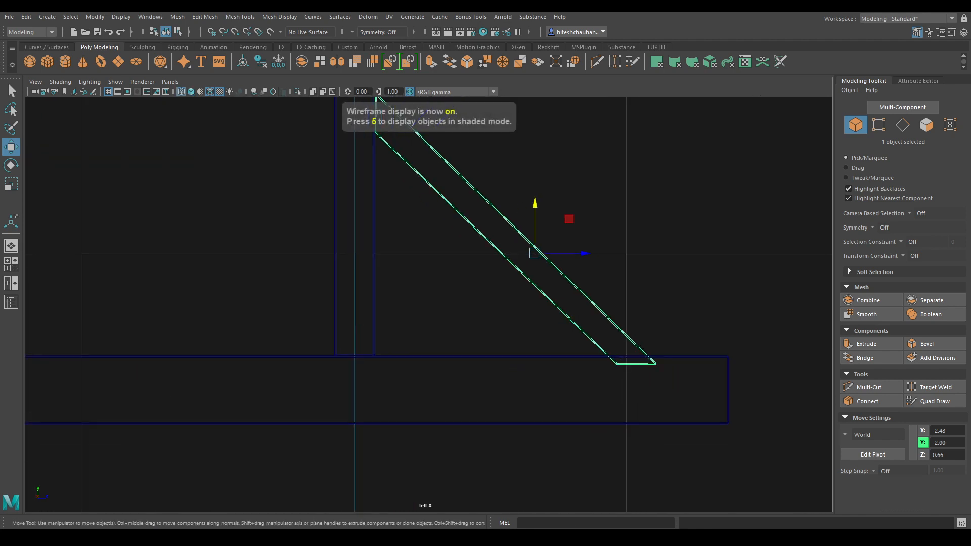
pyautogui.click(479, 419)
pyautogui.moveTo(493, 343); pyautogui.dragTo(536, 493)
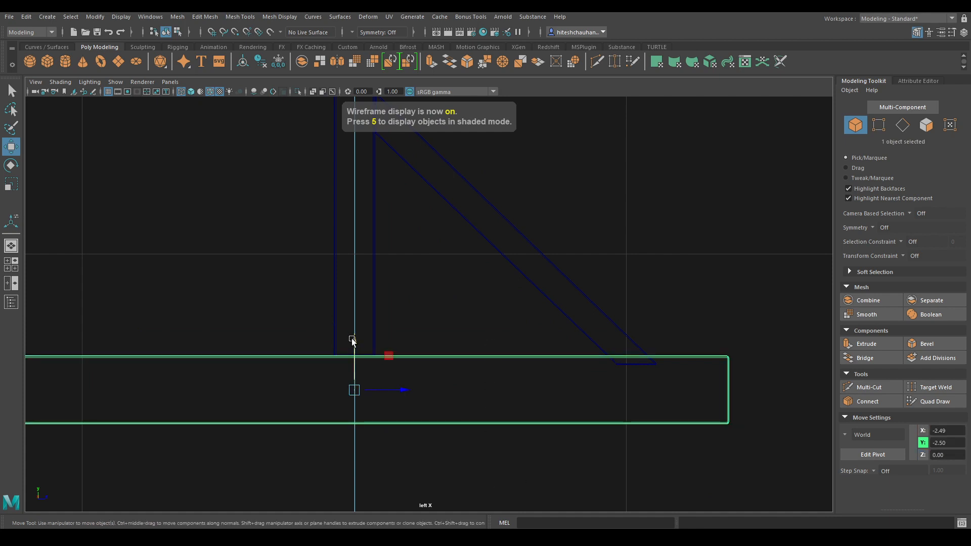
pyautogui.moveTo(352, 340); pyautogui.dragTo(351, 347)
# Step: Lower the leg's bottom vertices onto the foot bar and return to the shaded perspective view in object mode
pyautogui.click(358, 270)
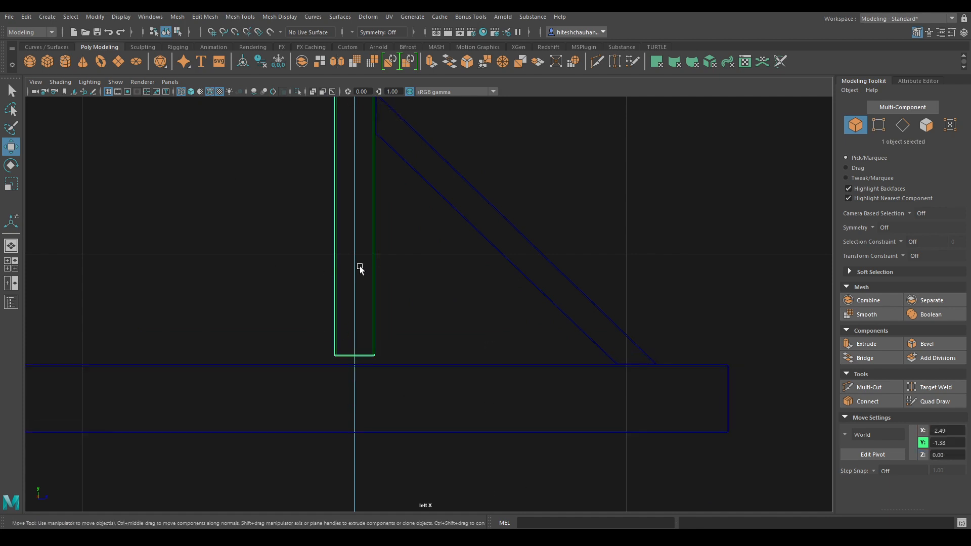
pyautogui.moveTo(361, 266); pyautogui.dragTo(267, 259, button='right')
pyautogui.moveTo(267, 259); pyautogui.dragTo(470, 458)
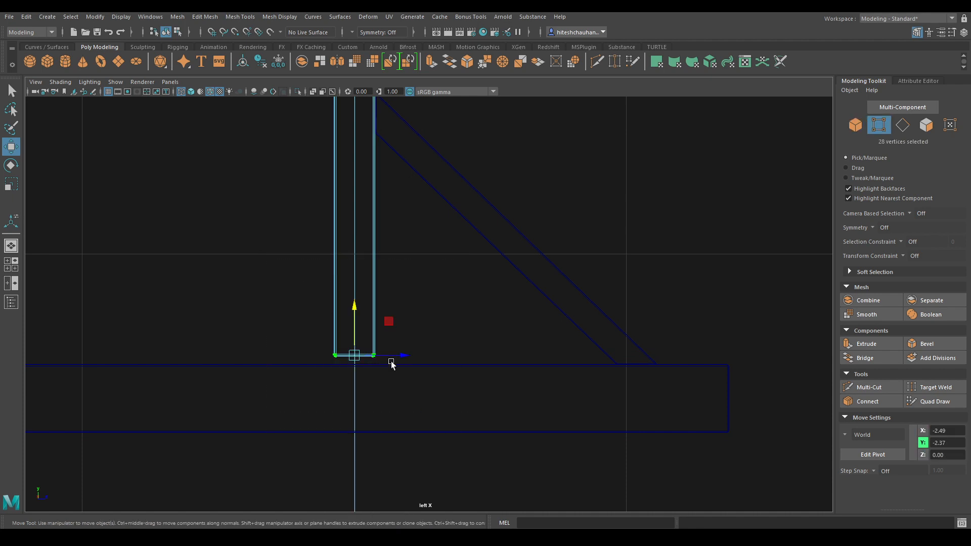
pyautogui.moveTo(354, 307); pyautogui.dragTo(352, 316)
pyautogui.moveTo(389, 257); pyautogui.dragTo(424, 219, button='right')
pyautogui.press('space')
pyautogui.moveTo(433, 228); pyautogui.dragTo(434, 202)
pyautogui.keyDown('alt'); pyautogui.moveTo(457, 257); pyautogui.dragTo(402, 276); pyautogui.keyUp('alt')
pyautogui.press('6')
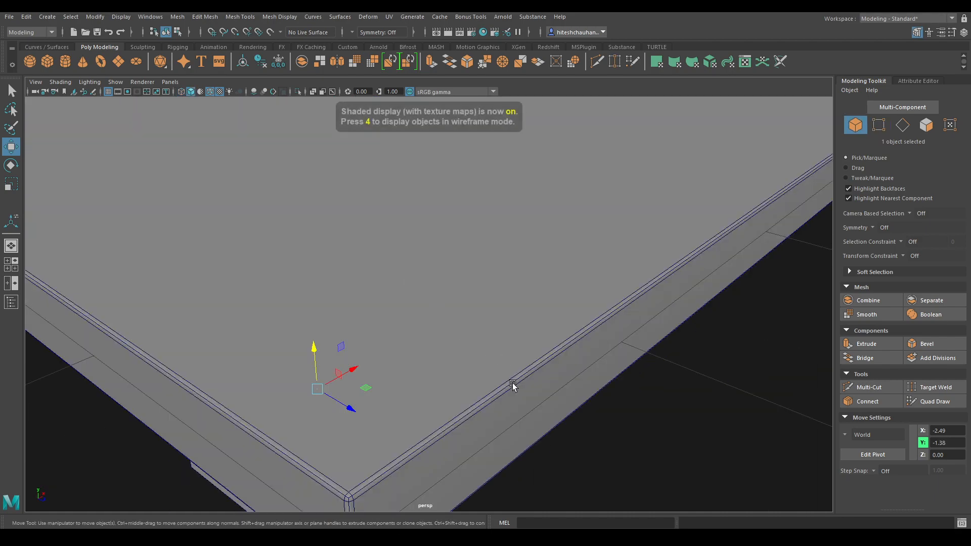
# Step: Select the upper and lower braces and combine them into one object
pyautogui.moveTo(582, 399)
pyautogui.keyDown('alt'); pyautogui.mouseDown()
pyautogui.moveTo(550, 295)
pyautogui.moveTo(618, 265)
pyautogui.moveTo(516, 402)
pyautogui.moveTo(444, 338)
pyautogui.moveTo(347, 368)
pyautogui.moveTo(435, 383)
pyautogui.mouseUp(); pyautogui.keyUp('alt')
pyautogui.click(320, 383)
pyautogui.click(415, 298)
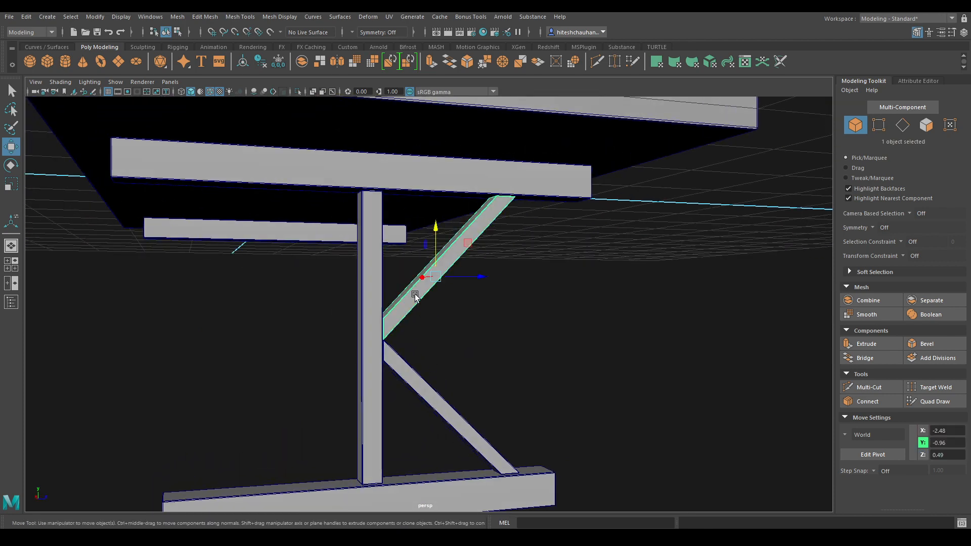
pyautogui.keyDown('shift'); pyautogui.click(418, 390); pyautogui.keyUp('shift')
pyautogui.keyDown('shift'); pyautogui.moveTo(578, 296); pyautogui.dragTo(561, 469, button='right'); pyautogui.keyUp('shift')
# Step: In the left view, move the combined braces' pivot to the centre of the leg, at about Z -0.01
pyautogui.press('space')
pyautogui.moveTo(575, 303); pyautogui.dragTo(576, 330)
pyautogui.scroll(1, 527, 394)
pyautogui.press('space')
pyautogui.moveTo(516, 327); pyautogui.dragTo(471, 314)
pyautogui.scroll(2, 507, 315)
pyautogui.keyDown('alt'); pyautogui.moveTo(453, 163); pyautogui.dragTo(554, 392, button='middle'); pyautogui.keyUp('alt')
pyautogui.scroll(2, 555, 399)
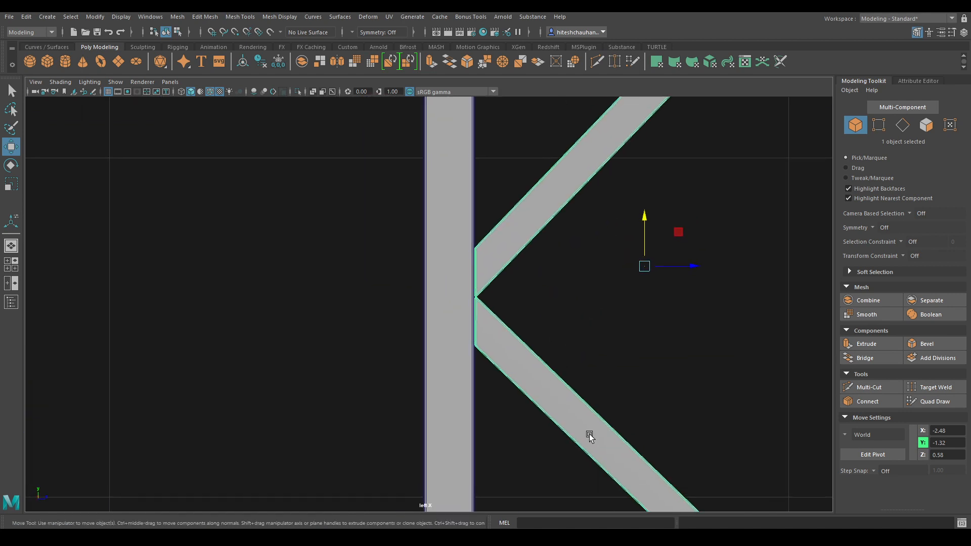
pyautogui.press('d')
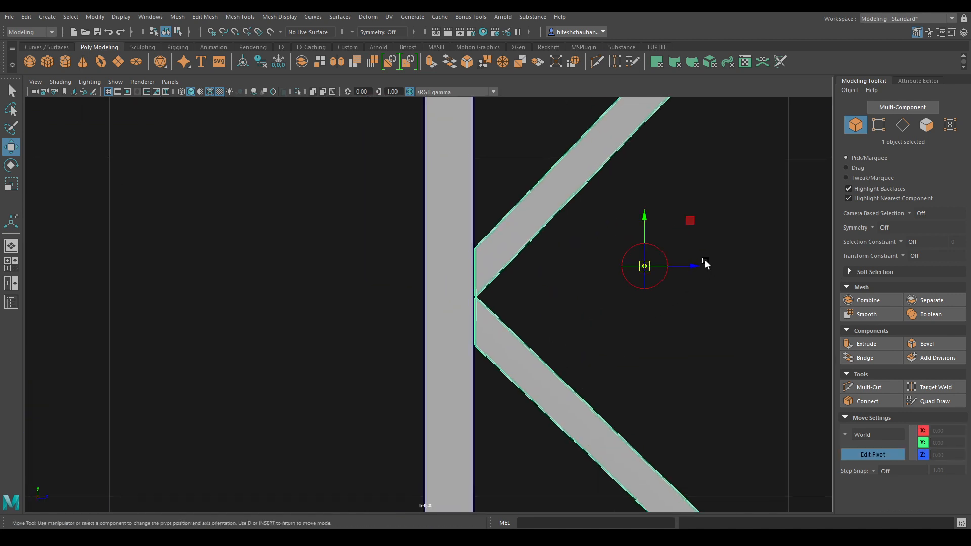
pyautogui.moveTo(700, 266); pyautogui.dragTo(506, 292)
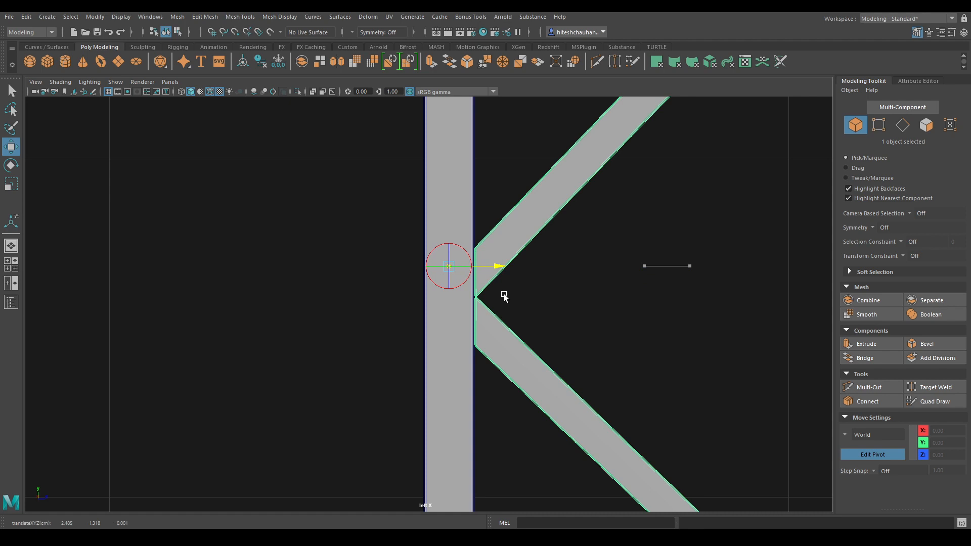
pyautogui.press('d')
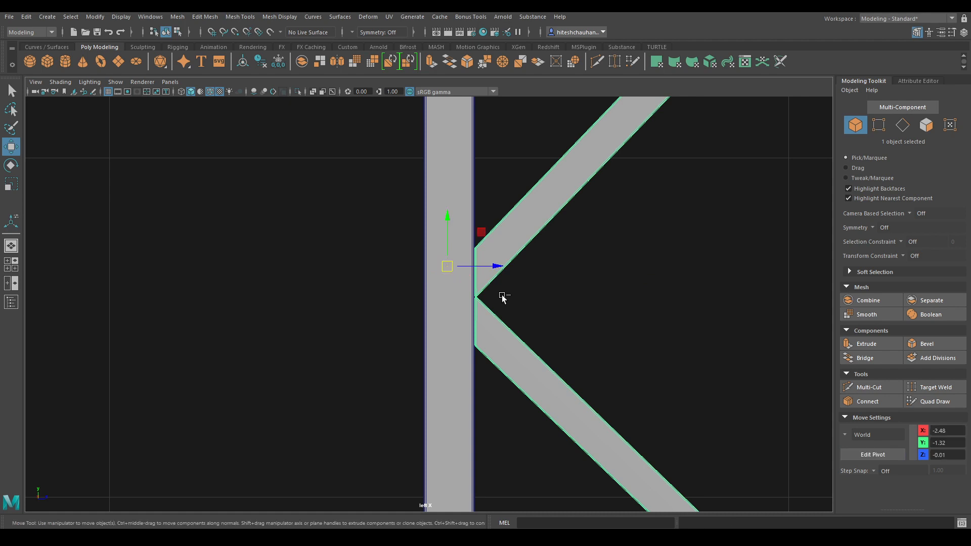
# Step: Duplicate the combined braces and rotate the copy half a turn about the vertical axis to the leg's opposite side
pyautogui.press('e')
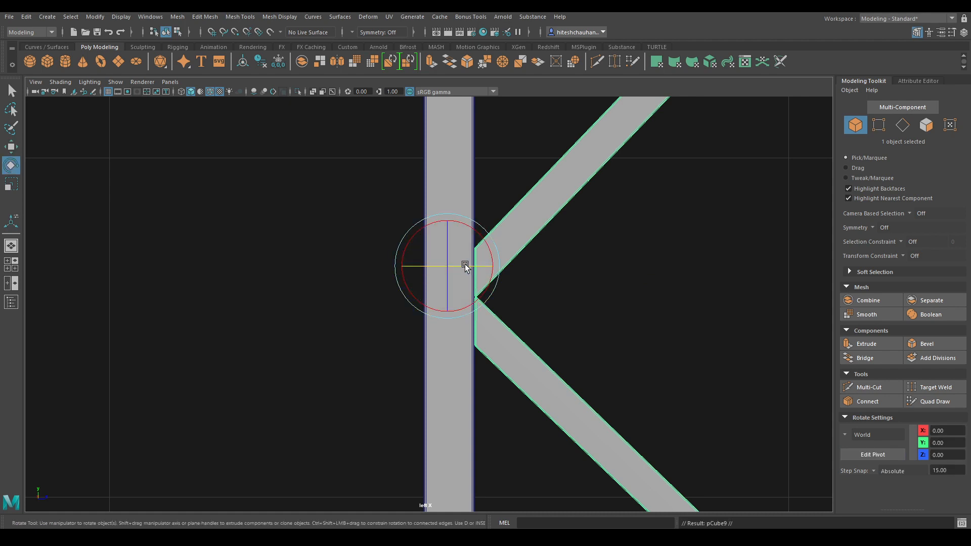
pyautogui.moveTo(464, 265); pyautogui.dragTo(337, 282)
pyautogui.press('w')
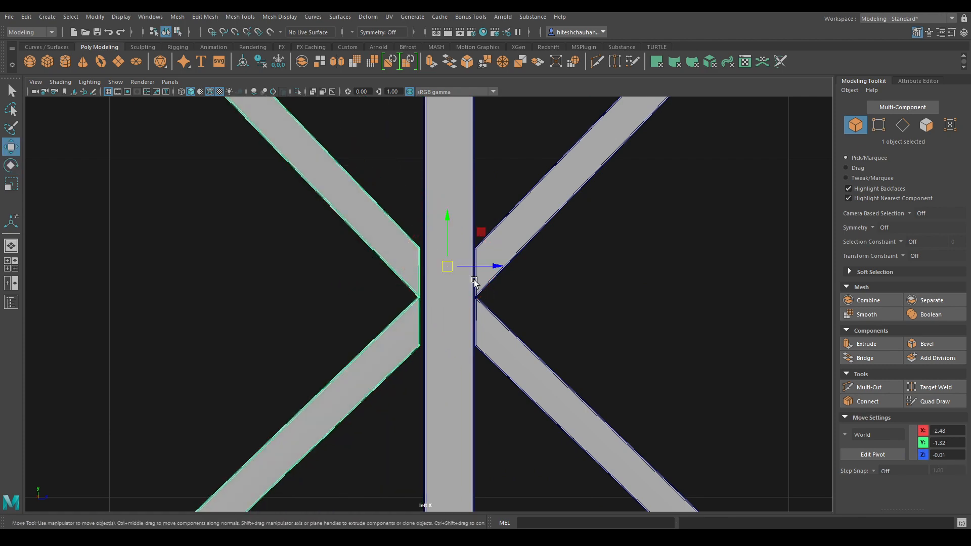
# Step: Slide the copied brace pair along Z against the leg's opposite side, to about Z 0.01
pyautogui.scroll(-5, 460, 201)
pyautogui.scroll(5, 460, 201)
pyautogui.scroll(4, 579, 372)
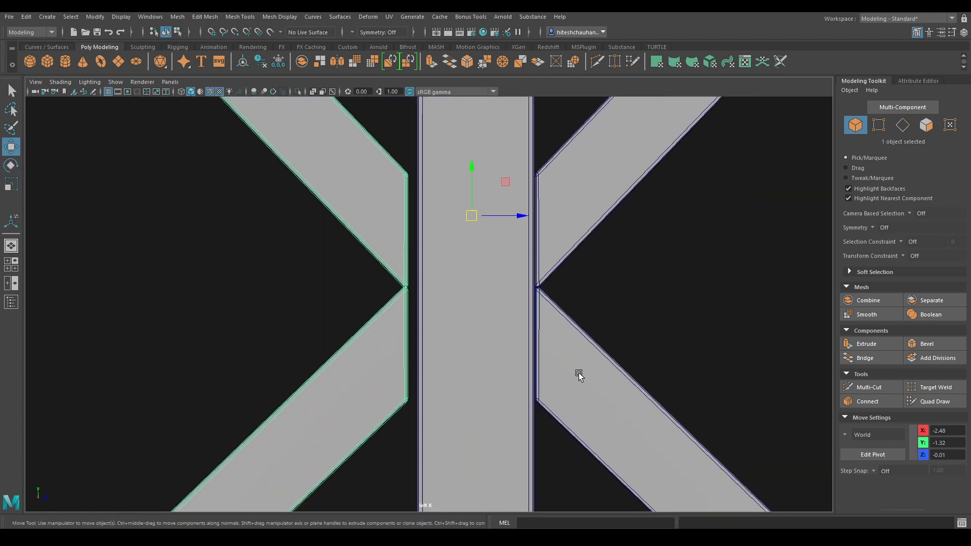
pyautogui.moveTo(566, 123); pyautogui.dragTo(588, 122)
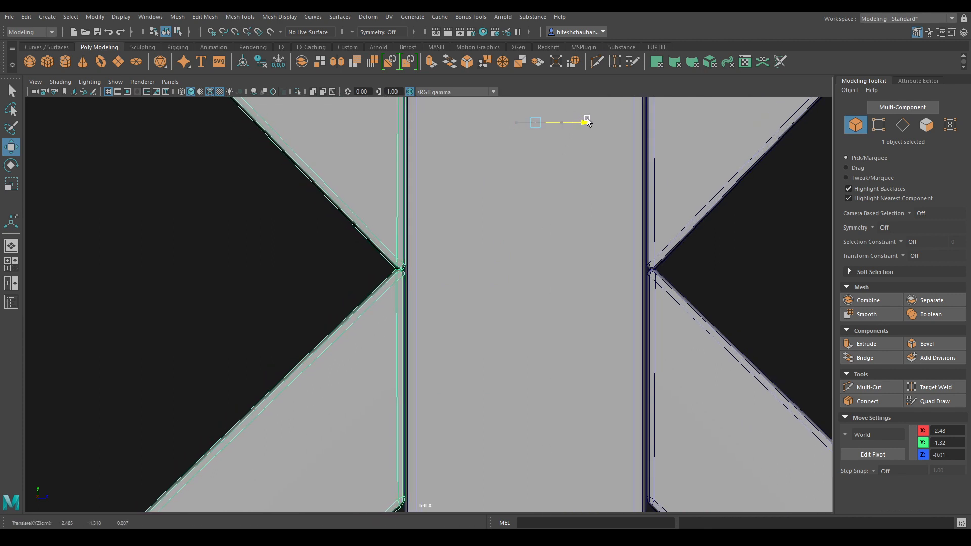
# Step: In the perspective view, select the support bar, leg, foot bar and both brace pairs, and combine them into one object
pyautogui.press('space')
pyautogui.press('space')
pyautogui.keyDown('alt'); pyautogui.moveTo(557, 177); pyautogui.dragTo(456, 240); pyautogui.keyUp('alt')
pyautogui.keyDown('alt'); pyautogui.moveTo(492, 316); pyautogui.dragTo(372, 288); pyautogui.keyUp('alt')
pyautogui.click(648, 373)
pyautogui.keyDown('alt'); pyautogui.moveTo(648, 373); pyautogui.dragTo(371, 243); pyautogui.keyUp('alt')
pyautogui.scroll(-5, 598, 172)
pyautogui.scroll(5, 452, 431)
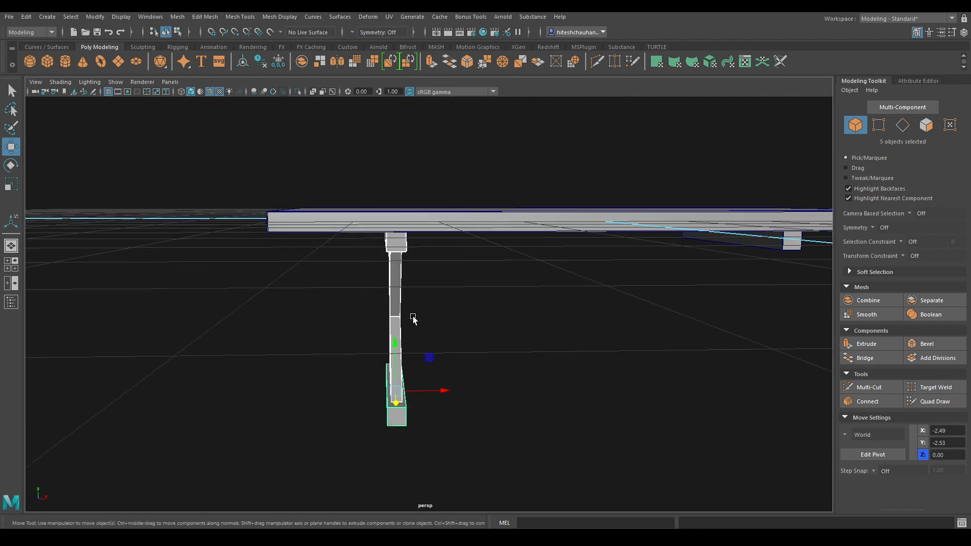
pyautogui.keyDown('alt'); pyautogui.moveTo(411, 319); pyautogui.dragTo(496, 320); pyautogui.keyUp('alt')
pyautogui.keyDown('shift'); pyautogui.moveTo(501, 254); pyautogui.dragTo(488, 468, button='right'); pyautogui.keyUp('shift')
pyautogui.keyDown('alt'); pyautogui.moveTo(488, 468); pyautogui.dragTo(513, 409); pyautogui.keyUp('alt')
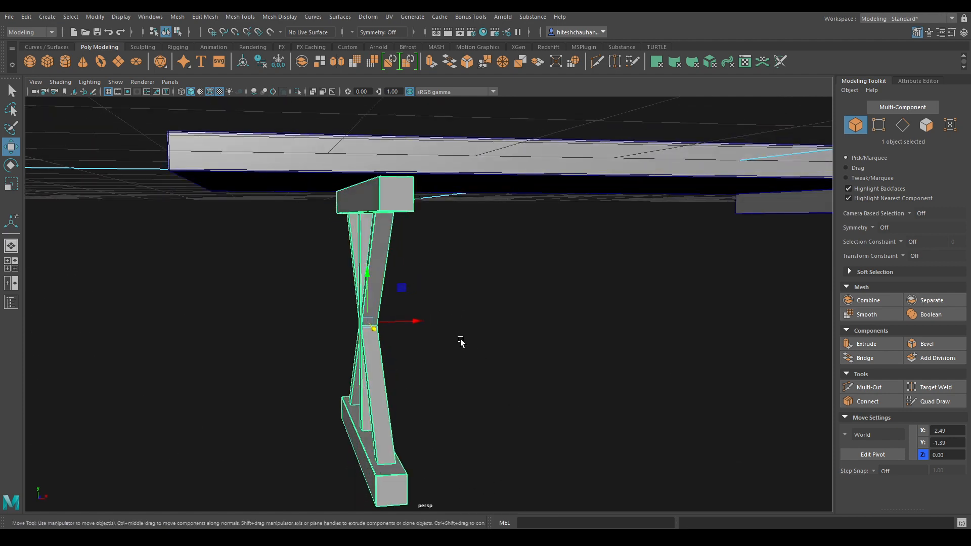
# Step: Select the spare support bar under the opposite end of the tabletop and delete it
pyautogui.keyDown('alt'); pyautogui.moveTo(460, 341); pyautogui.dragTo(503, 275); pyautogui.keyUp('alt')
pyautogui.press('r')
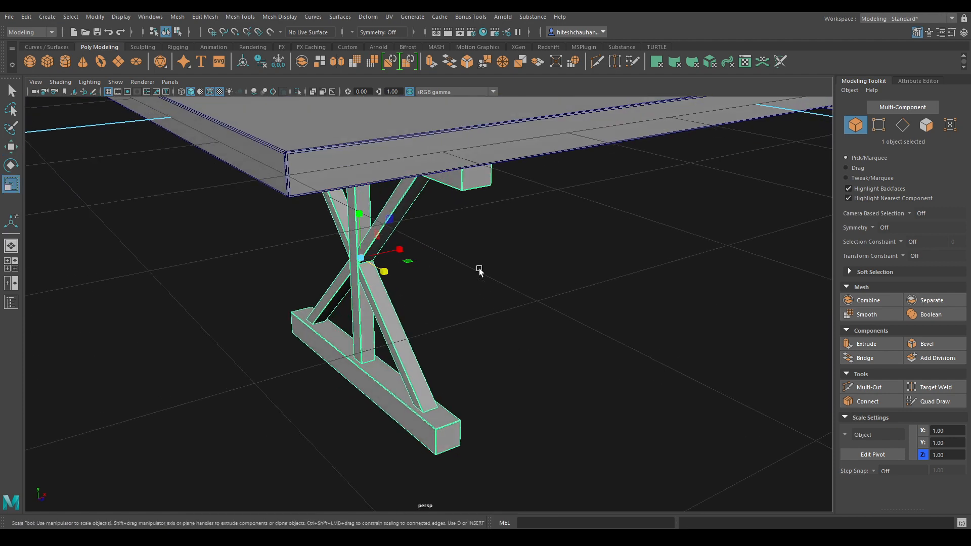
pyautogui.keyDown('alt'); pyautogui.moveTo(426, 257); pyautogui.dragTo(512, 255); pyautogui.keyUp('alt')
pyautogui.moveTo(481, 248); pyautogui.dragTo(524, 227, button='right')
pyautogui.click(576, 178)
pyautogui.click(579, 162)
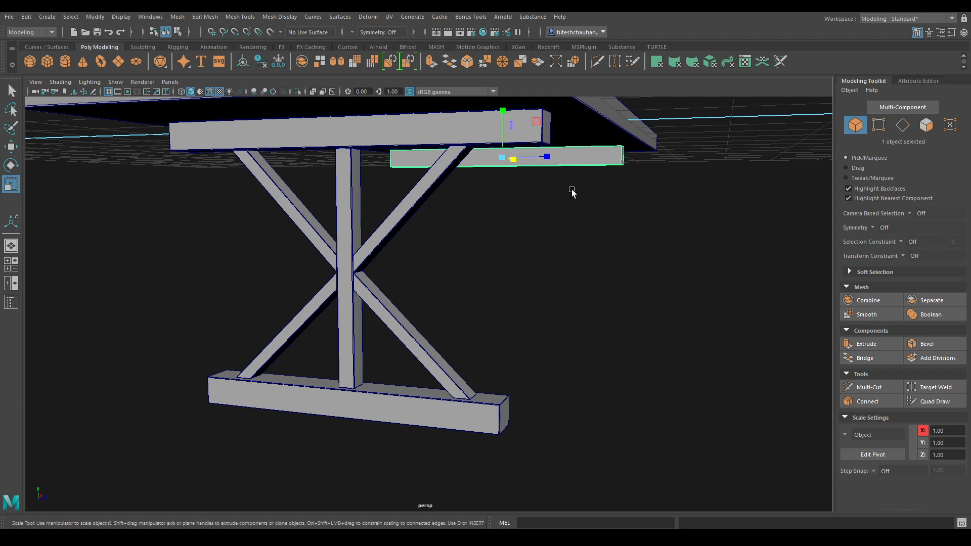
pyautogui.press('Delete')
# Step: In the front view, duplicate the combined leg assembly and move the copy along X to the tabletop's opposite end, at about X 2.53
pyautogui.press('space')
pyautogui.moveTo(510, 232); pyautogui.dragTo(514, 273)
pyautogui.press('w')
pyautogui.click(488, 266)
pyautogui.scroll(-7, 532, 293)
pyautogui.keyDown('alt'); pyautogui.moveTo(532, 293); pyautogui.dragTo(431, 251, button='middle'); pyautogui.keyUp('alt')
pyautogui.scroll(-1, 467, 411)
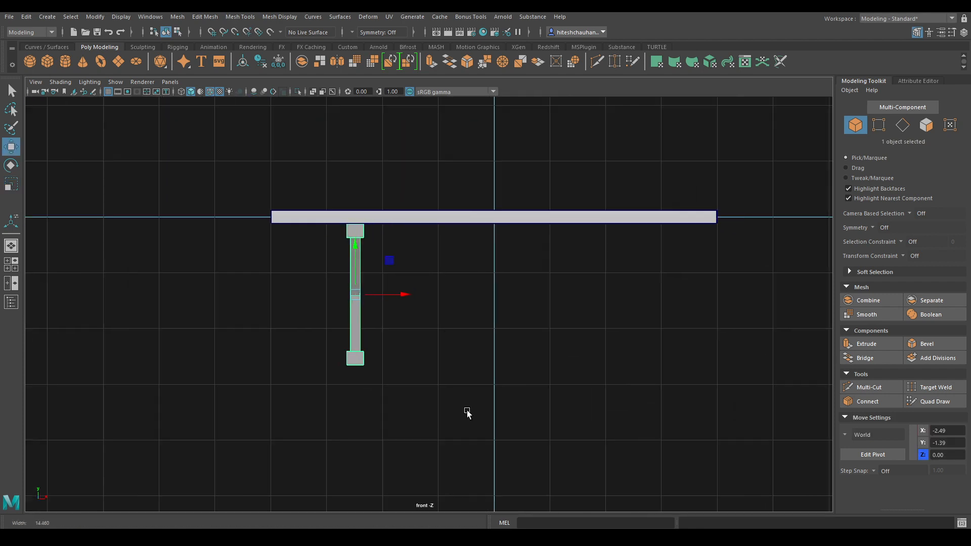
pyautogui.scroll(3, 467, 411)
pyautogui.keyDown('shift'); pyautogui.moveTo(384, 295); pyautogui.dragTo(750, 296); pyautogui.keyUp('shift')
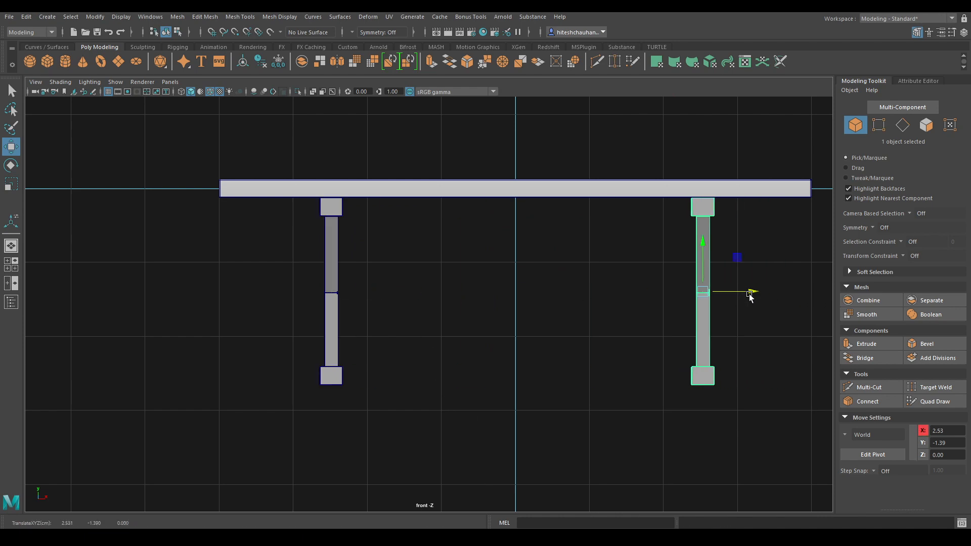
# Step: In the front view, create a polygon cube at the origin and lower it between the two leg assemblies to about Y -1.99
pyautogui.click(456, 274)
pyautogui.press('space')
pyautogui.moveTo(615, 344)
pyautogui.mouseDown()
pyautogui.moveTo(618, 308)
pyautogui.moveTo(599, 386)
pyautogui.moveTo(532, 272)
pyautogui.moveTo(516, 378)
pyautogui.moveTo(743, 399)
pyautogui.moveTo(686, 368)
pyautogui.moveTo(666, 369)
pyautogui.moveTo(661, 358)
pyautogui.moveTo(627, 359)
pyautogui.mouseUp()
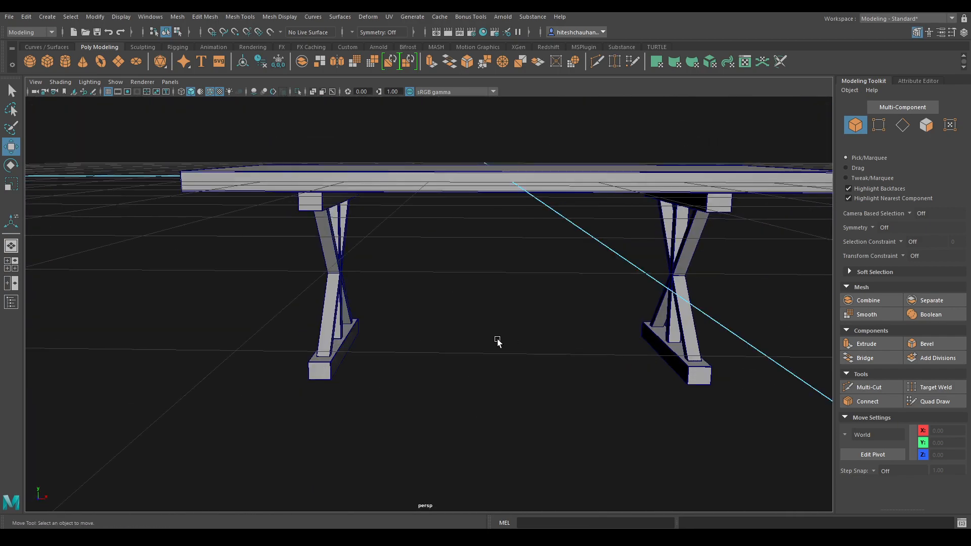
pyautogui.keyDown('alt'); pyautogui.moveTo(327, 296); pyautogui.dragTo(343, 323); pyautogui.keyUp('alt')
pyautogui.keyDown('alt'); pyautogui.moveTo(489, 378); pyautogui.dragTo(491, 358); pyautogui.keyUp('alt')
pyautogui.press('space')
pyautogui.keyDown('alt'); pyautogui.moveTo(490, 356); pyautogui.dragTo(512, 434, button='right'); pyautogui.keyUp('alt')
pyautogui.keyDown('alt'); pyautogui.moveTo(512, 434); pyautogui.dragTo(466, 389, button='middle'); pyautogui.keyUp('alt')
pyautogui.scroll(2, 427, 293)
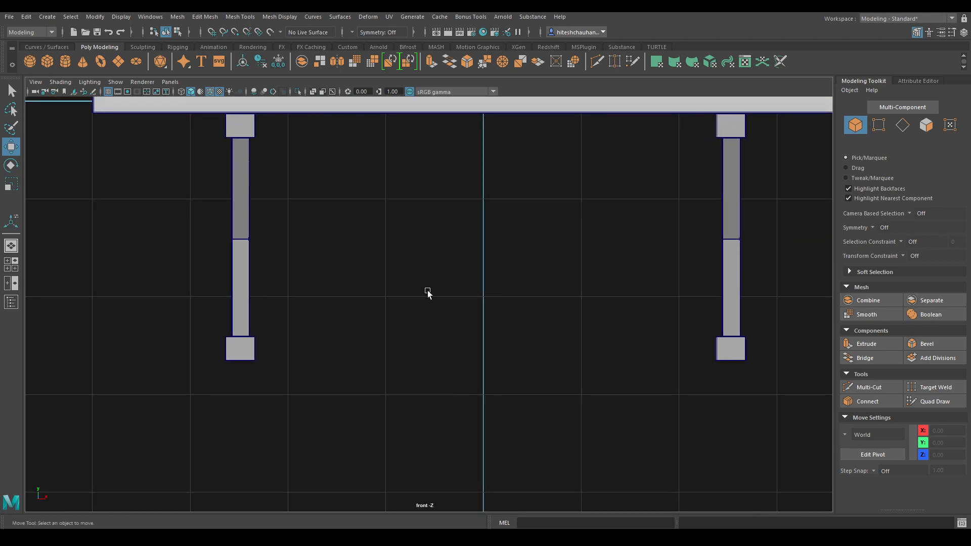
pyautogui.keyDown('shift'); pyautogui.moveTo(426, 235); pyautogui.dragTo(475, 255, button='right'); pyautogui.keyUp('shift')
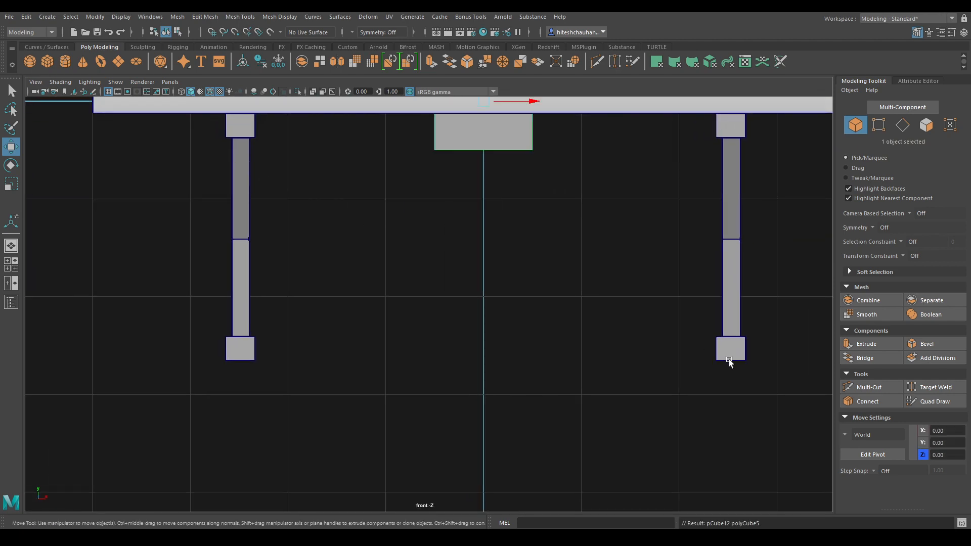
pyautogui.keyDown('alt'); pyautogui.moveTo(483, 167); pyautogui.dragTo(502, 225, button='middle'); pyautogui.keyUp('alt')
pyautogui.moveTo(504, 115); pyautogui.dragTo(503, 307)
# Step: Set the new cube's width, height and depth to 0.25
pyautogui.press('t')
pyautogui.moveTo(681, 146); pyautogui.dragTo(641, 165)
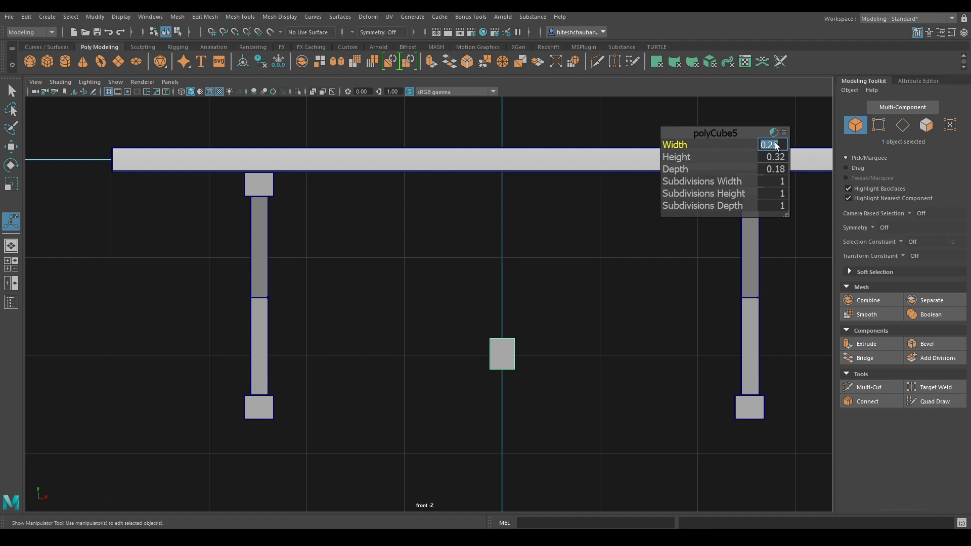
pyautogui.write('5')
pyautogui.press('Tab')
pyautogui.press('Tab')
pyautogui.write('0.')
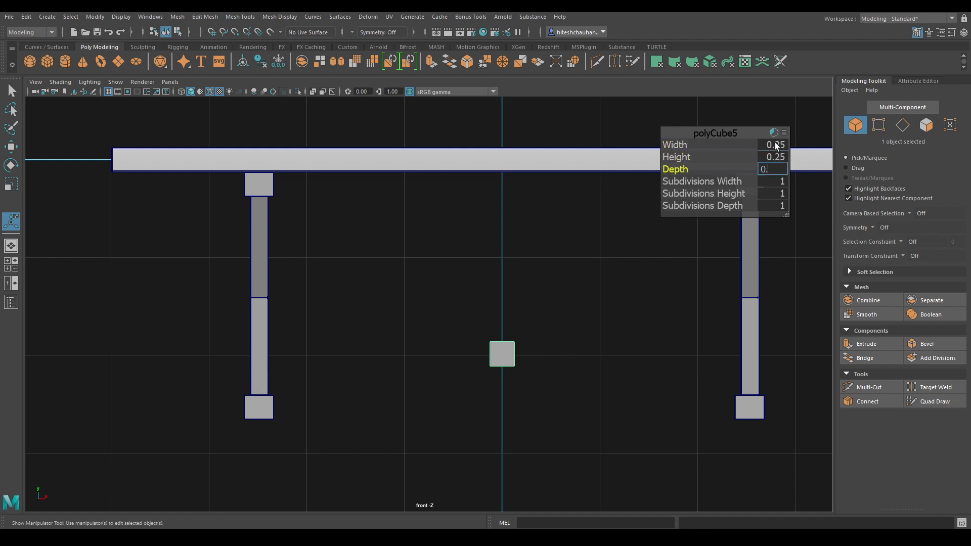
pyautogui.click(747, 135)
pyautogui.press('w')
# Step: In the front view, move the cube against the inner side of the original leg's foot bar, to about X -2.20, Y -2.53
pyautogui.press('space')
pyautogui.press('space')
pyautogui.keyDown('alt'); pyautogui.moveTo(664, 256); pyautogui.dragTo(586, 354); pyautogui.keyUp('alt')
pyautogui.press('space')
pyautogui.moveTo(538, 310); pyautogui.dragTo(532, 416)
pyautogui.keyDown('alt'); pyautogui.moveTo(532, 416); pyautogui.dragTo(555, 300, button='middle'); pyautogui.keyUp('alt')
pyautogui.keyDown('alt'); pyautogui.moveTo(555, 300); pyautogui.dragTo(701, 484, button='right'); pyautogui.keyUp('alt')
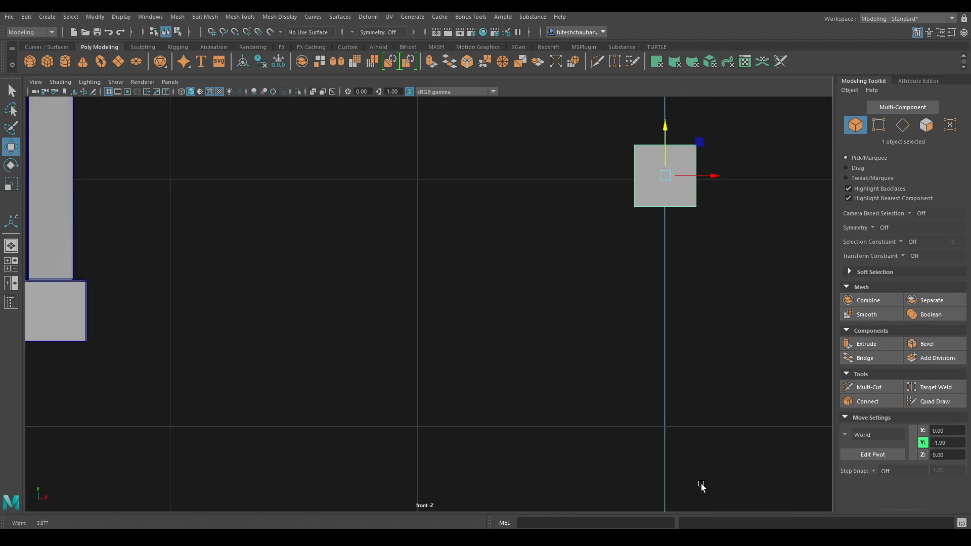
pyautogui.keyDown('alt'); pyautogui.moveTo(654, 238); pyautogui.dragTo(722, 268, button='middle'); pyautogui.keyUp('alt')
pyautogui.moveTo(735, 208); pyautogui.dragTo(186, 343)
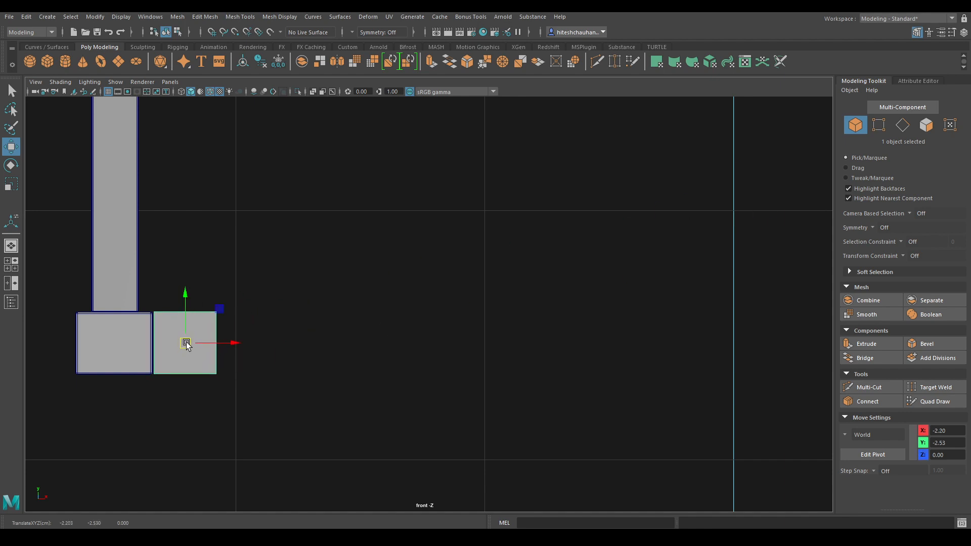
# Step: Set the cube's width, height and depth to 0.2
pyautogui.press('t')
pyautogui.click(784, 144)
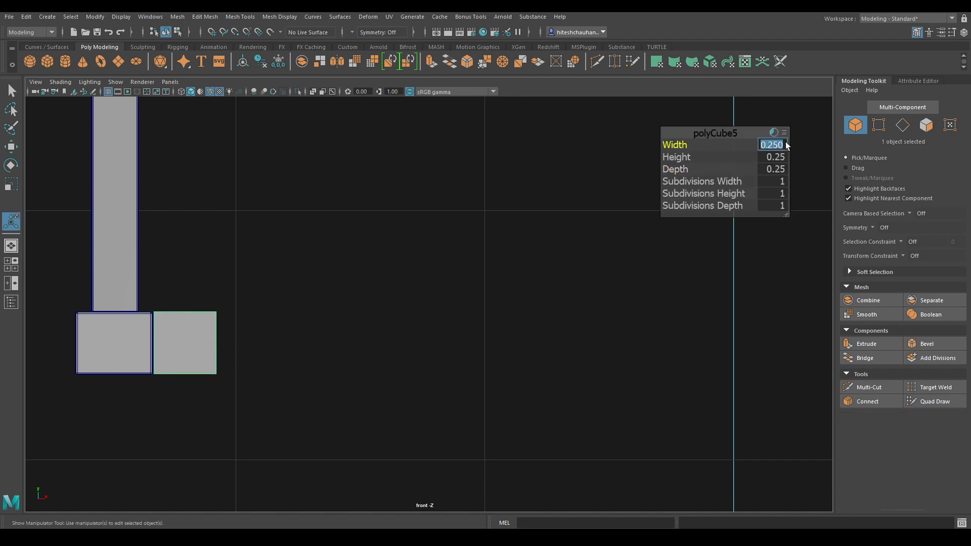
pyautogui.write('0.2')
pyautogui.press('Tab')
pyautogui.write('0.2')
pyautogui.press('Tab')
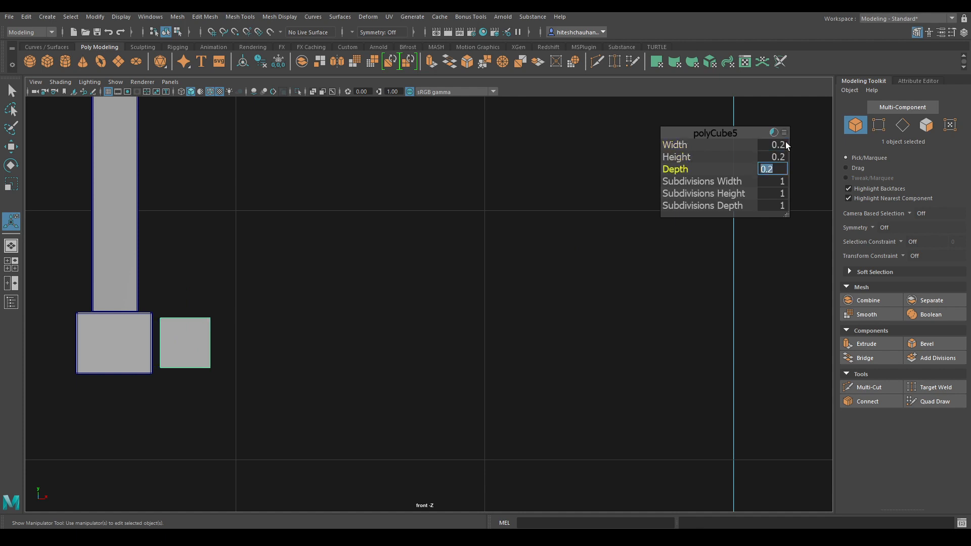
pyautogui.press('Return')
# Step: Slide the cube along X to the centre line between the two leg assemblies, at about X 0
pyautogui.press('w')
pyautogui.scroll(-5, 549, 345)
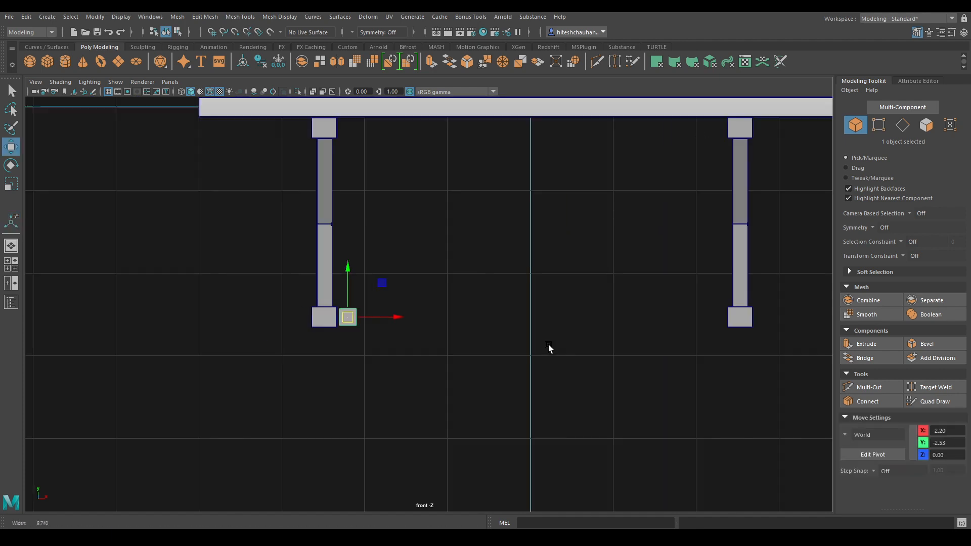
pyautogui.scroll(2, 549, 345)
pyautogui.moveTo(242, 290); pyautogui.dragTo(490, 289)
# Step: Widen the cube to about 4.75 and shift it to about X 0.03 so it spans both foot bars
pyautogui.press('t')
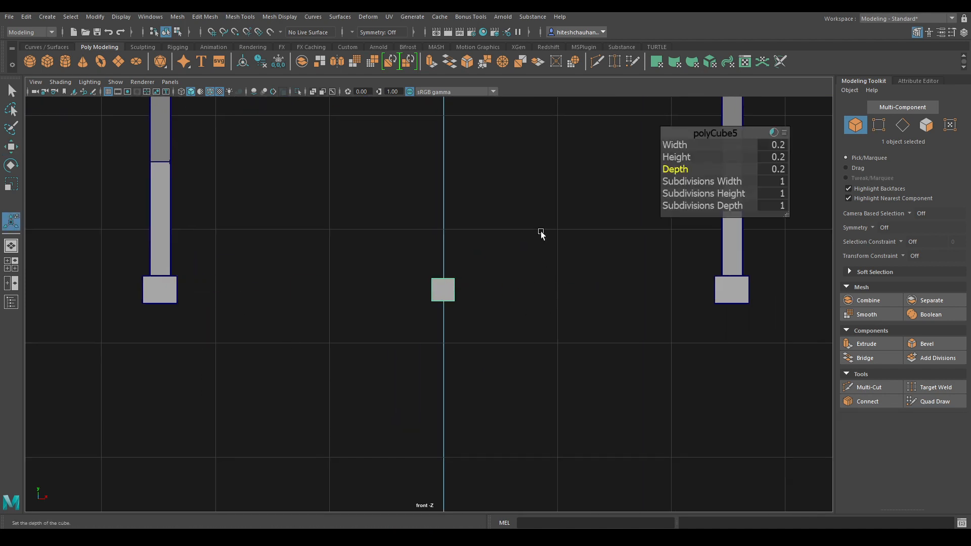
pyautogui.hotkey('ctrl', 'z')
pyautogui.moveTo(678, 148); pyautogui.dragTo(903, 149)
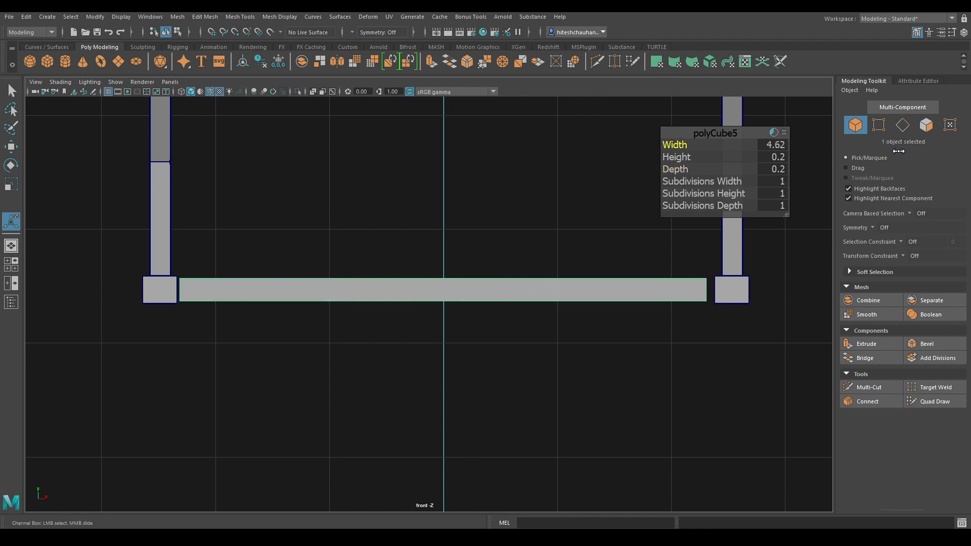
pyautogui.press('w')
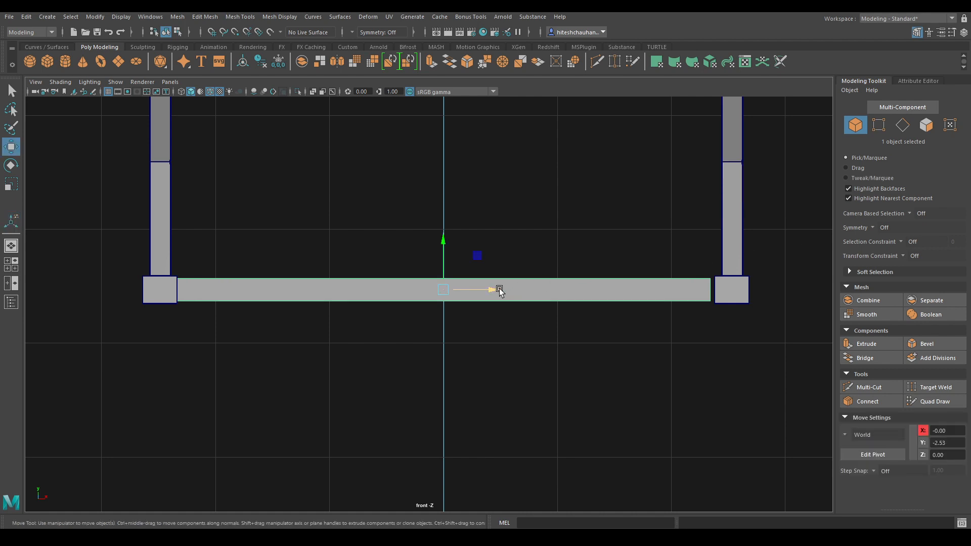
pyautogui.moveTo(499, 292); pyautogui.dragTo(504, 292)
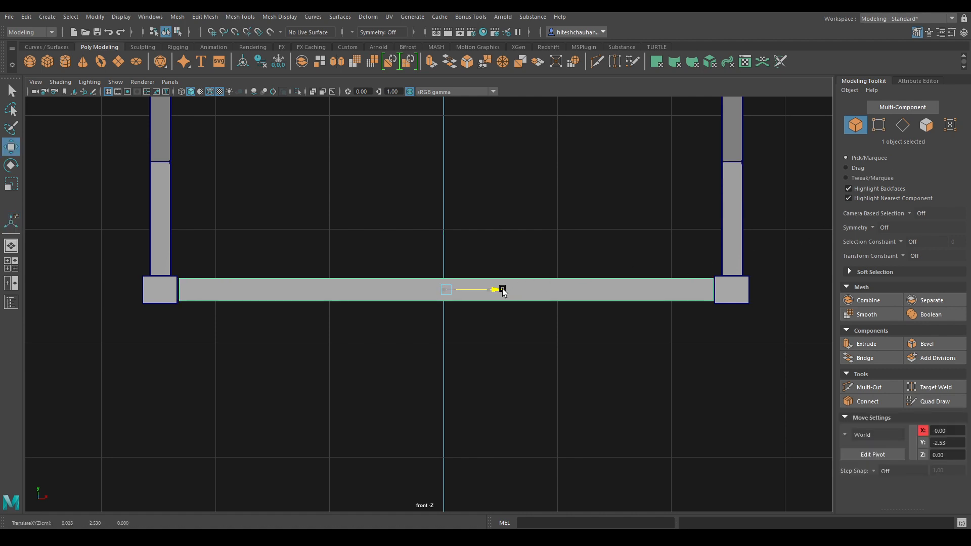
pyautogui.press('t')
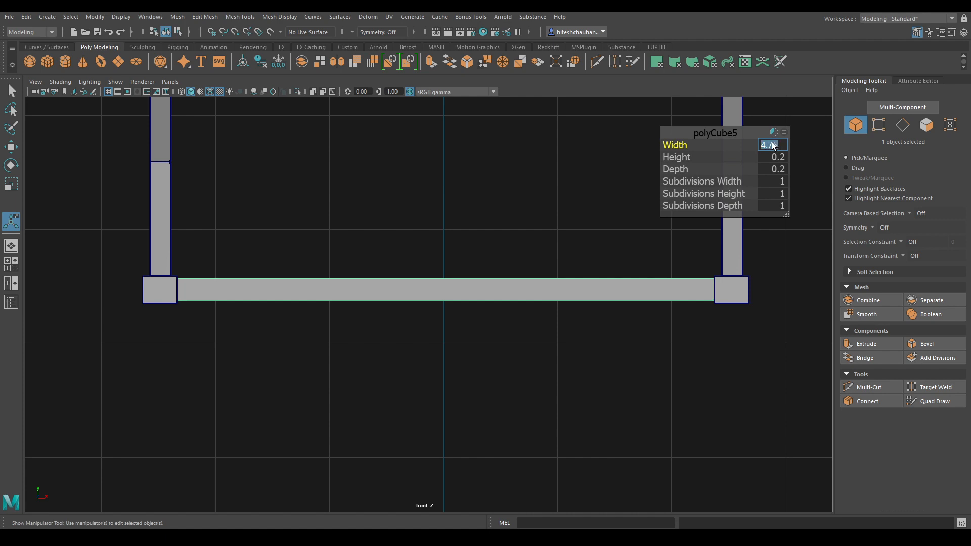
pyautogui.press('w')
# Step: In wireframe display, set the connecting bar's width to 4.72 to fit it exactly between the foot bars
pyautogui.press('4')
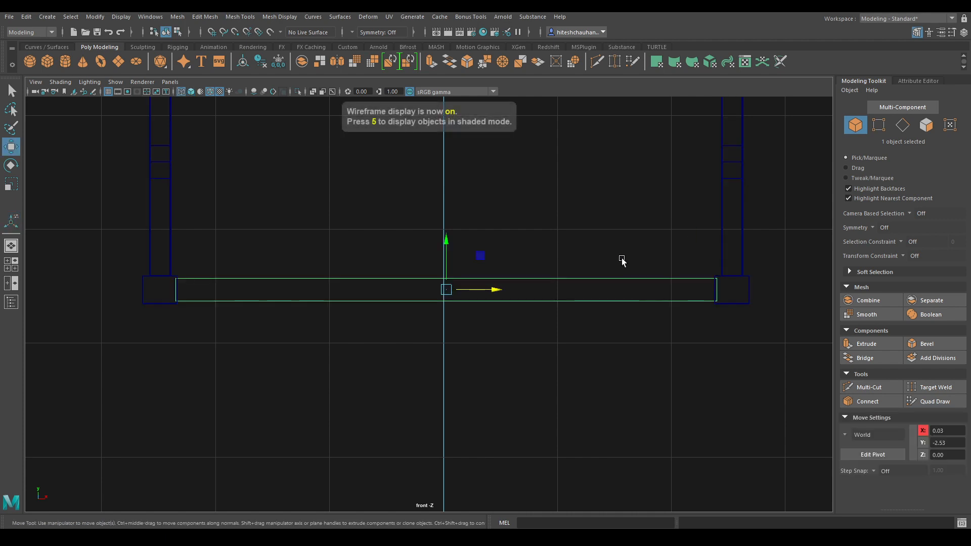
pyautogui.scroll(2, 552, 321)
pyautogui.press('t')
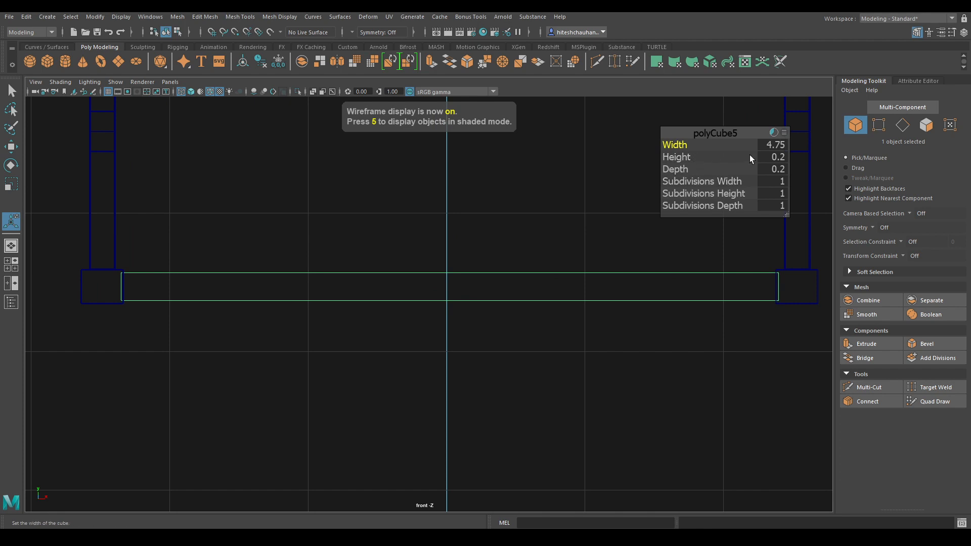
pyautogui.click(771, 146)
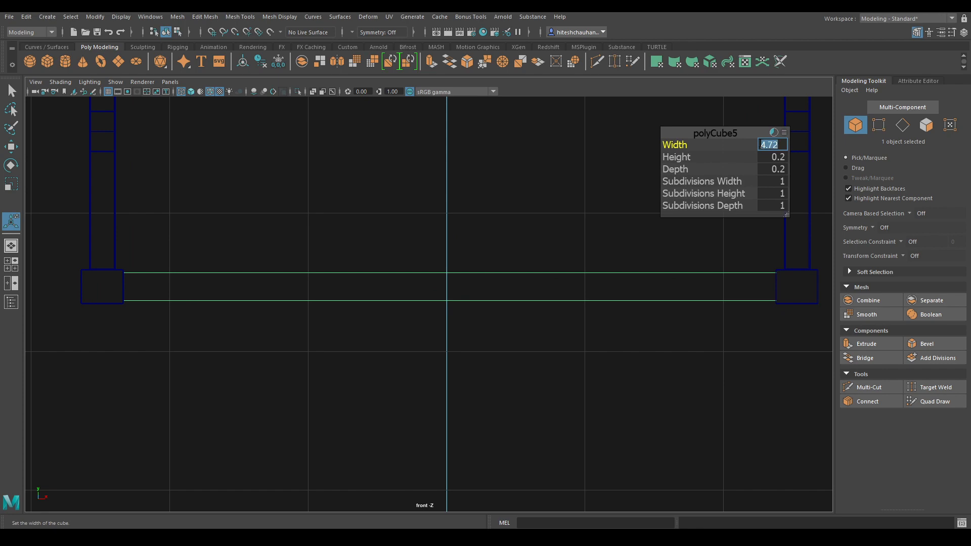
pyautogui.press('Return')
pyautogui.press('w')
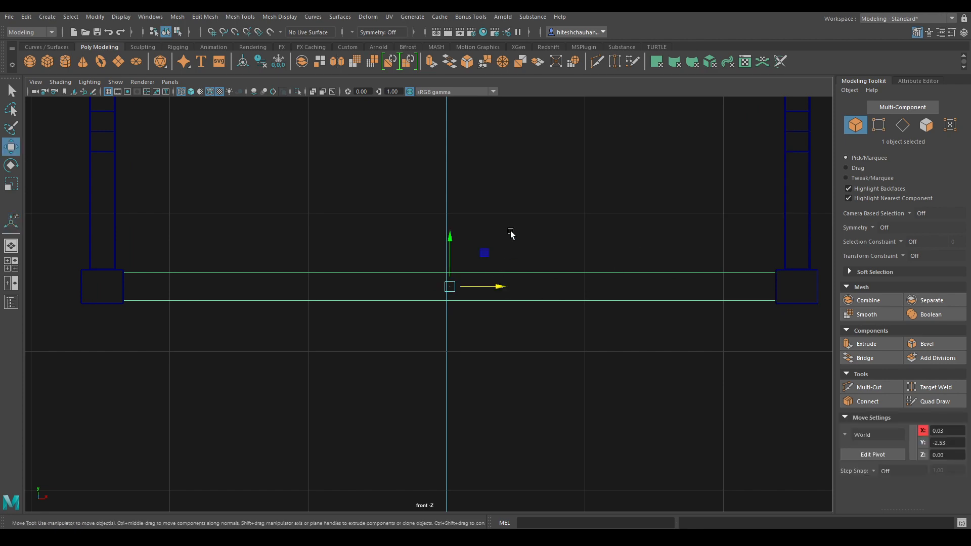
# Step: In the perspective view with textured shading, set the connecting bar's height and depth to 0.175
pyautogui.press('space')
pyautogui.moveTo(509, 238); pyautogui.dragTo(508, 191)
pyautogui.keyDown('alt'); pyautogui.moveTo(478, 272); pyautogui.dragTo(550, 281); pyautogui.keyUp('alt')
pyautogui.press('6')
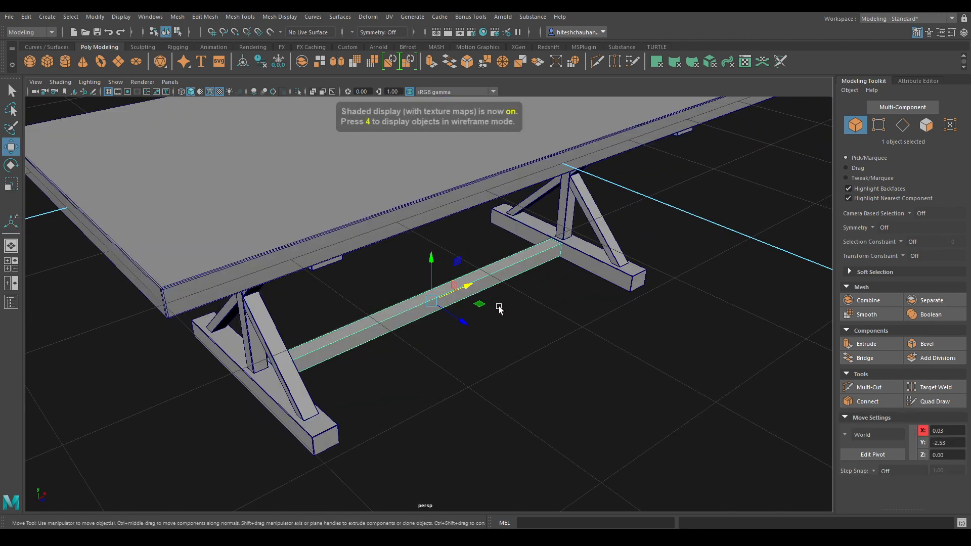
pyautogui.keyDown('alt'); pyautogui.moveTo(499, 309); pyautogui.dragTo(508, 438); pyautogui.keyUp('alt')
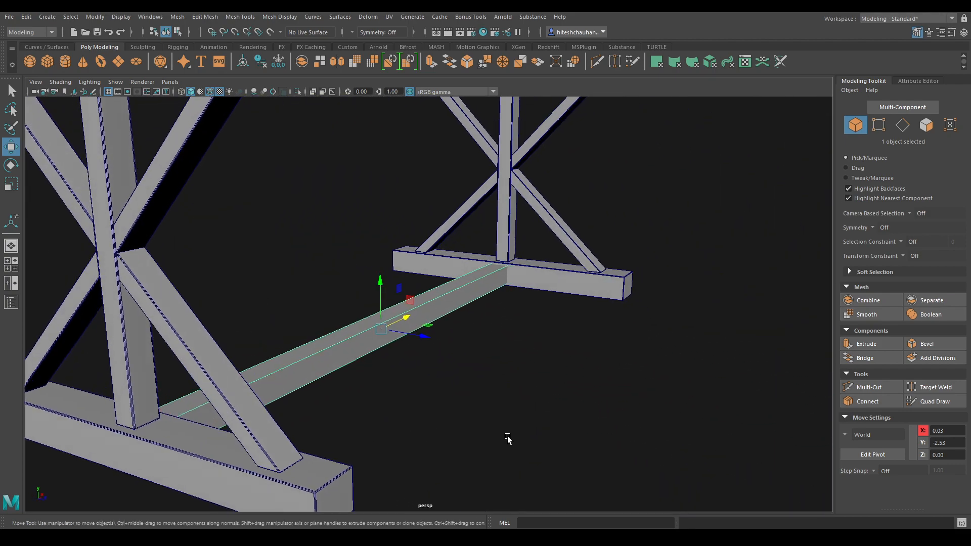
pyautogui.press('t')
pyautogui.keyDown('alt'); pyautogui.moveTo(527, 319); pyautogui.dragTo(512, 392); pyautogui.keyUp('alt')
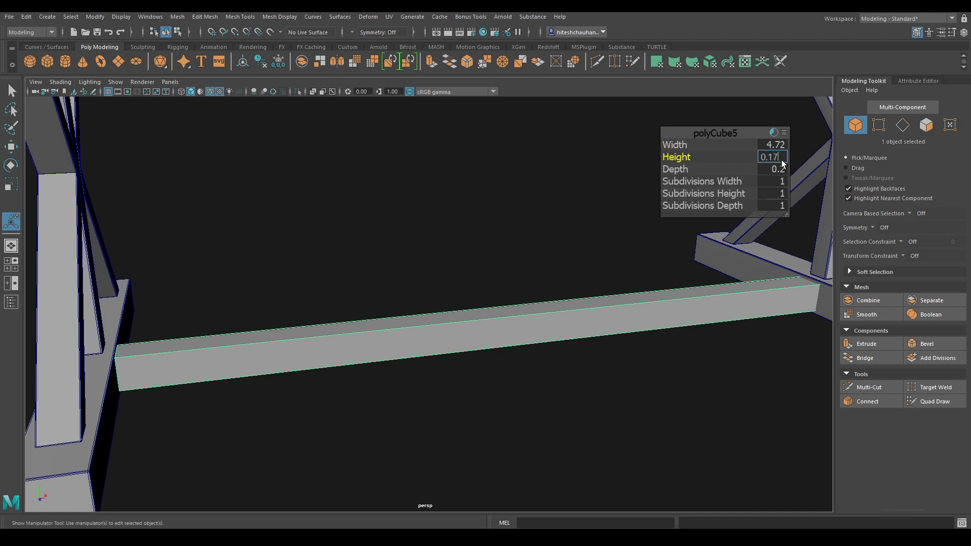
pyautogui.write('5')
pyautogui.press('Return')
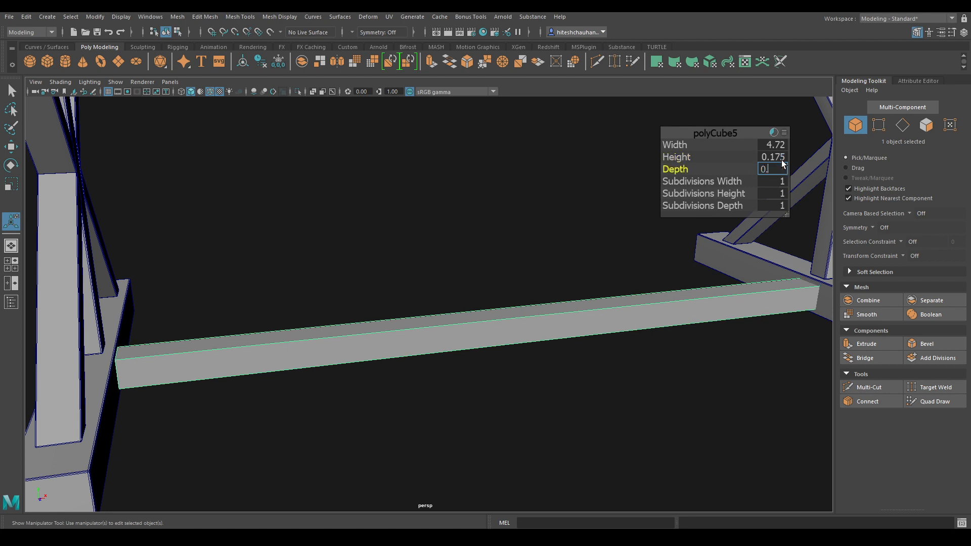
pyautogui.write('5')
pyautogui.press('Return')
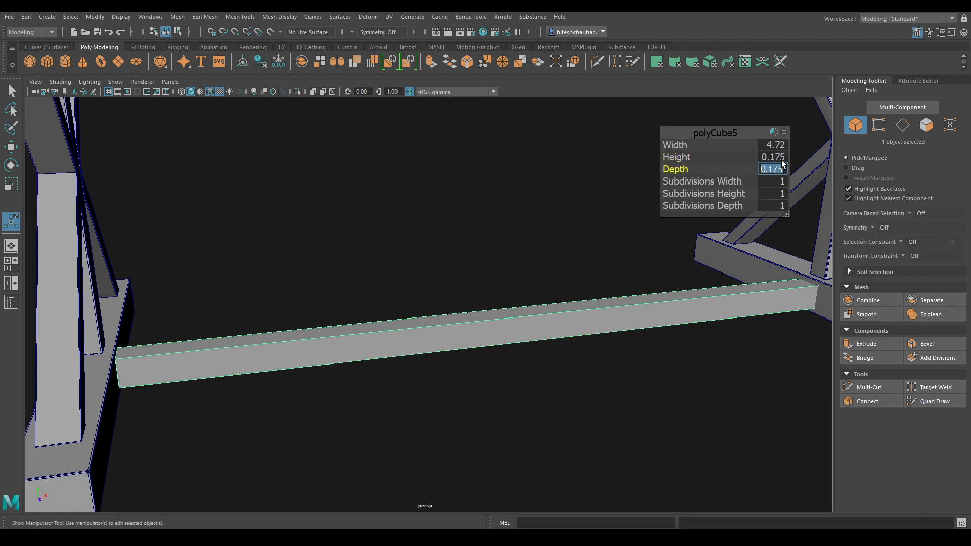
# Step: Bevel all edges of the connecting bar with a fraction of 0.12 and 2 segments, and return to object mode with nothing selected
pyautogui.press('w')
pyautogui.keyDown('alt'); pyautogui.moveTo(559, 174); pyautogui.dragTo(546, 252); pyautogui.keyUp('alt')
pyautogui.moveTo(529, 253); pyautogui.dragTo(536, 222, button='right')
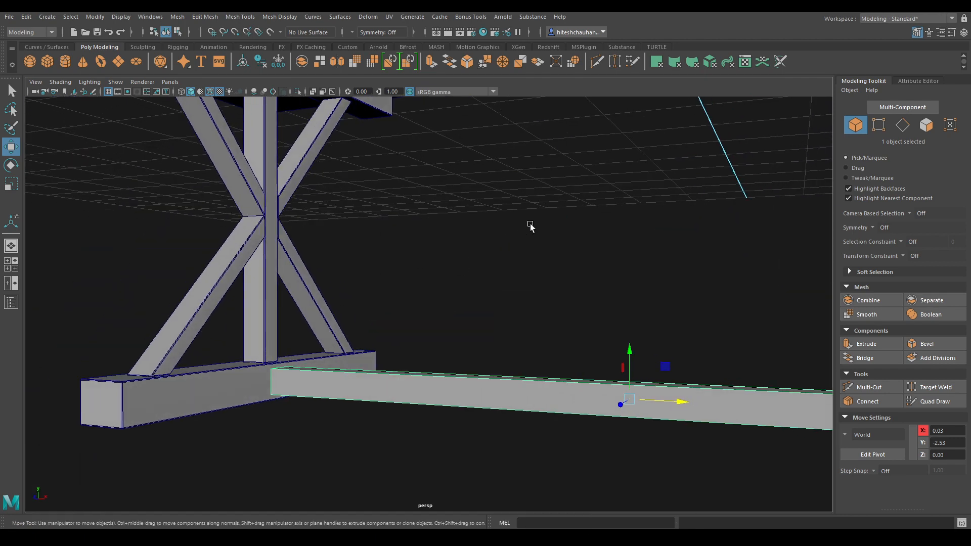
pyautogui.keyDown('alt'); pyautogui.moveTo(531, 226); pyautogui.dragTo(609, 266); pyautogui.keyUp('alt')
pyautogui.moveTo(146, 295); pyautogui.dragTo(832, 454)
pyautogui.scroll(5, 506, 371)
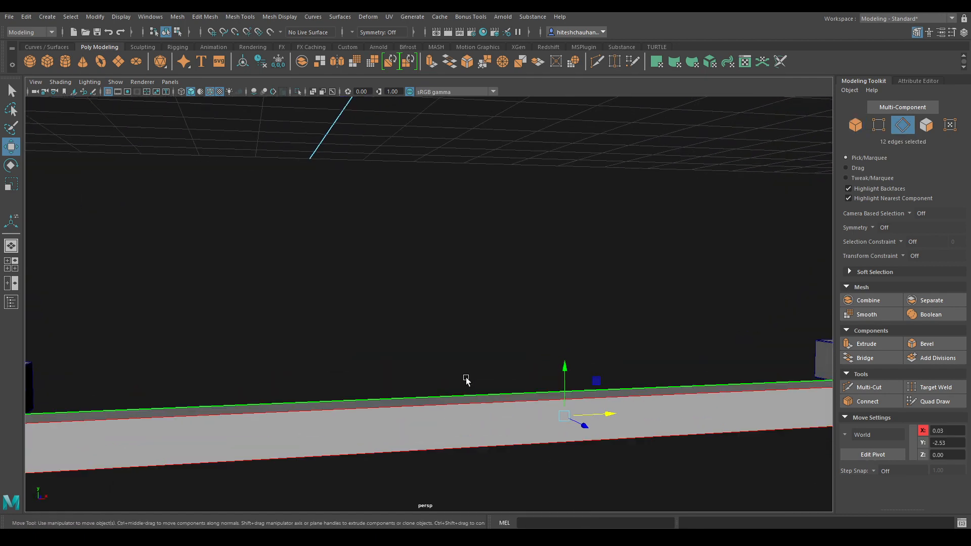
pyautogui.keyDown('shift'); pyautogui.moveTo(463, 335); pyautogui.dragTo(505, 338, button='right'); pyautogui.keyUp('shift')
pyautogui.keyDown('alt'); pyautogui.moveTo(505, 338); pyautogui.dragTo(684, 187); pyautogui.keyUp('alt')
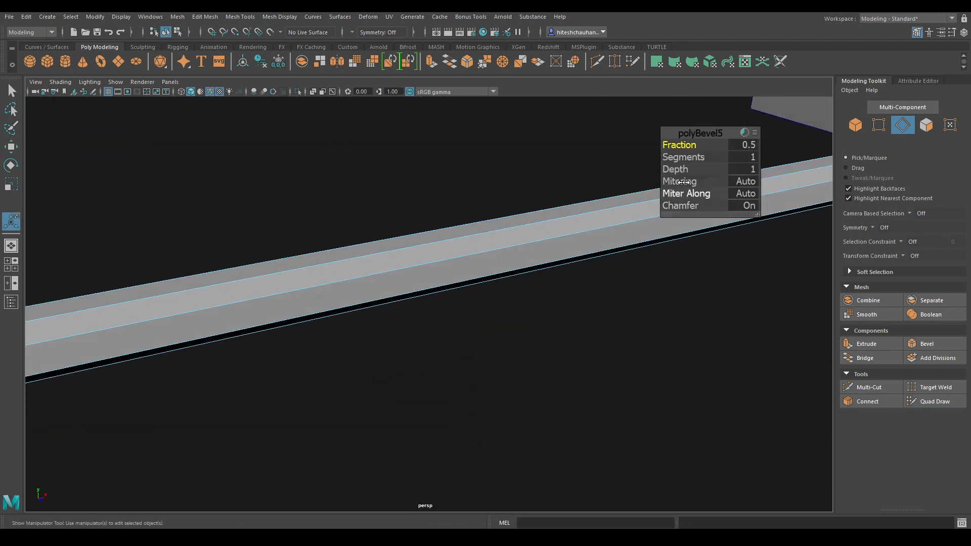
pyautogui.moveTo(690, 145)
pyautogui.mouseDown()
pyautogui.moveTo(671, 146)
pyautogui.moveTo(707, 157)
pyautogui.moveTo(684, 146)
pyautogui.mouseUp()
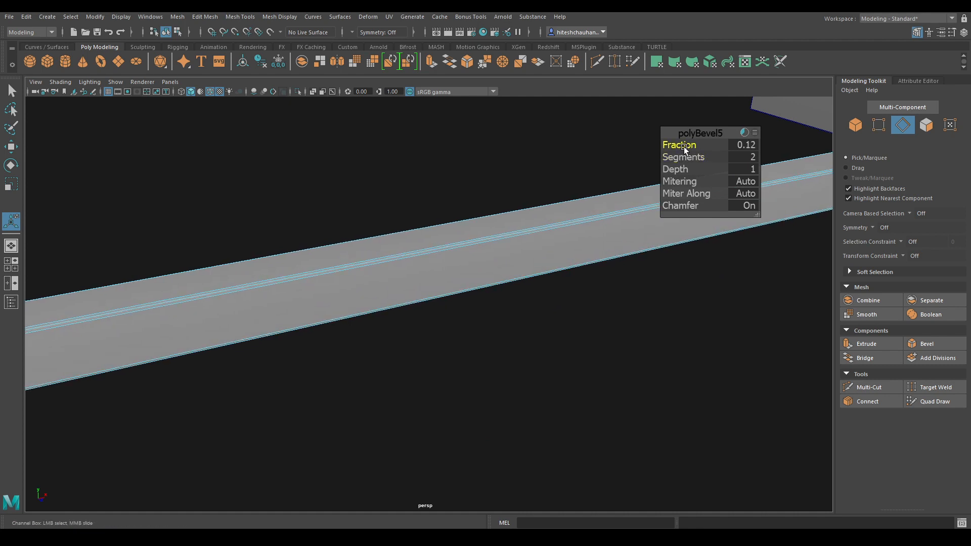
pyautogui.press('w')
pyautogui.moveTo(510, 197); pyautogui.dragTo(589, 154, button='right')
pyautogui.click(651, 364)
# Step: Frame the whole table in the perspective view and turn off the wireframe overlay on the shaded display
pyautogui.keyDown('alt'); pyautogui.moveTo(650, 364); pyautogui.dragTo(641, 264); pyautogui.keyUp('alt')
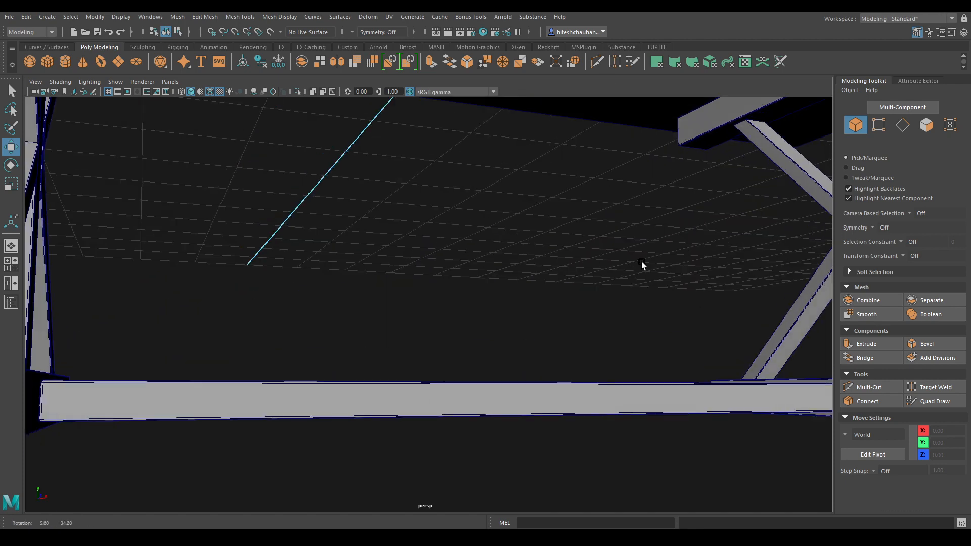
pyautogui.keyDown('alt'); pyautogui.moveTo(641, 264); pyautogui.dragTo(597, 310, button='right'); pyautogui.keyUp('alt')
pyautogui.keyDown('alt'); pyautogui.moveTo(597, 213); pyautogui.dragTo(596, 283); pyautogui.keyUp('alt')
pyautogui.keyDown('alt'); pyautogui.moveTo(622, 177); pyautogui.dragTo(572, 207, button='right'); pyautogui.keyUp('alt')
pyautogui.moveTo(732, 141)
pyautogui.mouseDown()
pyautogui.moveTo(530, 322)
pyautogui.moveTo(330, 357)
pyautogui.mouseUp()
pyautogui.moveTo(394, 257); pyautogui.dragTo(461, 513, button='right')
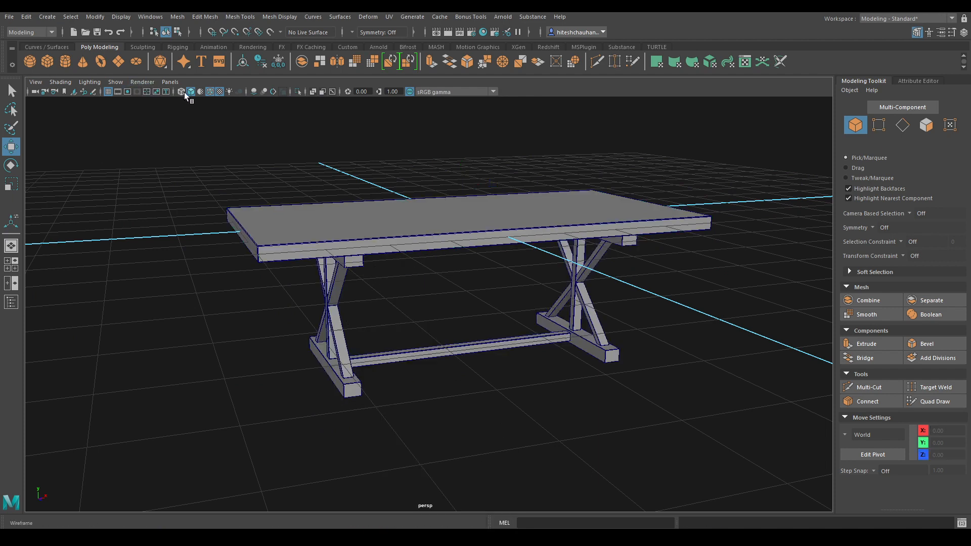
pyautogui.click(211, 92)
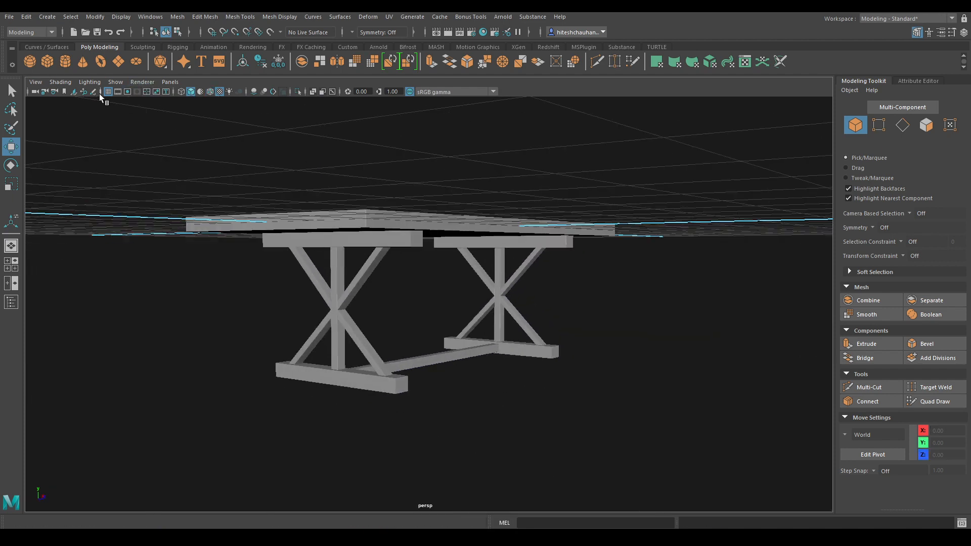
# Step: Hide the viewport grid and delete the combined leg assembly at the table's positive X end
pyautogui.click(108, 92)
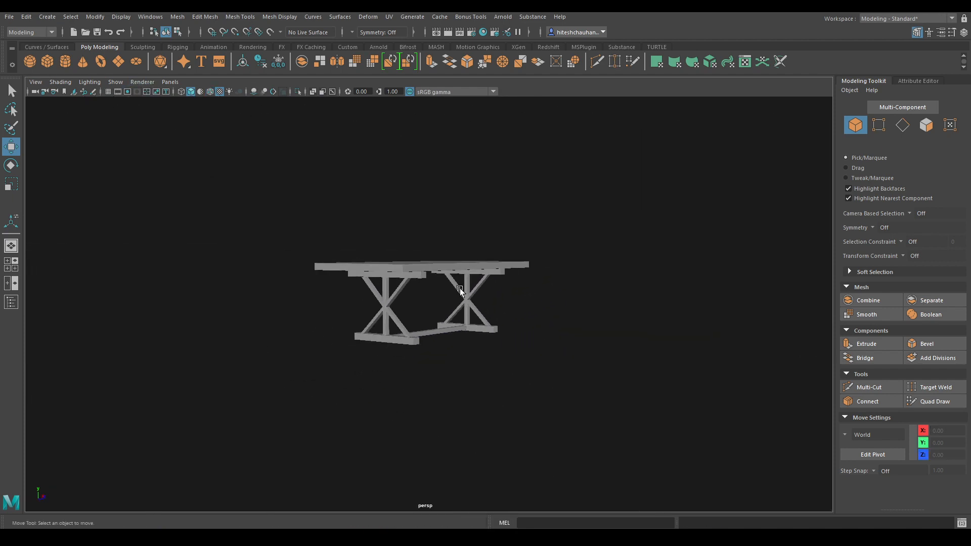
pyautogui.keyDown('alt'); pyautogui.moveTo(460, 290); pyautogui.dragTo(394, 341); pyautogui.keyUp('alt')
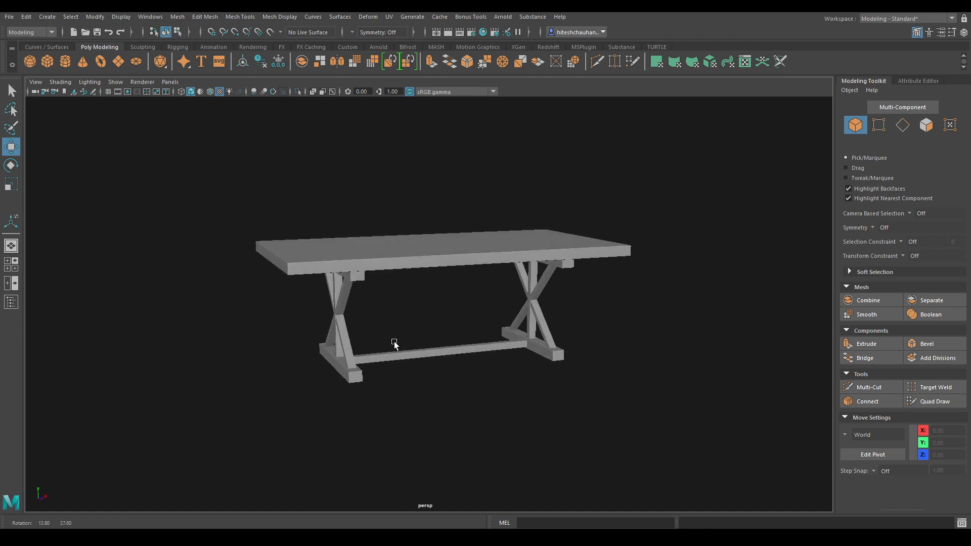
pyautogui.keyDown('alt'); pyautogui.moveTo(394, 341); pyautogui.dragTo(436, 349, button='right'); pyautogui.keyUp('alt')
pyautogui.keyDown('alt'); pyautogui.moveTo(436, 349); pyautogui.dragTo(416, 344); pyautogui.keyUp('alt')
pyautogui.moveTo(489, 299); pyautogui.dragTo(479, 257)
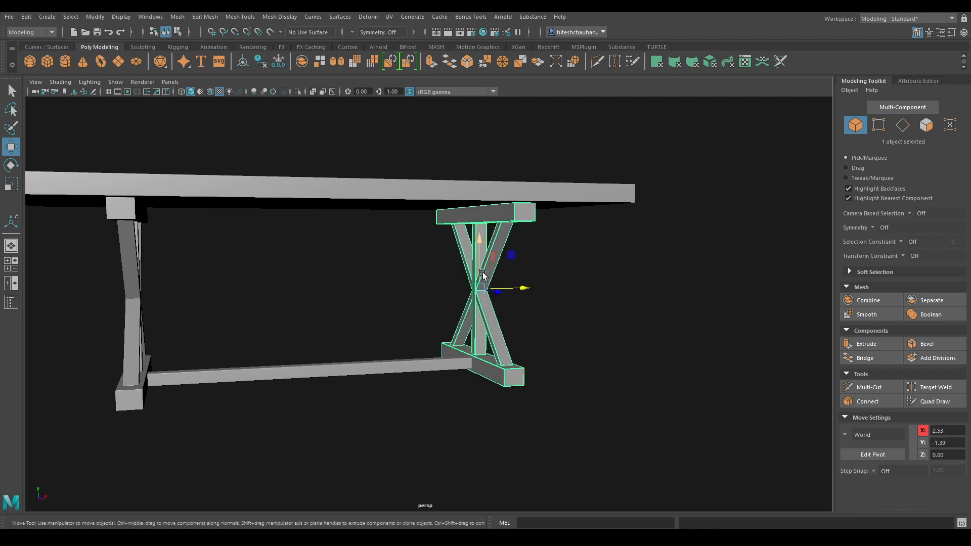
pyautogui.press('Delete')
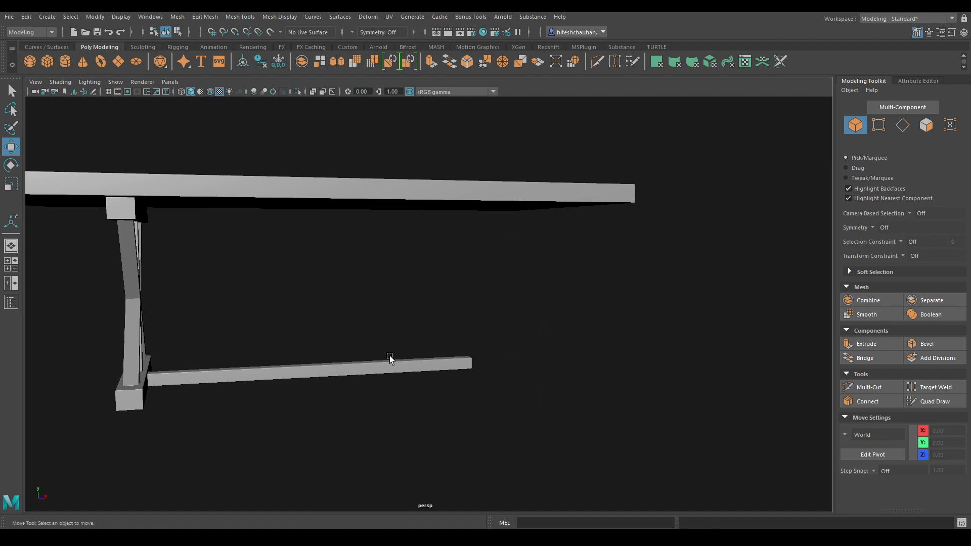
# Step: Select the tabletop slab and switch to the UV Editing workspace
pyautogui.keyDown('alt'); pyautogui.moveTo(390, 356); pyautogui.dragTo(306, 354); pyautogui.keyUp('alt')
pyautogui.click(297, 291)
pyautogui.keyDown('alt'); pyautogui.moveTo(314, 286); pyautogui.dragTo(329, 295, button='middle'); pyautogui.keyUp('alt')
pyautogui.keyDown('alt'); pyautogui.moveTo(329, 295); pyautogui.dragTo(334, 314, button='right'); pyautogui.keyUp('alt')
pyautogui.keyDown('alt'); pyautogui.moveTo(334, 315); pyautogui.dragTo(393, 311); pyautogui.keyUp('alt')
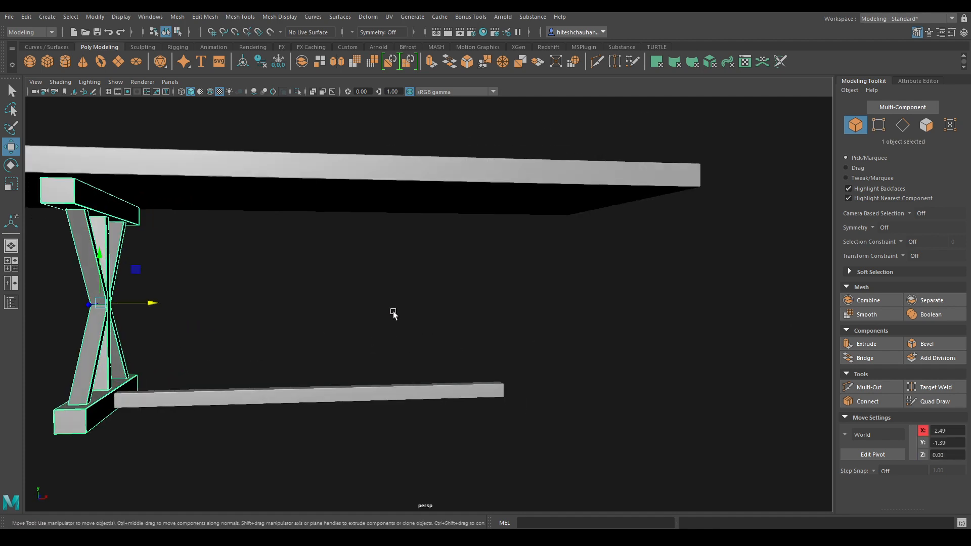
pyautogui.click(347, 198)
pyautogui.keyDown('alt'); pyautogui.moveTo(339, 222); pyautogui.dragTo(403, 308); pyautogui.keyUp('alt')
pyautogui.keyDown('alt'); pyautogui.moveTo(403, 308); pyautogui.dragTo(423, 249, button='right'); pyautogui.keyUp('alt')
pyautogui.keyDown('alt'); pyautogui.moveTo(423, 250); pyautogui.dragTo(479, 221, button='middle'); pyautogui.keyUp('alt')
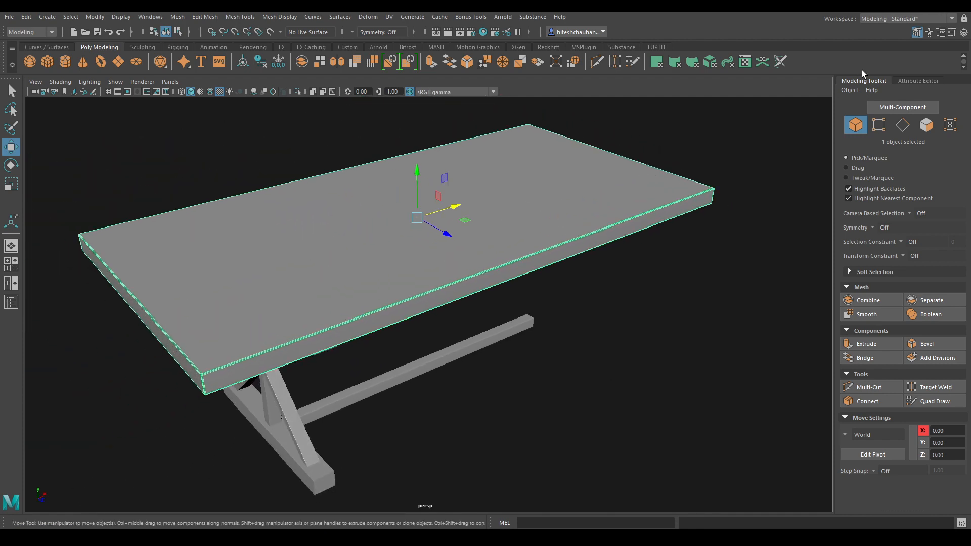
pyautogui.click(910, 18)
pyautogui.click(879, 98)
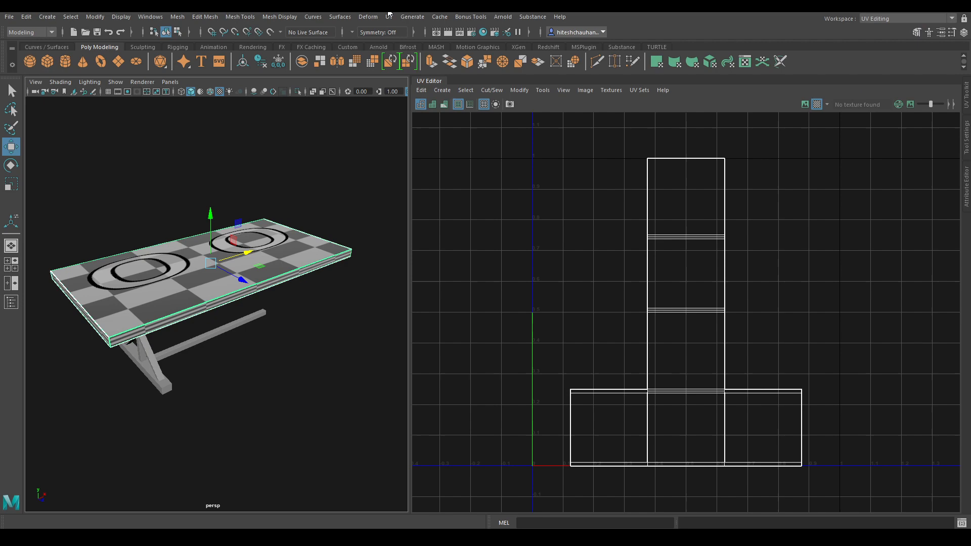
# Step: Create an automatic UV projection on the tabletop slab
pyautogui.click(389, 15)
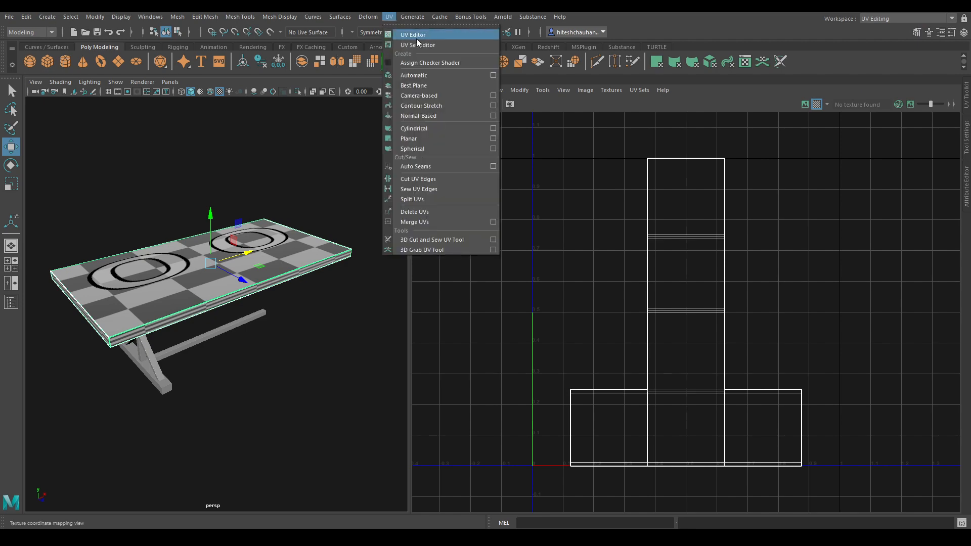
pyautogui.click(433, 33)
pyautogui.scroll(5, 216, 394)
pyautogui.keyDown('alt'); pyautogui.moveTo(216, 396); pyautogui.dragTo(356, 268); pyautogui.keyUp('alt')
pyautogui.keyDown('alt'); pyautogui.moveTo(344, 191); pyautogui.dragTo(214, 232); pyautogui.keyUp('alt')
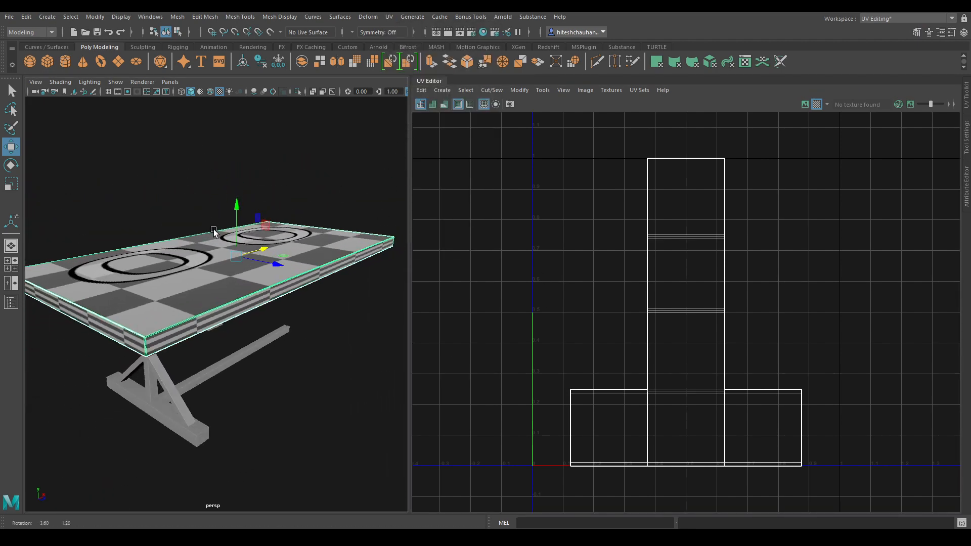
pyautogui.click(443, 90)
pyautogui.click(472, 130)
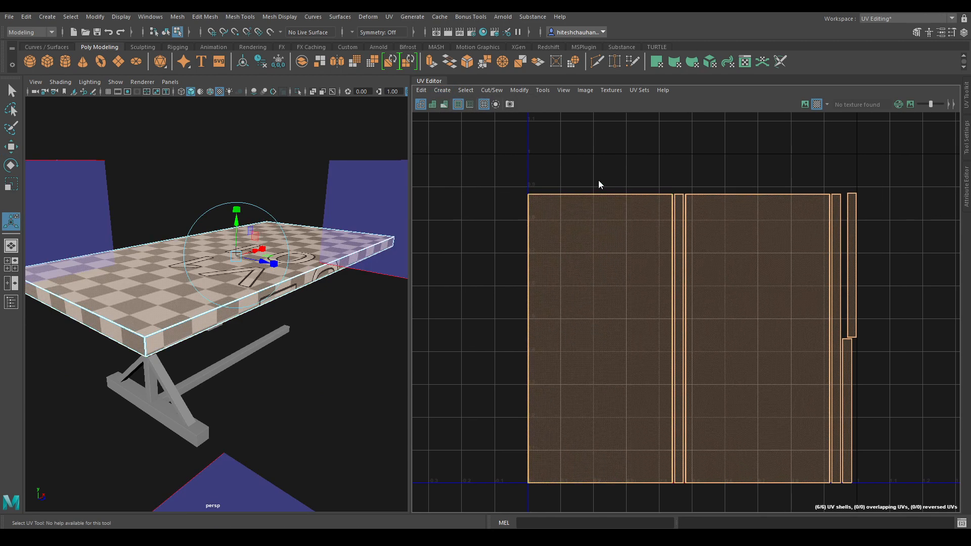
# Step: In UV edge mode, move and sew one long side strip onto the UV shell of the tabletop's underside
pyautogui.moveTo(599, 180); pyautogui.dragTo(592, 147, button='right')
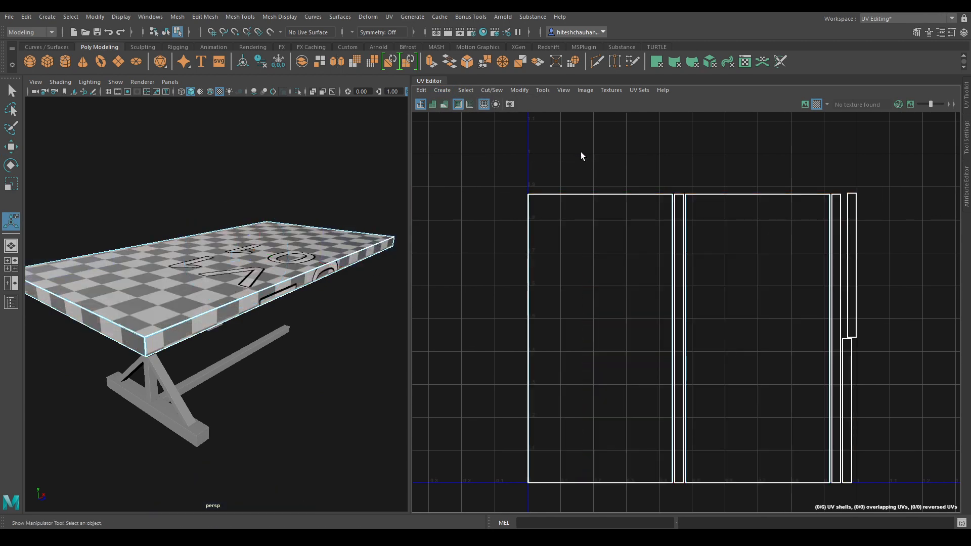
pyautogui.click(523, 201)
pyautogui.keyDown('shift'); pyautogui.moveTo(502, 230); pyautogui.dragTo(495, 207, button='right'); pyautogui.keyUp('shift')
pyautogui.press('w')
pyautogui.keyDown('alt'); pyautogui.moveTo(658, 240); pyautogui.dragTo(255, 180, button='middle'); pyautogui.keyUp('alt')
# Step: Move the combined shell clear of the other shells, and sew its long strip to the tabletop's upper face
pyautogui.moveTo(630, 186); pyautogui.dragTo(585, 172, button='right')
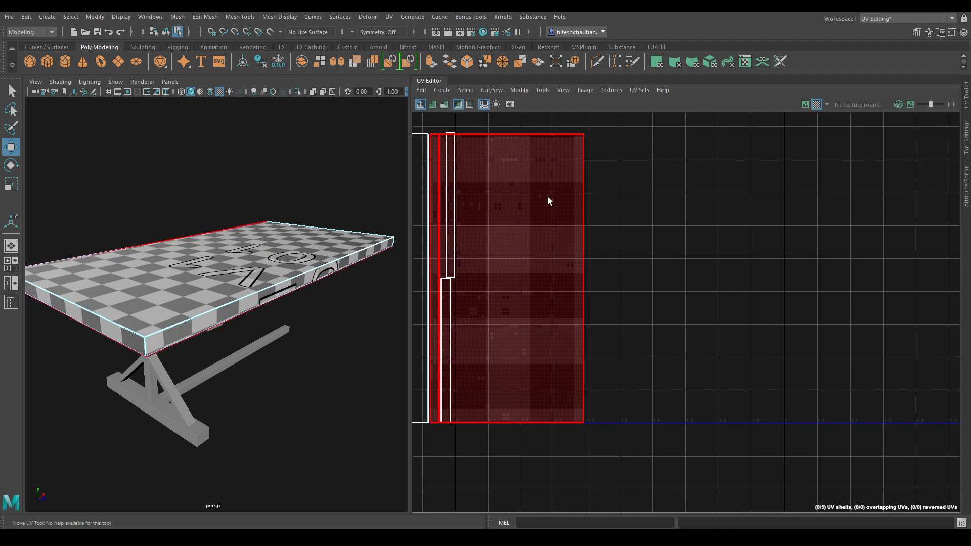
pyautogui.click(548, 197)
pyautogui.moveTo(587, 279); pyautogui.dragTo(706, 279)
pyautogui.keyDown('alt'); pyautogui.moveTo(534, 219); pyautogui.dragTo(628, 220, button='middle'); pyautogui.keyUp('alt')
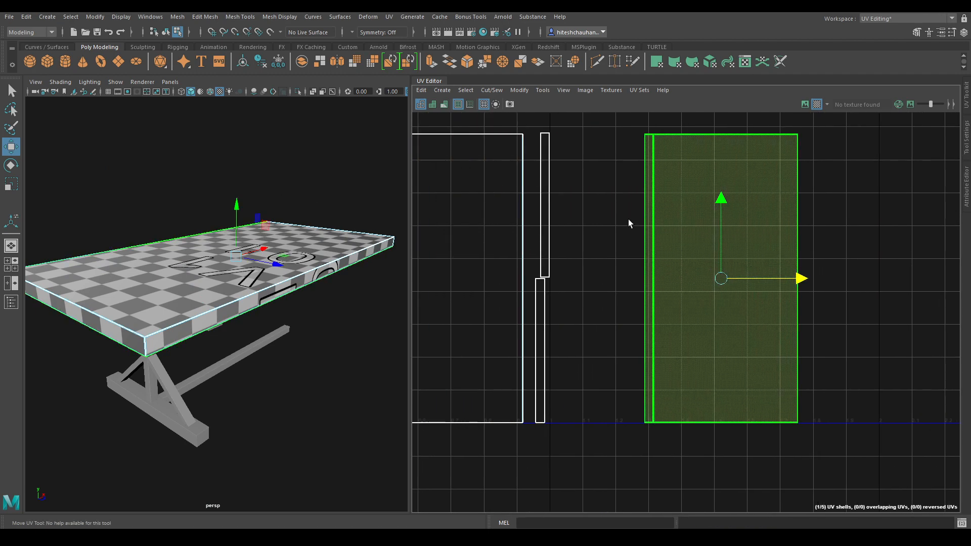
pyautogui.moveTo(629, 219); pyautogui.dragTo(627, 177, button='right')
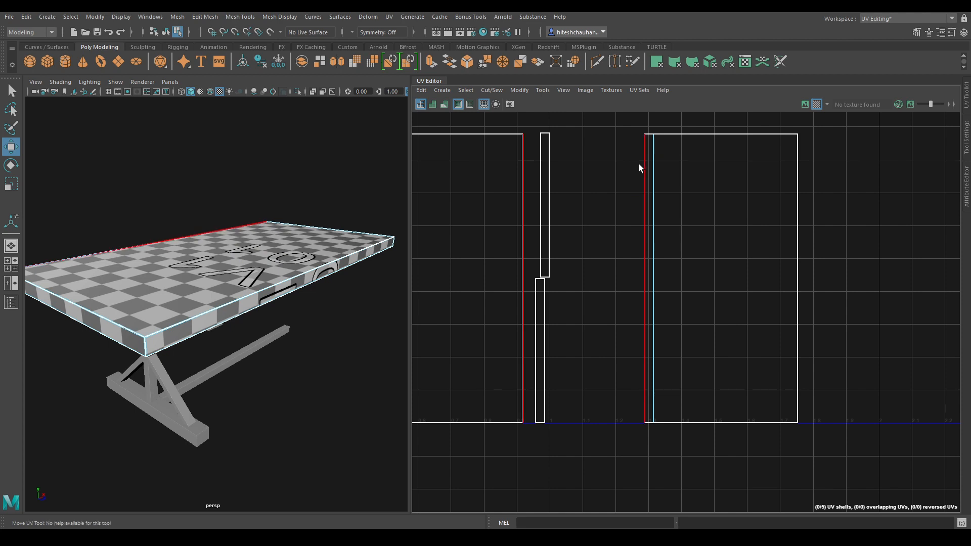
pyautogui.keyDown('shift'); pyautogui.moveTo(614, 211); pyautogui.dragTo(613, 176, button='right'); pyautogui.keyUp('shift')
pyautogui.scroll(-1, 625, 227)
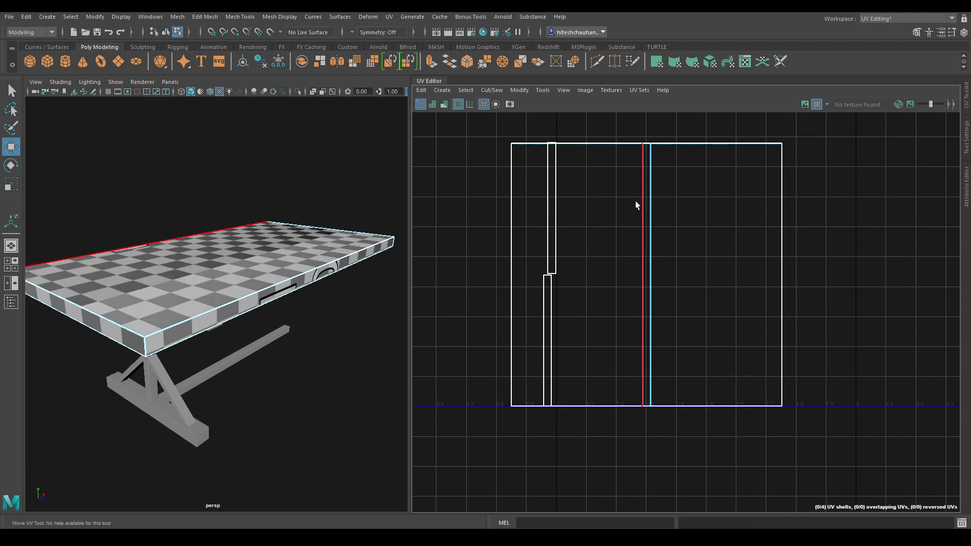
# Step: Move and sew the remaining long side strip onto the outer edge of the tabletop's upper-face UVs
pyautogui.scroll(-2, 635, 201)
pyautogui.keyDown('alt'); pyautogui.moveTo(641, 174); pyautogui.dragTo(685, 191, button='middle'); pyautogui.keyUp('alt')
pyautogui.scroll(-1, 692, 267)
pyautogui.click(583, 244)
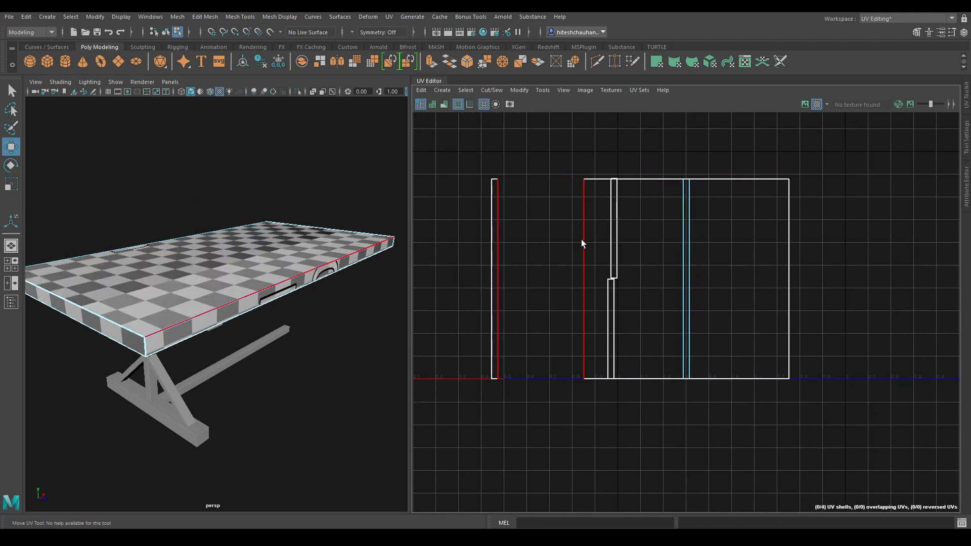
pyautogui.press('w')
pyautogui.keyDown('shift'); pyautogui.moveTo(560, 264); pyautogui.dragTo(556, 216, button='right'); pyautogui.keyUp('shift')
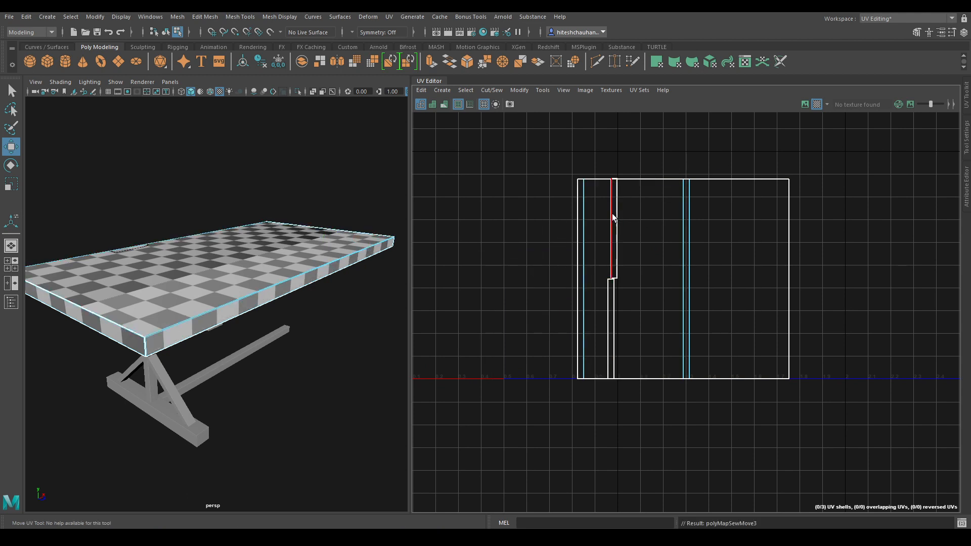
# Step: Sew the two short end strips to the ends of one large face, and lay out the tabletop's shell in the 0–1 UV space
pyautogui.click(725, 175)
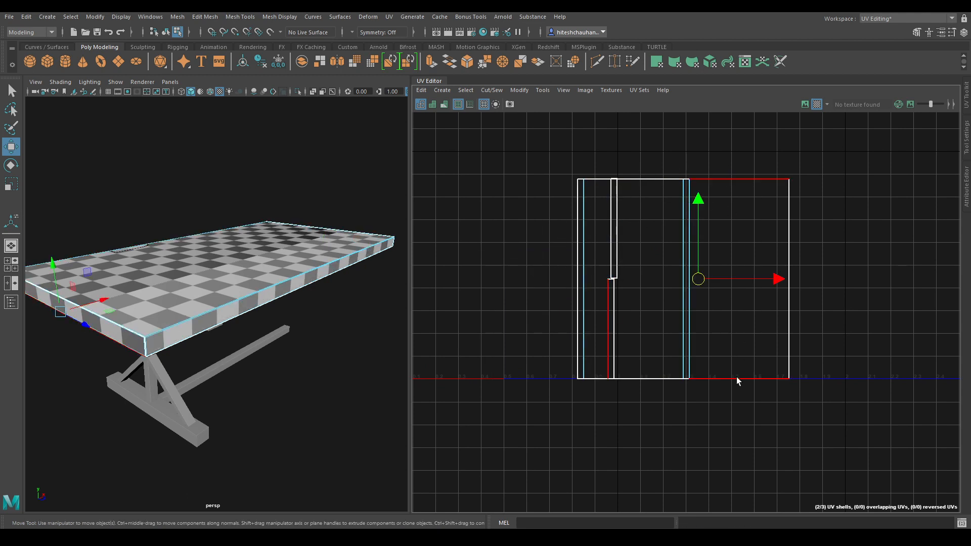
pyautogui.keyDown('shift'); pyautogui.click(736, 379); pyautogui.keyUp('shift')
pyautogui.keyDown('shift'); pyautogui.moveTo(746, 309); pyautogui.dragTo(744, 284, button='right'); pyautogui.keyUp('shift')
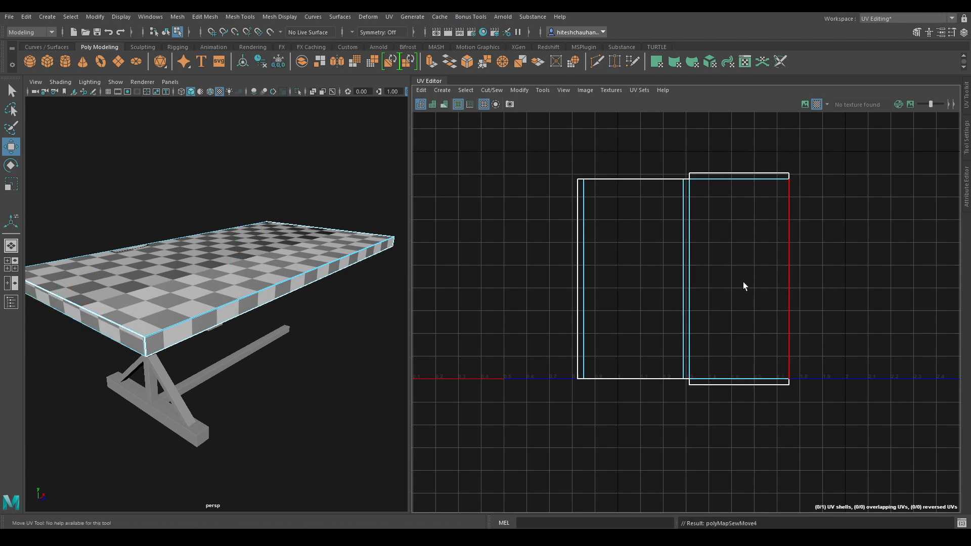
pyautogui.moveTo(748, 191); pyautogui.dragTo(700, 183, button='right')
pyautogui.click(701, 183)
pyautogui.keyDown('shift'); pyautogui.moveTo(696, 129); pyautogui.dragTo(557, 174, button='right'); pyautogui.keyUp('shift')
pyautogui.keyDown('alt'); pyautogui.moveTo(295, 238); pyautogui.dragTo(247, 215); pyautogui.keyUp('alt')
pyautogui.moveTo(246, 211); pyautogui.dragTo(278, 196, button='right')
pyautogui.keyDown('alt'); pyautogui.moveTo(649, 257); pyautogui.dragTo(835, 273, button='middle'); pyautogui.keyUp('alt')
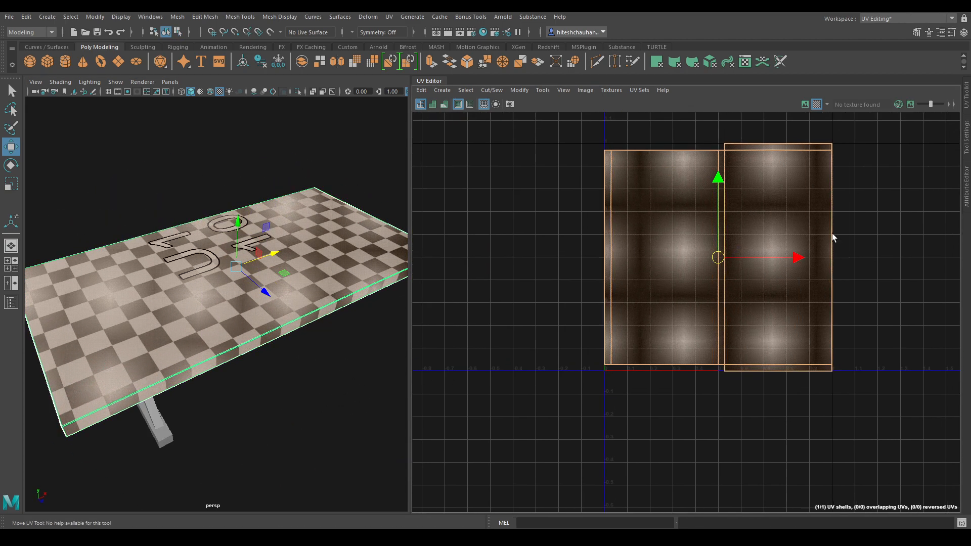
# Step: Rotate the tabletop's UV shell 90 degrees counter-clockwise and lay it out again within the 0–1 space
pyautogui.moveTo(517, 247); pyautogui.dragTo(473, 232, button='right')
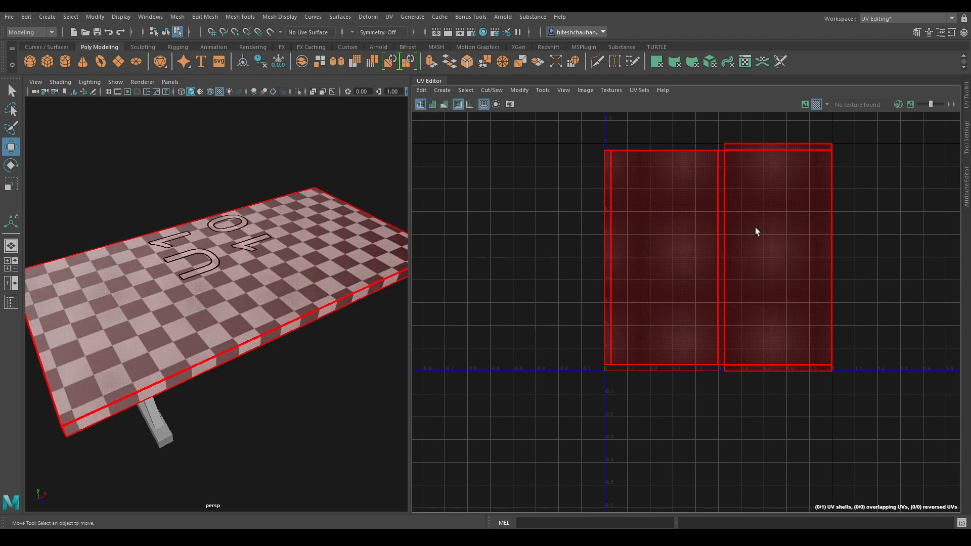
pyautogui.click(757, 230)
pyautogui.press('e')
pyautogui.moveTo(750, 324); pyautogui.dragTo(841, 195)
pyautogui.hotkey('ctrl', 'z')
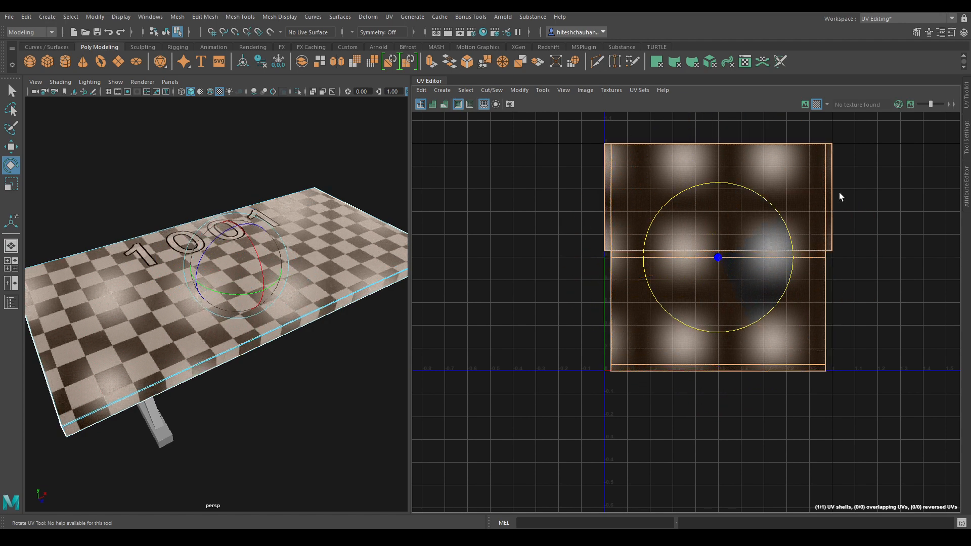
pyautogui.press('w')
pyautogui.keyDown('shift'); pyautogui.moveTo(802, 199); pyautogui.dragTo(622, 258, button='right'); pyautogui.keyUp('shift')
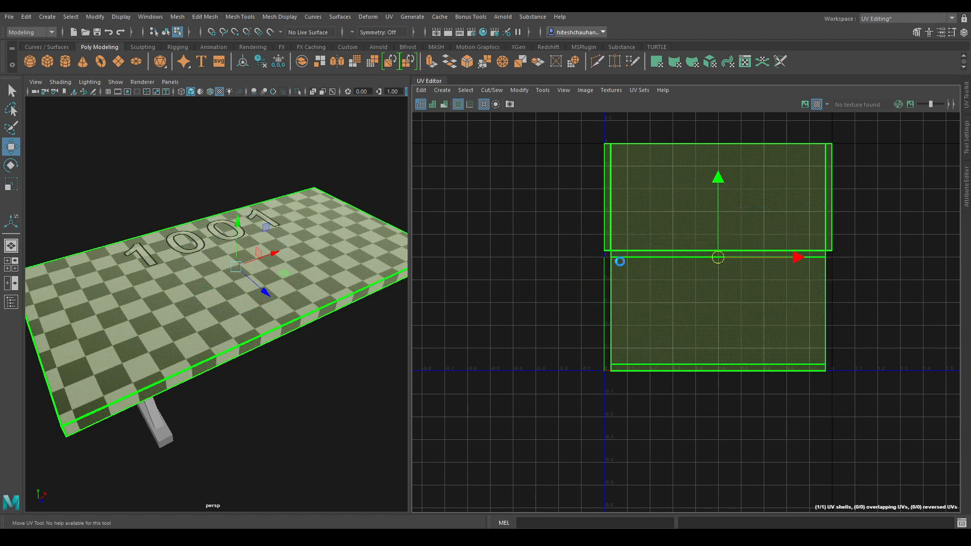
pyautogui.moveTo(692, 224); pyautogui.dragTo(597, 256, button='right')
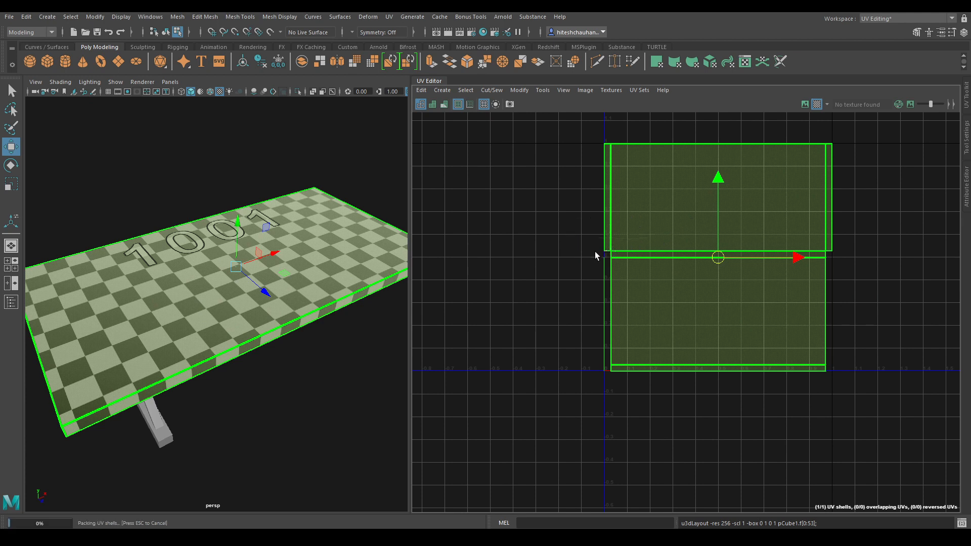
# Step: Select the remaining leg assembly and separate it into individual meshes
pyautogui.keyDown('alt'); pyautogui.moveTo(315, 222); pyautogui.dragTo(284, 278); pyautogui.keyUp('alt')
pyautogui.click(169, 215)
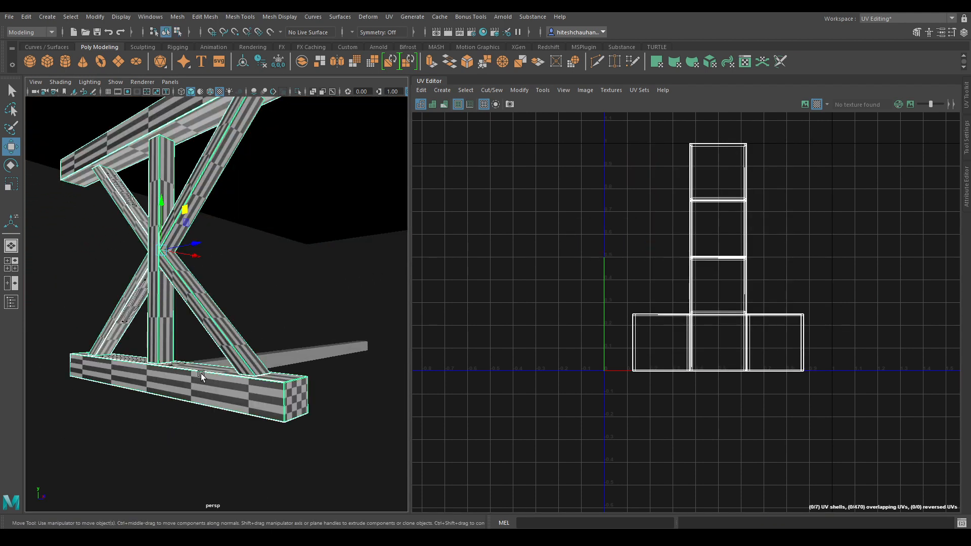
pyautogui.scroll(-3, 178, 329)
pyautogui.keyDown('shift'); pyautogui.moveTo(179, 229); pyautogui.dragTo(163, 437, button='right'); pyautogui.keyUp('shift')
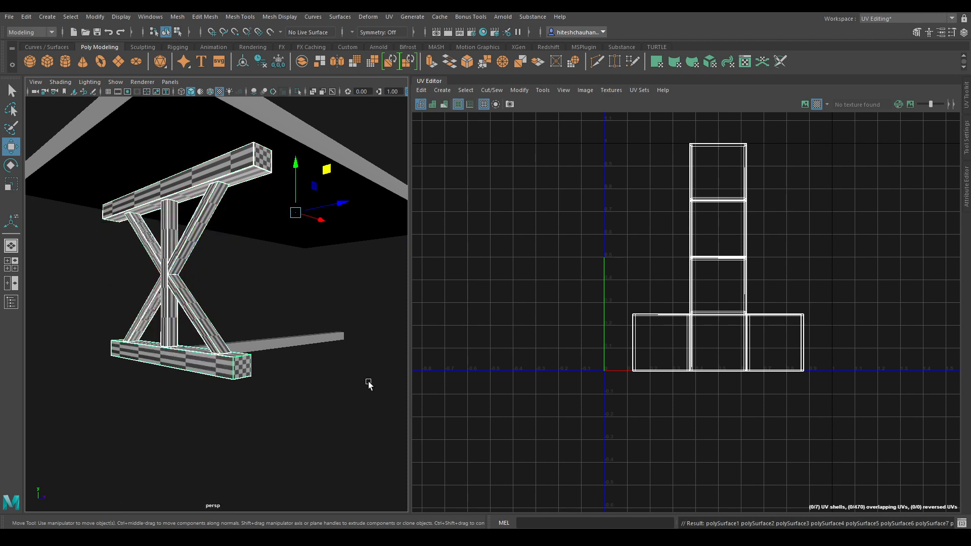
# Step: Select only the leg's upper horizontal bar and create an automatic UV projection on it
pyautogui.keyDown('alt'); pyautogui.moveTo(368, 382); pyautogui.dragTo(311, 351); pyautogui.keyUp('alt')
pyautogui.click(186, 213)
pyautogui.keyDown('alt'); pyautogui.moveTo(186, 213); pyautogui.dragTo(343, 345); pyautogui.keyUp('alt')
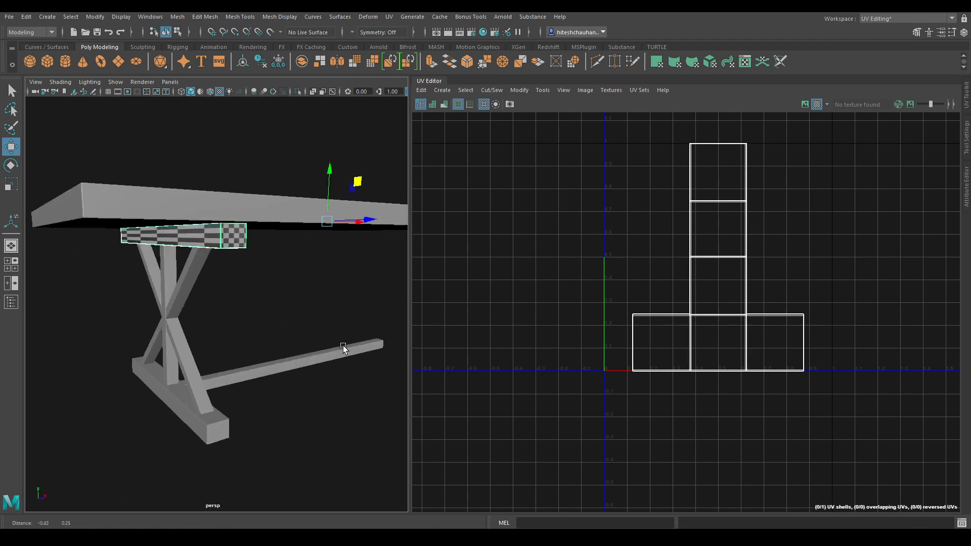
pyautogui.click(439, 90)
pyautogui.click(454, 130)
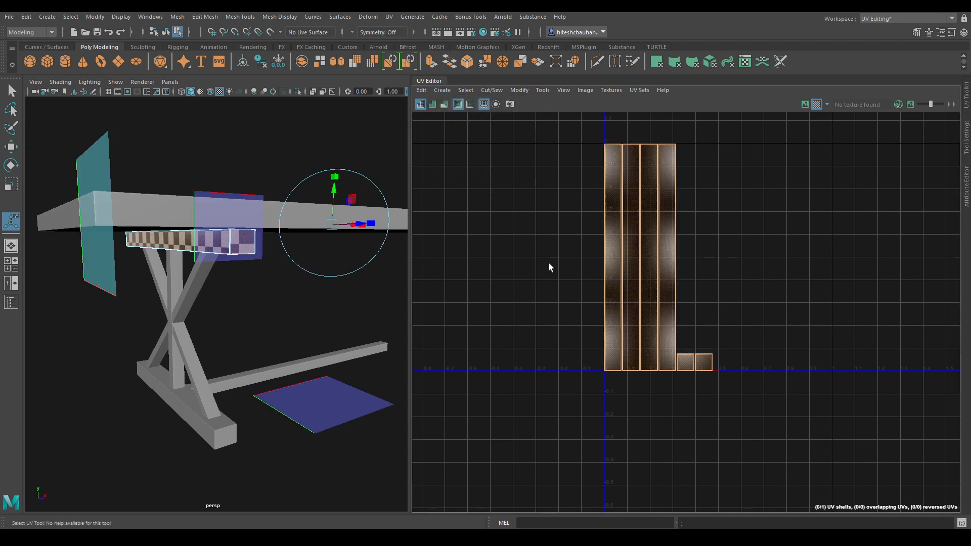
# Step: Move and sew the four long side strips of the upper bar's UVs into one shell
pyautogui.moveTo(546, 226); pyautogui.dragTo(536, 178, button='right')
pyautogui.scroll(2, 550, 197)
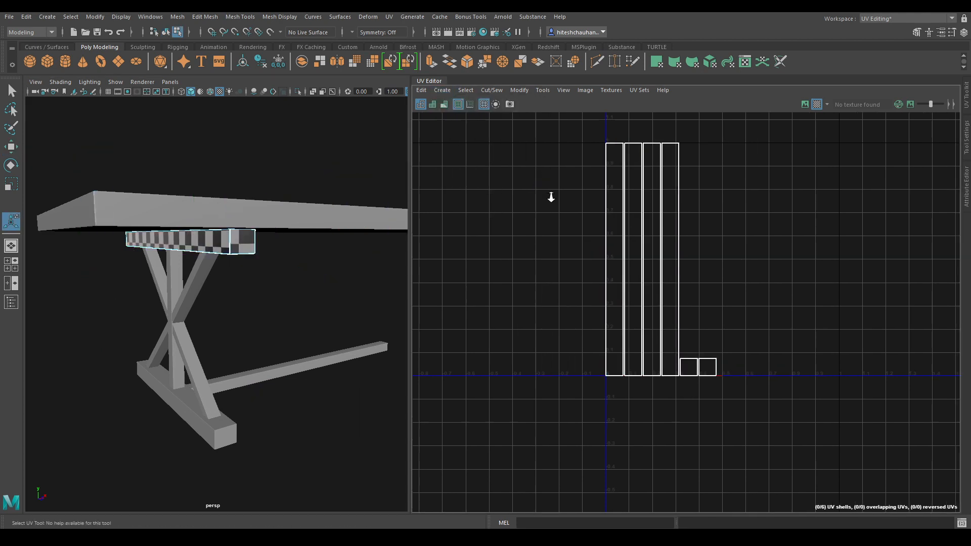
pyautogui.click(614, 226)
pyautogui.press('w')
pyautogui.keyDown('shift'); pyautogui.moveTo(575, 262); pyautogui.dragTo(569, 227, button='right'); pyautogui.keyUp('shift')
pyautogui.click(614, 233)
pyautogui.keyDown('shift'); pyautogui.moveTo(602, 266); pyautogui.dragTo(580, 181, button='right'); pyautogui.keyUp('shift')
pyautogui.click(600, 222)
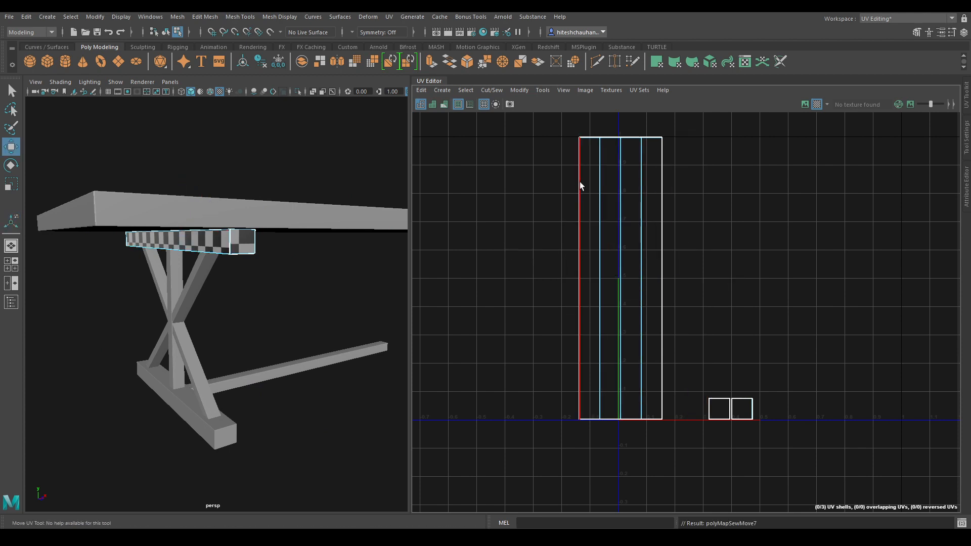
# Step: Sew both end caps onto the upper bar's UV shell, lay it out in the 0–1 space, and return to object mode
pyautogui.click(648, 138)
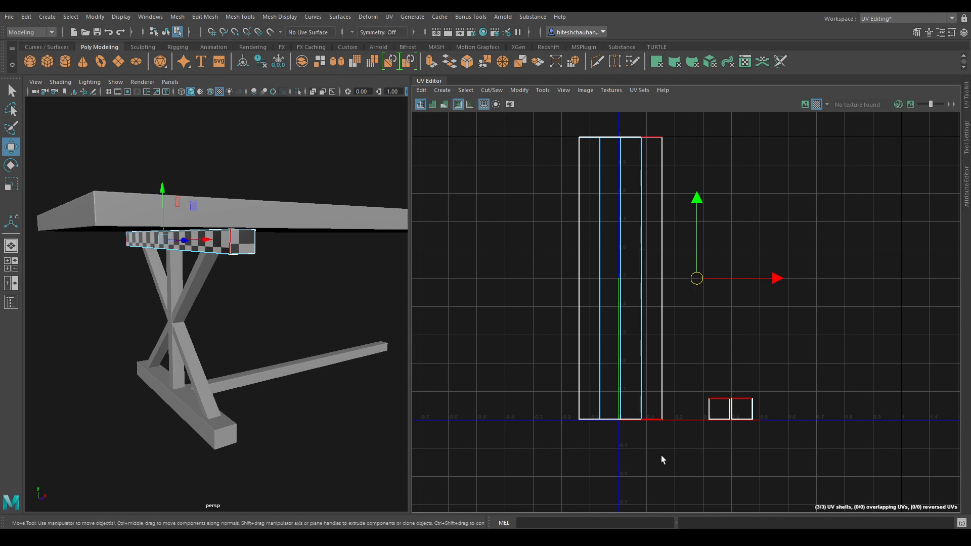
pyautogui.keyDown('shift'); pyautogui.moveTo(662, 456); pyautogui.dragTo(663, 416, button='right'); pyautogui.keyUp('shift')
pyautogui.moveTo(653, 211); pyautogui.dragTo(559, 209, button='right')
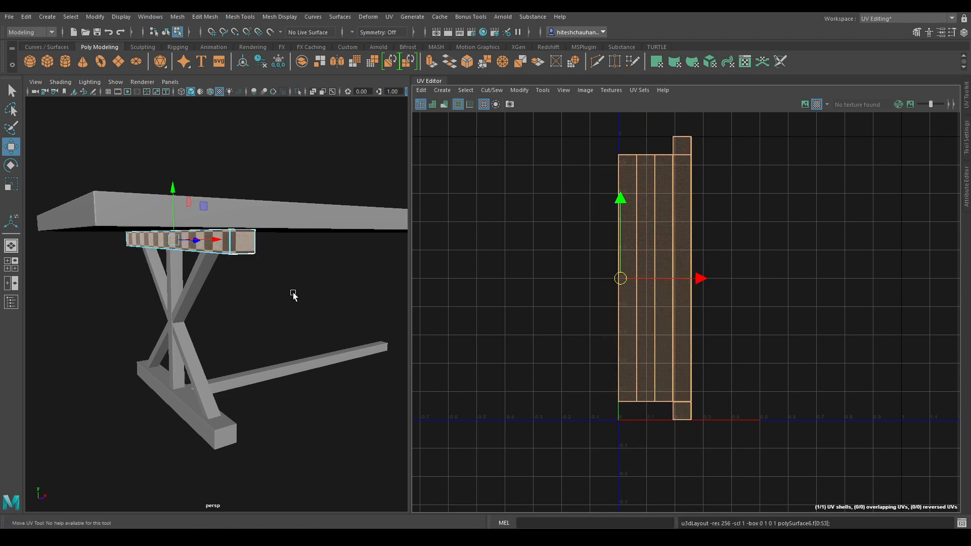
pyautogui.keyDown('alt'); pyautogui.moveTo(248, 269); pyautogui.dragTo(272, 268); pyautogui.keyUp('alt')
pyautogui.press('F8')
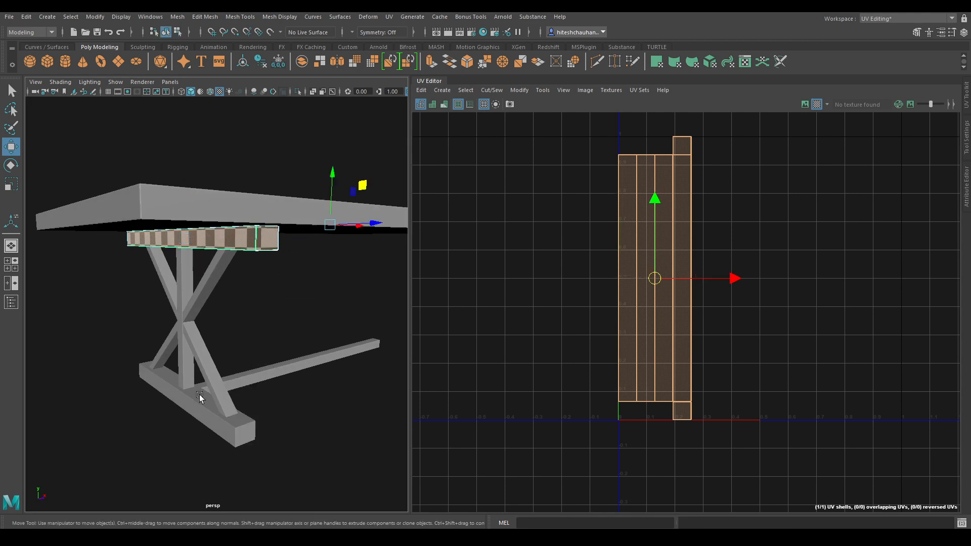
# Step: Select the leg's old lower horizontal bar and delete it
pyautogui.click(199, 395)
pyautogui.click(442, 90)
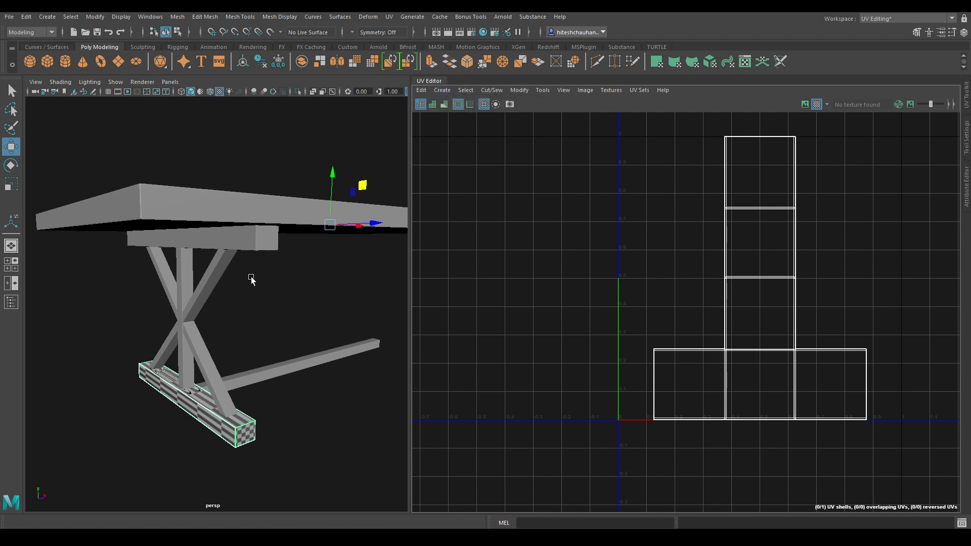
pyautogui.keyDown('alt'); pyautogui.moveTo(252, 280); pyautogui.dragTo(271, 273); pyautogui.keyUp('alt')
pyautogui.keyDown('alt'); pyautogui.moveTo(266, 336); pyautogui.dragTo(277, 357, button='right'); pyautogui.keyUp('alt')
pyautogui.keyDown('alt'); pyautogui.moveTo(277, 357); pyautogui.dragTo(293, 302); pyautogui.keyUp('alt')
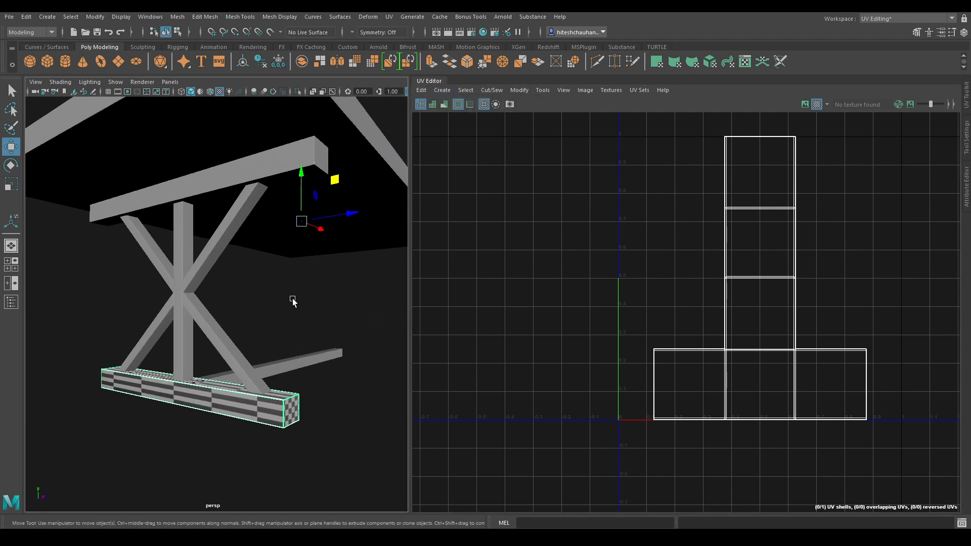
pyautogui.keyDown('alt'); pyautogui.moveTo(339, 439); pyautogui.dragTo(323, 384); pyautogui.keyUp('alt')
pyautogui.click(296, 160)
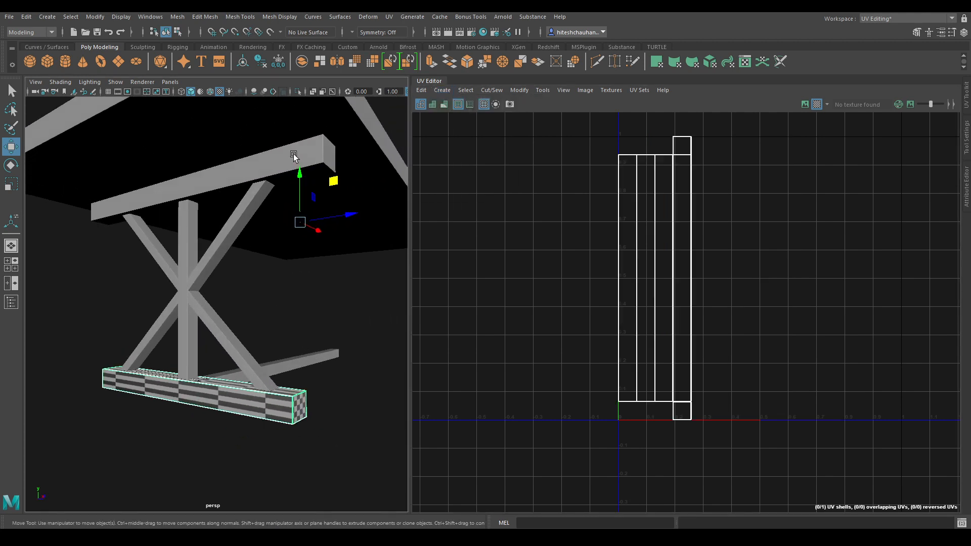
pyautogui.click(250, 394)
pyautogui.press('Delete')
# Step: Duplicate the unwrapped upper bar and move the copy straight down to the foot of the leg as its base
pyautogui.click(254, 175)
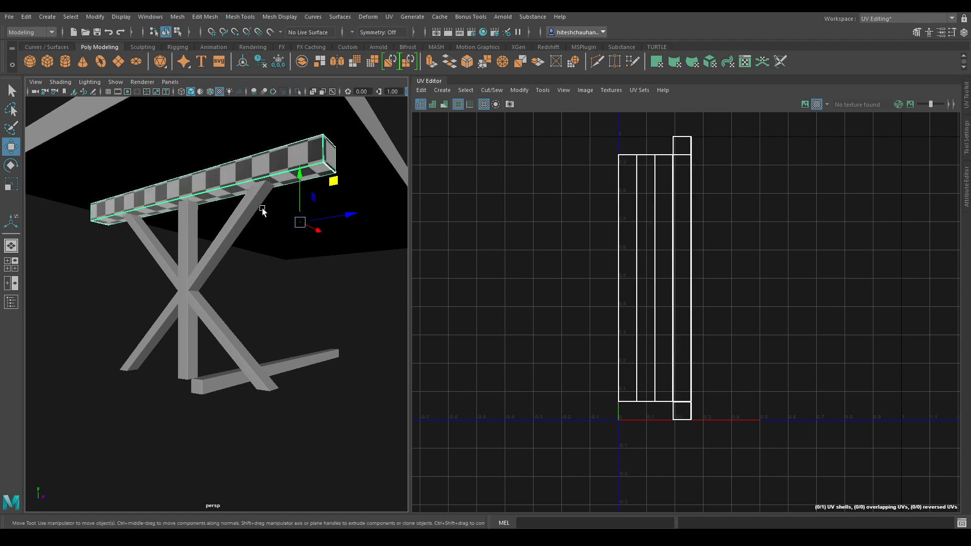
pyautogui.hotkey('ctrl', 'd')
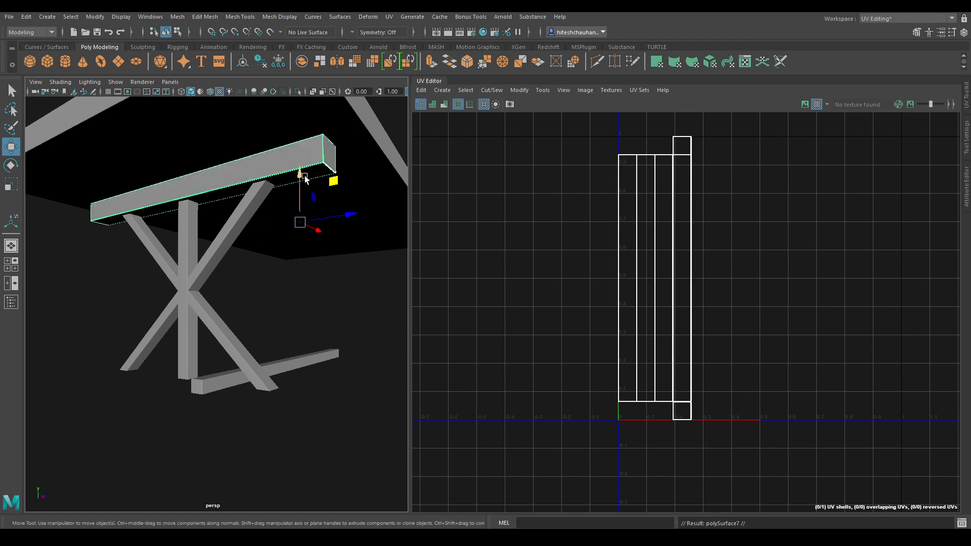
pyautogui.moveTo(305, 178); pyautogui.dragTo(247, 290)
pyautogui.press('space')
pyautogui.scroll(-10, 249, 295)
pyautogui.keyDown('alt'); pyautogui.moveTo(250, 295); pyautogui.dragTo(250, 197, button='middle'); pyautogui.keyUp('alt')
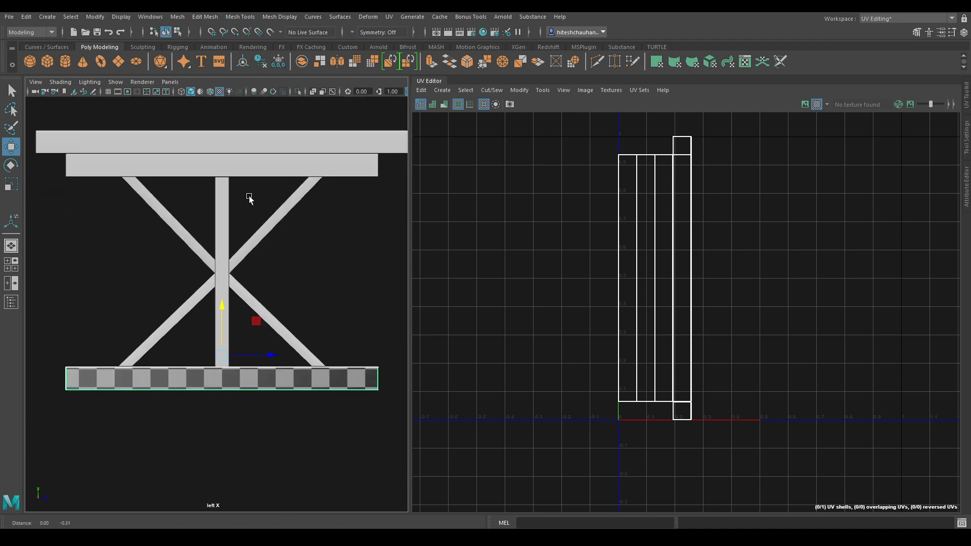
pyautogui.keyDown('alt'); pyautogui.moveTo(249, 197); pyautogui.dragTo(315, 418, button='right'); pyautogui.keyUp('alt')
pyautogui.keyDown('alt'); pyautogui.moveTo(274, 272); pyautogui.dragTo(266, 333, button='middle'); pyautogui.keyUp('alt')
pyautogui.moveTo(266, 263); pyautogui.dragTo(271, 259, button='middle')
pyautogui.press('space')
pyautogui.moveTo(271, 260); pyautogui.dragTo(270, 223)
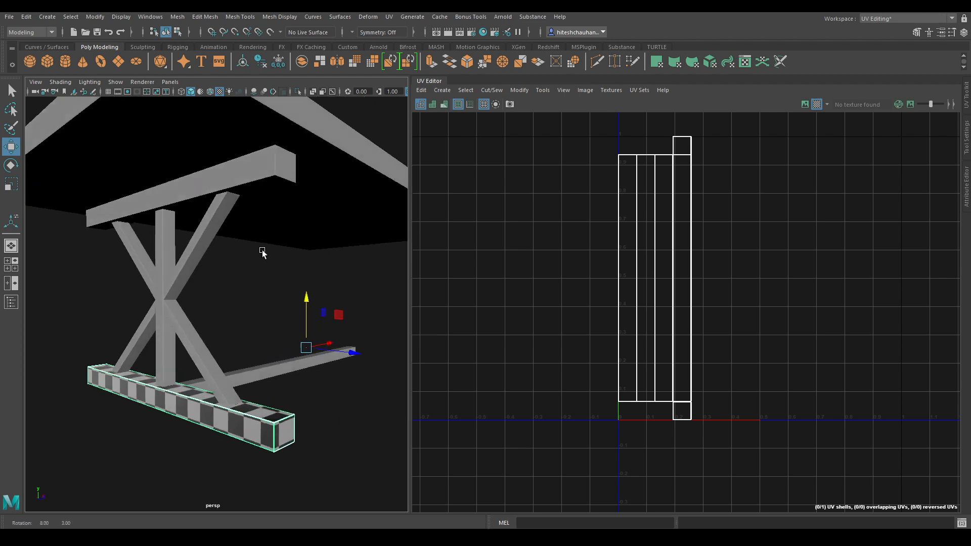
# Step: Select the leg's vertical centre post and create an automatic UV projection on it
pyautogui.keyDown('alt'); pyautogui.moveTo(263, 254); pyautogui.dragTo(277, 317, button='right'); pyautogui.keyUp('alt')
pyautogui.keyDown('alt'); pyautogui.moveTo(277, 316); pyautogui.dragTo(279, 316, button='middle'); pyautogui.keyUp('alt')
pyautogui.moveTo(210, 346); pyautogui.dragTo(211, 342, button='middle')
pyautogui.keyDown('alt'); pyautogui.moveTo(206, 348); pyautogui.dragTo(231, 309, button='right'); pyautogui.keyUp('alt')
pyautogui.keyDown('alt'); pyautogui.moveTo(232, 308); pyautogui.dragTo(194, 208); pyautogui.keyUp('alt')
pyautogui.click(195, 209)
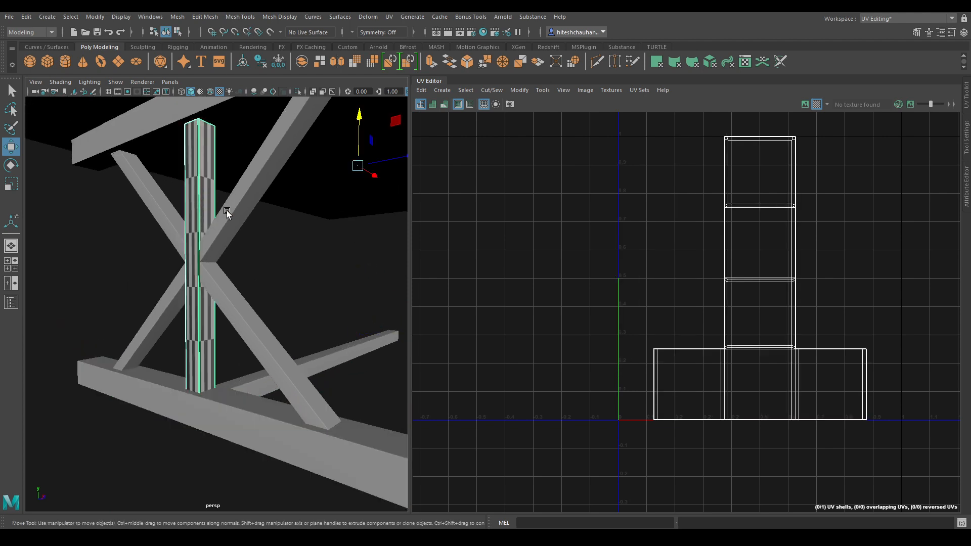
pyautogui.rightClick(444, 105)
pyautogui.click(461, 131)
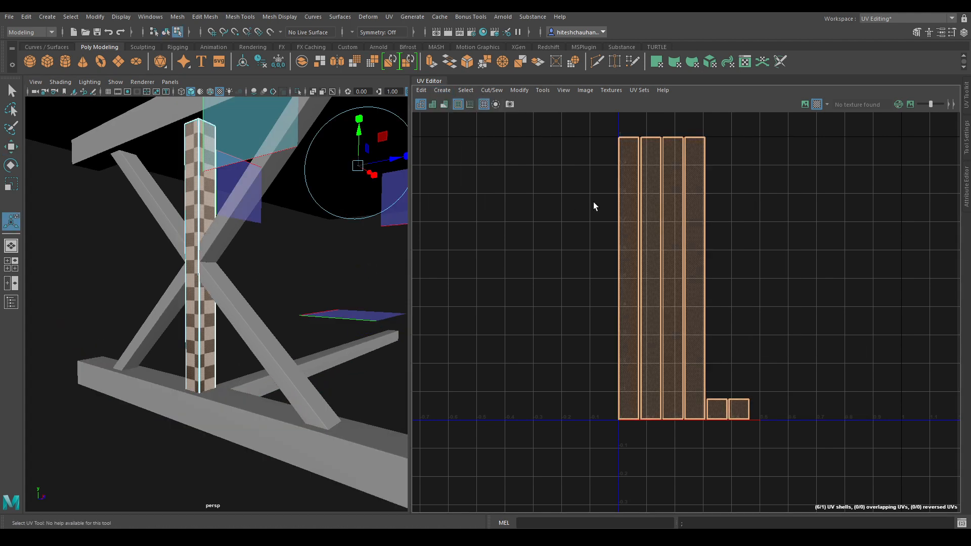
# Step: Move and sew the four long side strips of the centre post's UVs into one shell
pyautogui.moveTo(594, 202); pyautogui.dragTo(587, 175, button='right')
pyautogui.click(617, 208)
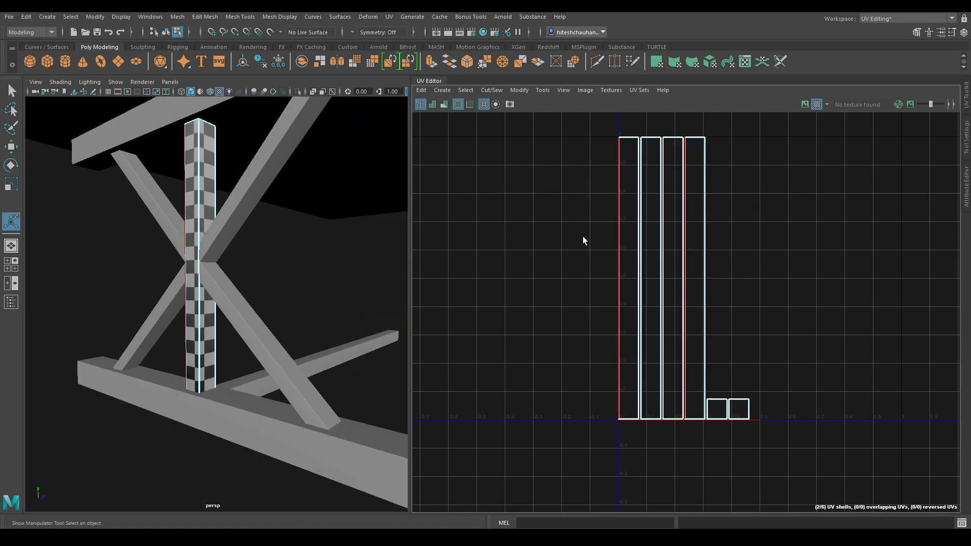
pyautogui.keyDown('shift'); pyautogui.moveTo(574, 245); pyautogui.dragTo(568, 214, button='right'); pyautogui.keyUp('shift')
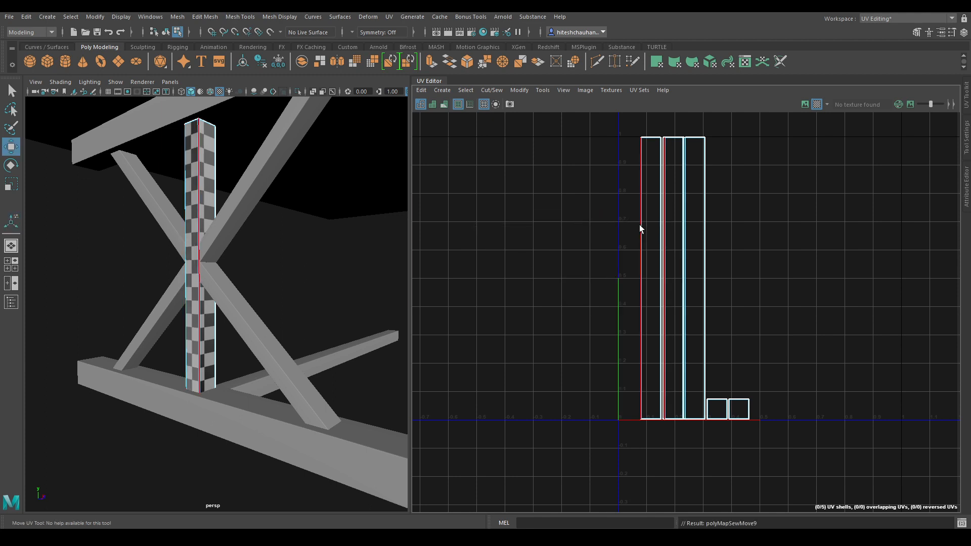
pyautogui.press('w')
pyautogui.click(639, 250)
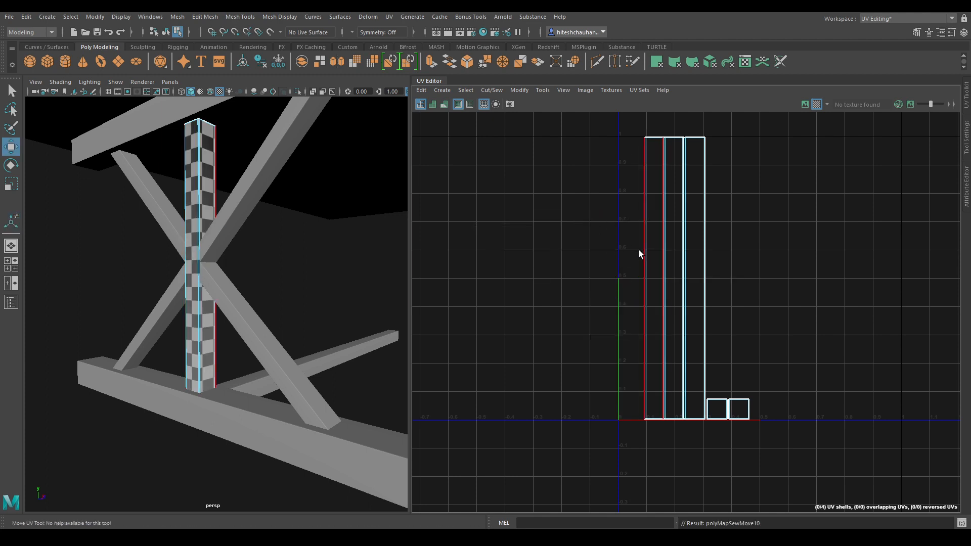
pyautogui.keyDown('shift'); pyautogui.moveTo(639, 250); pyautogui.dragTo(617, 262, button='right'); pyautogui.keyUp('shift')
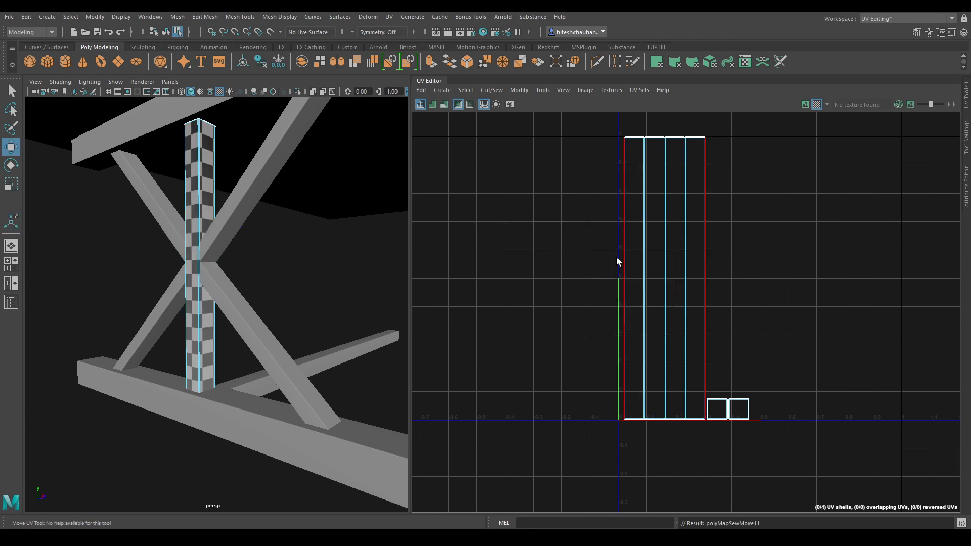
pyautogui.click(706, 268)
pyautogui.keyDown('shift'); pyautogui.moveTo(728, 290); pyautogui.dragTo(690, 216, button='right'); pyautogui.keyUp('shift')
pyautogui.press('w')
# Step: Move the post's strip shell clear of the end caps and sew both caps onto its ends
pyautogui.click(676, 233)
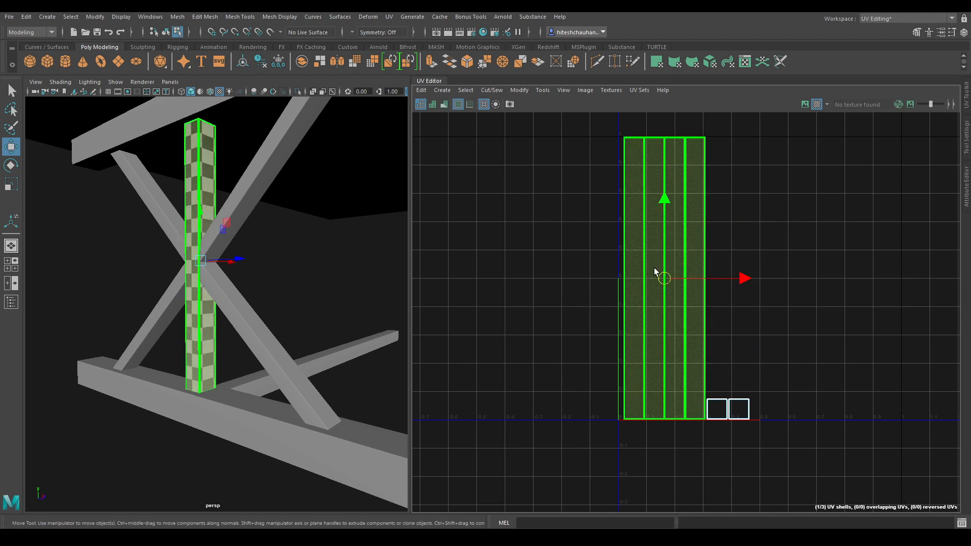
pyautogui.moveTo(738, 278); pyautogui.dragTo(649, 283)
pyautogui.click(738, 218)
pyautogui.keyDown('alt'); pyautogui.moveTo(613, 197); pyautogui.dragTo(734, 513, button='right'); pyautogui.keyUp('alt')
pyautogui.keyDown('alt'); pyautogui.moveTo(672, 358); pyautogui.dragTo(751, 545, button='middle'); pyautogui.keyUp('alt')
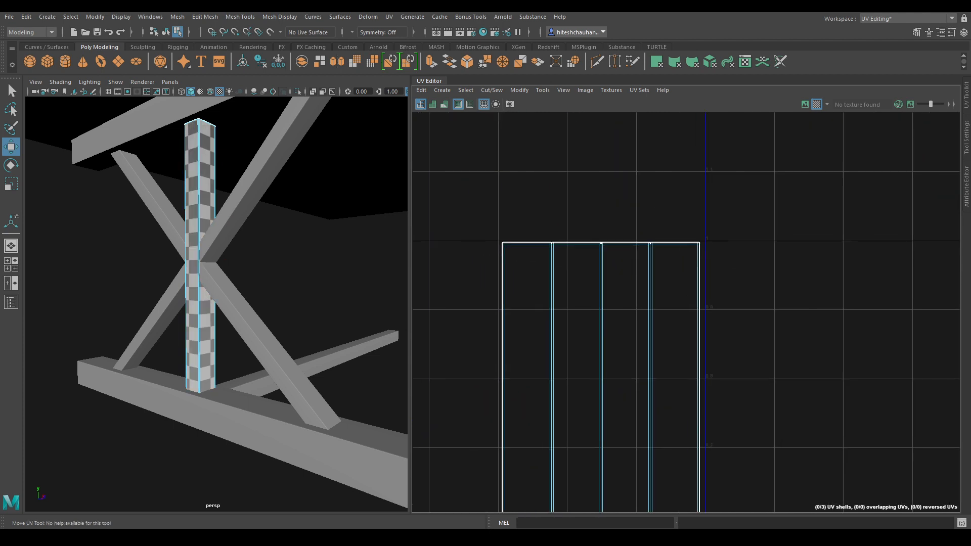
pyautogui.moveTo(754, 270); pyautogui.dragTo(753, 225, button='right')
pyautogui.click(667, 243)
pyautogui.keyDown('alt'); pyautogui.moveTo(707, 309); pyautogui.dragTo(707, 102, button='middle'); pyautogui.keyUp('alt')
pyautogui.scroll(-5, 723, 370)
pyautogui.click(802, 267)
pyautogui.keyDown('alt'); pyautogui.moveTo(751, 318); pyautogui.dragTo(807, 173, button='middle'); pyautogui.keyUp('alt')
pyautogui.click(747, 150)
pyautogui.keyDown('shift'); pyautogui.moveTo(747, 398); pyautogui.dragTo(768, 359, button='right'); pyautogui.keyUp('shift')
# Step: Select the post's complete UV shell and lay it out in the 0–1 space
pyautogui.moveTo(764, 268)
pyautogui.mouseDown(button='right')
pyautogui.moveTo(719, 268)
pyautogui.moveTo(768, 284)
pyautogui.mouseUp(button='right')
pyautogui.click(736, 298)
pyautogui.keyDown('shift'); pyautogui.moveTo(787, 216); pyautogui.dragTo(693, 250, button='right'); pyautogui.keyUp('shift')
pyautogui.moveTo(195, 298); pyautogui.dragTo(236, 246, button='right')
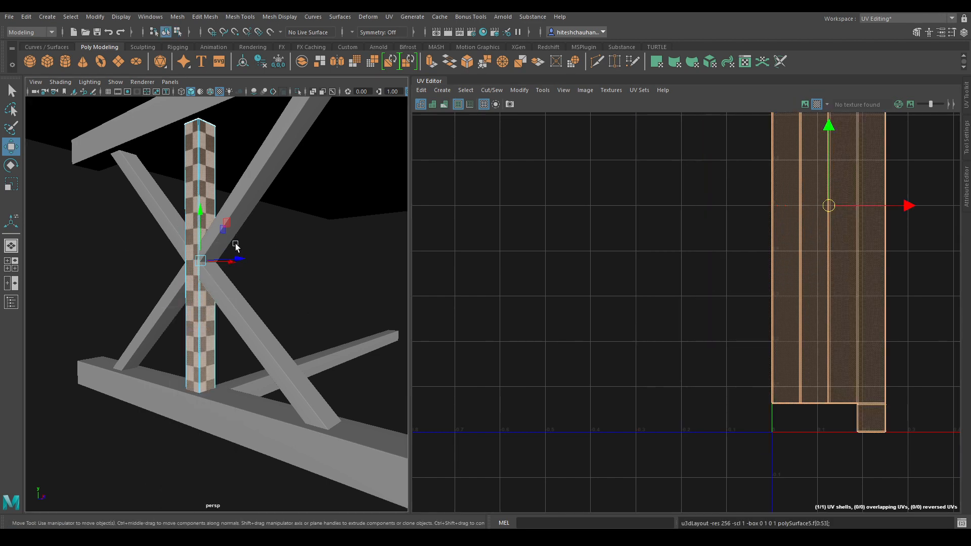
# Step: Sew the split bevel edges at the inner corner where the upper end cap meets the post's side strips
pyautogui.keyDown('alt'); pyautogui.moveTo(228, 177); pyautogui.dragTo(219, 189); pyautogui.keyUp('alt')
pyautogui.keyDown('alt'); pyautogui.moveTo(219, 189); pyautogui.dragTo(218, 243, button='right'); pyautogui.keyUp('alt')
pyautogui.keyDown('alt'); pyautogui.moveTo(218, 243); pyautogui.dragTo(262, 340); pyautogui.keyUp('alt')
pyautogui.keyDown('alt'); pyautogui.moveTo(263, 340); pyautogui.dragTo(262, 333, button='right'); pyautogui.keyUp('alt')
pyautogui.moveTo(262, 332)
pyautogui.keyDown('alt'); pyautogui.mouseDown(button='middle')
pyautogui.moveTo(261, 320)
pyautogui.moveTo(255, 330)
pyautogui.mouseUp(button='middle'); pyautogui.keyUp('alt')
pyautogui.keyDown('alt'); pyautogui.moveTo(838, 142); pyautogui.dragTo(654, 336, button='middle'); pyautogui.keyUp('alt')
pyautogui.scroll(5, 658, 309)
pyautogui.scroll(5, 703, 193)
pyautogui.keyDown('alt'); pyautogui.moveTo(703, 193); pyautogui.dragTo(738, 337, button='middle'); pyautogui.keyUp('alt')
pyautogui.keyDown('alt'); pyautogui.moveTo(666, 186); pyautogui.dragTo(707, 347, button='right'); pyautogui.keyUp('alt')
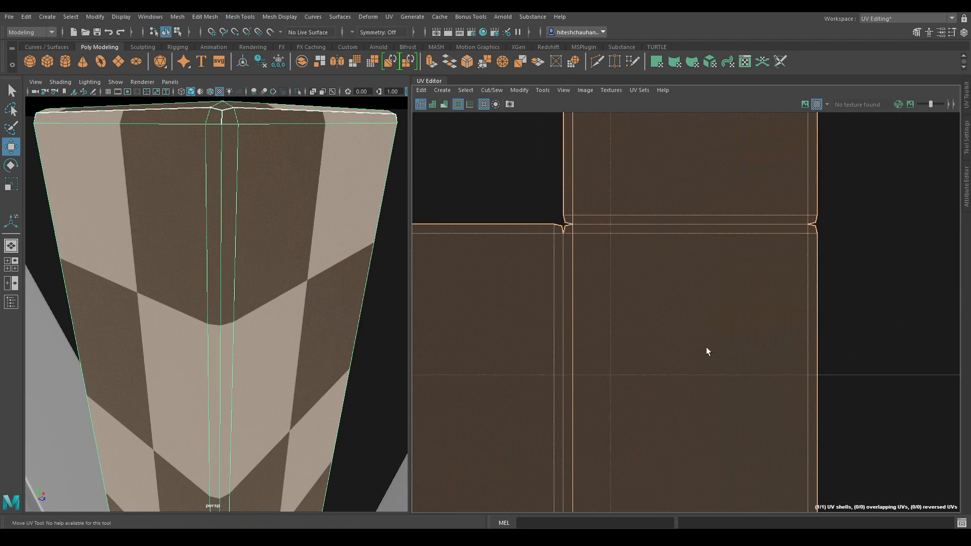
pyautogui.keyDown('alt'); pyautogui.moveTo(544, 271); pyautogui.dragTo(762, 450, button='right'); pyautogui.keyUp('alt')
pyautogui.keyDown('alt'); pyautogui.moveTo(655, 246); pyautogui.dragTo(749, 332, button='middle'); pyautogui.keyUp('alt')
pyautogui.keyDown('alt'); pyautogui.moveTo(671, 256); pyautogui.dragTo(716, 389, button='right'); pyautogui.keyUp('alt')
pyautogui.moveTo(615, 212); pyautogui.dragTo(604, 158, button='right')
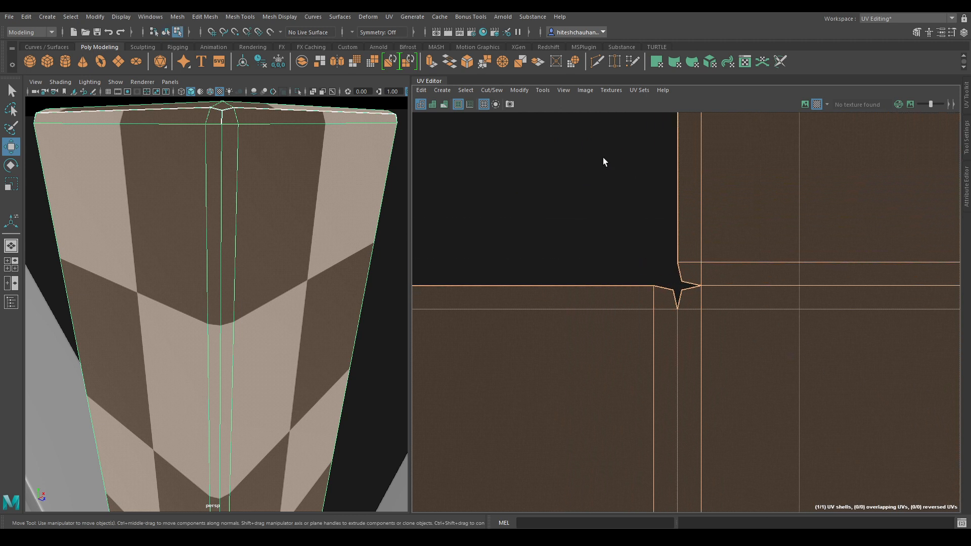
pyautogui.click(679, 306)
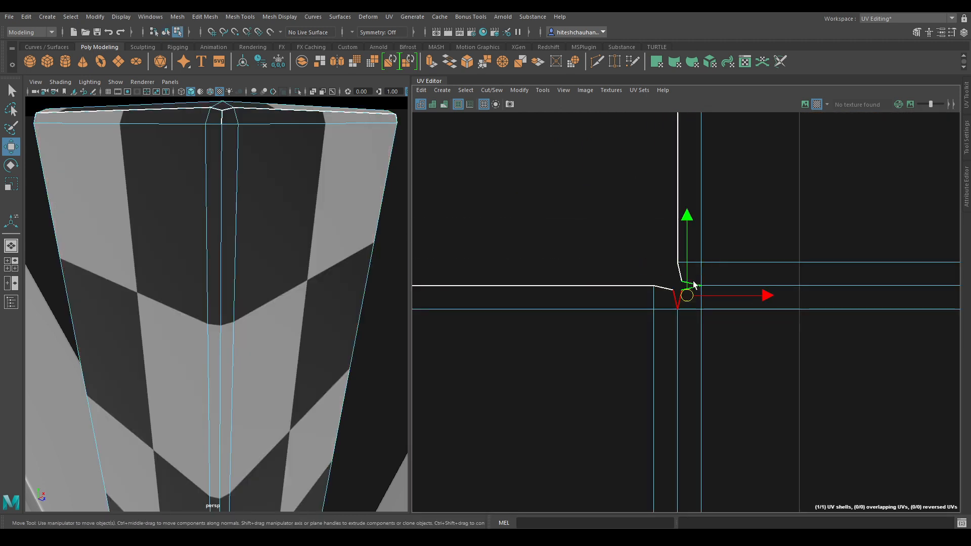
pyautogui.click(725, 222)
# Step: Sew the notched bevel edges between the side strips along the upper end of the post's UV shell
pyautogui.keyDown('alt'); pyautogui.moveTo(687, 339); pyautogui.dragTo(968, 267, button='middle'); pyautogui.keyUp('alt')
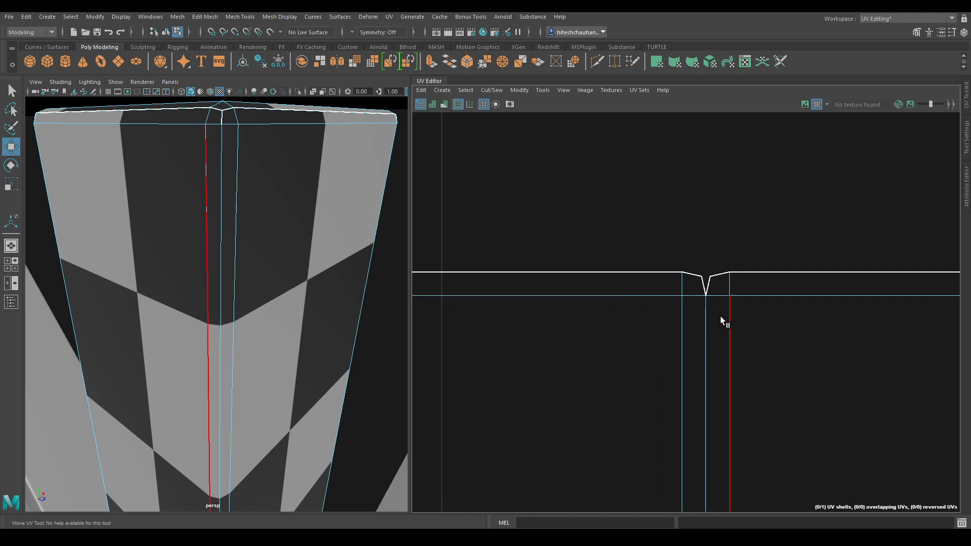
pyautogui.moveTo(701, 287); pyautogui.dragTo(700, 287)
pyautogui.keyDown('shift'); pyautogui.moveTo(690, 320); pyautogui.dragTo(724, 334, button='right'); pyautogui.keyUp('shift')
pyautogui.keyDown('alt'); pyautogui.moveTo(688, 324); pyautogui.dragTo(966, 306, button='middle'); pyautogui.keyUp('alt')
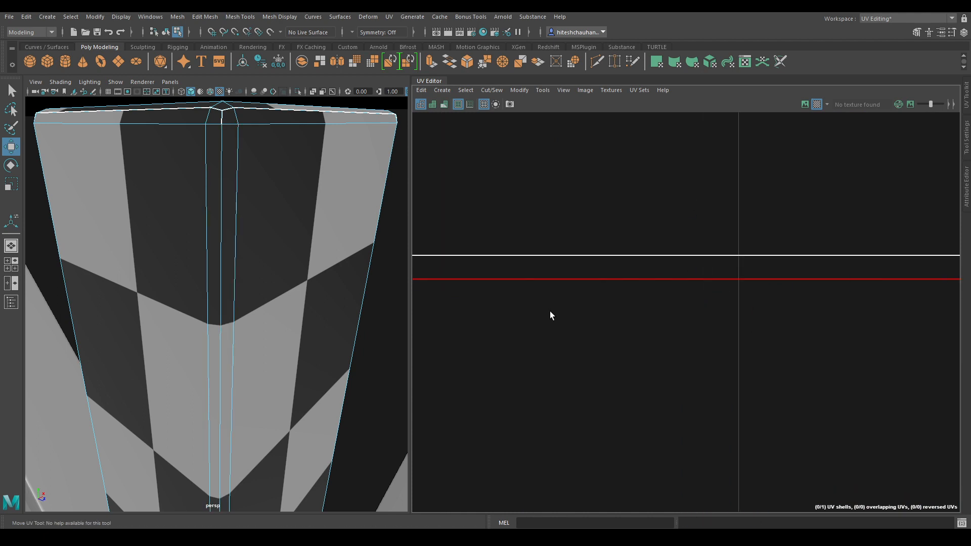
pyautogui.keyDown('alt'); pyautogui.moveTo(550, 311); pyautogui.dragTo(804, 310, button='middle'); pyautogui.keyUp('alt')
pyautogui.moveTo(667, 287); pyautogui.dragTo(636, 267)
pyautogui.keyDown('shift'); pyautogui.moveTo(648, 330); pyautogui.dragTo(681, 324, button='right'); pyautogui.keyUp('shift')
pyautogui.keyDown('alt'); pyautogui.moveTo(683, 303); pyautogui.dragTo(934, 297, button='middle'); pyautogui.keyUp('alt')
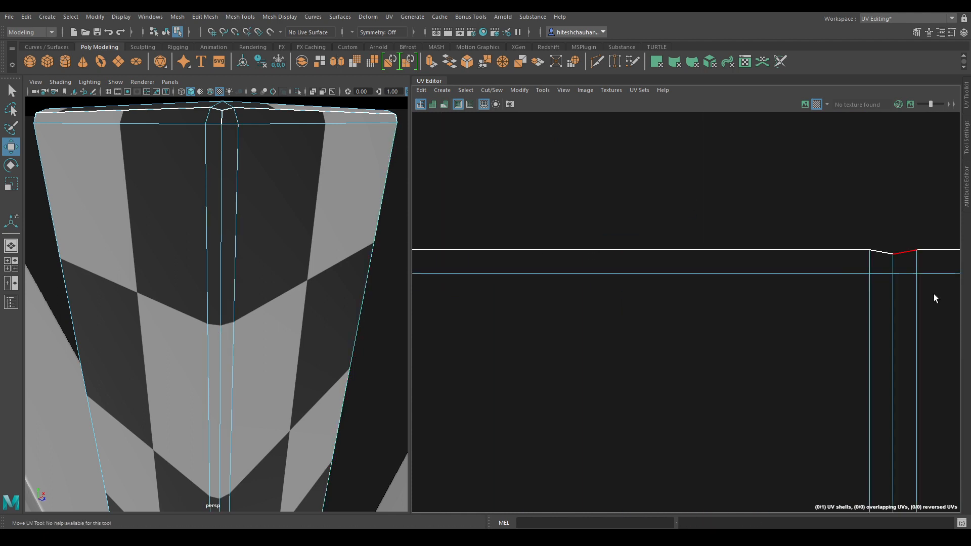
# Step: Sew the notched bevel edges between the side strips along the lower end of the post's UV shell
pyautogui.keyDown('alt'); pyautogui.moveTo(709, 416); pyautogui.dragTo(639, 330, button='right'); pyautogui.keyUp('alt')
pyautogui.keyDown('alt'); pyautogui.moveTo(612, 404); pyautogui.dragTo(615, 102, button='middle'); pyautogui.keyUp('alt')
pyautogui.keyDown('alt'); pyautogui.moveTo(712, 417); pyautogui.dragTo(730, 38, button='right'); pyautogui.keyUp('alt')
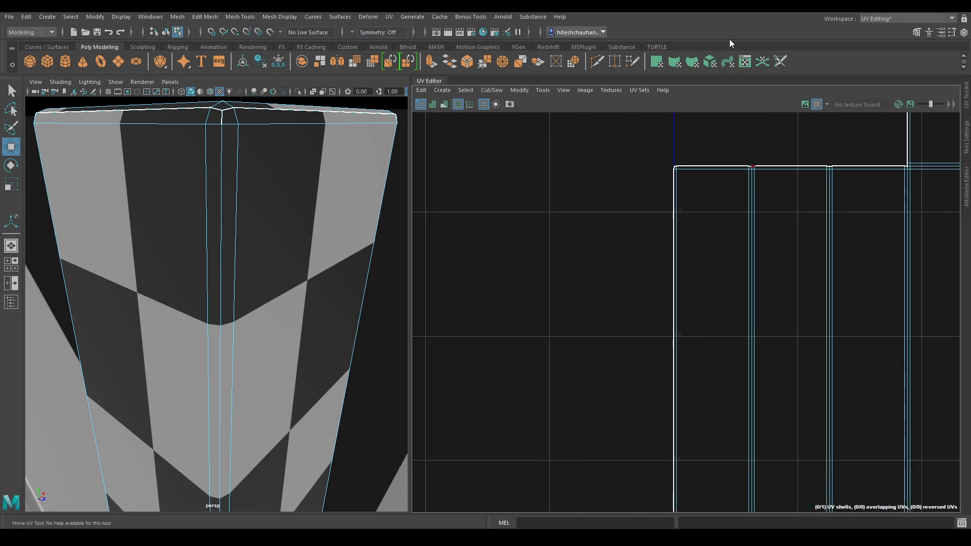
pyautogui.keyDown('alt'); pyautogui.moveTo(787, 253); pyautogui.dragTo(683, 140, button='middle'); pyautogui.keyUp('alt')
pyautogui.keyDown('alt'); pyautogui.moveTo(720, 253); pyautogui.dragTo(707, 84, button='middle'); pyautogui.keyUp('alt')
pyautogui.keyDown('alt'); pyautogui.moveTo(722, 473); pyautogui.dragTo(685, 165, button='middle'); pyautogui.keyUp('alt')
pyautogui.keyDown('alt'); pyautogui.moveTo(629, 318); pyautogui.dragTo(807, 498, button='right'); pyautogui.keyUp('alt')
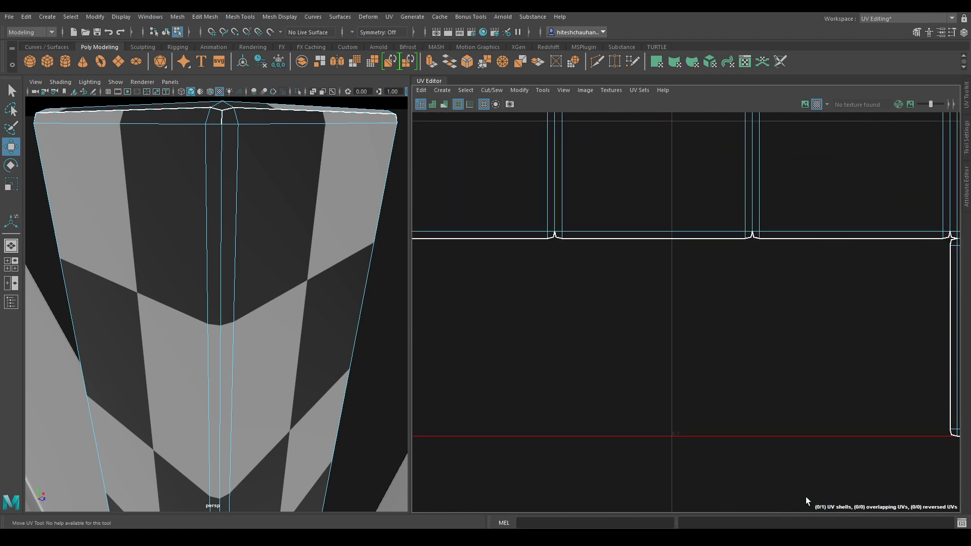
pyautogui.keyDown('alt'); pyautogui.moveTo(529, 236); pyautogui.dragTo(725, 286, button='middle'); pyautogui.keyUp('alt')
pyautogui.keyDown('alt'); pyautogui.moveTo(683, 259); pyautogui.dragTo(885, 435, button='right'); pyautogui.keyUp('alt')
pyautogui.keyDown('alt'); pyautogui.moveTo(885, 435); pyautogui.dragTo(635, 251, button='middle'); pyautogui.keyUp('alt')
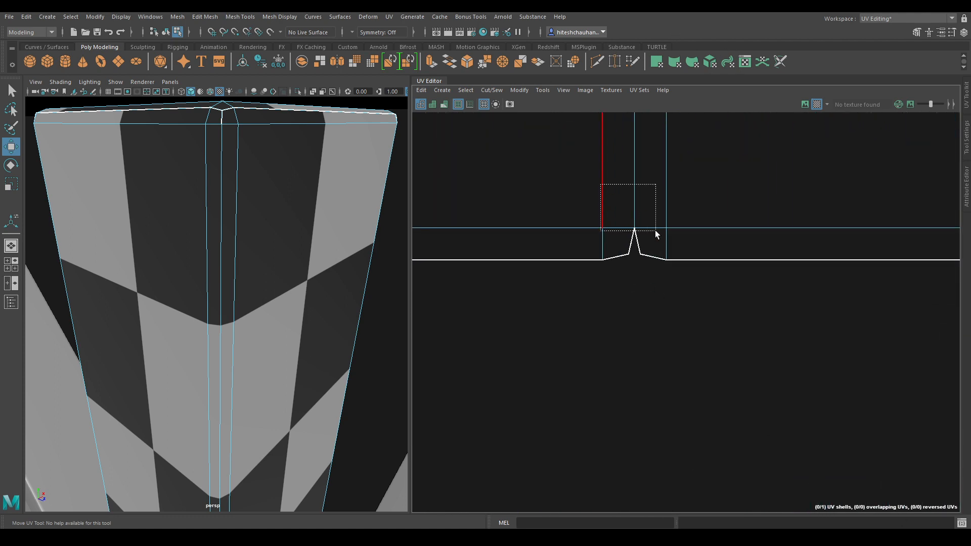
pyautogui.moveTo(655, 230); pyautogui.dragTo(656, 229)
pyautogui.hotkey('shift', 's')
pyautogui.keyDown('alt'); pyautogui.moveTo(767, 269); pyautogui.dragTo(505, 365, button='middle'); pyautogui.keyUp('alt')
pyautogui.keyDown('alt'); pyautogui.moveTo(742, 349); pyautogui.dragTo(318, 345, button='middle'); pyautogui.keyUp('alt')
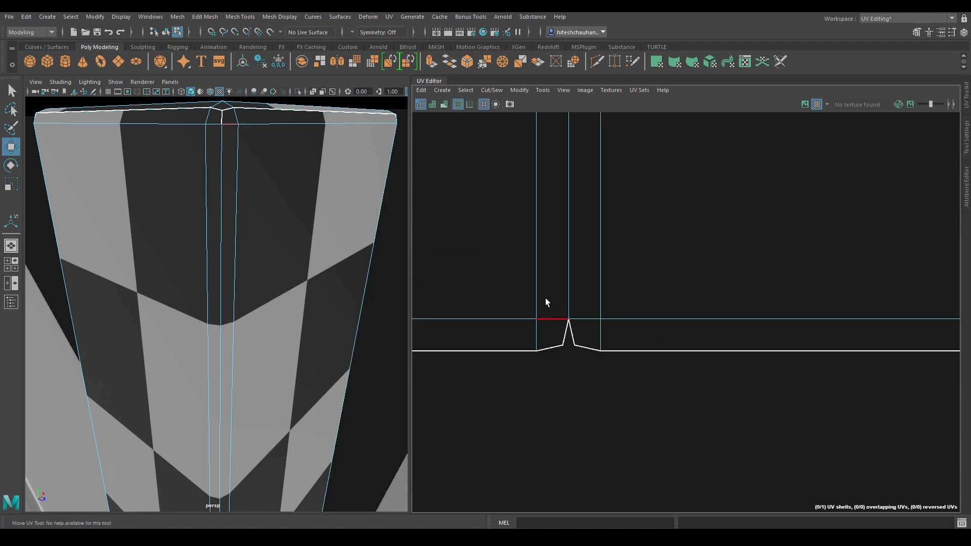
pyautogui.moveTo(530, 294); pyautogui.dragTo(587, 321)
pyautogui.hotkey('shift', 's')
# Step: Sew the split bevel edges at the inner corner where the lower end cap meets the side strips
pyautogui.keyDown('alt'); pyautogui.moveTo(792, 414); pyautogui.dragTo(772, 331, button='right'); pyautogui.keyUp('alt')
pyautogui.keyDown('alt'); pyautogui.moveTo(771, 332); pyautogui.dragTo(314, 326, button='middle'); pyautogui.keyUp('alt')
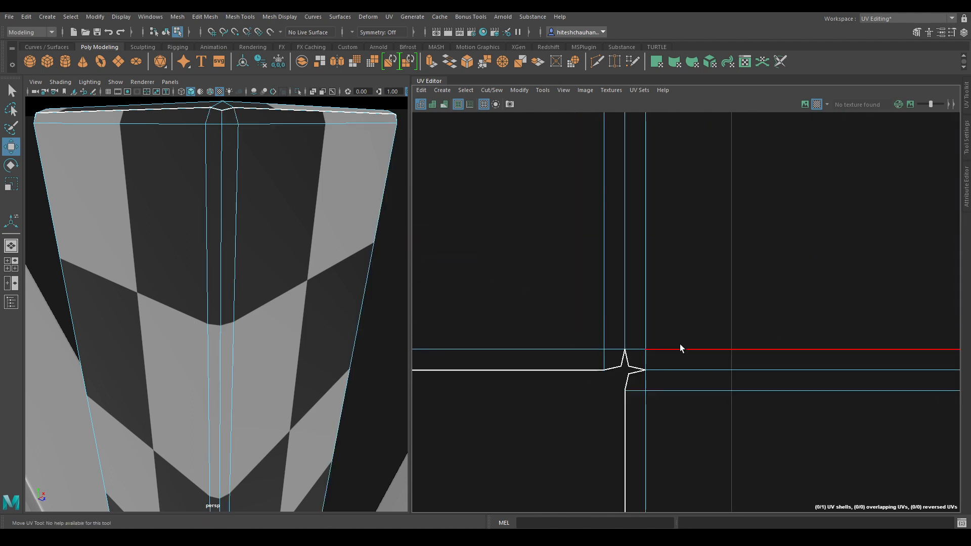
pyautogui.moveTo(609, 335); pyautogui.dragTo(653, 356)
pyautogui.keyDown('shift'); pyautogui.moveTo(664, 353); pyautogui.dragTo(671, 226, button='right'); pyautogui.keyUp('shift')
pyautogui.moveTo(651, 354); pyautogui.dragTo(636, 399)
pyautogui.keyDown('shift'); pyautogui.moveTo(667, 405); pyautogui.dragTo(681, 154, button='right'); pyautogui.keyUp('shift')
# Step: Sew the notch on the outer edge where the lower end cap joins the post's side strip
pyautogui.keyDown('alt'); pyautogui.moveTo(738, 378); pyautogui.dragTo(746, 253, button='right'); pyautogui.keyUp('alt')
pyautogui.keyDown('alt'); pyautogui.moveTo(790, 399); pyautogui.dragTo(766, 198, button='middle'); pyautogui.keyUp('alt')
pyautogui.keyDown('alt'); pyautogui.moveTo(837, 263); pyautogui.dragTo(713, 375, button='middle'); pyautogui.keyUp('alt')
pyautogui.keyDown('alt'); pyautogui.moveTo(740, 286); pyautogui.dragTo(803, 329, button='right'); pyautogui.keyUp('alt')
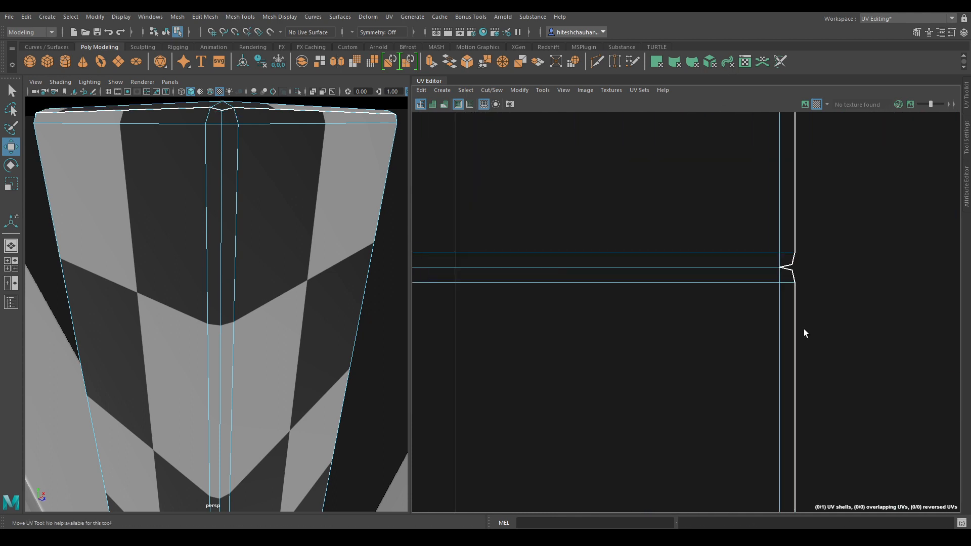
pyautogui.moveTo(776, 286); pyautogui.dragTo(789, 298)
pyautogui.hotkey('shift', 's')
# Step: Sew the notch on the outer edge where the upper end cap joins the post's side strip
pyautogui.keyDown('alt'); pyautogui.moveTo(780, 425); pyautogui.dragTo(758, 344, button='right'); pyautogui.keyUp('alt')
pyautogui.keyDown('alt'); pyautogui.moveTo(789, 324); pyautogui.dragTo(741, 521, button='middle'); pyautogui.keyUp('alt')
pyautogui.keyDown('alt'); pyautogui.moveTo(717, 385); pyautogui.dragTo(724, 165, button='right'); pyautogui.keyUp('alt')
pyautogui.keyDown('alt'); pyautogui.moveTo(758, 181); pyautogui.dragTo(751, 498, button='middle'); pyautogui.keyUp('alt')
pyautogui.keyDown('alt'); pyautogui.moveTo(683, 158); pyautogui.dragTo(690, 293, button='middle'); pyautogui.keyUp('alt')
pyautogui.keyDown('alt'); pyautogui.moveTo(690, 293); pyautogui.dragTo(767, 348, button='right'); pyautogui.keyUp('alt')
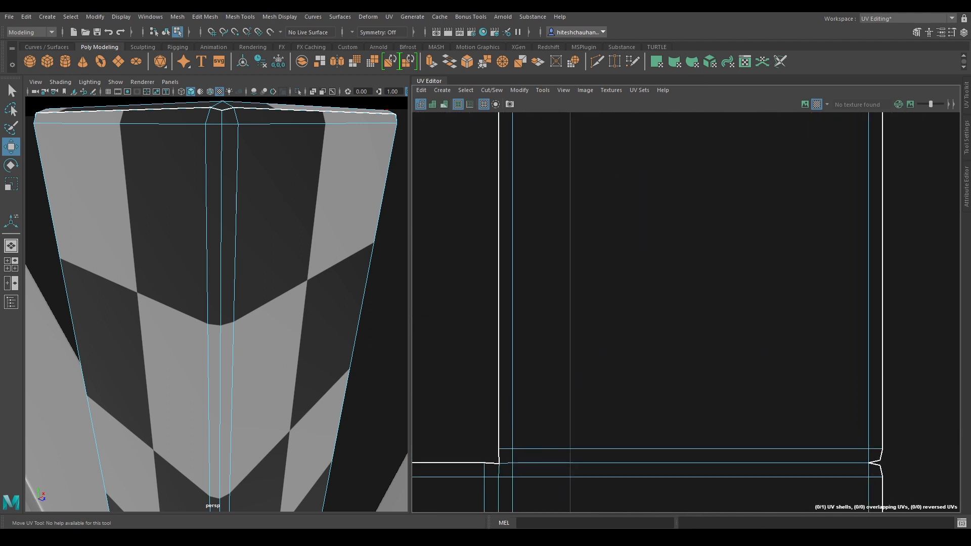
pyautogui.moveTo(871, 503); pyautogui.dragTo(871, 504)
pyautogui.hotkey('shift', 's')
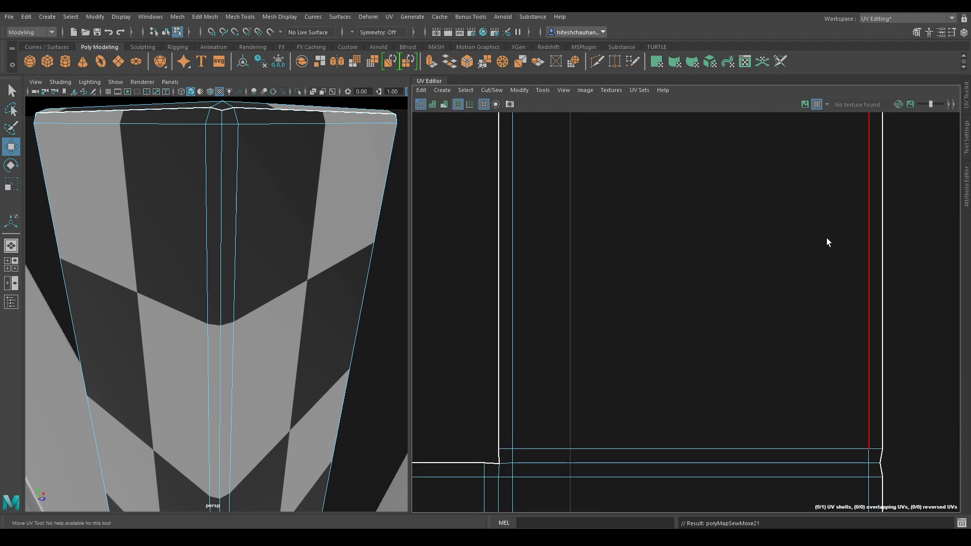
# Step: Lay out the post's repaired UV shell in the 0–1 space and return to object mode
pyautogui.press('f')
pyautogui.moveTo(705, 252); pyautogui.dragTo(651, 228, button='right')
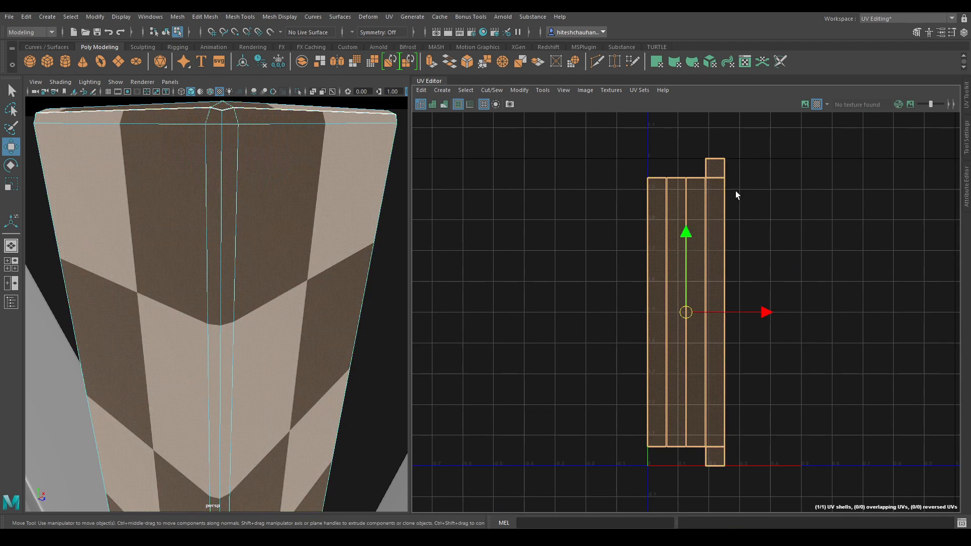
pyautogui.keyDown('shift'); pyautogui.moveTo(736, 191); pyautogui.dragTo(622, 244, button='right'); pyautogui.keyUp('shift')
pyautogui.keyDown('alt'); pyautogui.moveTo(344, 342); pyautogui.dragTo(298, 283, button='right'); pyautogui.keyUp('alt')
pyautogui.keyDown('alt'); pyautogui.moveTo(299, 283); pyautogui.dragTo(293, 217); pyautogui.keyUp('alt')
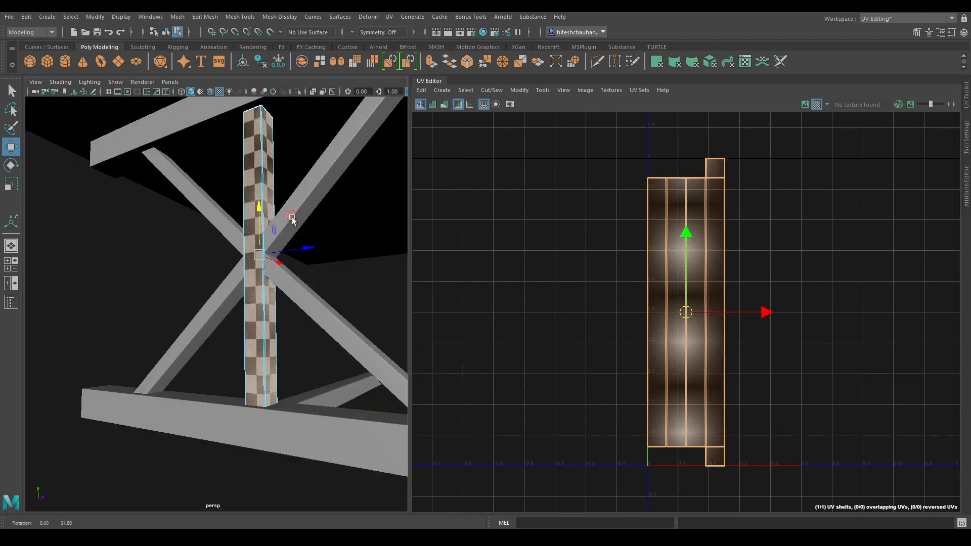
pyautogui.scroll(-4, 284, 238)
pyautogui.moveTo(306, 208); pyautogui.dragTo(345, 194, button='right')
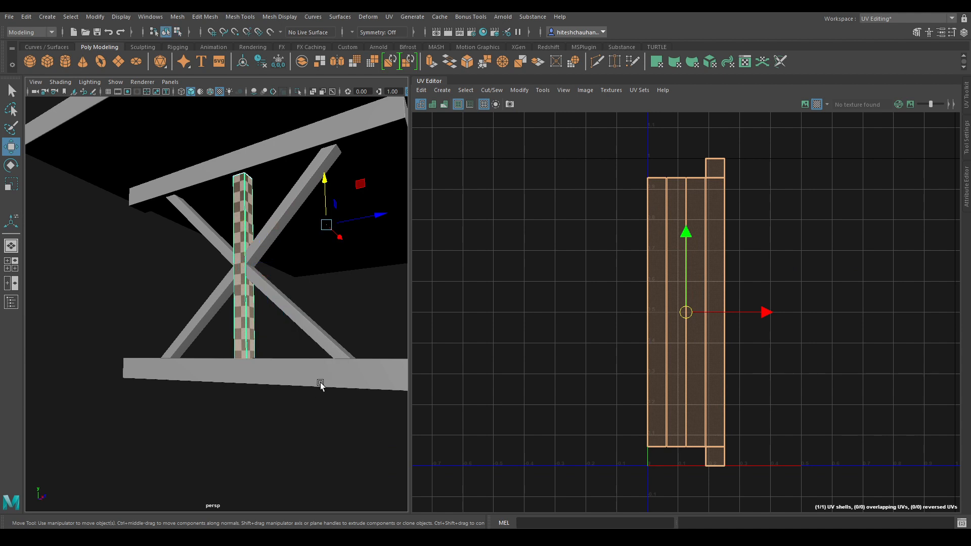
# Step: Combine the table frame's lower and upper beams into one mesh
pyautogui.click(321, 383)
pyautogui.keyDown('shift'); pyautogui.click(275, 157); pyautogui.keyUp('shift')
pyautogui.keyDown('shift'); pyautogui.moveTo(278, 159); pyautogui.dragTo(280, 160, button='right'); pyautogui.keyUp('shift')
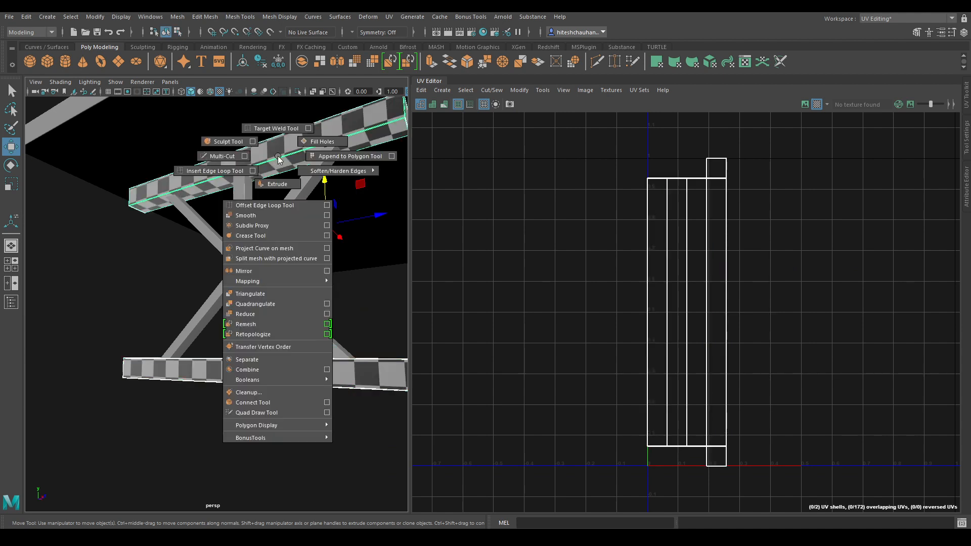
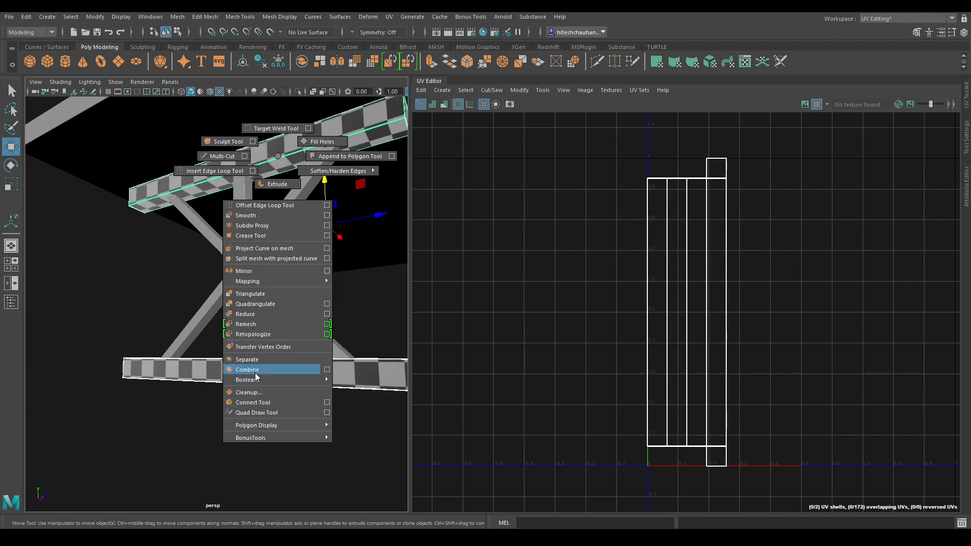
pyautogui.keyDown('shift'); pyautogui.moveTo(255, 372); pyautogui.dragTo(254, 372, button='right'); pyautogui.keyUp('shift')
# Step: Lay out the two beams' overlapping UV shells side by side in the 0–1 space
pyautogui.moveTo(799, 292); pyautogui.dragTo(685, 274, button='right')
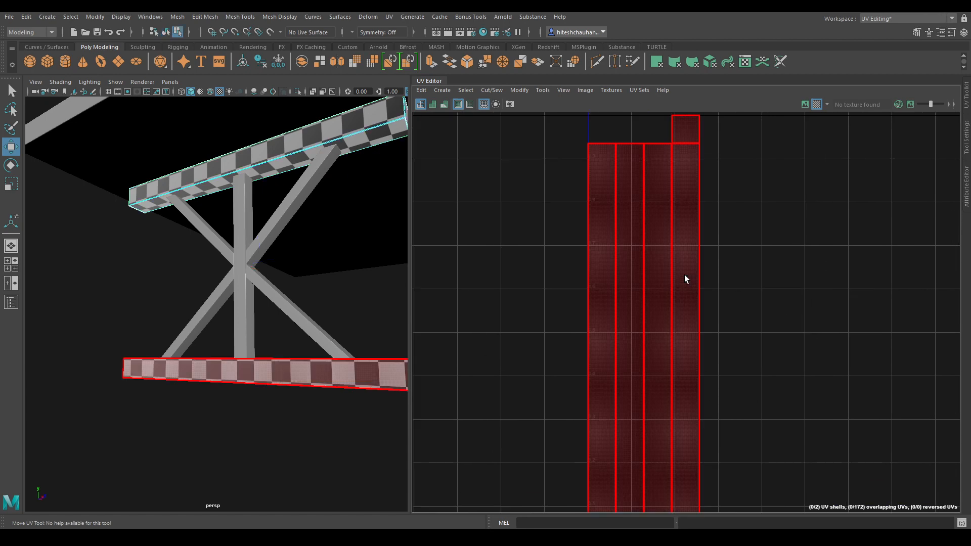
pyautogui.moveTo(685, 275); pyautogui.dragTo(496, 331)
pyautogui.keyDown('shift'); pyautogui.moveTo(794, 210); pyautogui.dragTo(666, 260, button='right'); pyautogui.keyUp('shift')
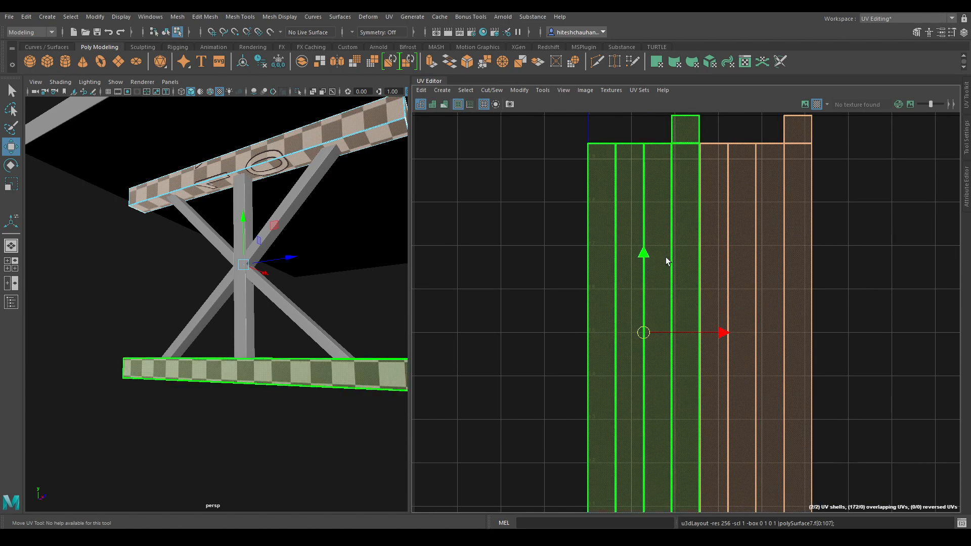
# Step: Sew the split bevel edges at the inner corner where the lower beam shell's upper end cap meets the side strips
pyautogui.scroll(8, 657, 248)
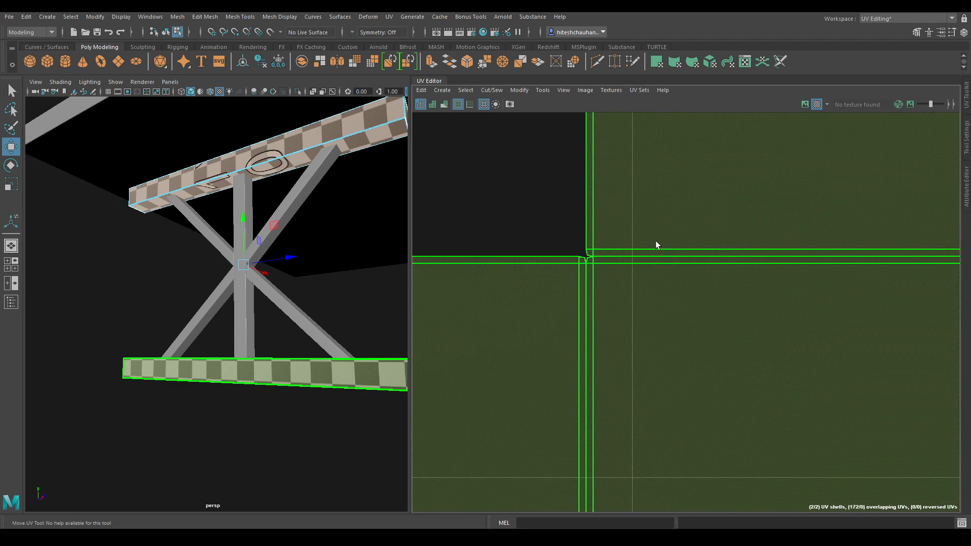
pyautogui.moveTo(602, 213); pyautogui.dragTo(604, 188, button='right')
pyautogui.keyDown('alt'); pyautogui.moveTo(536, 195); pyautogui.dragTo(594, 245, button='right'); pyautogui.keyUp('alt')
pyautogui.click(602, 257)
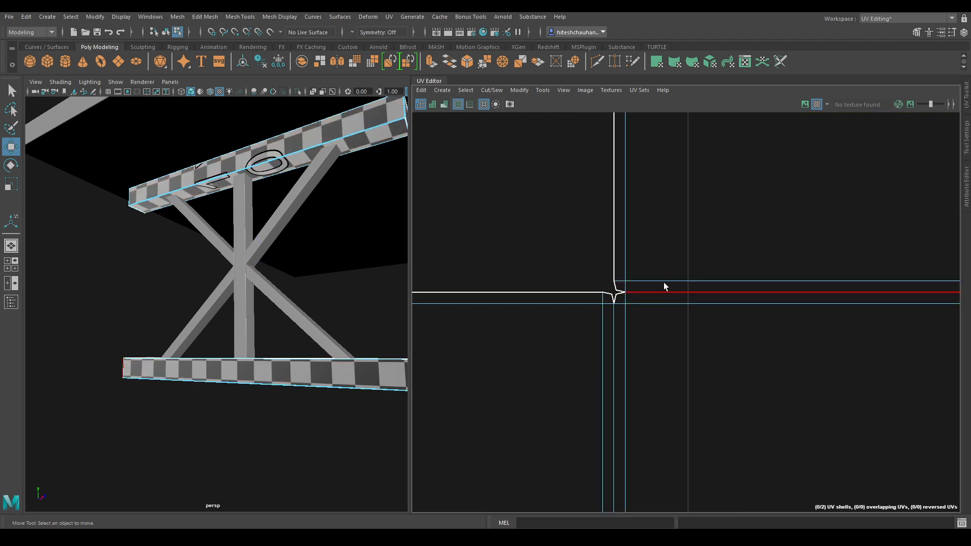
pyautogui.moveTo(627, 313); pyautogui.dragTo(590, 301)
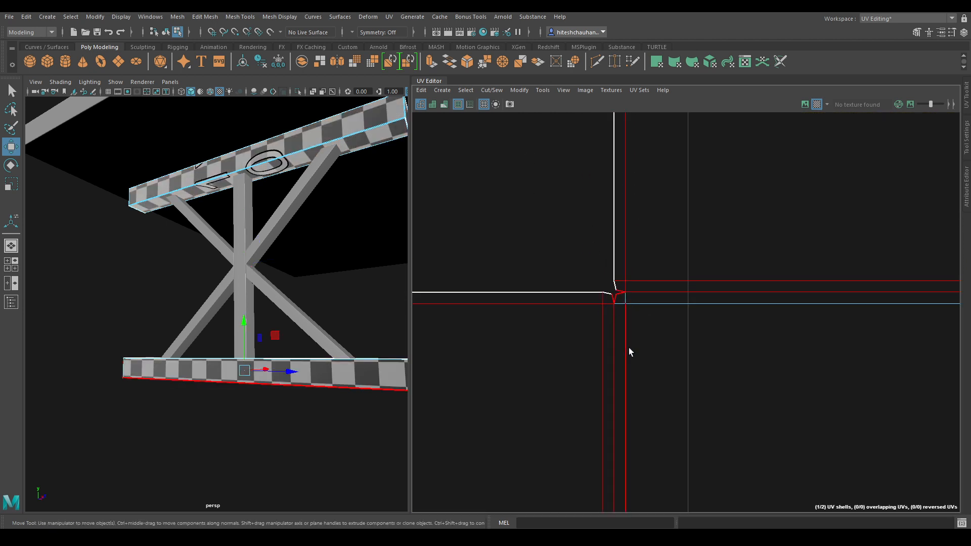
pyautogui.keyDown('shift'); pyautogui.moveTo(635, 349); pyautogui.dragTo(659, 243, button='right'); pyautogui.keyUp('shift')
# Step: Sew the notches between the side strips along the upper border of the lower beam's UV shell
pyautogui.scroll(-3, 600, 365)
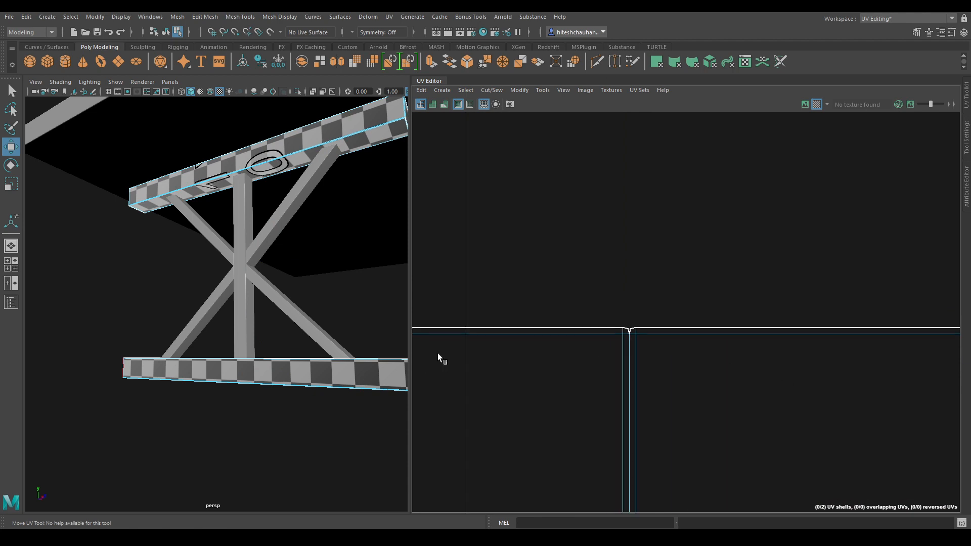
pyautogui.keyDown('shift'); pyautogui.moveTo(601, 330); pyautogui.dragTo(601, 330); pyautogui.keyUp('shift')
pyautogui.keyDown('shift'); pyautogui.moveTo(633, 401); pyautogui.dragTo(621, 220, button='right'); pyautogui.keyUp('shift')
pyautogui.keyDown('alt'); pyautogui.keyDown('shift'); pyautogui.moveTo(568, 356); pyautogui.dragTo(967, 357, button='middle'); pyautogui.keyUp('shift'); pyautogui.keyUp('alt')
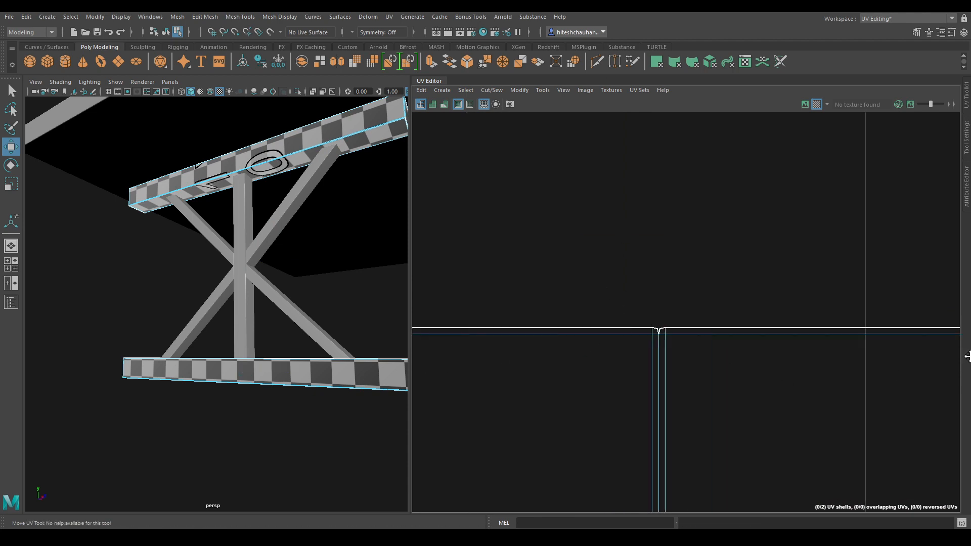
pyautogui.keyDown('shift'); pyautogui.moveTo(606, 342); pyautogui.dragTo(601, 331); pyautogui.keyUp('shift')
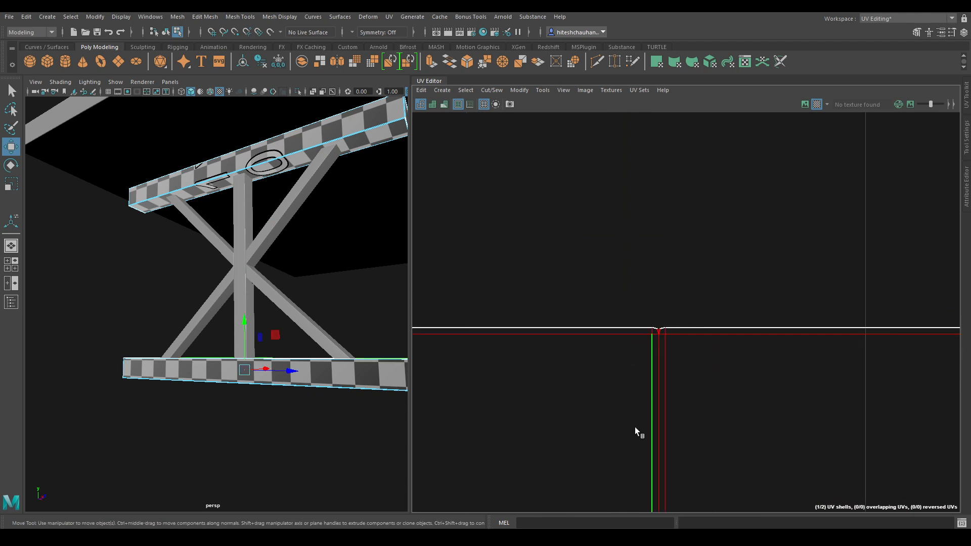
pyautogui.keyDown('shift'); pyautogui.moveTo(635, 427); pyautogui.dragTo(621, 335, button='right'); pyautogui.keyUp('shift')
# Step: Sew the strip notches and inner cap corner along the lower border of the lower beam's UV shell
pyautogui.keyDown('alt'); pyautogui.moveTo(621, 335); pyautogui.dragTo(966, 286, button='middle'); pyautogui.keyUp('alt')
pyautogui.keyDown('alt'); pyautogui.moveTo(664, 416); pyautogui.dragTo(651, 184, button='right'); pyautogui.keyUp('alt')
pyautogui.keyDown('alt'); pyautogui.moveTo(687, 339); pyautogui.dragTo(678, 207, button='right'); pyautogui.keyUp('alt')
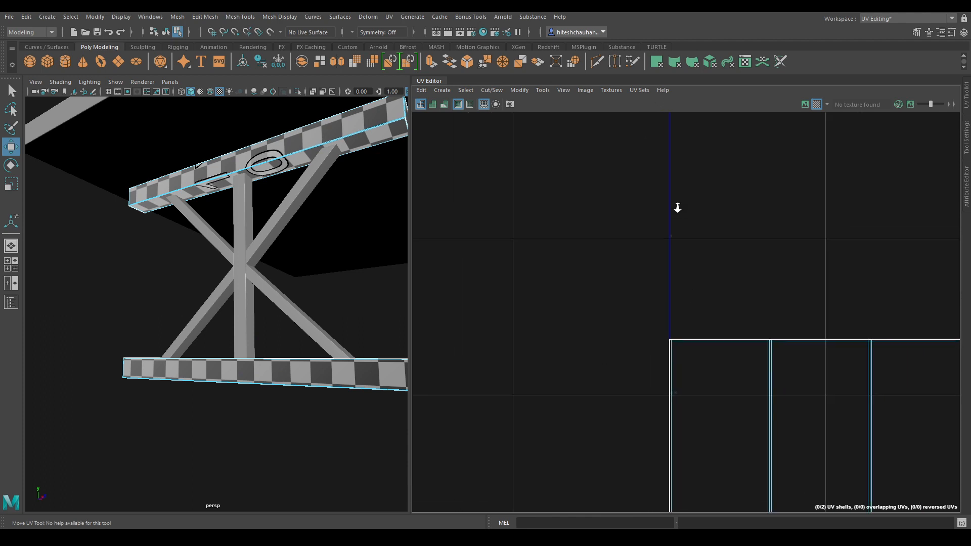
pyautogui.keyDown('alt'); pyautogui.moveTo(761, 508); pyautogui.dragTo(686, 94, button='middle'); pyautogui.keyUp('alt')
pyautogui.keyDown('alt'); pyautogui.moveTo(711, 511); pyautogui.dragTo(684, 72, button='middle'); pyautogui.keyUp('alt')
pyautogui.moveTo(712, 341)
pyautogui.keyDown('alt'); pyautogui.mouseDown(button='right')
pyautogui.moveTo(698, 309)
pyautogui.moveTo(728, 349)
pyautogui.mouseUp(button='right'); pyautogui.keyUp('alt')
pyautogui.keyDown('alt'); pyautogui.moveTo(731, 420); pyautogui.dragTo(729, 270, button='middle'); pyautogui.keyUp('alt')
pyautogui.keyDown('alt'); pyautogui.moveTo(730, 270); pyautogui.dragTo(786, 354, button='right'); pyautogui.keyUp('alt')
pyautogui.keyDown('alt'); pyautogui.moveTo(786, 424); pyautogui.dragTo(619, 432, button='middle'); pyautogui.keyUp('alt')
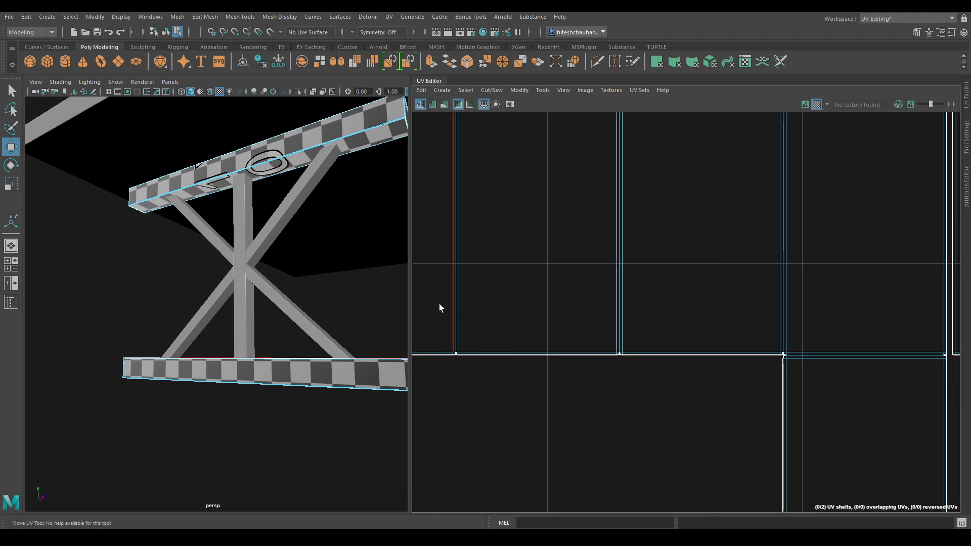
pyautogui.moveTo(807, 353); pyautogui.dragTo(807, 352)
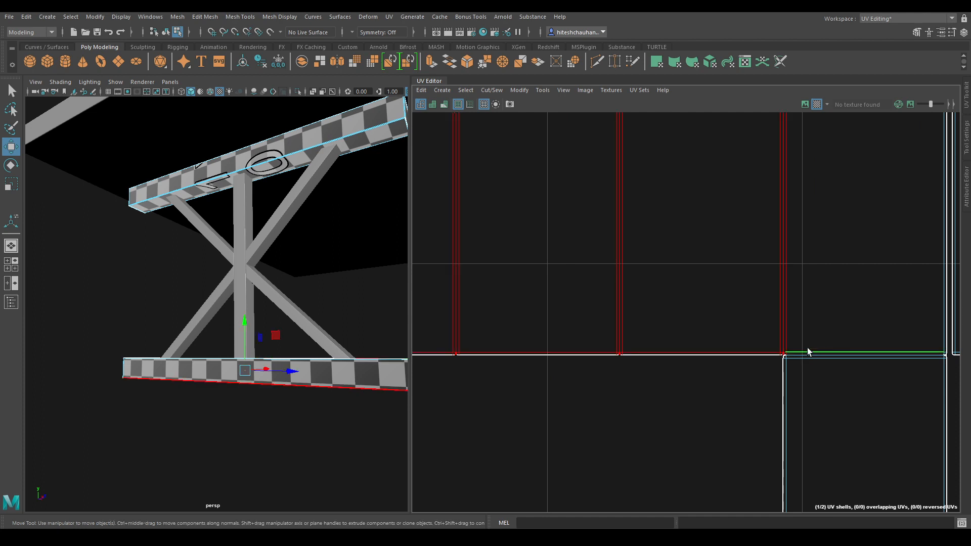
pyautogui.keyDown('shift'); pyautogui.moveTo(799, 299); pyautogui.dragTo(798, 247, button='right'); pyautogui.keyUp('shift')
# Step: Sew the notch on the outer edge where the lower end cap joins the side strip of the lower beam's shell
pyautogui.moveTo(786, 385); pyautogui.dragTo(785, 384)
pyautogui.keyDown('alt'); pyautogui.moveTo(821, 195); pyautogui.dragTo(819, 320, button='right'); pyautogui.keyUp('alt')
pyautogui.keyDown('alt'); pyautogui.moveTo(819, 321); pyautogui.dragTo(691, 258, button='middle'); pyautogui.keyUp('alt')
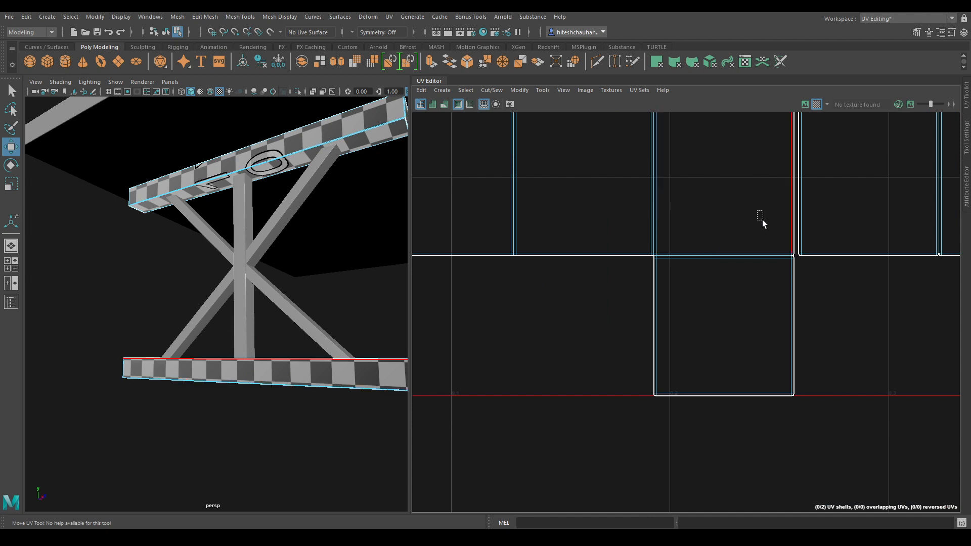
pyautogui.moveTo(792, 304); pyautogui.dragTo(794, 306)
pyautogui.keyDown('shift'); pyautogui.moveTo(781, 325); pyautogui.dragTo(761, 167, button='right'); pyautogui.keyUp('shift')
# Step: Sew the notch on the outer edge where the upper end cap joins the side strip of the lower beam's shell
pyautogui.keyDown('alt'); pyautogui.moveTo(797, 167); pyautogui.dragTo(662, 509, button='middle'); pyautogui.keyUp('alt')
pyautogui.keyDown('alt'); pyautogui.moveTo(682, 131); pyautogui.dragTo(665, 445, button='middle'); pyautogui.keyUp('alt')
pyautogui.keyDown('alt'); pyautogui.moveTo(699, 133); pyautogui.dragTo(715, 347, button='middle'); pyautogui.keyUp('alt')
pyautogui.keyDown('alt'); pyautogui.moveTo(693, 139); pyautogui.dragTo(709, 510, button='middle'); pyautogui.keyUp('alt')
pyautogui.keyDown('alt'); pyautogui.moveTo(686, 133); pyautogui.dragTo(693, 529, button='middle'); pyautogui.keyUp('alt')
pyautogui.keyDown('alt'); pyautogui.moveTo(695, 429); pyautogui.dragTo(699, 514, button='right'); pyautogui.keyUp('alt')
pyautogui.keyDown('alt'); pyautogui.moveTo(704, 481); pyautogui.dragTo(717, 327, button='middle'); pyautogui.keyUp('alt')
pyautogui.keyDown('alt'); pyautogui.moveTo(717, 328); pyautogui.dragTo(759, 489, button='right'); pyautogui.keyUp('alt')
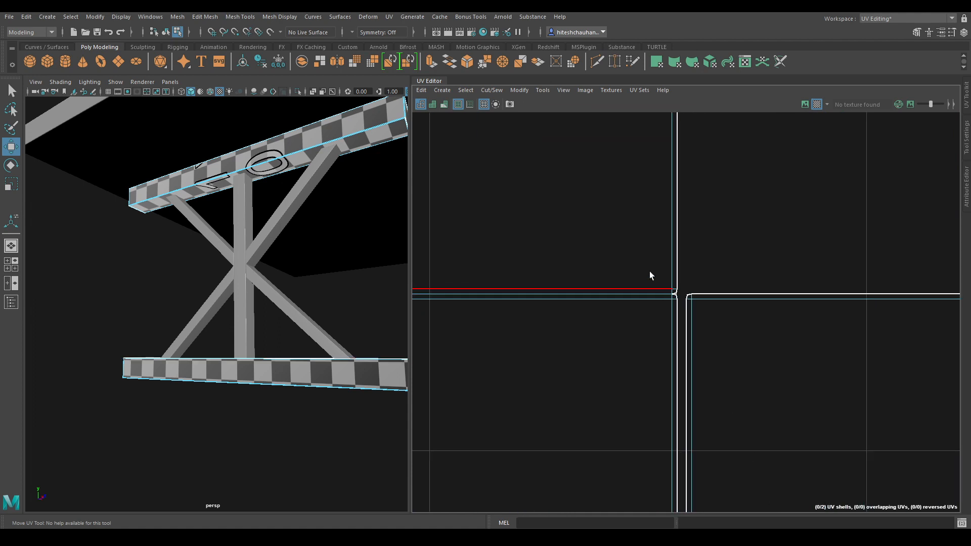
pyautogui.keyDown('alt'); pyautogui.moveTo(905, 306); pyautogui.dragTo(420, 275, button='middle'); pyautogui.keyUp('alt')
pyautogui.moveTo(887, 294); pyautogui.dragTo(967, 262)
pyautogui.hotkey('ctrl', 'z')
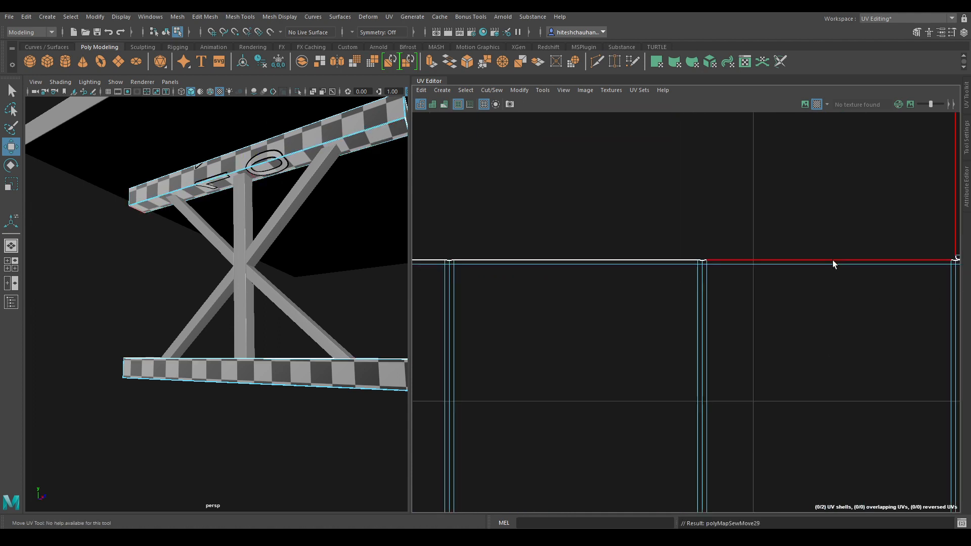
# Step: Sew the inner corner and the outer-edge notch where the upper beam shell's upper end cap meets the side strips
pyautogui.keyDown('alt'); pyautogui.moveTo(837, 271); pyautogui.dragTo(647, 359, button='middle'); pyautogui.keyUp('alt')
pyautogui.moveTo(773, 407); pyautogui.dragTo(770, 415)
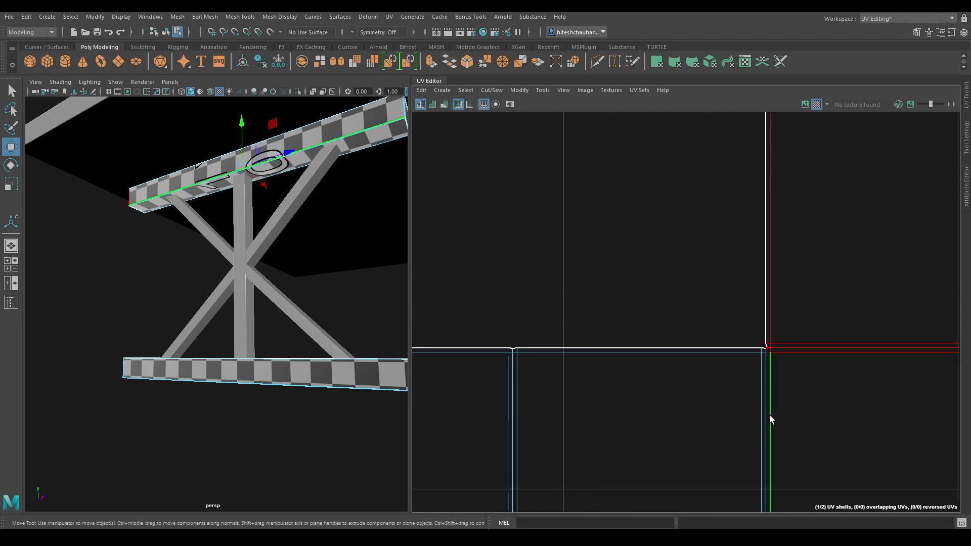
pyautogui.hotkey('ctrl', 'z')
pyautogui.keyDown('alt'); pyautogui.moveTo(859, 302); pyautogui.dragTo(742, 467, button='middle'); pyautogui.keyUp('alt')
pyautogui.keyDown('alt'); pyautogui.moveTo(826, 416); pyautogui.dragTo(714, 101, button='middle'); pyautogui.keyUp('alt')
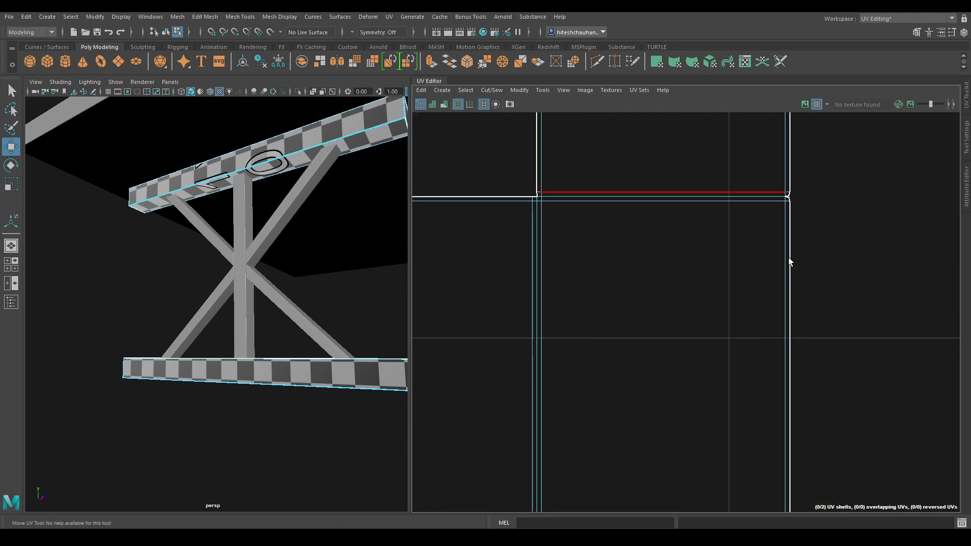
pyautogui.moveTo(784, 243); pyautogui.dragTo(787, 245)
pyautogui.hotkey('shift', 's')
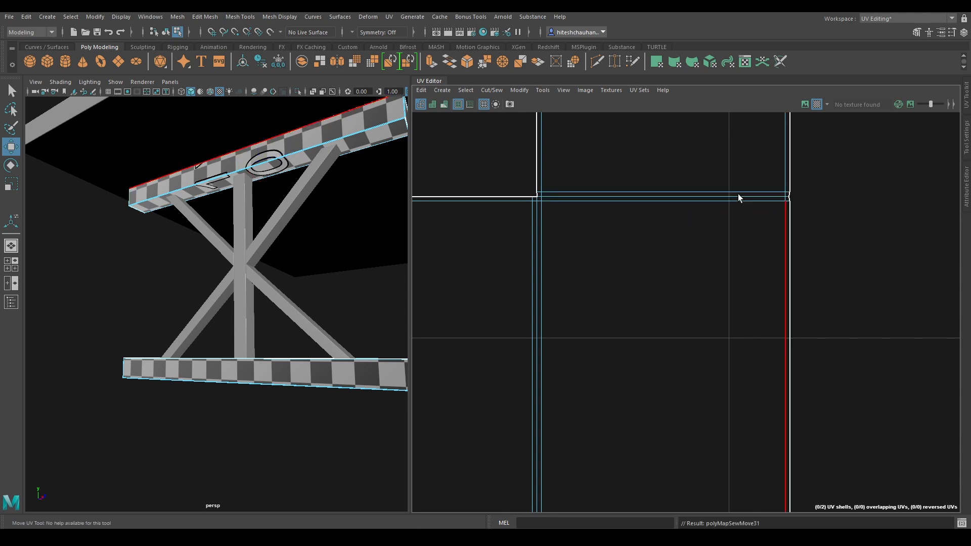
# Step: Sew the split bevel edges at the inner corner where the upper beam shell's lower end cap meets the side strips
pyautogui.keyDown('alt'); pyautogui.moveTo(739, 197); pyautogui.dragTo(729, 180, button='right'); pyautogui.keyUp('alt')
pyautogui.keyDown('alt'); pyautogui.moveTo(769, 493); pyautogui.dragTo(775, 207, button='middle'); pyautogui.keyUp('alt')
pyautogui.keyDown('alt'); pyautogui.moveTo(779, 374); pyautogui.dragTo(758, 212, button='right'); pyautogui.keyUp('alt')
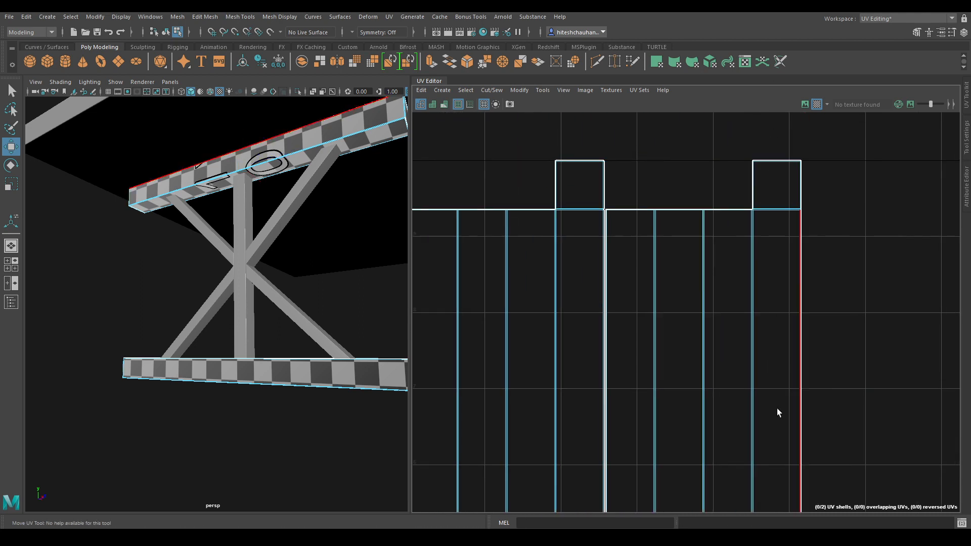
pyautogui.keyDown('alt'); pyautogui.moveTo(777, 408); pyautogui.dragTo(785, 229, button='middle'); pyautogui.keyUp('alt')
pyautogui.keyDown('alt'); pyautogui.moveTo(756, 457); pyautogui.dragTo(740, 259, button='middle'); pyautogui.keyUp('alt')
pyautogui.keyDown('alt'); pyautogui.moveTo(740, 259); pyautogui.dragTo(720, 308, button='right'); pyautogui.keyUp('alt')
pyautogui.keyDown('alt'); pyautogui.moveTo(720, 308); pyautogui.dragTo(630, 479, button='middle'); pyautogui.keyUp('alt')
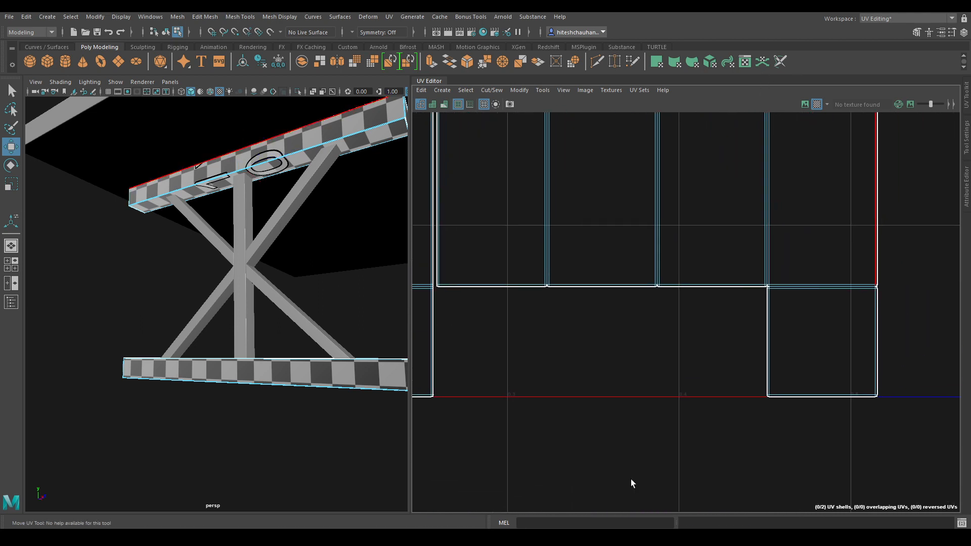
pyautogui.moveTo(833, 284); pyautogui.dragTo(833, 286)
pyautogui.moveTo(517, 246); pyautogui.dragTo(821, 256)
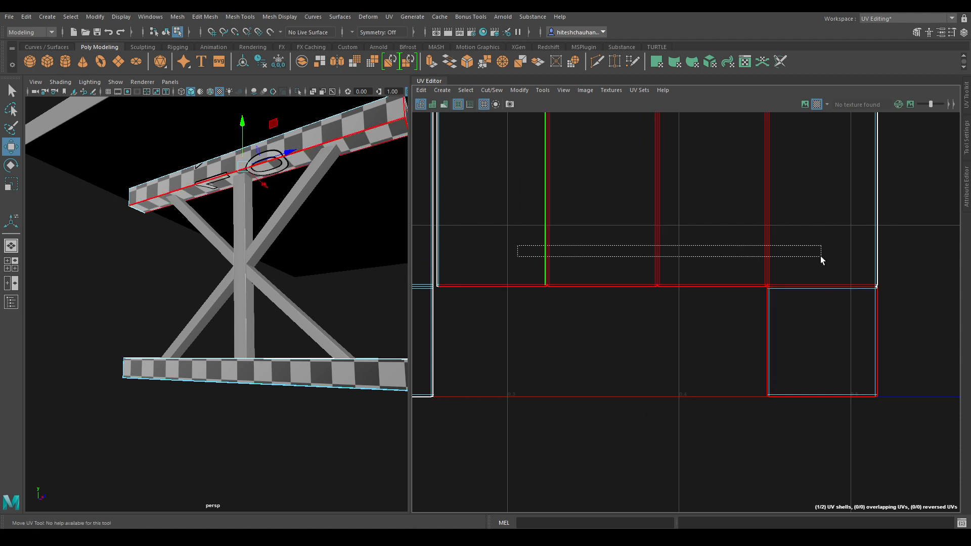
pyautogui.moveTo(861, 283); pyautogui.dragTo(861, 285)
pyautogui.keyDown('alt'); pyautogui.moveTo(638, 247); pyautogui.dragTo(854, 357, button='right'); pyautogui.keyUp('alt')
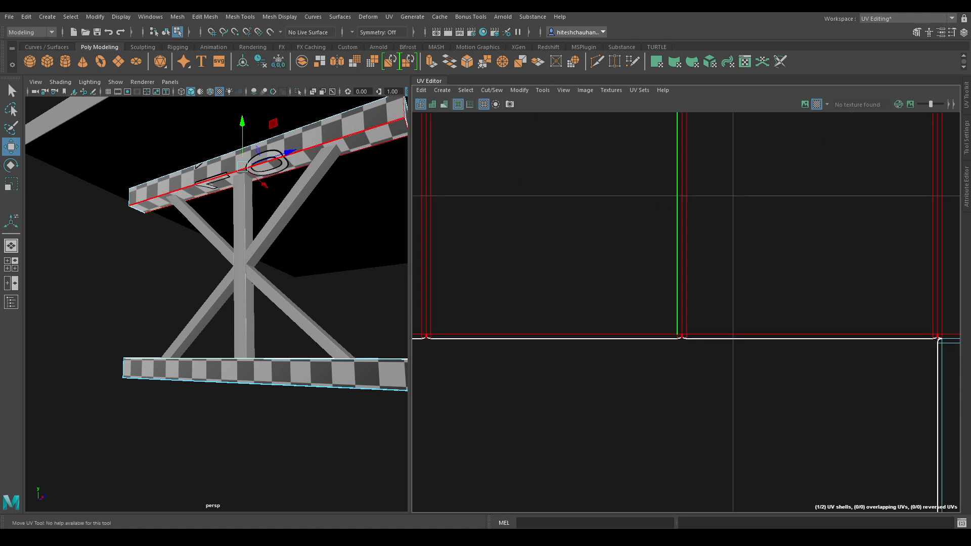
pyautogui.keyDown('alt'); pyautogui.moveTo(855, 357); pyautogui.dragTo(533, 348, button='middle'); pyautogui.keyUp('alt')
pyautogui.keyDown('alt'); pyautogui.moveTo(592, 345); pyautogui.dragTo(720, 373, button='right'); pyautogui.keyUp('alt')
pyautogui.click(721, 374)
pyautogui.moveTo(684, 285); pyautogui.dragTo(636, 349)
pyautogui.click(675, 160)
# Step: Sew the notch on the outer edge where the lower end cap joins the side strip of the upper beam's shell
pyautogui.keyDown('alt'); pyautogui.moveTo(854, 365); pyautogui.dragTo(537, 314, button='middle'); pyautogui.keyUp('alt')
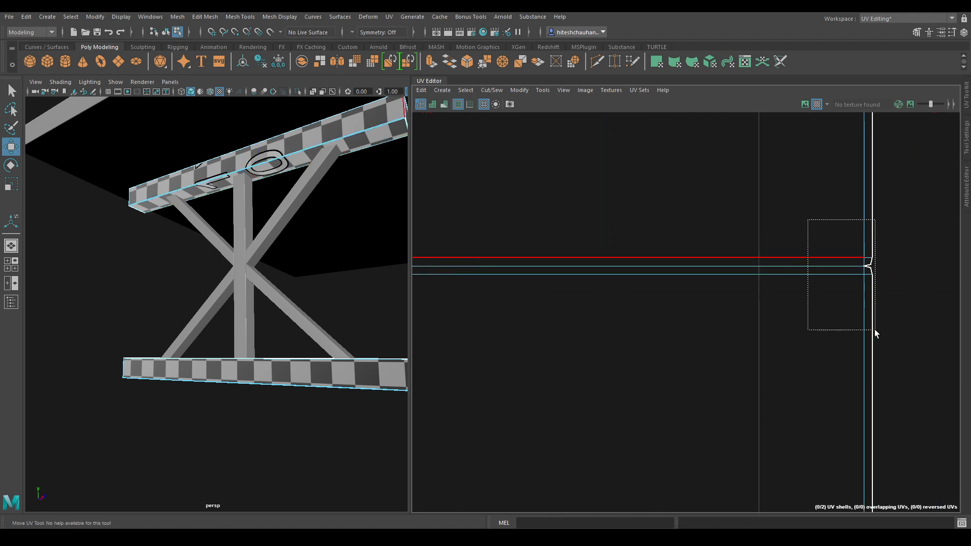
pyautogui.moveTo(875, 330); pyautogui.dragTo(867, 327)
pyautogui.keyDown('shift'); pyautogui.moveTo(821, 351); pyautogui.dragTo(830, 257, button='right'); pyautogui.keyUp('shift')
pyautogui.keyDown('alt'); pyautogui.moveTo(817, 357); pyautogui.dragTo(748, 265, button='right'); pyautogui.keyUp('alt')
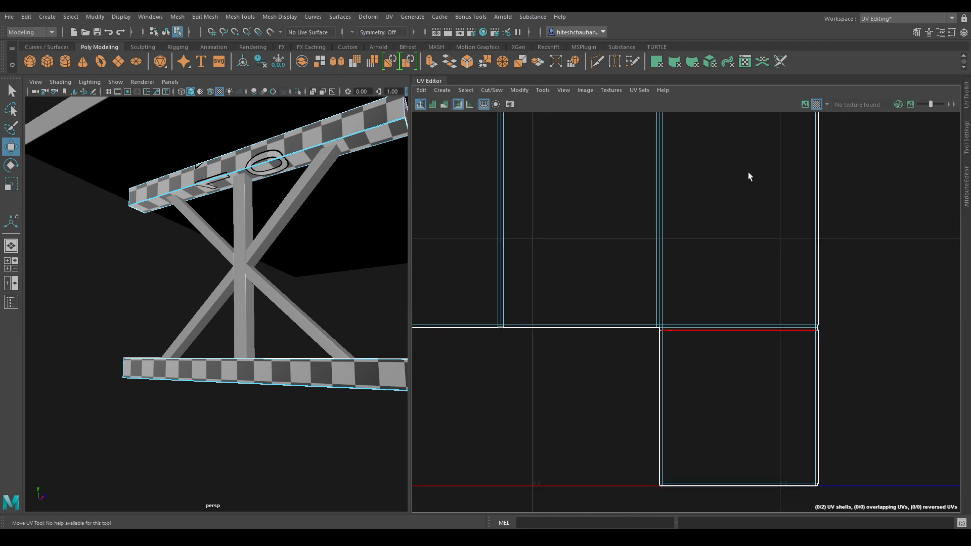
# Step: Lay out both beams' repaired UV shells in the 0–1 space and return to object mode
pyautogui.press('f')
pyautogui.moveTo(733, 192); pyautogui.dragTo(694, 179, button='right')
pyautogui.moveTo(960, 197); pyautogui.dragTo(582, 323)
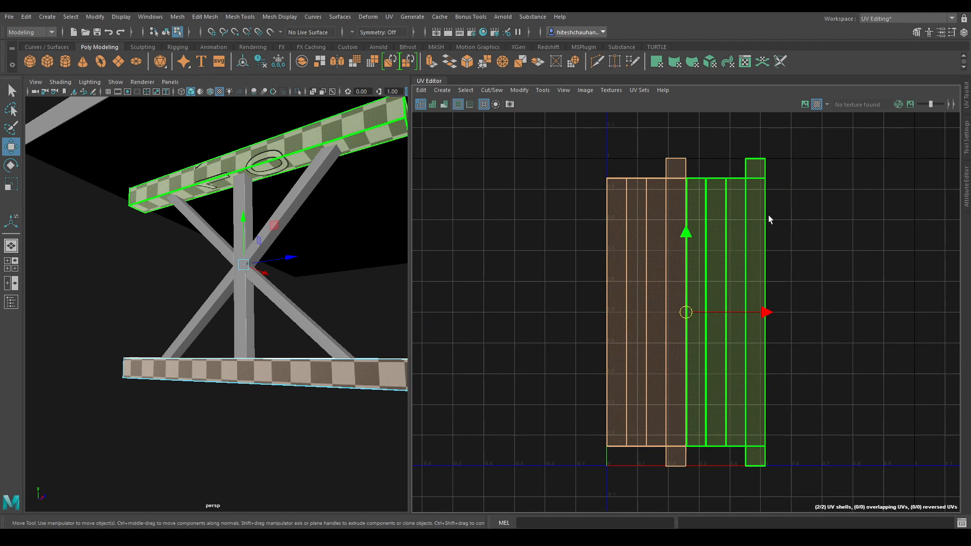
pyautogui.keyDown('shift'); pyautogui.moveTo(769, 215); pyautogui.dragTo(674, 257, button='right'); pyautogui.keyUp('shift')
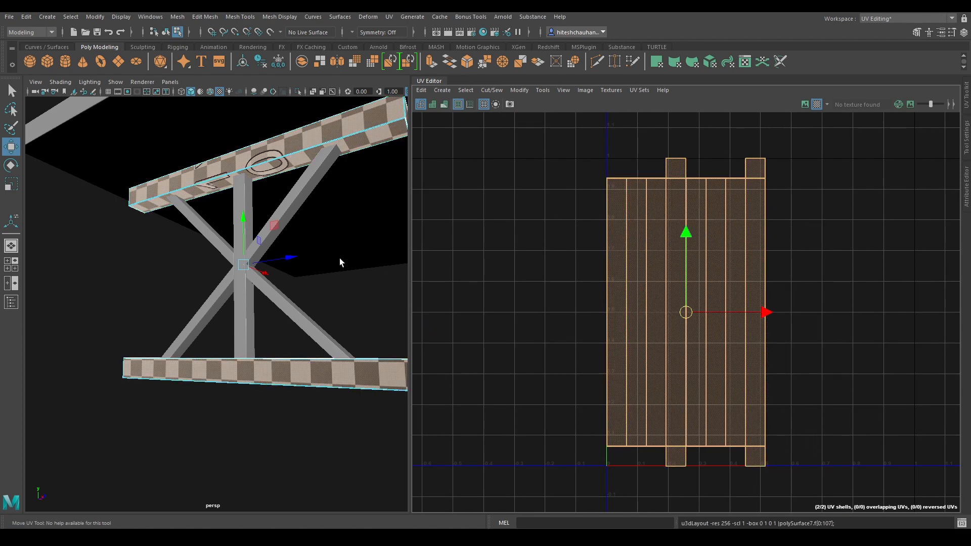
pyautogui.moveTo(340, 262); pyautogui.dragTo(371, 238, button='right')
# Step: Remove the two diagonal braces on one side of the post, keeping the pair on the other side
pyautogui.click(239, 305)
pyautogui.click(240, 307)
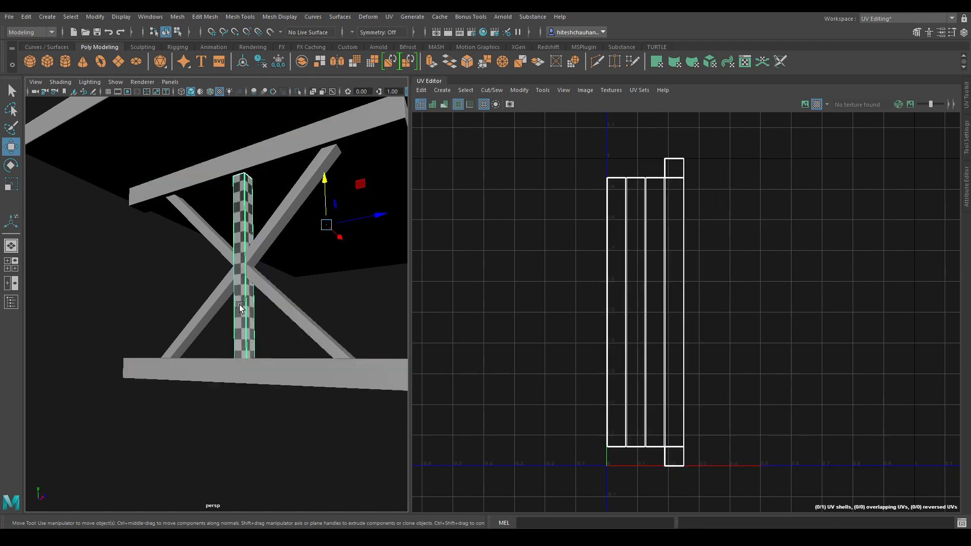
pyautogui.keyDown('alt'); pyautogui.moveTo(240, 307); pyautogui.dragTo(256, 345); pyautogui.keyUp('alt')
pyautogui.click(257, 296)
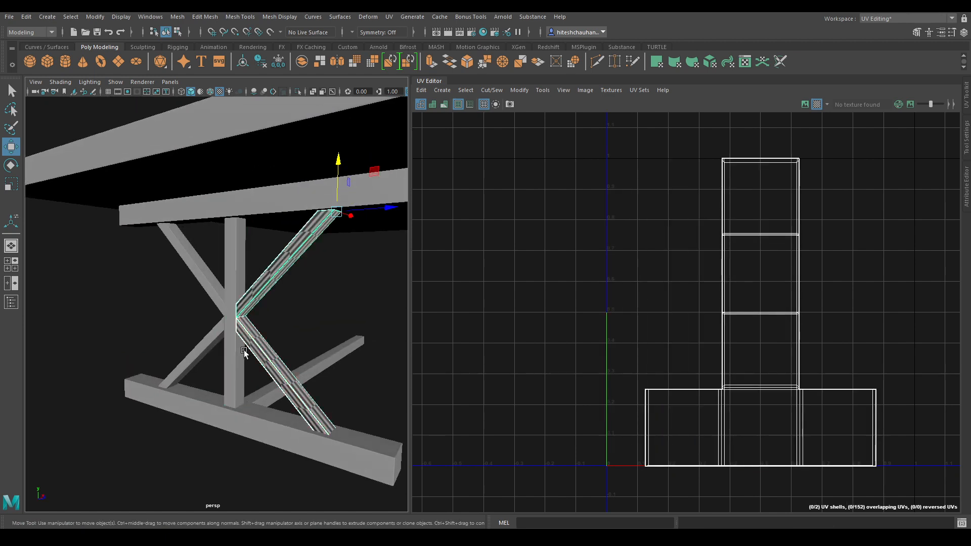
pyautogui.click(203, 342)
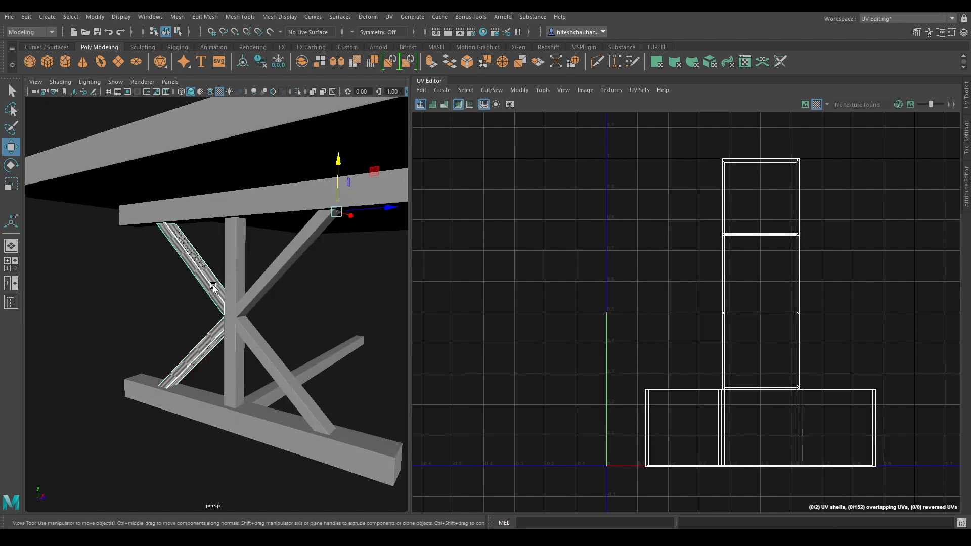
pyautogui.click(221, 331)
pyautogui.click(253, 349)
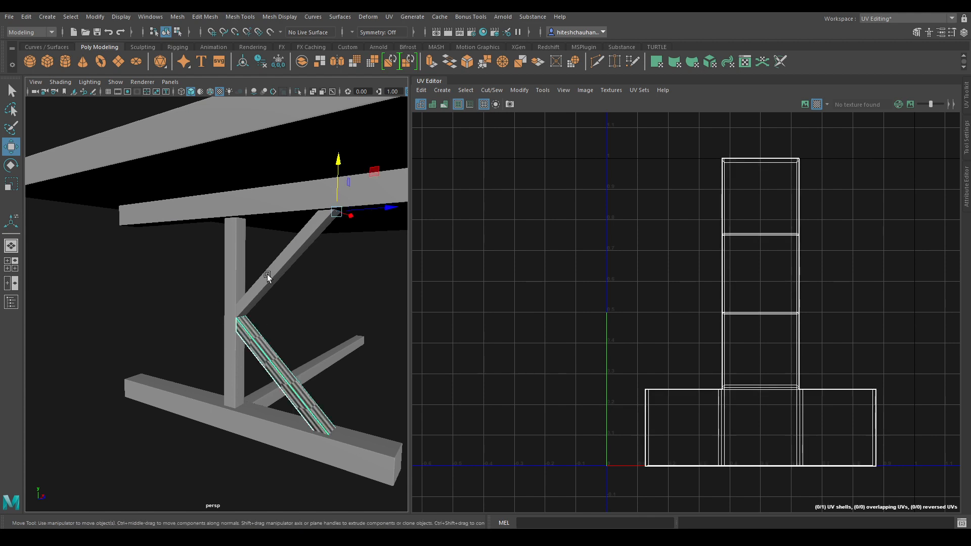
pyautogui.keyDown('shift'); pyautogui.click(267, 274); pyautogui.keyUp('shift')
pyautogui.click(146, 287)
# Step: Select the remaining lower diagonal brace and hide all unselected objects
pyautogui.keyDown('alt'); pyautogui.moveTo(256, 410); pyautogui.dragTo(223, 436); pyautogui.keyUp('alt')
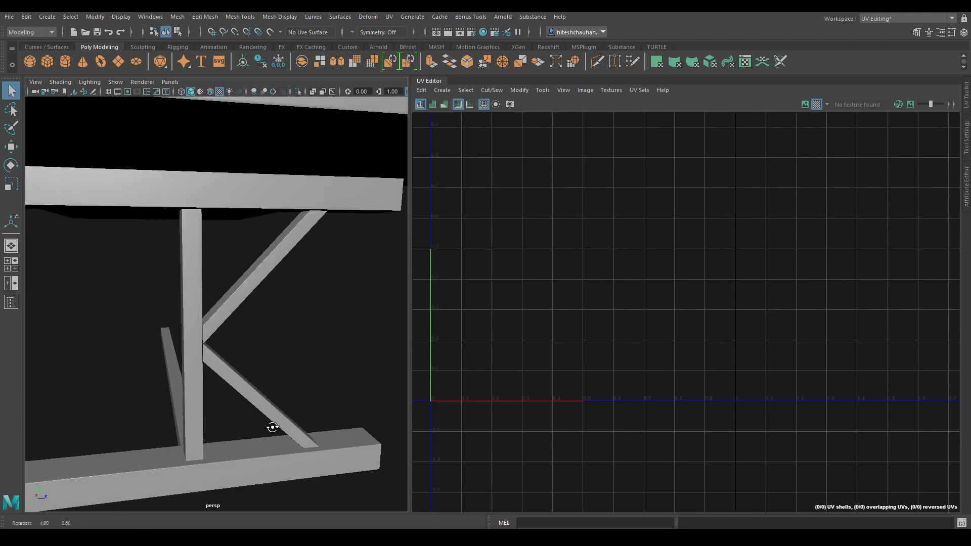
pyautogui.keyDown('alt'); pyautogui.moveTo(222, 436); pyautogui.dragTo(234, 467, button='right'); pyautogui.keyUp('alt')
pyautogui.click(223, 432)
pyautogui.keyDown('alt'); pyautogui.moveTo(224, 432); pyautogui.dragTo(256, 376); pyautogui.keyUp('alt')
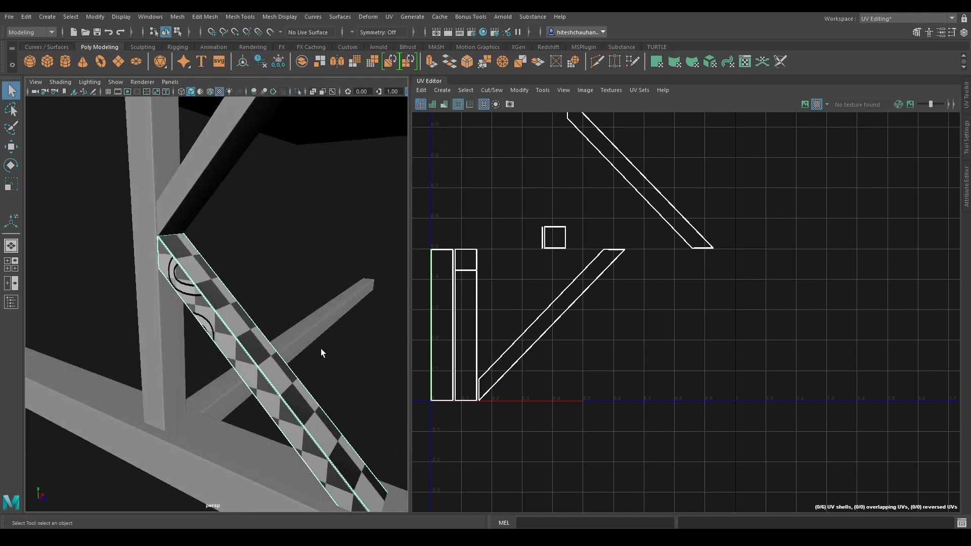
pyautogui.hotkey('alt', 'h')
# Step: Create a camera-based UV projection for the lower diagonal brace
pyautogui.click(441, 90)
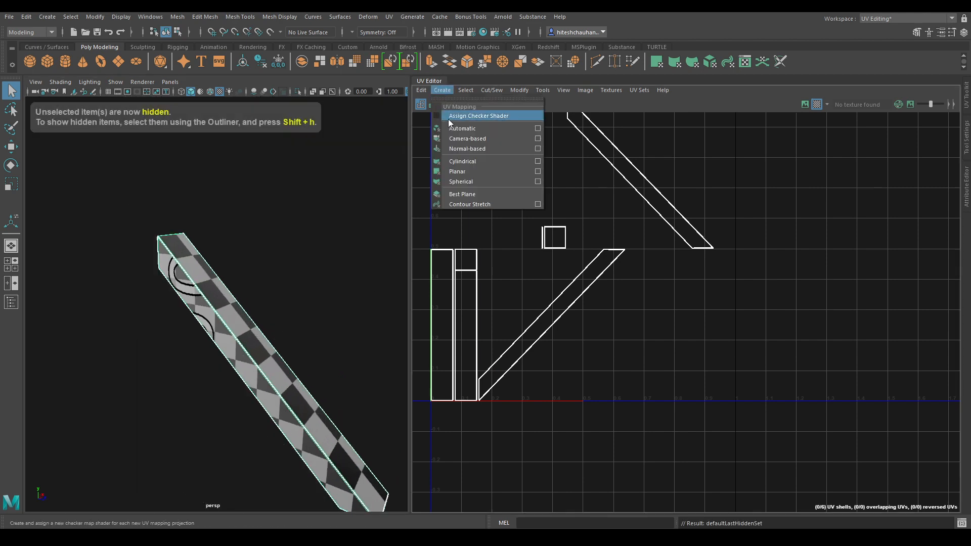
pyautogui.click(456, 140)
pyautogui.keyDown('alt'); pyautogui.moveTo(271, 264); pyautogui.dragTo(268, 275); pyautogui.keyUp('alt')
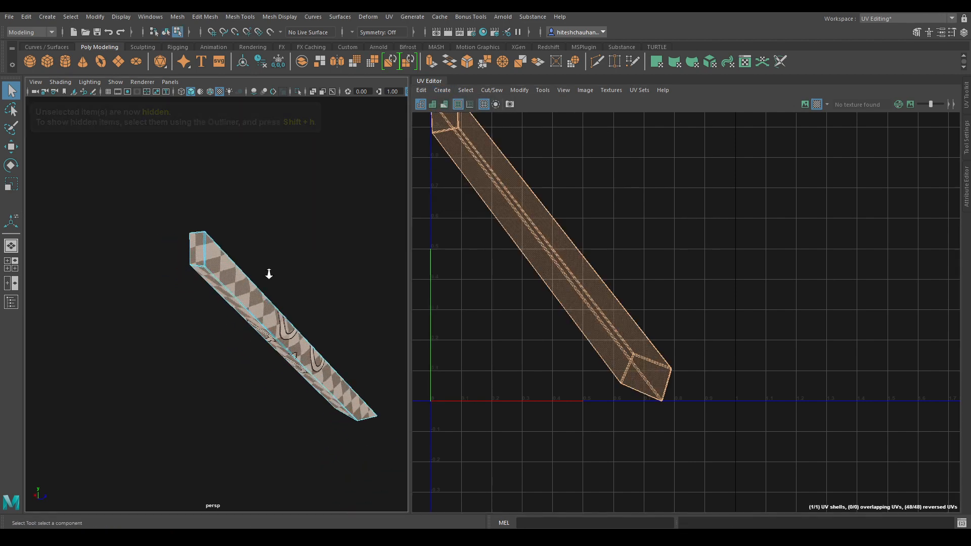
# Step: Select the first corner edges at one end of the isolated lower diagonal brace as UV seams
pyautogui.keyDown('alt'); pyautogui.moveTo(269, 275); pyautogui.dragTo(321, 390, button='right'); pyautogui.keyUp('alt')
pyautogui.keyDown('alt'); pyautogui.moveTo(236, 268); pyautogui.dragTo(245, 339, button='right'); pyautogui.keyUp('alt')
pyautogui.rightClick(183, 224)
pyautogui.click(183, 196)
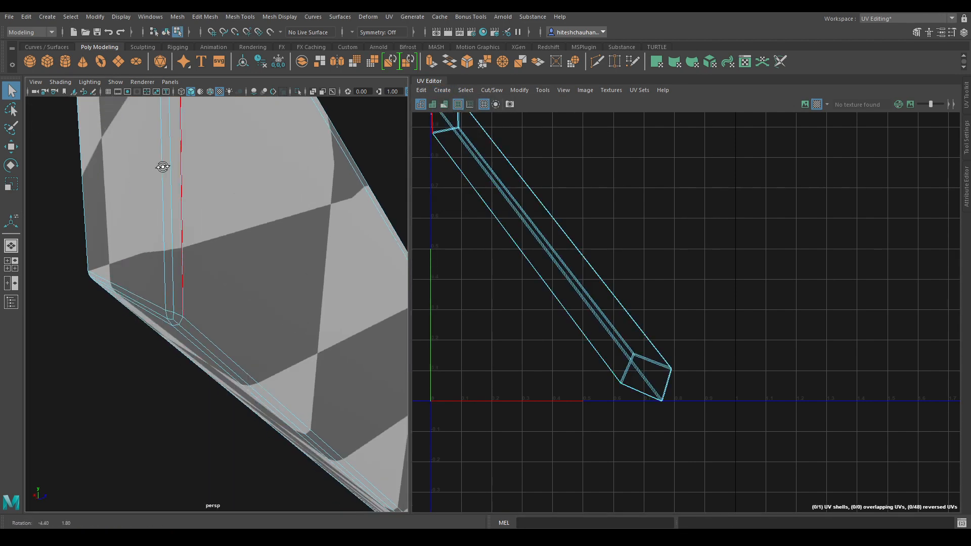
pyautogui.keyDown('shift'); pyautogui.click(263, 330); pyautogui.keyUp('shift')
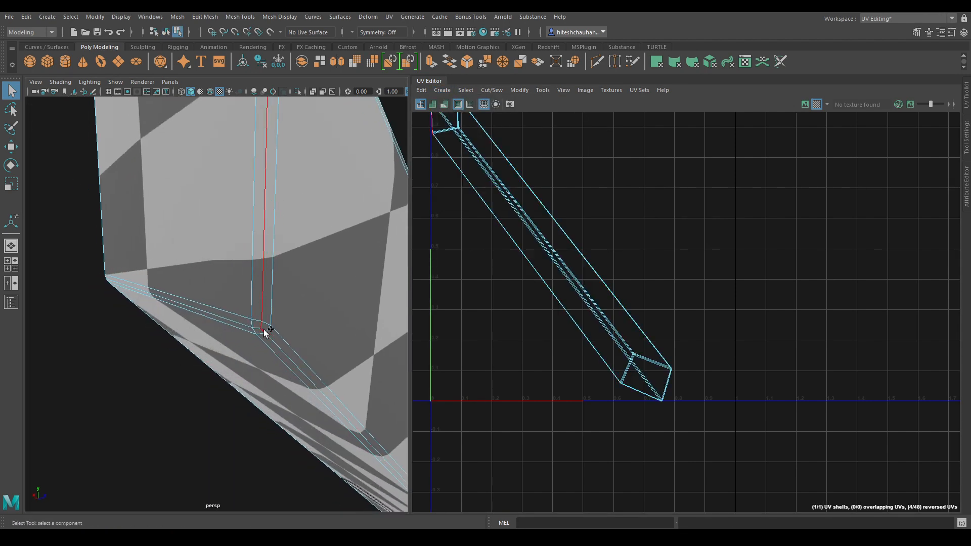
pyautogui.keyDown('alt'); pyautogui.moveTo(302, 281); pyautogui.dragTo(234, 290); pyautogui.keyUp('alt')
pyautogui.keyDown('alt'); pyautogui.moveTo(234, 291); pyautogui.dragTo(336, 349, button='middle'); pyautogui.keyUp('alt')
pyautogui.keyDown('alt'); pyautogui.moveTo(276, 293); pyautogui.dragTo(191, 243, button='middle'); pyautogui.keyUp('alt')
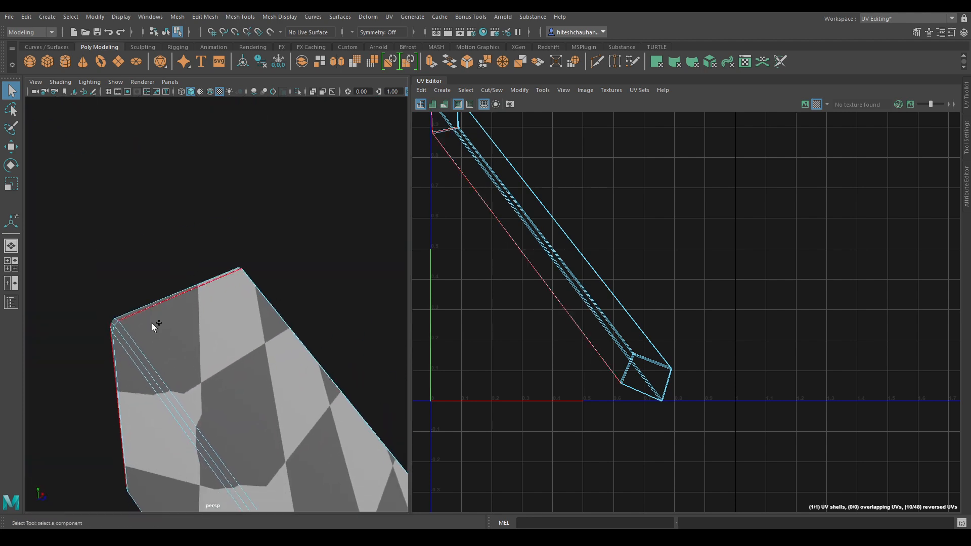
# Step: Add the brace's remaining long corner edges and the edges around its two ends to the seam selection
pyautogui.keyDown('shift'); pyautogui.click(123, 341); pyautogui.keyUp('shift')
pyautogui.keyDown('alt'); pyautogui.moveTo(126, 328); pyautogui.dragTo(165, 336); pyautogui.keyUp('alt')
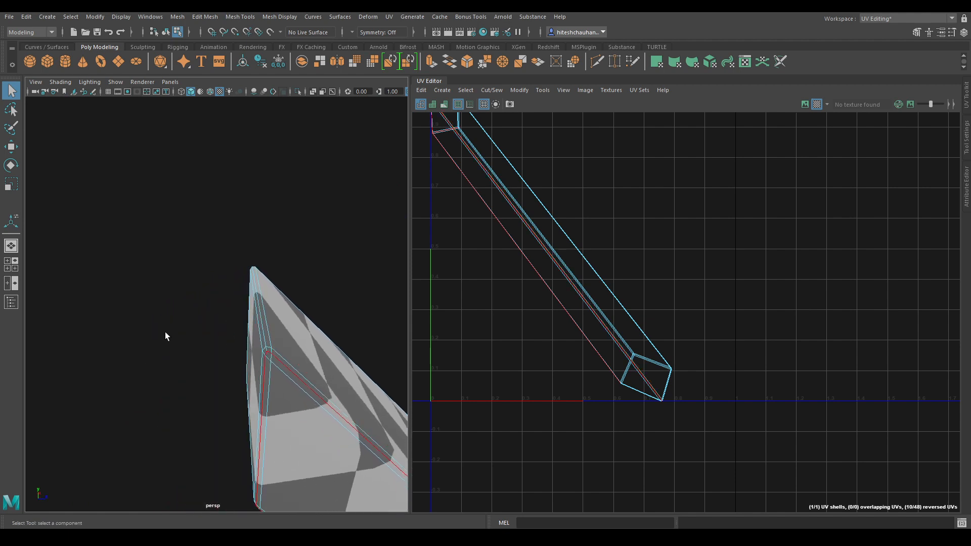
pyautogui.keyDown('alt'); pyautogui.moveTo(267, 342); pyautogui.dragTo(128, 301); pyautogui.keyUp('alt')
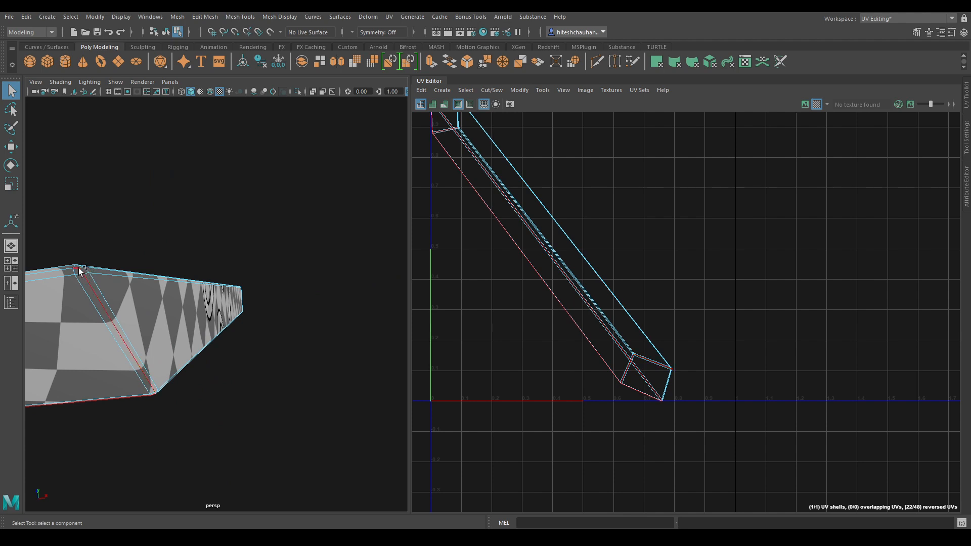
pyautogui.keyDown('alt'); pyautogui.moveTo(82, 271); pyautogui.dragTo(479, 236); pyautogui.keyUp('alt')
pyautogui.keyDown('alt'); pyautogui.moveTo(195, 404); pyautogui.dragTo(205, 435, button='right'); pyautogui.keyUp('alt')
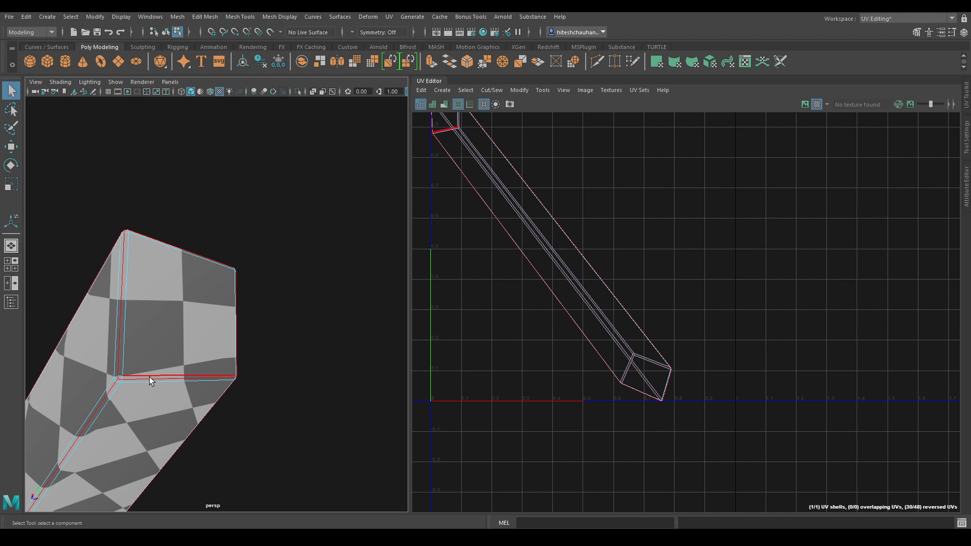
# Step: Cut the brace's UVs along the selected seam edges
pyautogui.scroll(-5, 150, 378)
pyautogui.moveTo(554, 199); pyautogui.dragTo(554, 157, button='right')
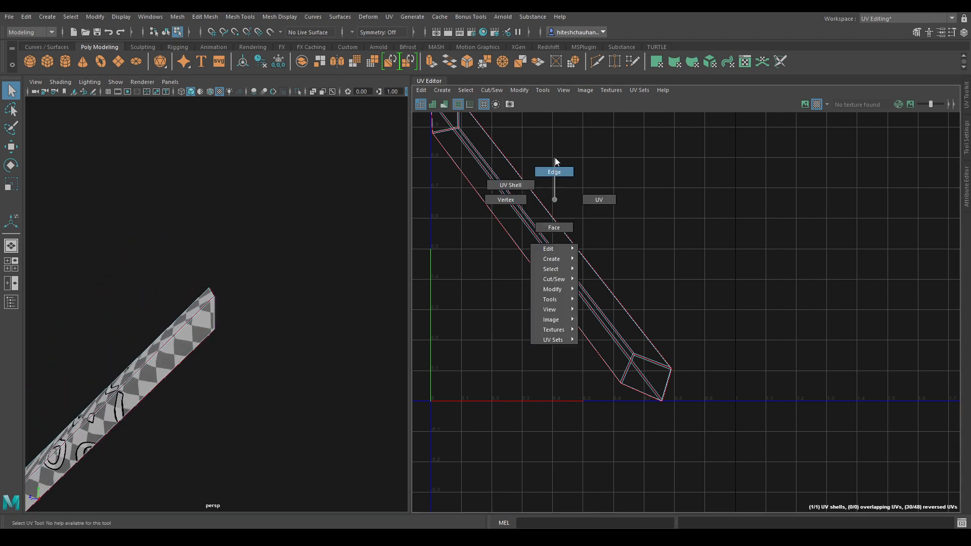
pyautogui.press('f')
pyautogui.keyDown('shift'); pyautogui.moveTo(717, 172); pyautogui.dragTo(667, 190, button='right'); pyautogui.keyUp('shift')
# Step: Unfold all of the brace's separated UV shells and lay them out
pyautogui.moveTo(696, 160); pyautogui.dragTo(638, 141, button='right')
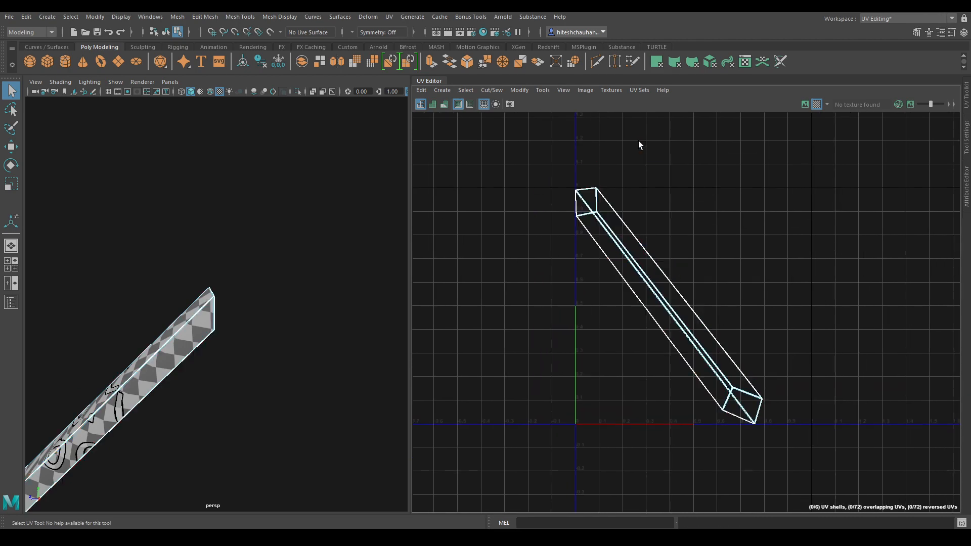
pyautogui.moveTo(475, 138); pyautogui.dragTo(801, 323)
pyautogui.keyDown('shift'); pyautogui.moveTo(738, 206); pyautogui.dragTo(610, 212, button='right'); pyautogui.keyUp('shift')
pyautogui.scroll(3, 555, 305)
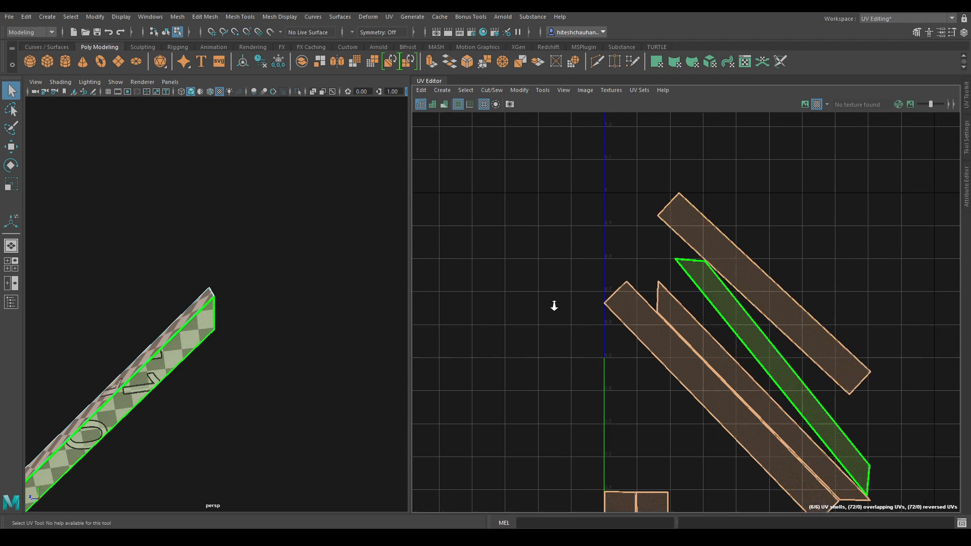
# Step: Move and sew the brace's four long side shells together along their shared long edges into one strip
pyautogui.click(526, 260)
pyautogui.click(621, 316)
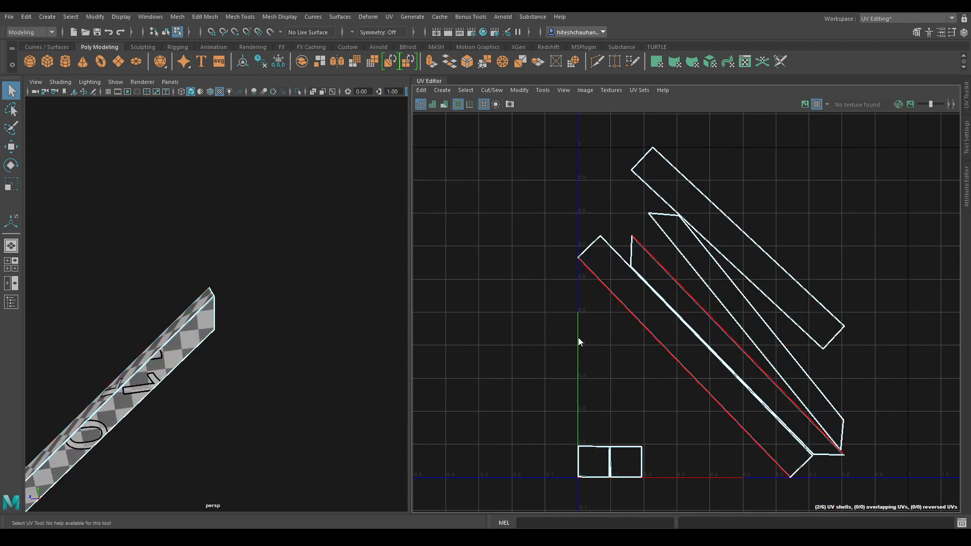
pyautogui.hotkey('shift', 's')
pyautogui.click(646, 268)
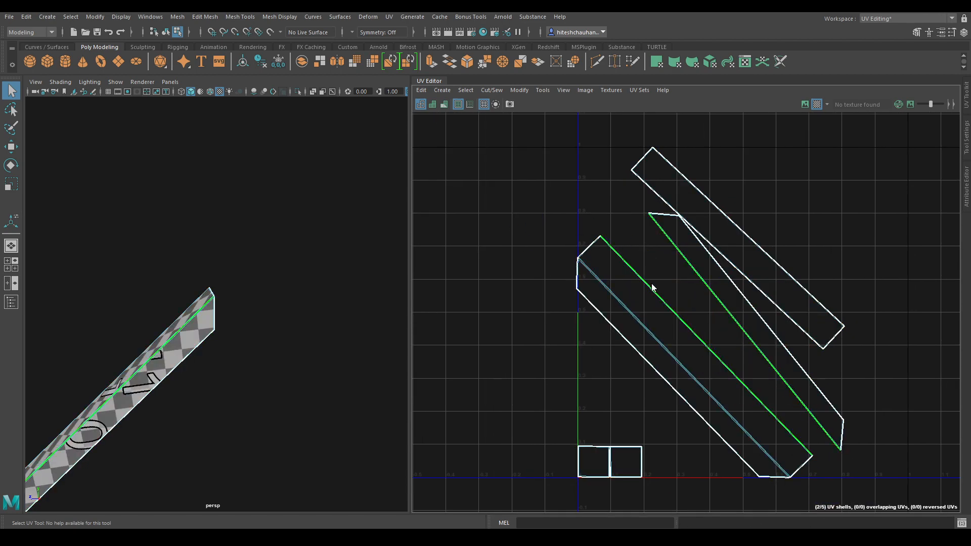
pyautogui.hotkey('shift', 's')
pyautogui.click(663, 268)
pyautogui.hotkey('shift', 's')
# Step: Sew the two small end-cap shells onto the ends of the brace's outer side strip
pyautogui.click(659, 376)
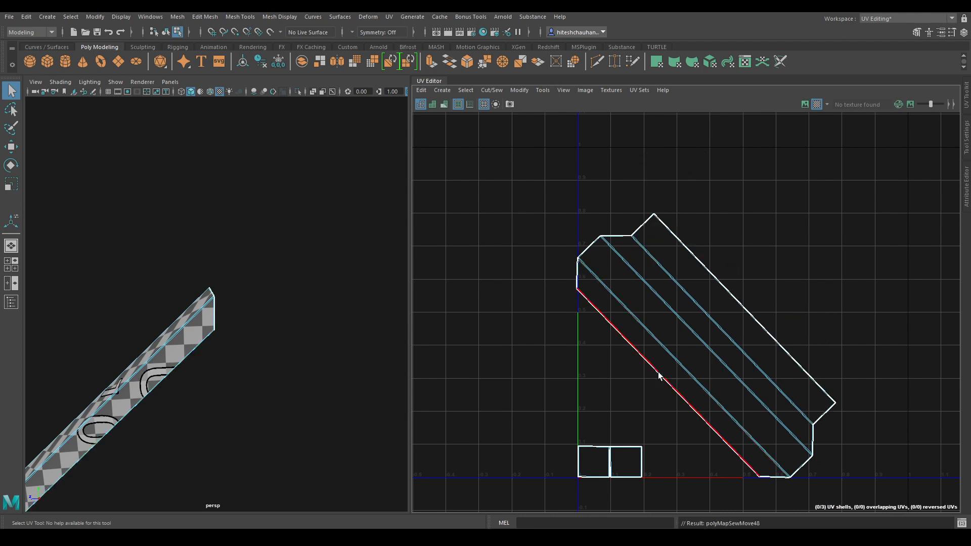
pyautogui.keyDown('alt'); pyautogui.moveTo(804, 432); pyautogui.dragTo(772, 380, button='middle'); pyautogui.keyUp('alt')
pyautogui.click(792, 364)
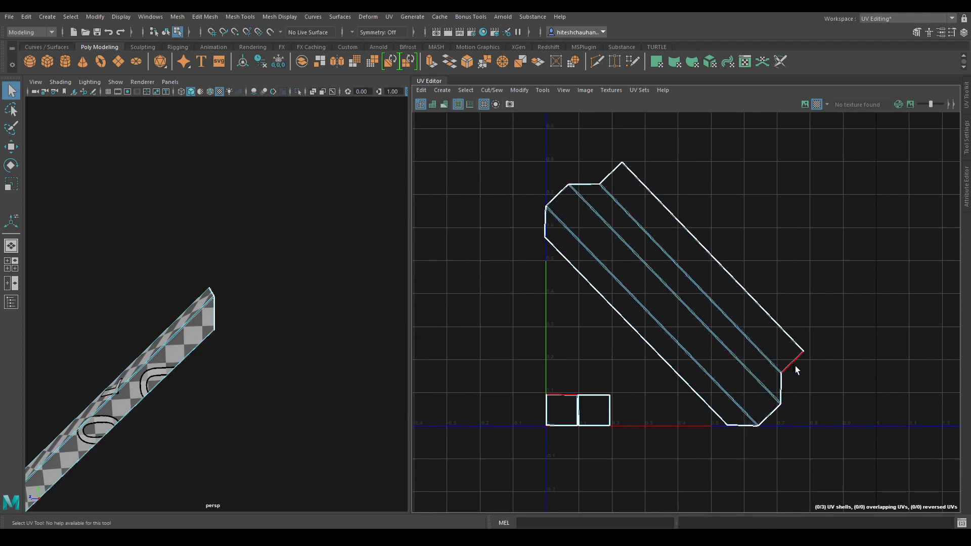
pyautogui.keyDown('shift'); pyautogui.click(611, 171); pyautogui.keyUp('shift')
pyautogui.hotkey('shift', 's')
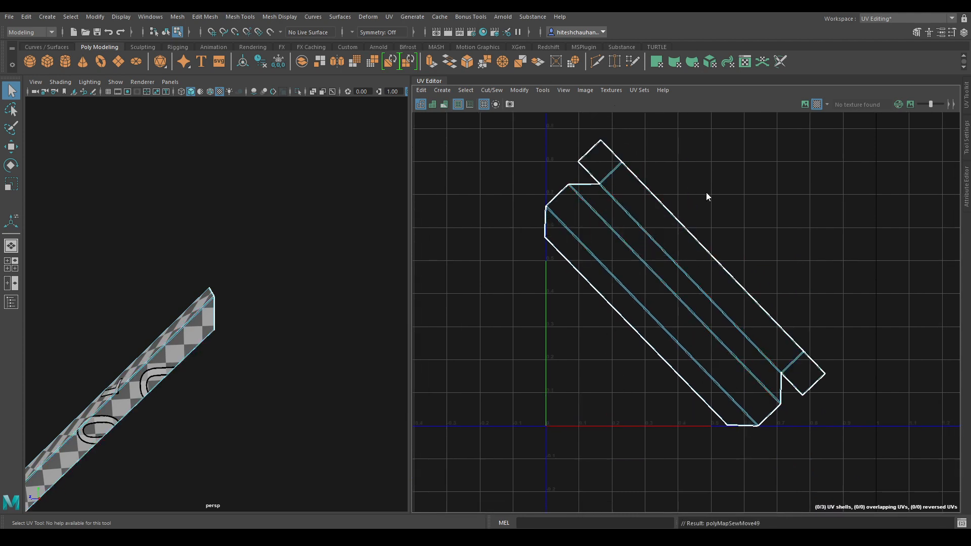
# Step: Select the brace's joined UV shell, unfold it and lay it out in the 0–1 space
pyautogui.moveTo(707, 193); pyautogui.dragTo(663, 187, button='right')
pyautogui.click(657, 213)
pyautogui.keyDown('shift'); pyautogui.moveTo(733, 156); pyautogui.dragTo(591, 159, button='right'); pyautogui.keyUp('shift')
pyautogui.keyDown('alt'); pyautogui.moveTo(593, 281); pyautogui.dragTo(537, 202, button='right'); pyautogui.keyUp('alt')
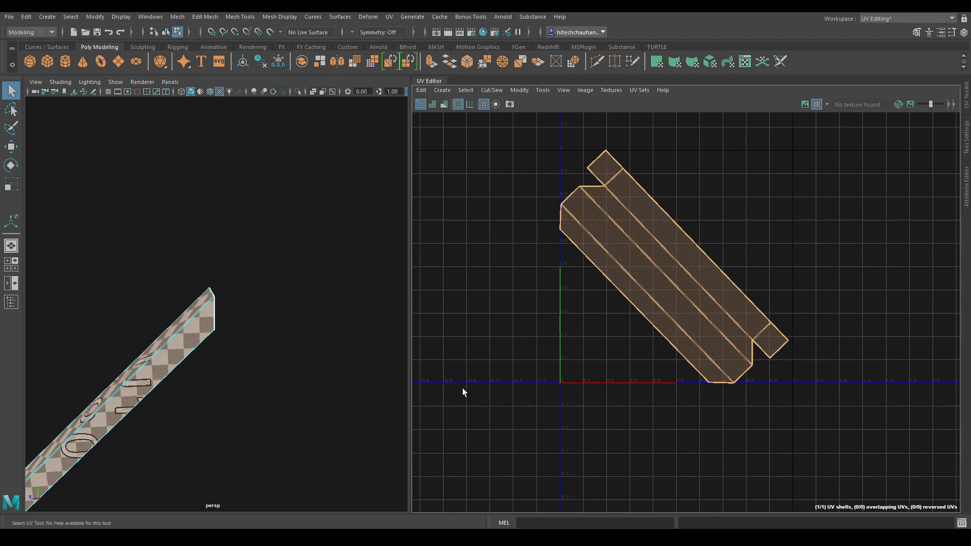
# Step: Rotate the brace's diagonal UV shell until its long sides stand nearly vertical
pyautogui.keyDown('alt'); pyautogui.moveTo(736, 361); pyautogui.dragTo(711, 292, button='right'); pyautogui.keyUp('alt')
pyautogui.scroll(2, 710, 292)
pyautogui.moveTo(685, 262); pyautogui.dragTo(667, 253, button='right')
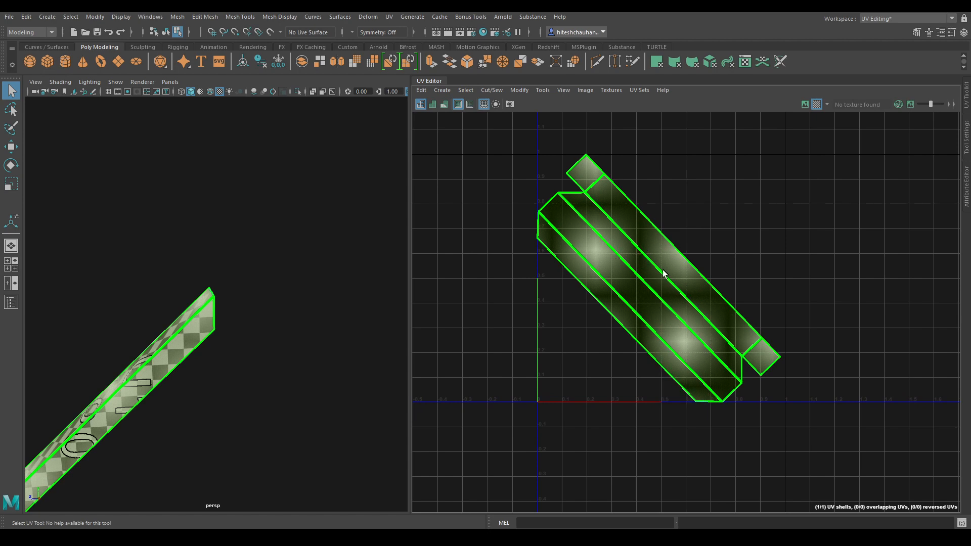
pyautogui.press('e')
pyautogui.moveTo(691, 325); pyautogui.dragTo(646, 351)
pyautogui.press('w')
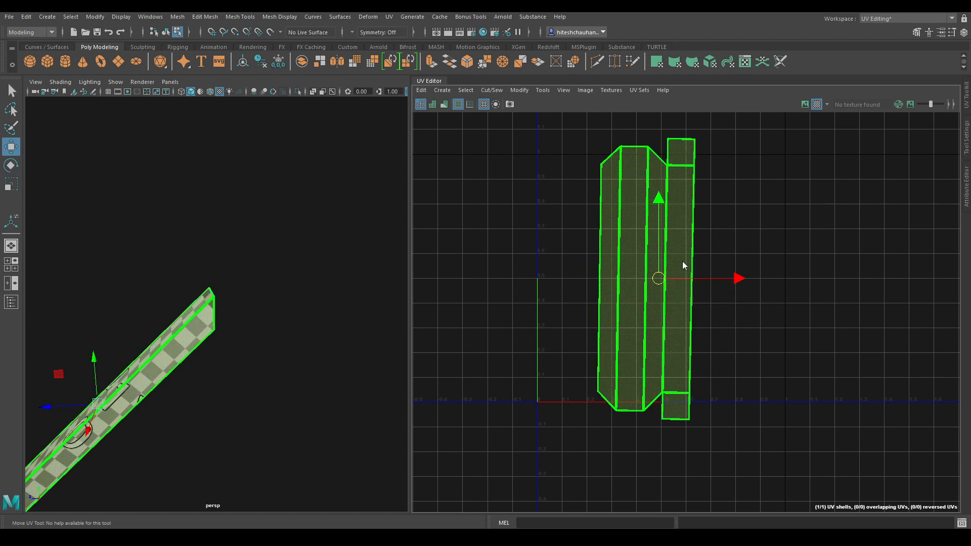
pyautogui.click(660, 215)
pyautogui.keyDown('alt'); pyautogui.moveTo(646, 228); pyautogui.dragTo(671, 232, button='right'); pyautogui.keyUp('alt')
pyautogui.click(648, 280)
pyautogui.keyDown('shift'); pyautogui.moveTo(759, 182); pyautogui.dragTo(717, 168, button='right'); pyautogui.keyUp('shift')
pyautogui.keyDown('alt'); pyautogui.moveTo(690, 283); pyautogui.dragTo(661, 206, button='middle'); pyautogui.keyUp('alt')
pyautogui.scroll(-2, 661, 206)
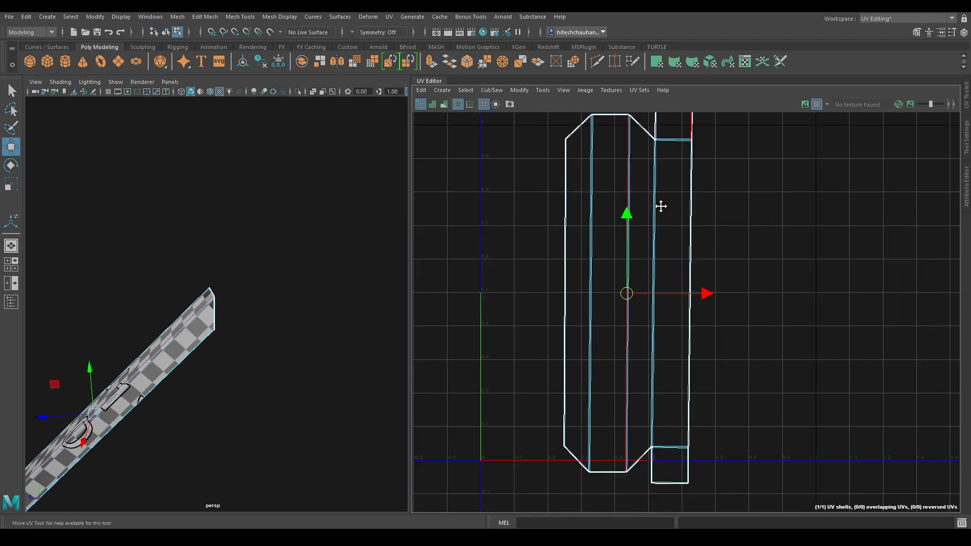
pyautogui.moveTo(667, 319)
pyautogui.keyDown('alt'); pyautogui.mouseDown(button='middle')
pyautogui.moveTo(661, 290)
pyautogui.moveTo(667, 339)
pyautogui.mouseUp(button='middle'); pyautogui.keyUp('alt')
pyautogui.scroll(-1, 667, 341)
pyautogui.moveTo(623, 227); pyautogui.dragTo(587, 214, button='right')
pyautogui.press('space')
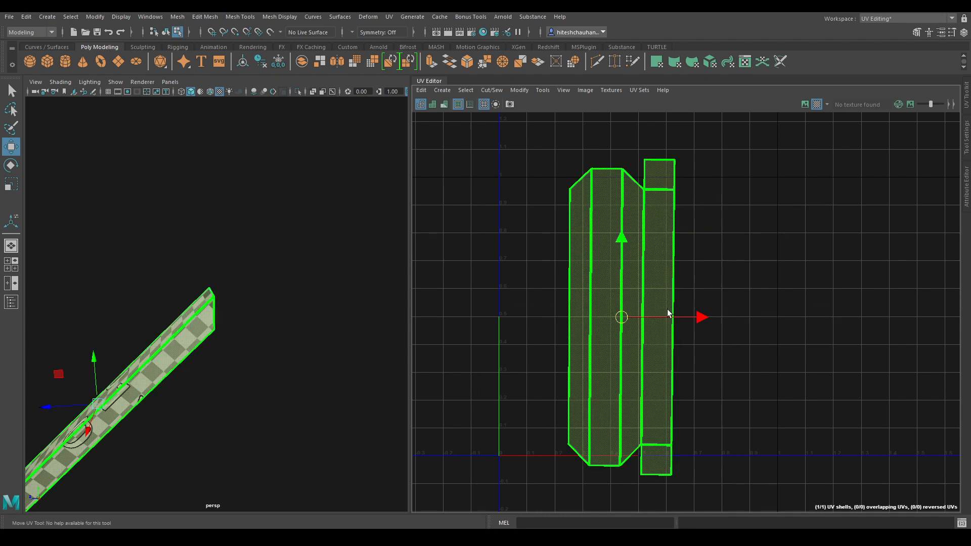
pyautogui.press('space')
pyautogui.click(11, 302)
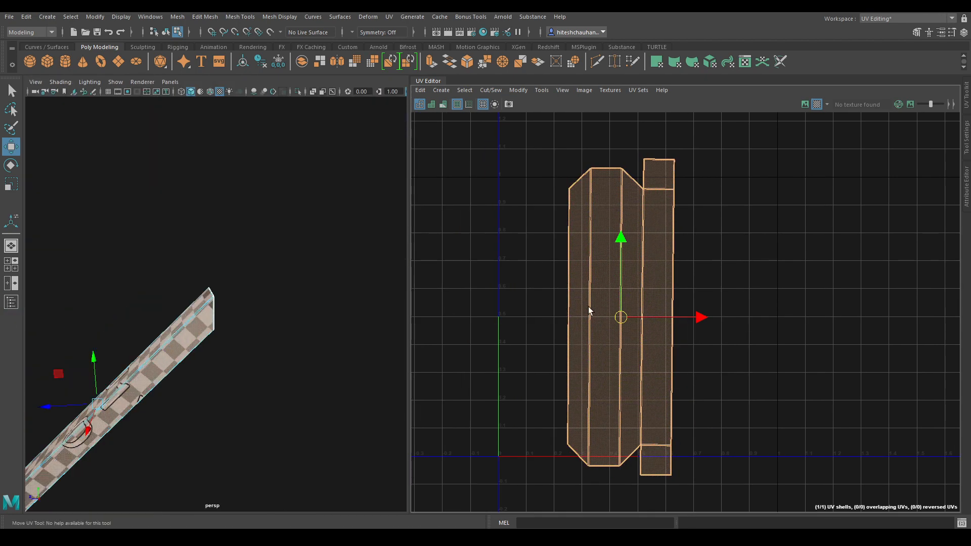
# Step: Unfold the brace's upright UV shell again to even out its checker pattern
pyautogui.keyDown('alt'); pyautogui.moveTo(645, 289); pyautogui.dragTo(693, 354, button='right'); pyautogui.keyUp('alt')
pyautogui.keyDown('alt'); pyautogui.moveTo(569, 260); pyautogui.dragTo(585, 390, button='middle'); pyautogui.keyUp('alt')
pyautogui.keyDown('alt'); pyautogui.moveTo(585, 390); pyautogui.dragTo(717, 395, button='right'); pyautogui.keyUp('alt')
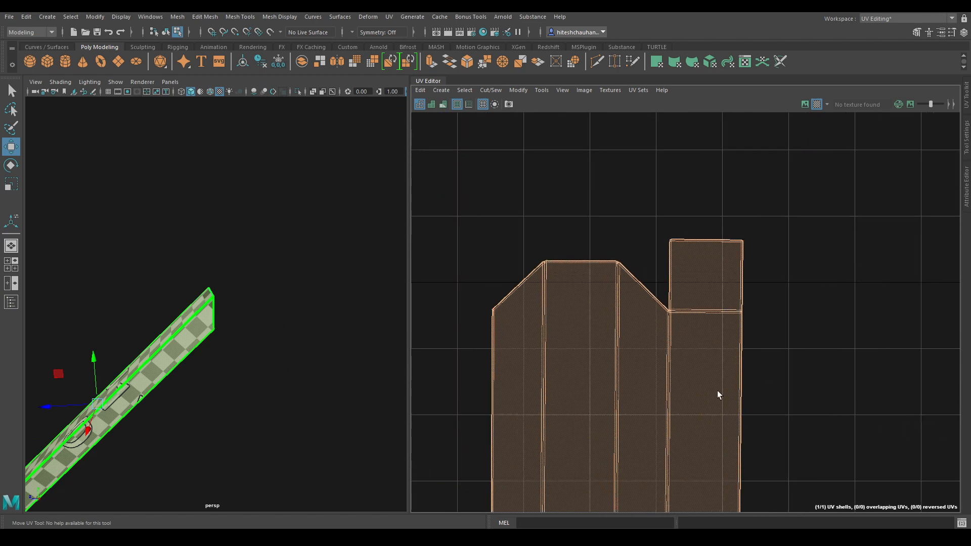
pyautogui.keyDown('alt'); pyautogui.moveTo(717, 394); pyautogui.dragTo(709, 349, button='middle'); pyautogui.keyUp('alt')
pyautogui.moveTo(698, 301); pyautogui.dragTo(657, 281, button='right')
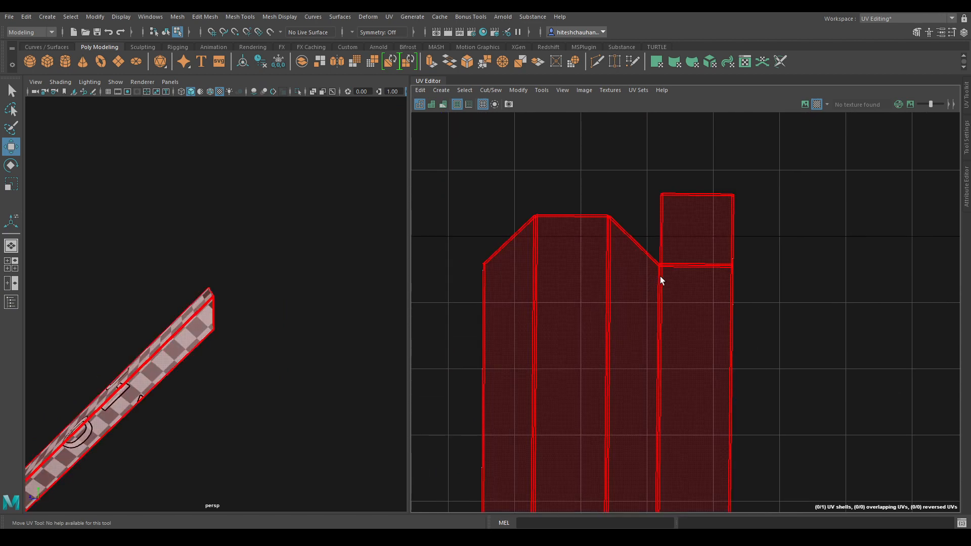
pyautogui.click(660, 276)
pyautogui.keyDown('shift'); pyautogui.moveTo(741, 193); pyautogui.dragTo(589, 194, button='right'); pyautogui.keyUp('shift')
# Step: Lay out the brace's upright shell in the 0–1 space and unfold it once more
pyautogui.keyDown('alt'); pyautogui.moveTo(672, 202); pyautogui.dragTo(640, 175, button='right'); pyautogui.keyUp('alt')
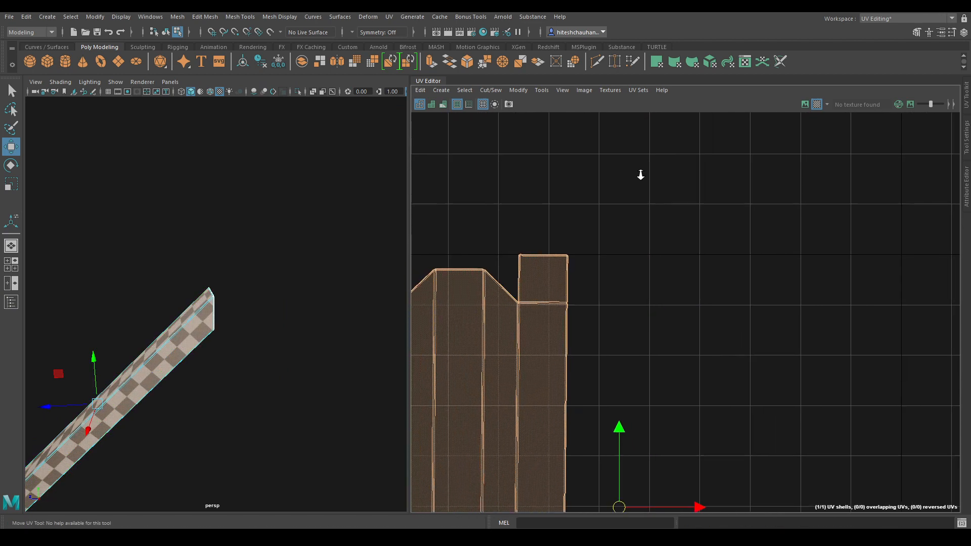
pyautogui.keyDown('alt'); pyautogui.moveTo(664, 347); pyautogui.dragTo(924, 131, button='middle'); pyautogui.keyUp('alt')
pyautogui.keyDown('shift'); pyautogui.rightClick(865, 208); pyautogui.keyUp('shift')
pyautogui.keyDown('shift'); pyautogui.moveTo(865, 209); pyautogui.dragTo(751, 241, button='right'); pyautogui.keyUp('shift')
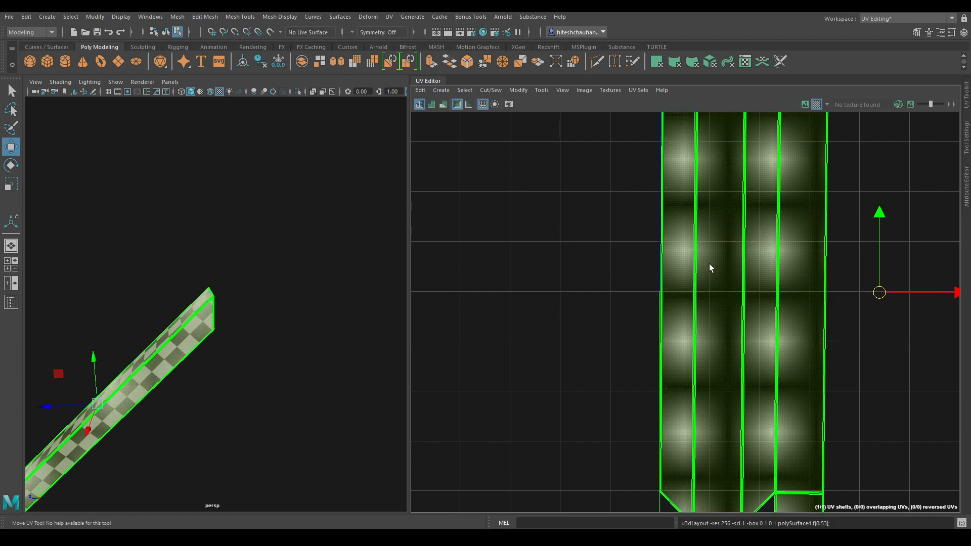
pyautogui.keyDown('shift'); pyautogui.moveTo(736, 162); pyautogui.dragTo(687, 168, button='right'); pyautogui.keyUp('shift')
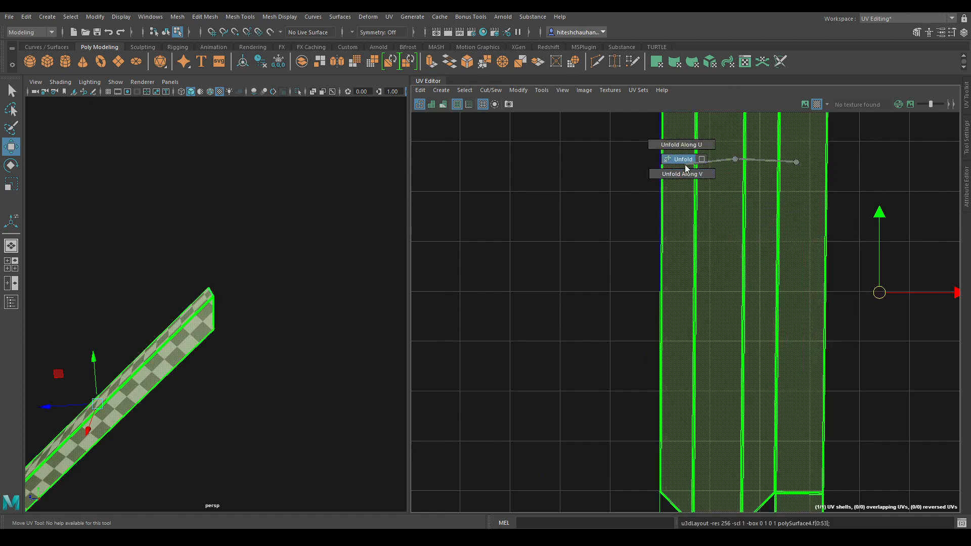
pyautogui.scroll(-3, 739, 241)
pyautogui.click(739, 264)
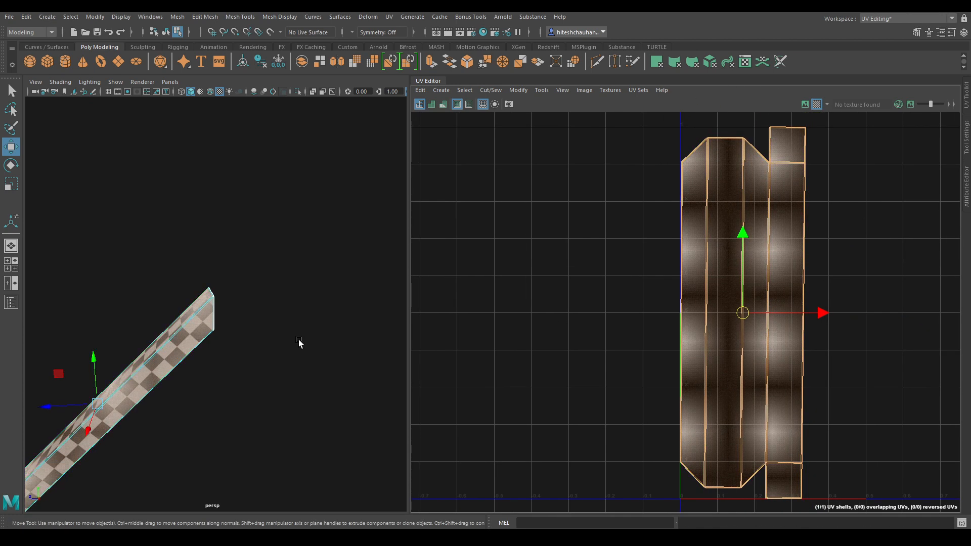
# Step: Return the brace to object mode and show the hidden table parts again
pyautogui.moveTo(230, 257); pyautogui.dragTo(273, 242, button='right')
pyautogui.keyDown('alt'); pyautogui.moveTo(254, 320); pyautogui.dragTo(324, 338); pyautogui.keyUp('alt')
pyautogui.hotkey('ctrl', 'shift', 'h')
pyautogui.keyDown('alt'); pyautogui.moveTo(323, 338); pyautogui.dragTo(227, 282, button='right'); pyautogui.keyUp('alt')
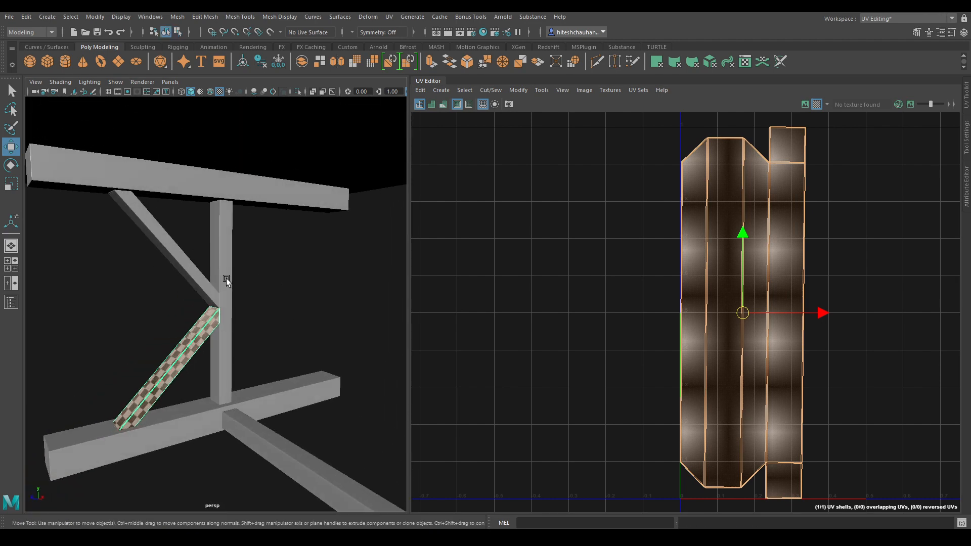
# Step: Delete the upper diagonal brace above the newly unwrapped lower one
pyautogui.click(201, 277)
pyautogui.keyDown('alt'); pyautogui.moveTo(297, 375); pyautogui.dragTo(364, 369); pyautogui.keyUp('alt')
pyautogui.click(366, 369)
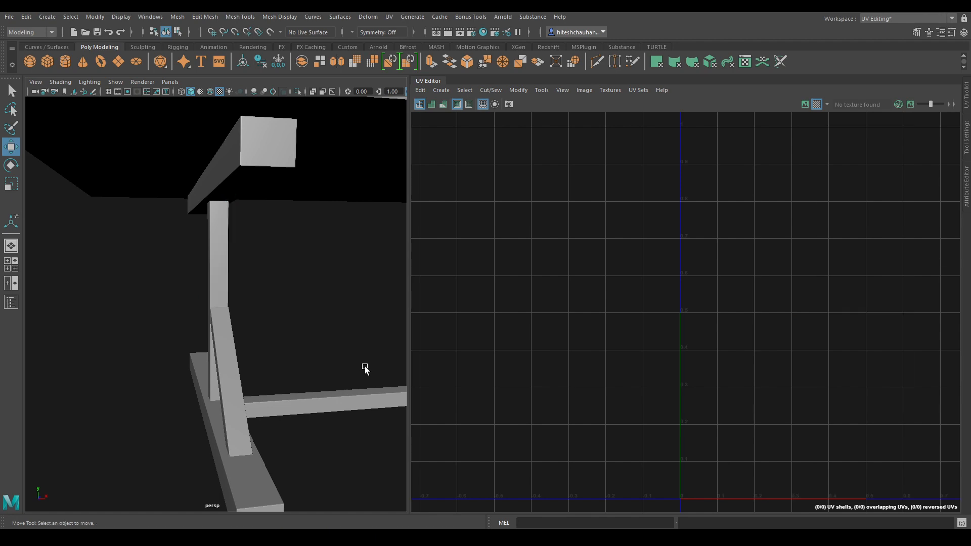
# Step: Select the long horizontal stretcher between the table's legs and create an automatic UV projection for it
pyautogui.click(243, 459)
pyautogui.keyDown('alt'); pyautogui.moveTo(243, 460); pyautogui.dragTo(288, 455); pyautogui.keyUp('alt')
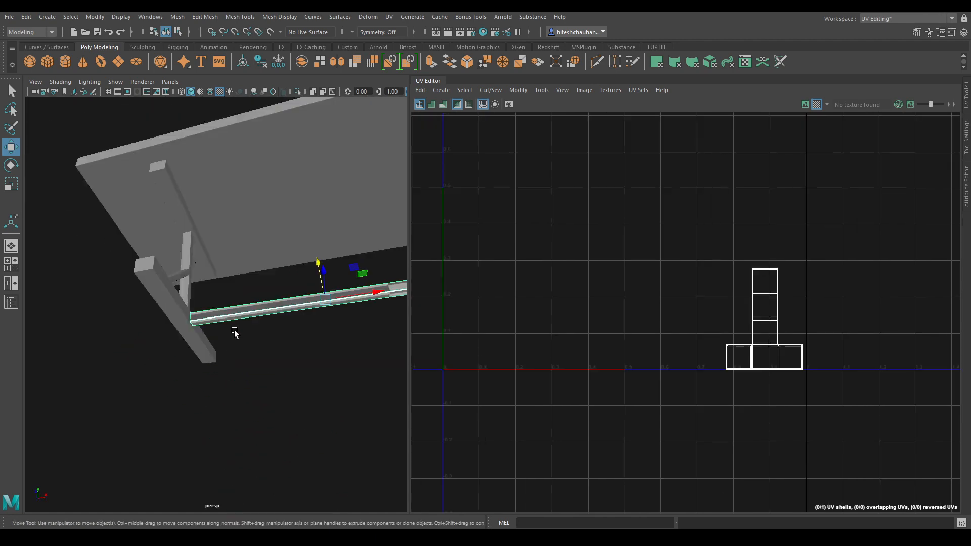
pyautogui.keyDown('alt'); pyautogui.moveTo(236, 333); pyautogui.dragTo(331, 416); pyautogui.keyUp('alt')
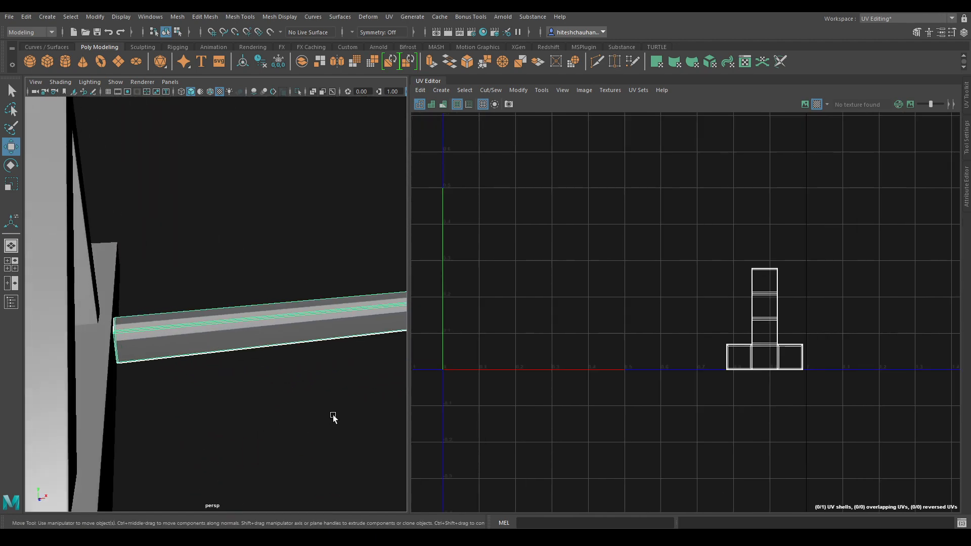
pyautogui.click(443, 90)
pyautogui.click(468, 127)
# Step: Move and sew the stretcher's four long side shells together along their matching edges into one strip
pyautogui.scroll(3, 626, 247)
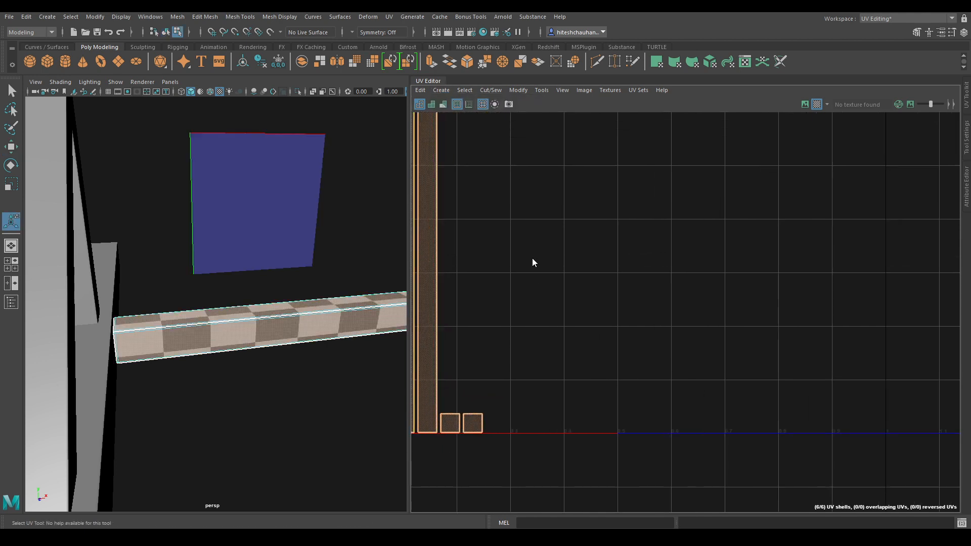
pyautogui.keyDown('alt'); pyautogui.moveTo(524, 216); pyautogui.dragTo(737, 217, button='middle'); pyautogui.keyUp('alt')
pyautogui.press('w')
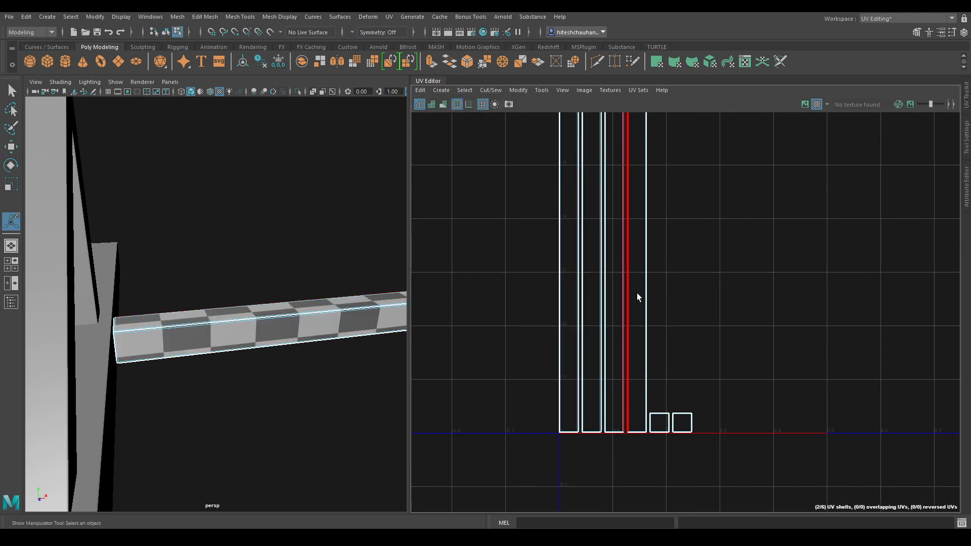
pyautogui.click(650, 253)
pyautogui.keyDown('shift'); pyautogui.moveTo(676, 292); pyautogui.dragTo(708, 177, button='right'); pyautogui.keyUp('shift')
pyautogui.click(670, 259)
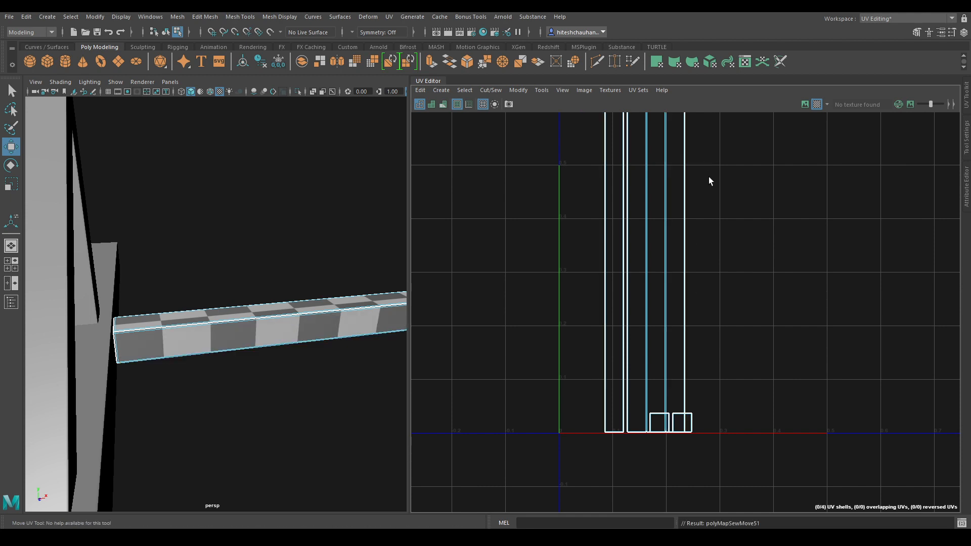
pyautogui.click(685, 231)
pyautogui.keyDown('shift'); pyautogui.moveTo(735, 312); pyautogui.dragTo(749, 131, button='right'); pyautogui.keyUp('shift')
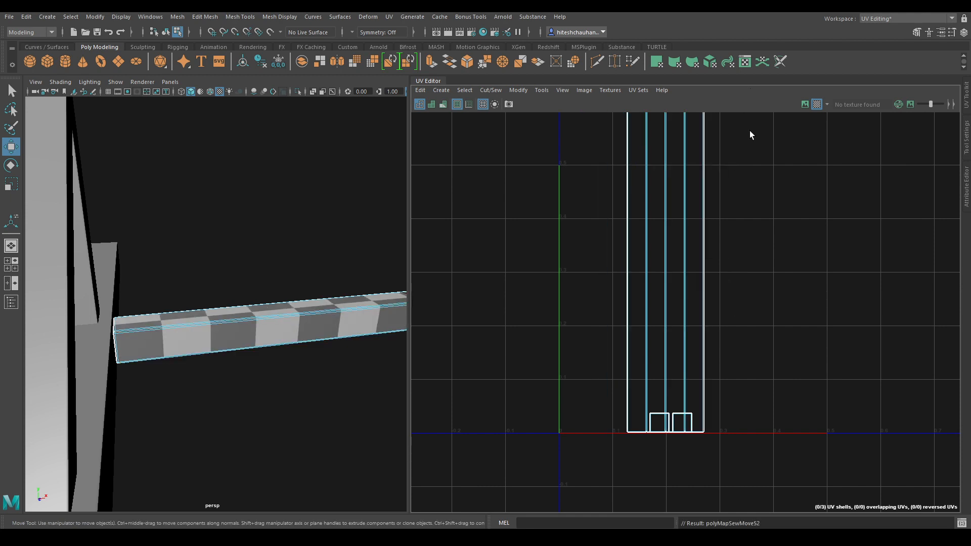
# Step: Move and sew the two square end-cap shells onto the opposite ends of the stretcher's strip
pyautogui.click(692, 438)
pyautogui.scroll(-3, 731, 494)
pyautogui.keyDown('alt'); pyautogui.moveTo(708, 126); pyautogui.dragTo(671, 426, button='middle'); pyautogui.keyUp('alt')
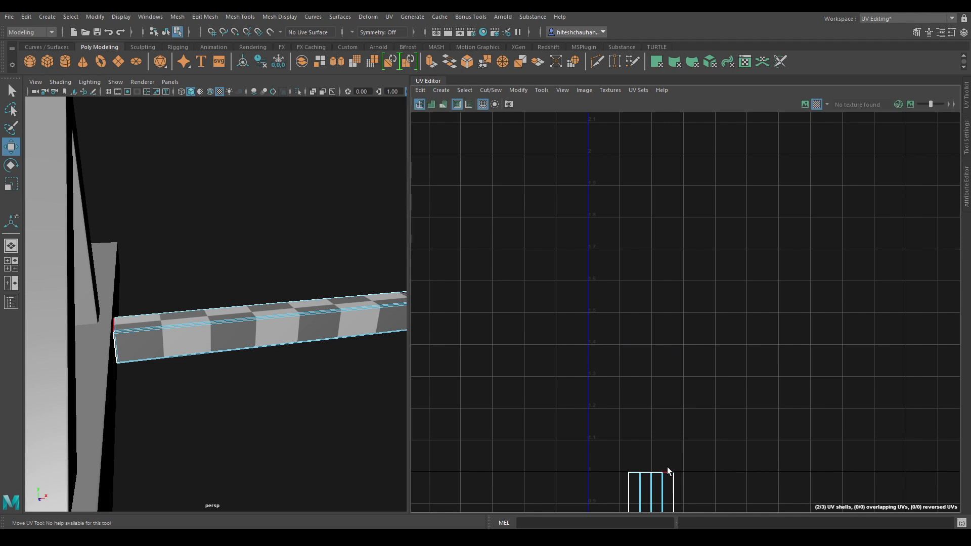
pyautogui.keyDown('shift'); pyautogui.moveTo(690, 437); pyautogui.dragTo(693, 400, button='right'); pyautogui.keyUp('shift')
pyautogui.scroll(-3, 726, 340)
pyautogui.keyDown('alt'); pyautogui.moveTo(762, 419); pyautogui.dragTo(745, 88, button='middle'); pyautogui.keyUp('alt')
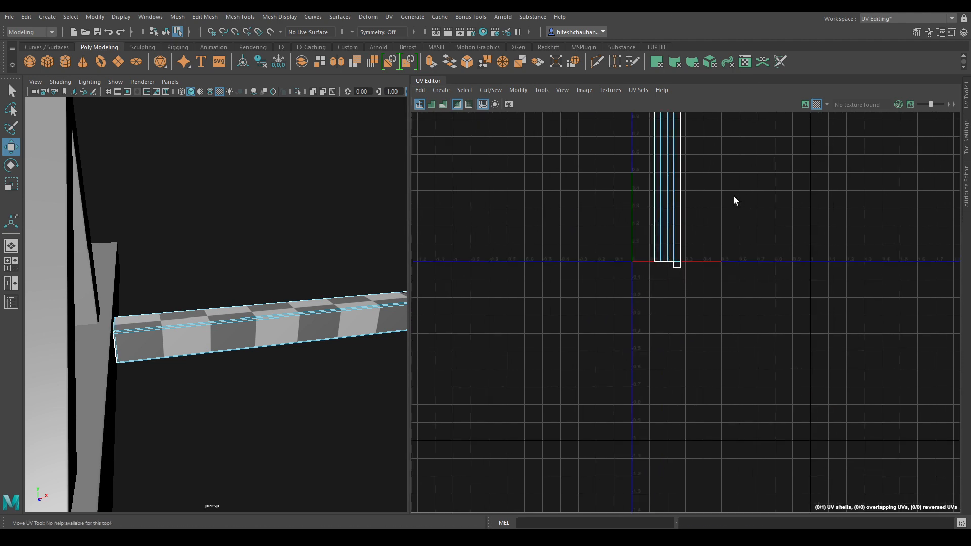
pyautogui.scroll(5, 681, 208)
pyautogui.keyDown('alt'); pyautogui.moveTo(663, 364); pyautogui.dragTo(647, 278, button='middle'); pyautogui.keyUp('alt')
pyautogui.scroll(10, 635, 212)
pyautogui.keyDown('alt'); pyautogui.moveTo(708, 291); pyautogui.dragTo(791, 80, button='middle'); pyautogui.keyUp('alt')
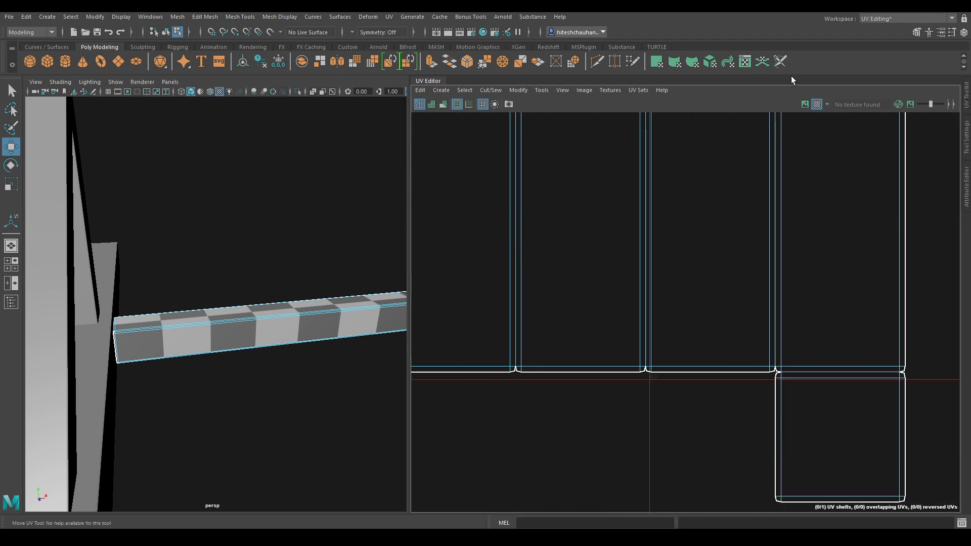
# Step: Move and sew the small bevel-corner seams along the lower end of the stretcher's UV strip
pyautogui.keyDown('alt'); pyautogui.moveTo(746, 319); pyautogui.dragTo(735, 247, button='middle'); pyautogui.keyUp('alt')
pyautogui.moveTo(829, 296); pyautogui.dragTo(829, 296)
pyautogui.keyDown('shift'); pyautogui.moveTo(779, 273); pyautogui.dragTo(775, 172, button='right'); pyautogui.keyUp('shift')
pyautogui.moveTo(777, 268); pyautogui.dragTo(770, 338)
pyautogui.keyDown('shift'); pyautogui.moveTo(828, 350); pyautogui.dragTo(805, 155, button='right'); pyautogui.keyUp('shift')
pyautogui.moveTo(850, 278); pyautogui.dragTo(891, 339)
pyautogui.keyDown('shift'); pyautogui.moveTo(891, 339); pyautogui.dragTo(848, 263, button='right'); pyautogui.keyUp('shift')
# Step: Move and sew the small bevel-corner seams at the strip's upper end, including those beside the end cap
pyautogui.keyDown('alt'); pyautogui.moveTo(853, 117); pyautogui.dragTo(808, 438, button='middle'); pyautogui.keyUp('alt')
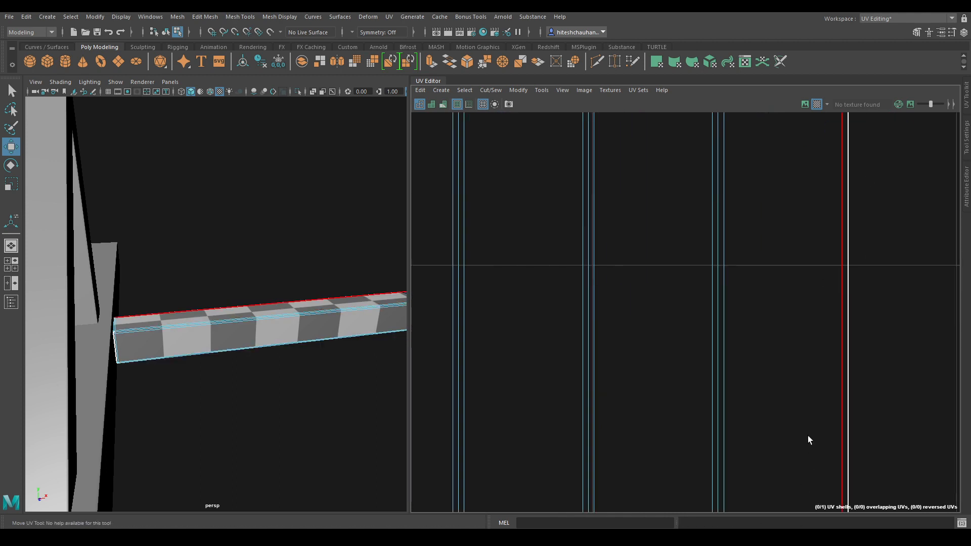
pyautogui.scroll(-3, 812, 425)
pyautogui.keyDown('alt'); pyautogui.moveTo(819, 212); pyautogui.dragTo(815, 510, button='middle'); pyautogui.keyUp('alt')
pyautogui.keyDown('alt'); pyautogui.moveTo(784, 124); pyautogui.dragTo(676, 526, button='middle'); pyautogui.keyUp('alt')
pyautogui.keyDown('alt'); pyautogui.moveTo(690, 173); pyautogui.dragTo(824, 520, button='middle'); pyautogui.keyUp('alt')
pyautogui.keyDown('alt'); pyautogui.moveTo(783, 174); pyautogui.dragTo(709, 356, button='middle'); pyautogui.keyUp('alt')
pyautogui.scroll(4, 739, 228)
pyautogui.keyDown('alt'); pyautogui.moveTo(753, 205); pyautogui.dragTo(818, 384, button='middle'); pyautogui.keyUp('alt')
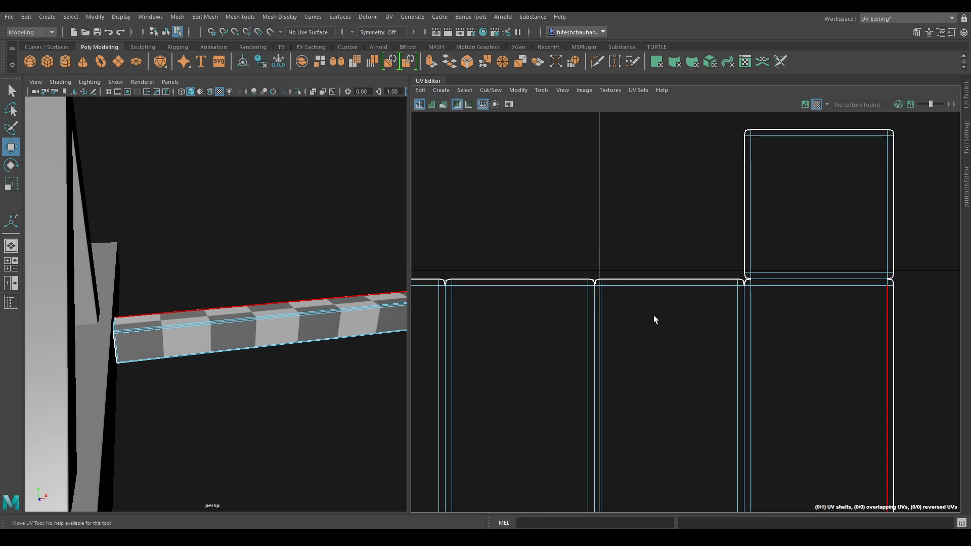
pyautogui.keyDown('alt'); pyautogui.moveTo(654, 314); pyautogui.dragTo(719, 300, button='middle'); pyautogui.keyUp('alt')
pyautogui.moveTo(445, 287); pyautogui.dragTo(444, 269)
pyautogui.keyDown('shift'); pyautogui.moveTo(444, 269); pyautogui.dragTo(560, 159, button='right'); pyautogui.keyUp('shift')
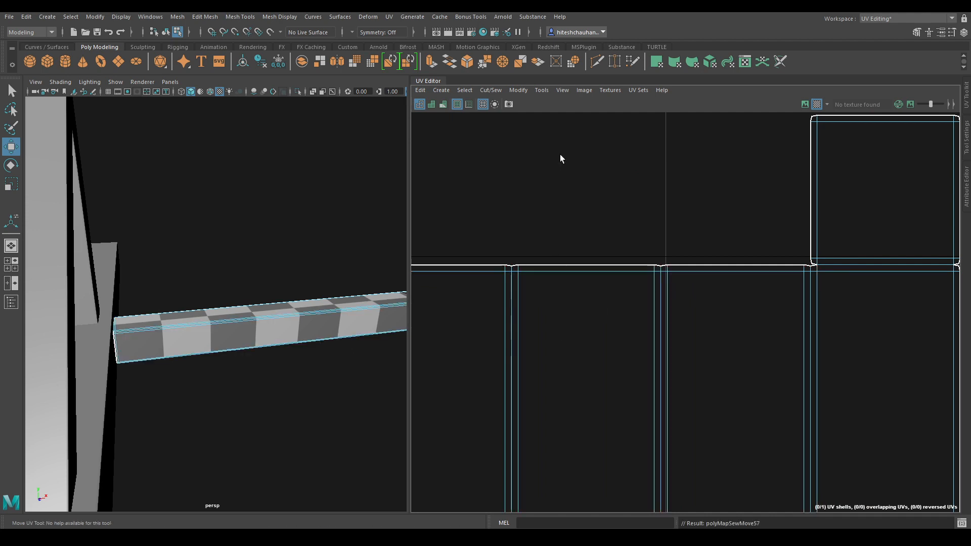
pyautogui.moveTo(817, 298); pyautogui.dragTo(817, 298)
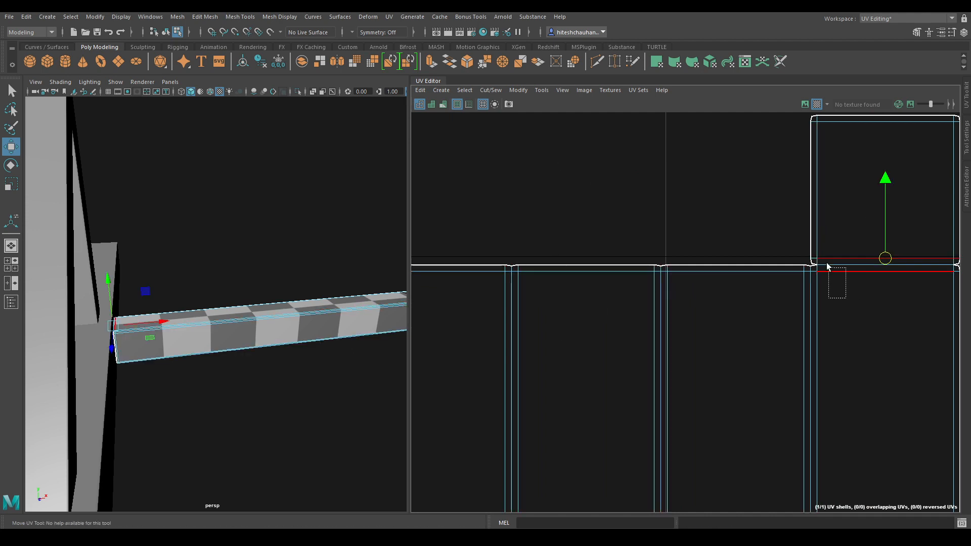
pyautogui.keyDown('shift'); pyautogui.moveTo(828, 277); pyautogui.dragTo(816, 241, button='right'); pyautogui.keyUp('shift')
pyautogui.keyDown('alt'); pyautogui.moveTo(855, 212); pyautogui.dragTo(810, 209, button='middle'); pyautogui.keyUp('alt')
pyautogui.moveTo(855, 219); pyautogui.dragTo(909, 328)
pyautogui.scroll(-5, 853, 294)
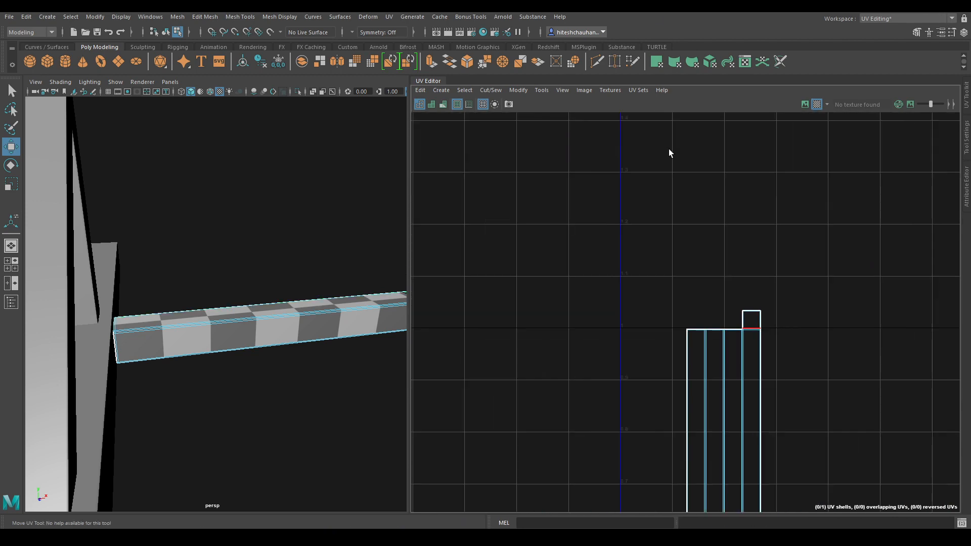
# Step: Select the stretcher's whole UV shell, lay it out in the 0–1 space and return to object mode
pyautogui.keyDown('alt'); pyautogui.moveTo(761, 393); pyautogui.dragTo(760, 211, button='middle'); pyautogui.keyUp('alt')
pyautogui.moveTo(760, 211); pyautogui.dragTo(839, 189, button='right')
pyautogui.click(749, 202)
pyautogui.keyDown('shift'); pyautogui.moveTo(777, 197); pyautogui.dragTo(683, 233, button='right'); pyautogui.keyUp('shift')
pyautogui.moveTo(230, 240); pyautogui.dragTo(282, 225, button='right')
# Step: Select the unwrapped lower diagonal brace and switch to the left side view
pyautogui.keyDown('alt'); pyautogui.moveTo(308, 292); pyautogui.dragTo(324, 215, button='right'); pyautogui.keyUp('alt')
pyautogui.keyDown('alt'); pyautogui.moveTo(324, 215); pyautogui.dragTo(329, 332); pyautogui.keyUp('alt')
pyautogui.scroll(4, 326, 256)
pyautogui.click(334, 318)
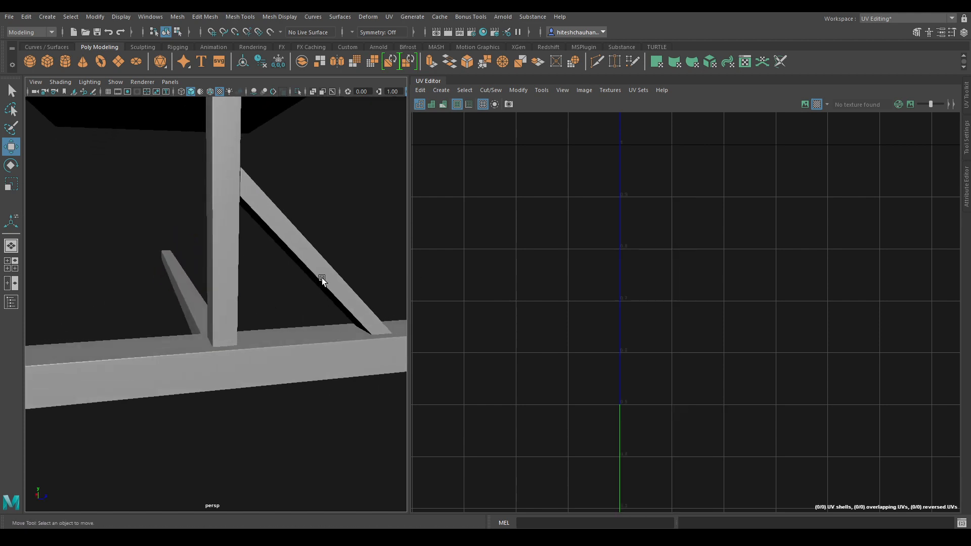
pyautogui.click(322, 281)
pyautogui.keyDown('alt'); pyautogui.moveTo(322, 281); pyautogui.dragTo(321, 317); pyautogui.keyUp('alt')
pyautogui.press('space')
pyautogui.moveTo(261, 274); pyautogui.dragTo(255, 257)
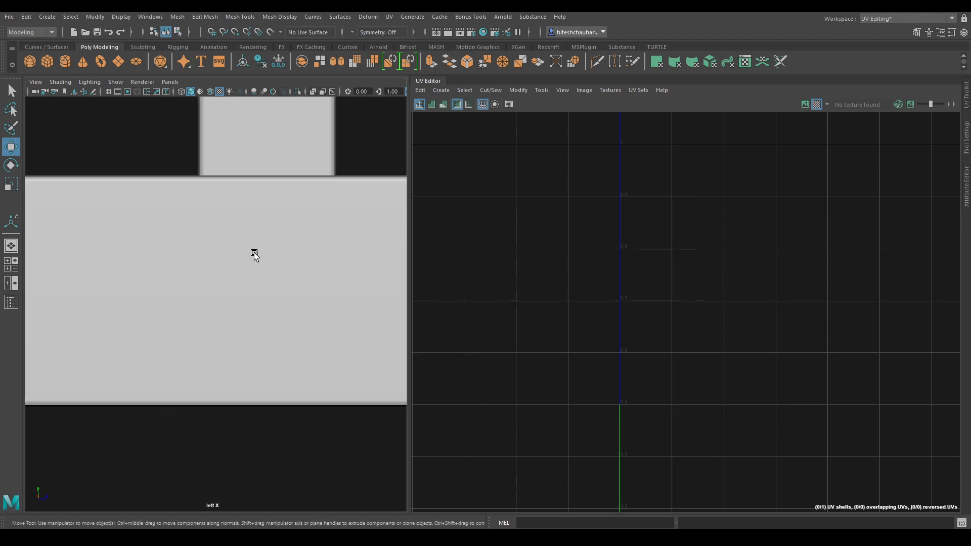
# Step: Move the brace's pivot down the post's centreline to the height of the brace's upper end
pyautogui.scroll(-10, 248, 197)
pyautogui.keyDown('alt'); pyautogui.moveTo(252, 210); pyautogui.dragTo(243, 234, button='middle'); pyautogui.keyUp('alt')
pyautogui.keyDown('alt'); pyautogui.moveTo(243, 235); pyautogui.dragTo(319, 368, button='right'); pyautogui.keyUp('alt')
pyautogui.keyDown('alt'); pyautogui.moveTo(319, 369); pyautogui.dragTo(318, 423, button='middle'); pyautogui.keyUp('alt')
pyautogui.scroll(1, 281, 344)
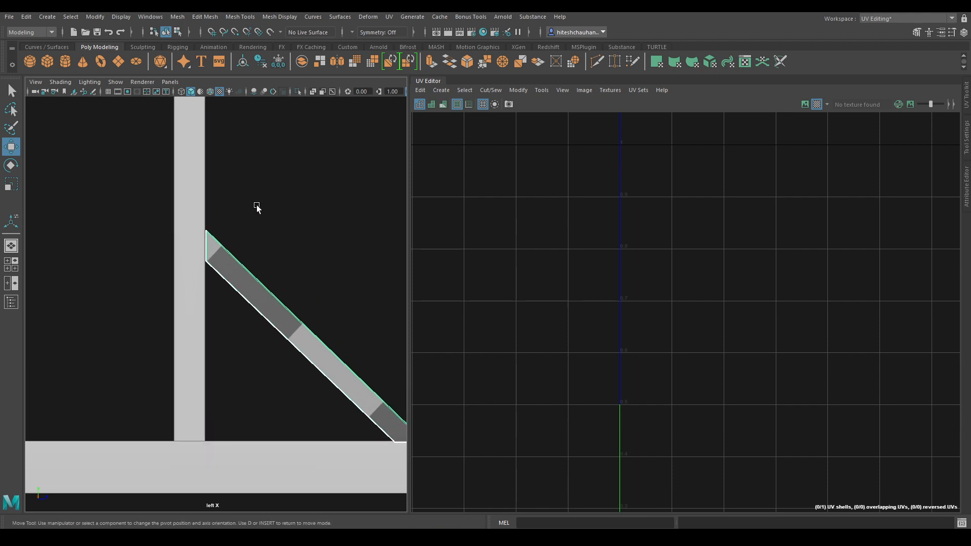
pyautogui.keyDown('alt'); pyautogui.moveTo(264, 276); pyautogui.dragTo(243, 199, button='right'); pyautogui.keyUp('alt')
pyautogui.keyDown('alt'); pyautogui.moveTo(242, 214); pyautogui.dragTo(243, 231, button='middle'); pyautogui.keyUp('alt')
pyautogui.keyDown('alt'); pyautogui.moveTo(244, 232); pyautogui.dragTo(250, 309, button='right'); pyautogui.keyUp('alt')
pyautogui.scroll(-3, 251, 314)
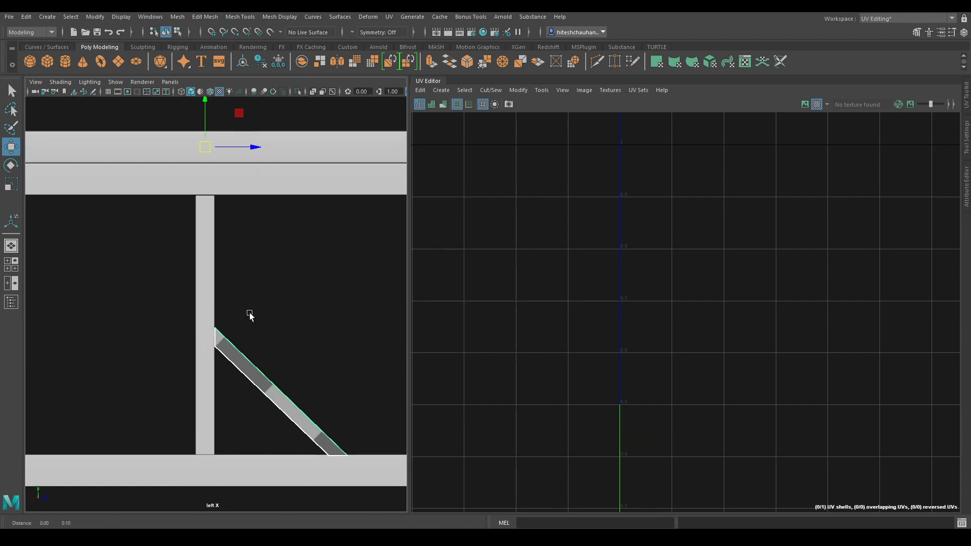
pyautogui.moveTo(211, 115); pyautogui.dragTo(206, 196)
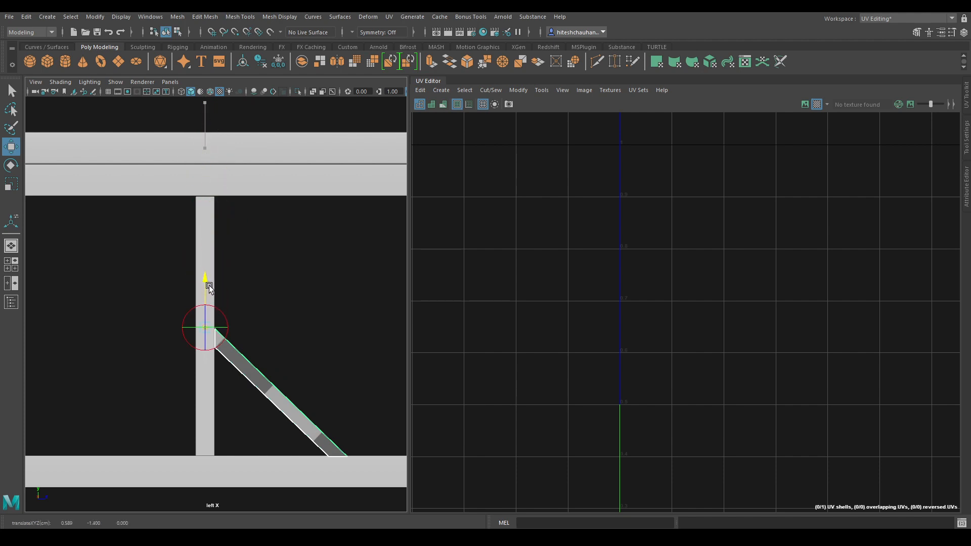
pyautogui.scroll(5, 202, 297)
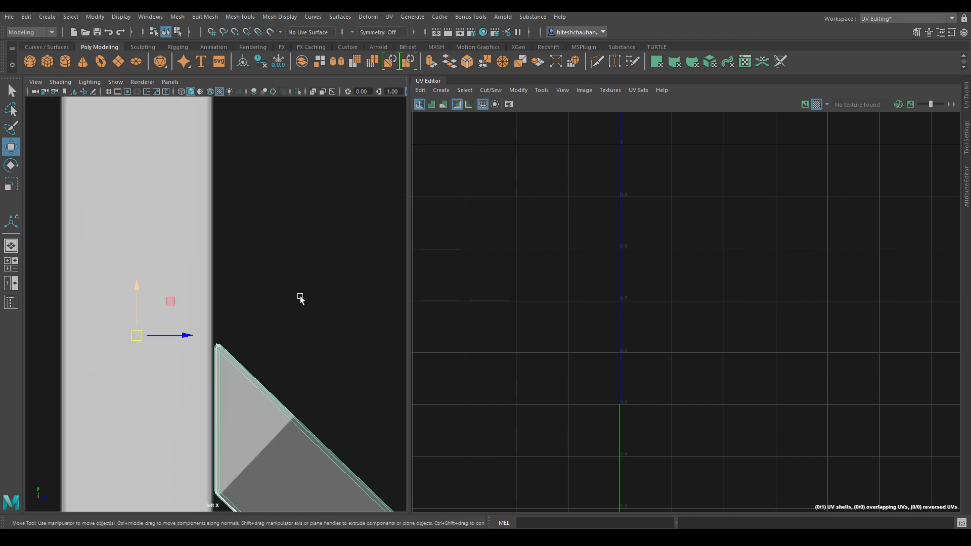
# Step: Duplicate the diagonal brace and mirror the copy to the post's other side with a Scale Z of -1
pyautogui.scroll(-5, 302, 314)
pyautogui.scroll(3, 304, 349)
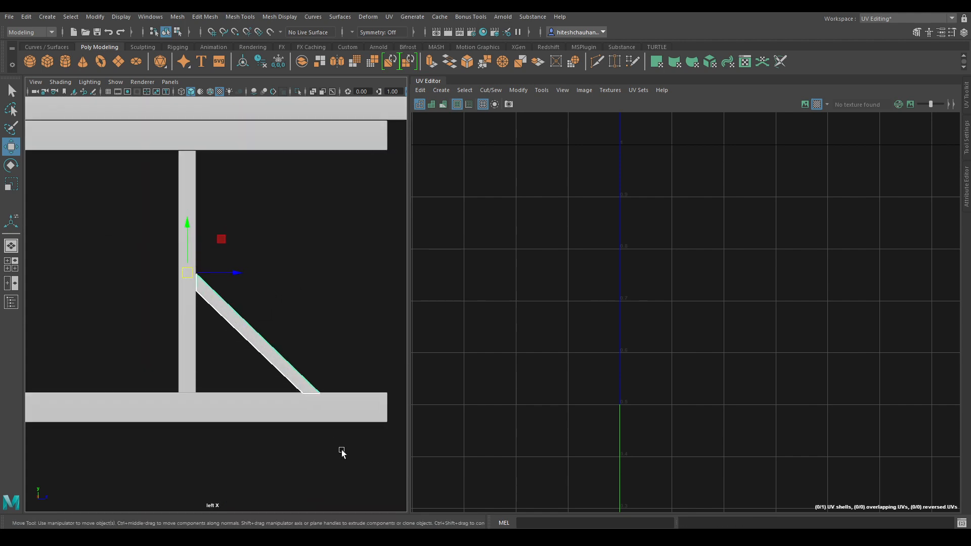
pyautogui.press('e')
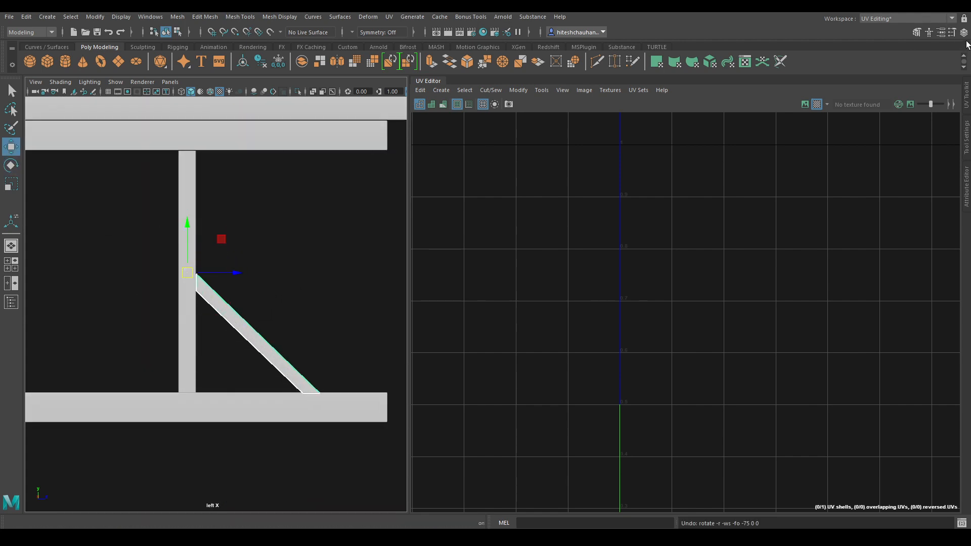
pyautogui.click(964, 32)
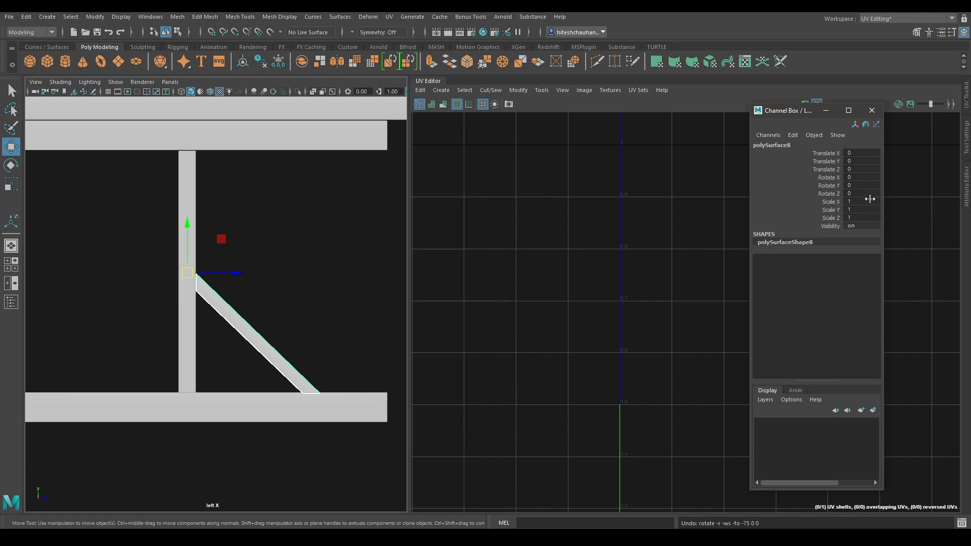
pyautogui.click(866, 221)
pyautogui.write('-1')
pyautogui.press('Return')
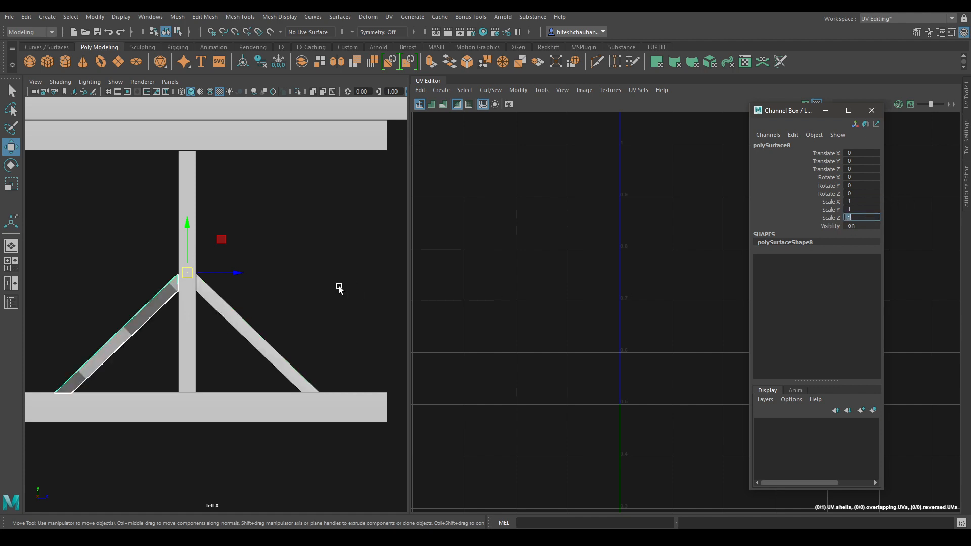
# Step: Combine the two lower diagonal braces into one mesh
pyautogui.click(317, 286)
pyautogui.click(247, 333)
pyautogui.keyDown('shift'); pyautogui.click(125, 331); pyautogui.keyUp('shift')
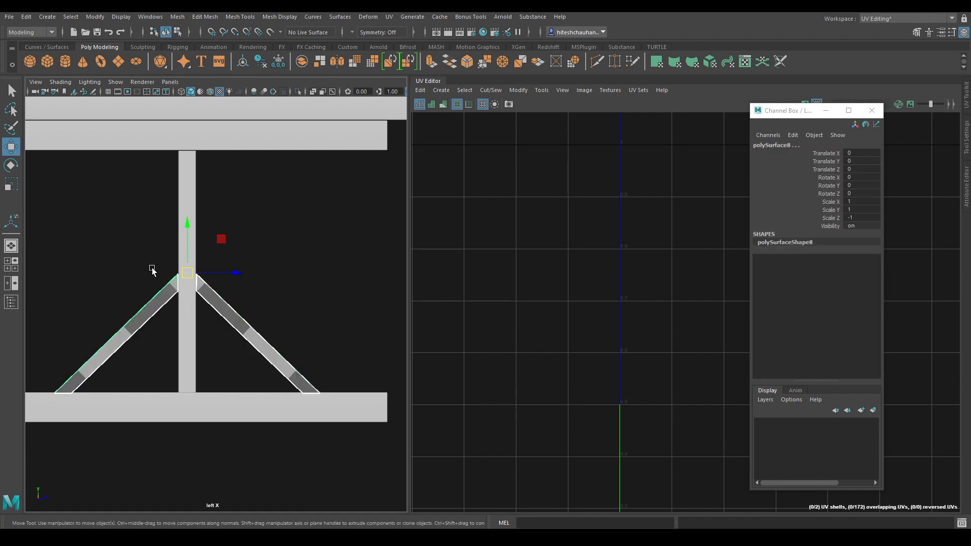
pyautogui.keyDown('shift'); pyautogui.moveTo(152, 255); pyautogui.dragTo(139, 372, button='right'); pyautogui.keyUp('shift')
pyautogui.keyDown('shift'); pyautogui.moveTo(132, 465); pyautogui.dragTo(132, 465, button='right'); pyautogui.keyUp('shift')
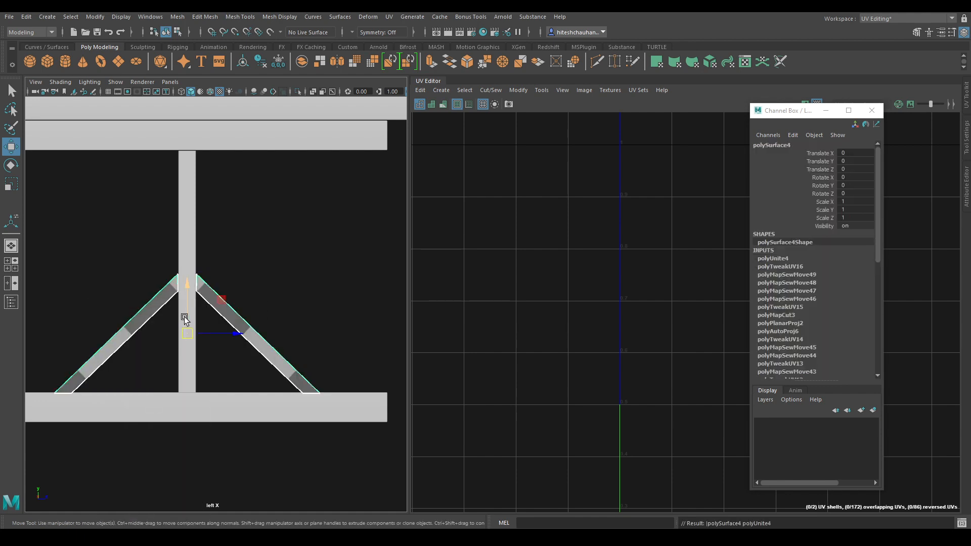
# Step: Raise the combined braces' pivot to the height where their upper ends meet the post
pyautogui.press('d')
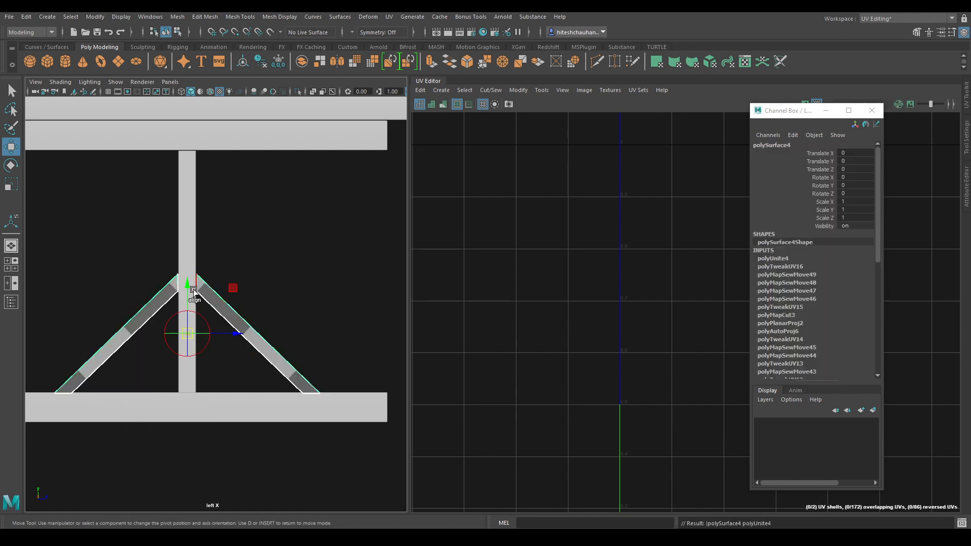
pyautogui.moveTo(189, 288); pyautogui.dragTo(189, 236)
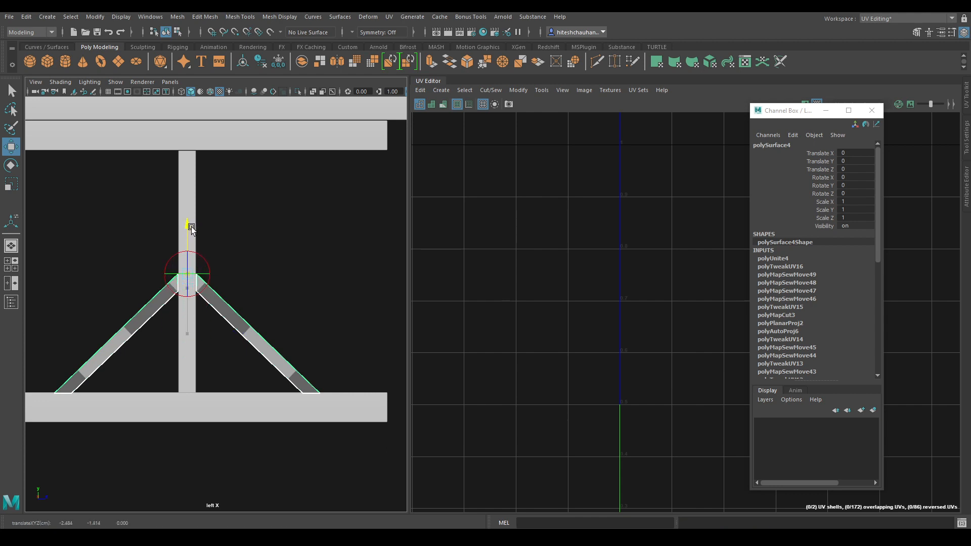
pyautogui.press('d')
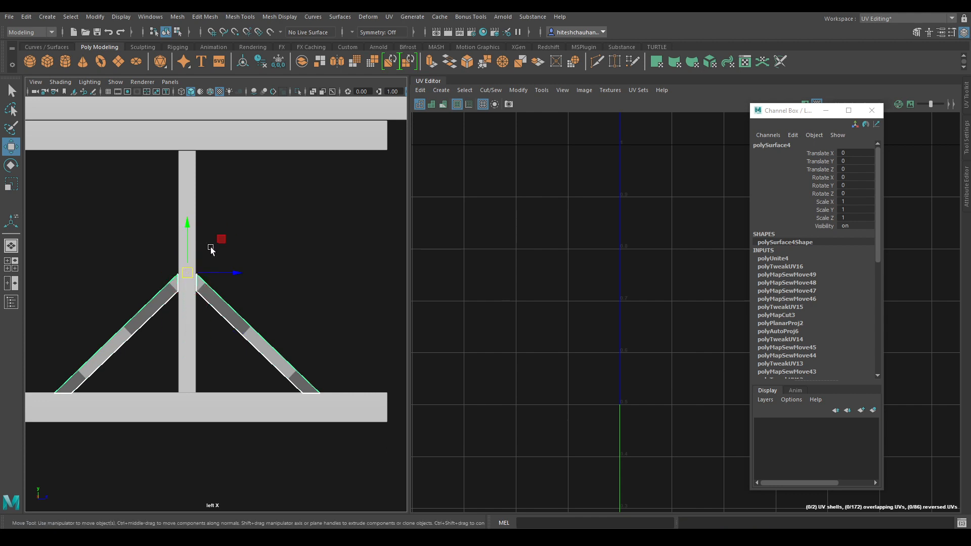
# Step: Duplicate the pair of lower braces and rotate the copy -180 degrees about Z to form the upper pair
pyautogui.hotkey('ctrl', 'd')
pyautogui.press('e')
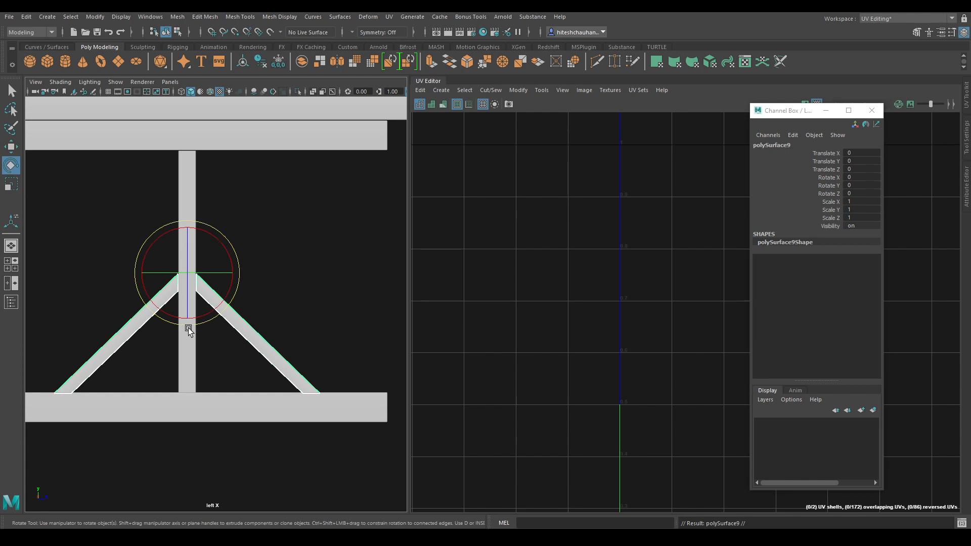
pyautogui.moveTo(189, 306); pyautogui.dragTo(202, 174)
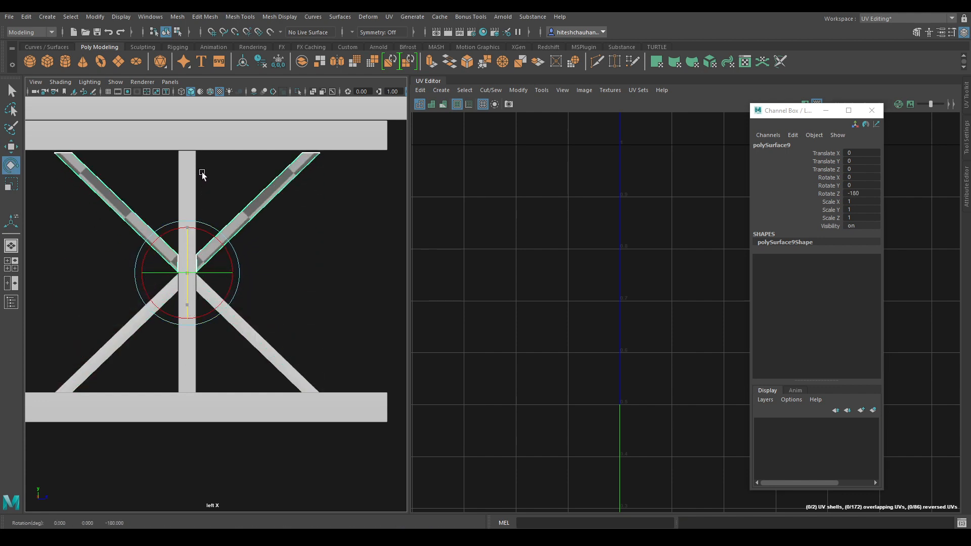
# Step: Nudge the lower brace pair up by 0.005 in Y and return to the perspective view
pyautogui.press('w')
pyautogui.keyDown('alt'); pyautogui.moveTo(204, 171); pyautogui.dragTo(255, 356, button='right'); pyautogui.keyUp('alt')
pyautogui.keyDown('alt'); pyautogui.moveTo(183, 285); pyautogui.dragTo(271, 402, button='middle'); pyautogui.keyUp('alt')
pyautogui.keyDown('alt'); pyautogui.moveTo(195, 269); pyautogui.dragTo(232, 360, button='right'); pyautogui.keyUp('alt')
pyautogui.press('space')
pyautogui.moveTo(240, 167); pyautogui.dragTo(234, 130)
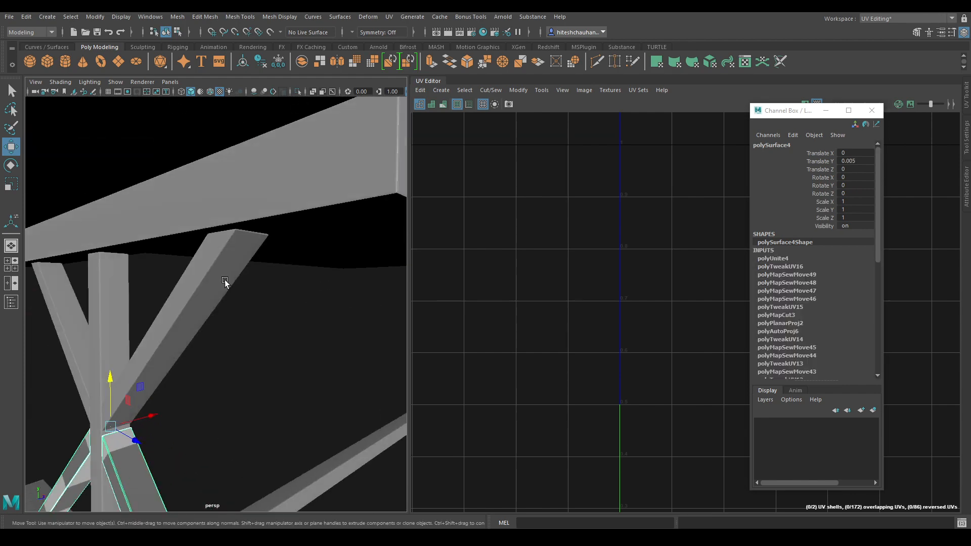
# Step: Examine how the diagonal braces meet the beams from several angles, in wireframe and shaded display
pyautogui.keyDown('alt'); pyautogui.moveTo(225, 282); pyautogui.dragTo(159, 272, button='right'); pyautogui.keyUp('alt')
pyautogui.keyDown('alt'); pyautogui.moveTo(160, 272); pyautogui.dragTo(173, 273); pyautogui.keyUp('alt')
pyautogui.click(261, 368)
pyautogui.keyDown('alt'); pyautogui.moveTo(264, 372); pyautogui.dragTo(327, 408); pyautogui.keyUp('alt')
pyautogui.keyDown('alt'); pyautogui.moveTo(258, 420); pyautogui.dragTo(286, 439, button='right'); pyautogui.keyUp('alt')
pyautogui.keyDown('alt'); pyautogui.moveTo(286, 439); pyautogui.dragTo(213, 411); pyautogui.keyUp('alt')
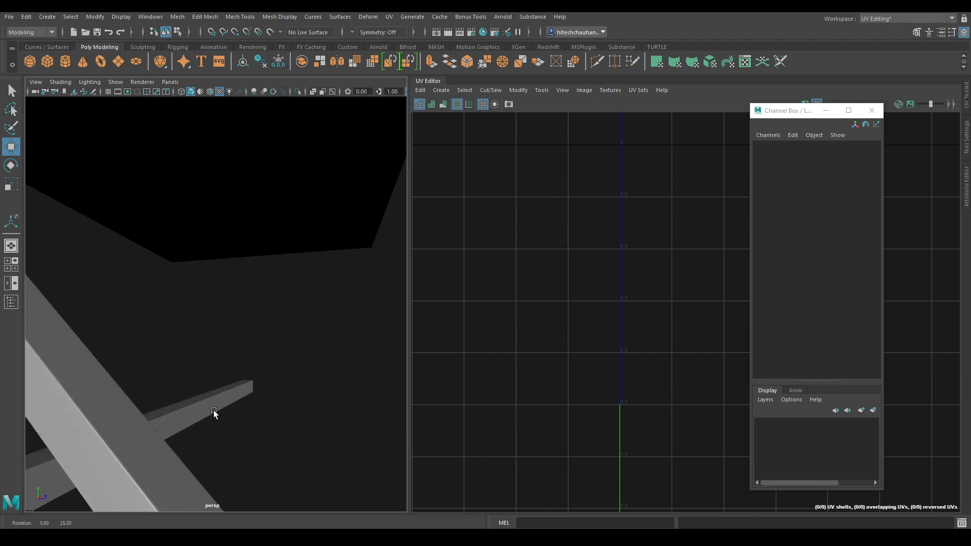
pyautogui.keyDown('alt'); pyautogui.moveTo(213, 411); pyautogui.dragTo(232, 371, button='middle'); pyautogui.keyUp('alt')
pyautogui.click(246, 430)
pyautogui.keyDown('alt'); pyautogui.moveTo(245, 472); pyautogui.dragTo(266, 486, button='right'); pyautogui.keyUp('alt')
pyautogui.press('4')
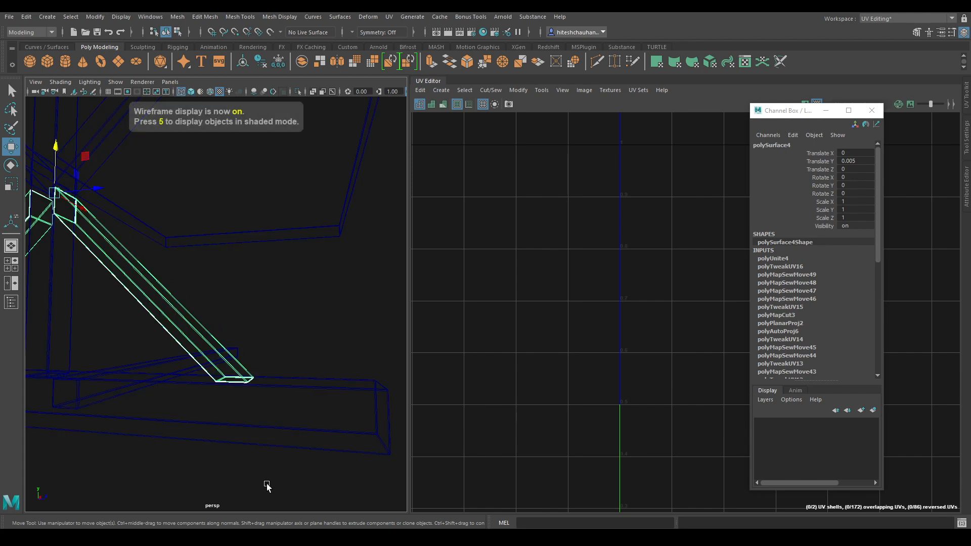
pyautogui.press('5')
pyautogui.press('6')
pyautogui.click(264, 500)
pyautogui.keyDown('alt'); pyautogui.moveTo(264, 500); pyautogui.dragTo(204, 351, button='right'); pyautogui.keyUp('alt')
pyautogui.keyDown('alt'); pyautogui.moveTo(204, 351); pyautogui.dragTo(158, 280); pyautogui.keyUp('alt')
# Step: Select the leg frame's post, beams and braces without the tabletop and stretcher, and combine them into one mesh
pyautogui.moveTo(183, 229); pyautogui.dragTo(184, 230)
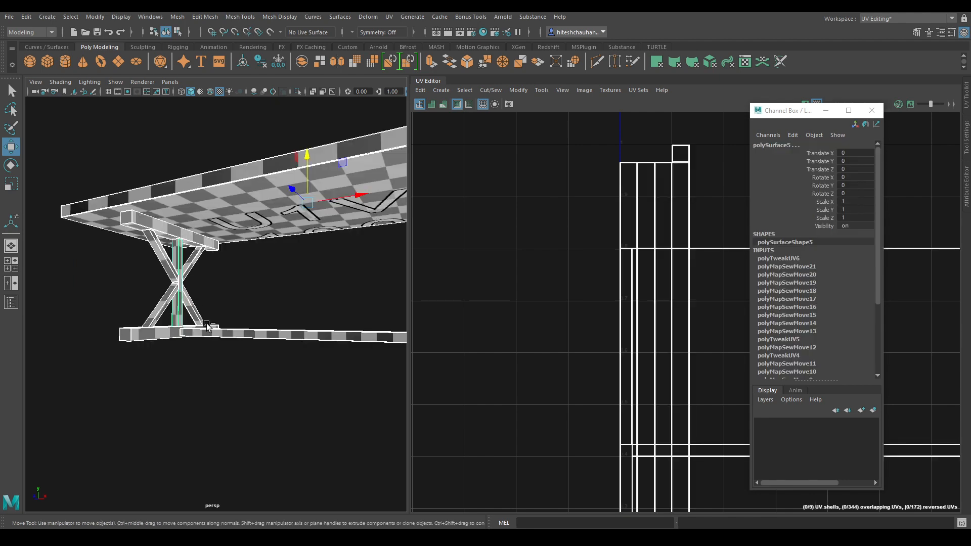
pyautogui.keyDown('alt'); pyautogui.moveTo(245, 334); pyautogui.dragTo(258, 283); pyautogui.keyUp('alt')
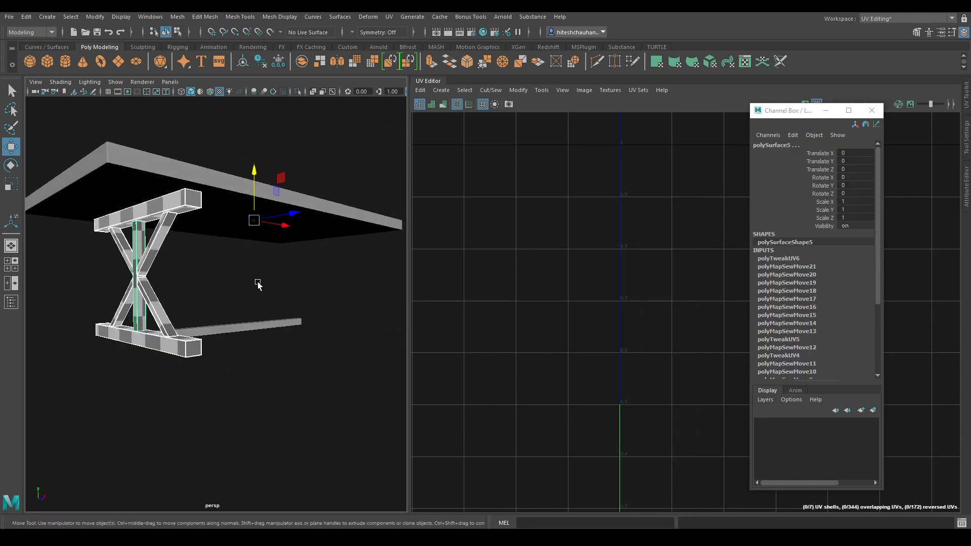
pyautogui.keyDown('shift'); pyautogui.moveTo(258, 255); pyautogui.dragTo(232, 470, button='right'); pyautogui.keyUp('shift')
# Step: Duplicate the leg frame and move the copy about 5.022 along X to the stretcher's other end, using the front view
pyautogui.press('space')
pyautogui.moveTo(245, 415); pyautogui.dragTo(251, 440)
pyautogui.keyDown('alt'); pyautogui.moveTo(250, 438); pyautogui.dragTo(197, 478, button='middle'); pyautogui.keyUp('alt')
pyautogui.keyDown('alt'); pyautogui.moveTo(197, 478); pyautogui.dragTo(169, 474, button='right'); pyautogui.keyUp('alt')
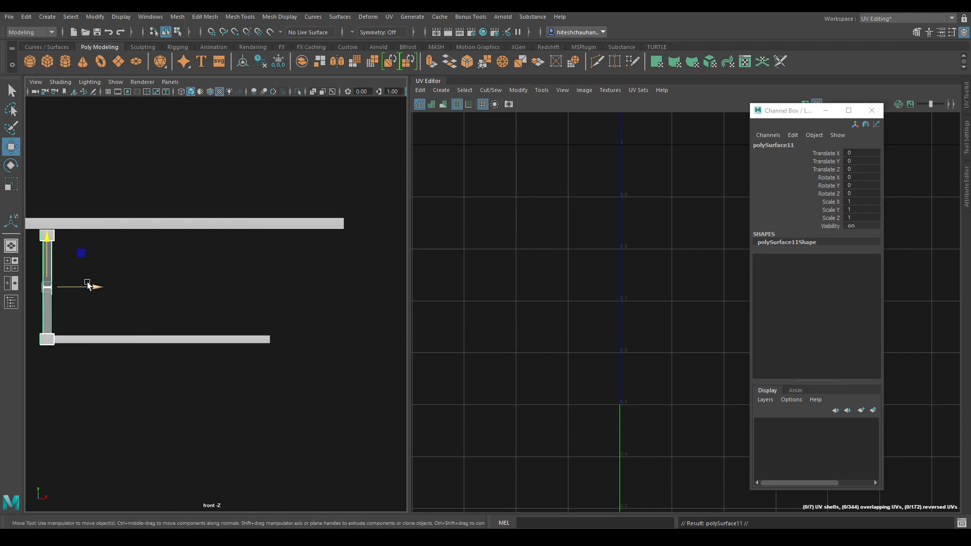
pyautogui.moveTo(93, 287); pyautogui.dragTo(320, 332)
pyautogui.keyDown('alt'); pyautogui.moveTo(320, 332); pyautogui.dragTo(379, 478, button='right'); pyautogui.keyUp('alt')
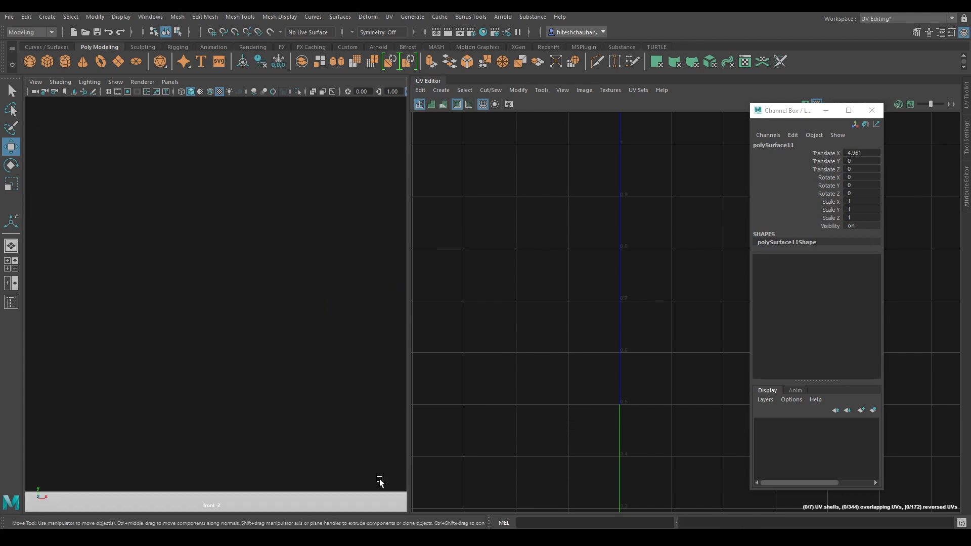
pyautogui.keyDown('alt'); pyautogui.moveTo(325, 318); pyautogui.dragTo(129, 191, button='middle'); pyautogui.keyUp('alt')
pyautogui.keyDown('alt'); pyautogui.moveTo(366, 314); pyautogui.dragTo(292, 238, button='middle'); pyautogui.keyUp('alt')
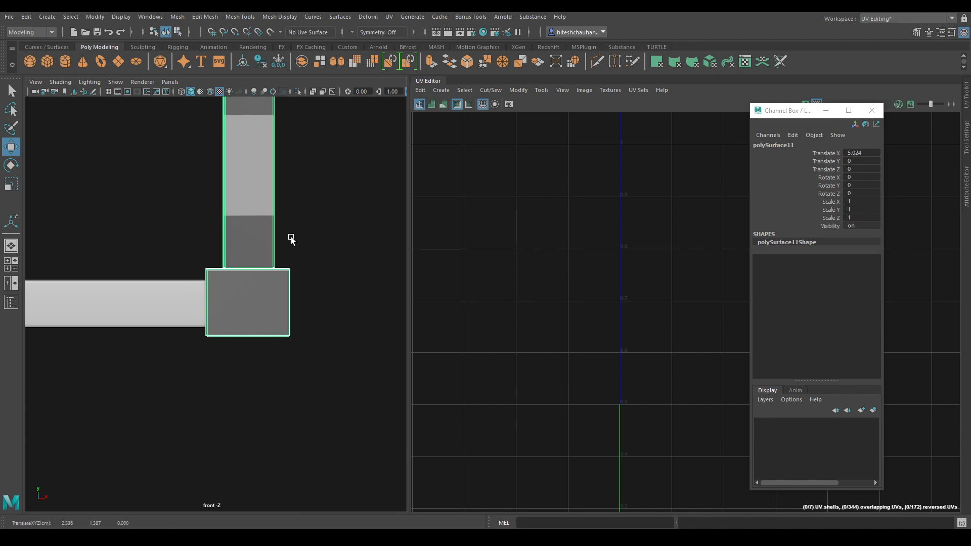
pyautogui.press('space')
pyautogui.moveTo(291, 237); pyautogui.dragTo(314, 372)
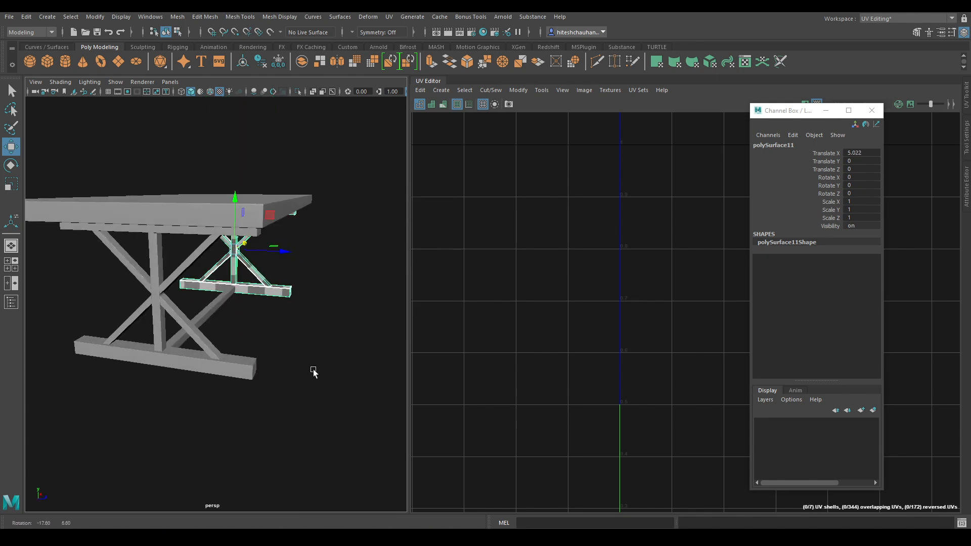
# Step: Select all the table's parts, combine them into one mesh and close the floating channel box
pyautogui.keyDown('alt'); pyautogui.moveTo(314, 372); pyautogui.dragTo(280, 334, button='right'); pyautogui.keyUp('alt')
pyautogui.keyDown('alt'); pyautogui.moveTo(280, 334); pyautogui.dragTo(310, 433); pyautogui.keyUp('alt')
pyautogui.moveTo(368, 383); pyautogui.dragTo(26, 102)
pyautogui.keyDown('shift'); pyautogui.moveTo(240, 230); pyautogui.dragTo(240, 237, button='right'); pyautogui.keyUp('shift')
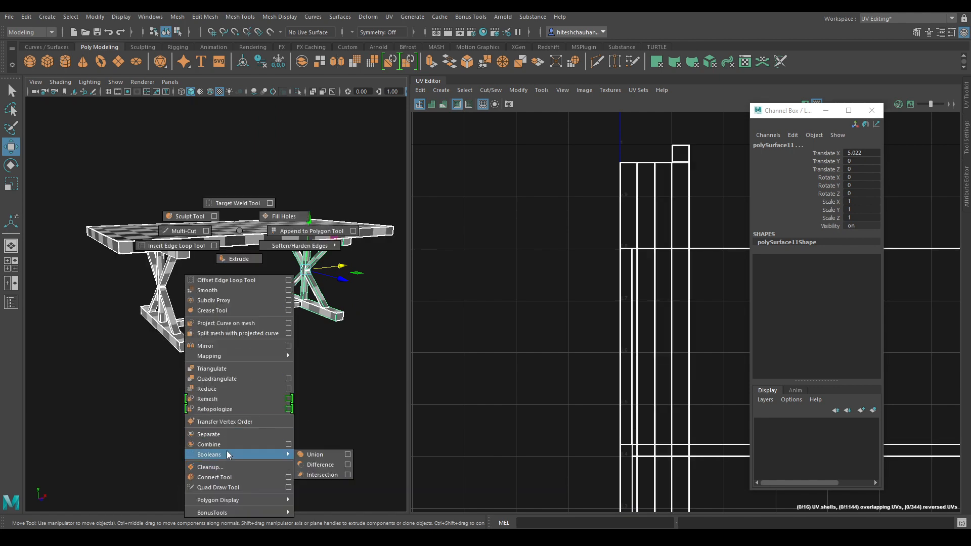
pyautogui.click(225, 445)
pyautogui.click(872, 111)
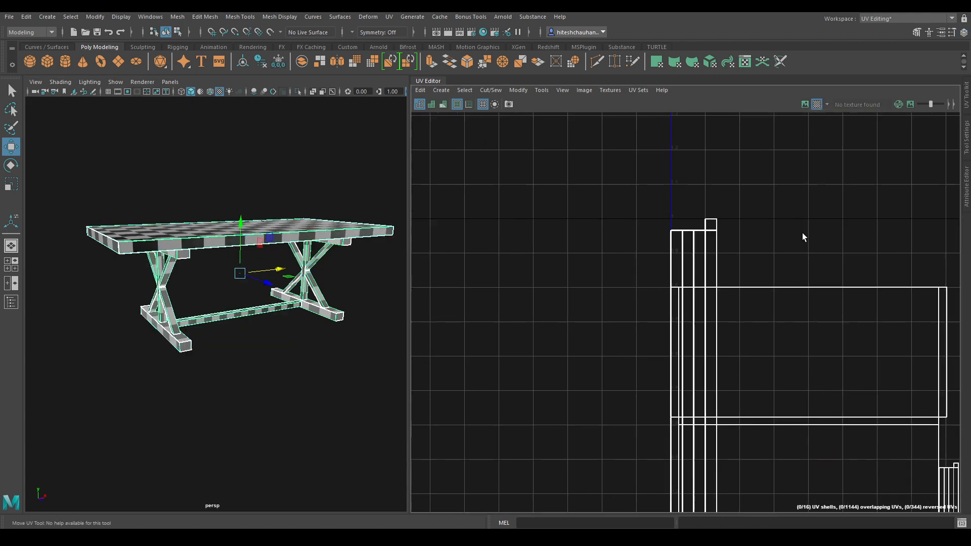
# Step: Select all the table's UV shells, lay them out within the UV tile and clear the selection
pyautogui.scroll(-5, 645, 325)
pyautogui.moveTo(693, 209); pyautogui.dragTo(649, 196, button='right')
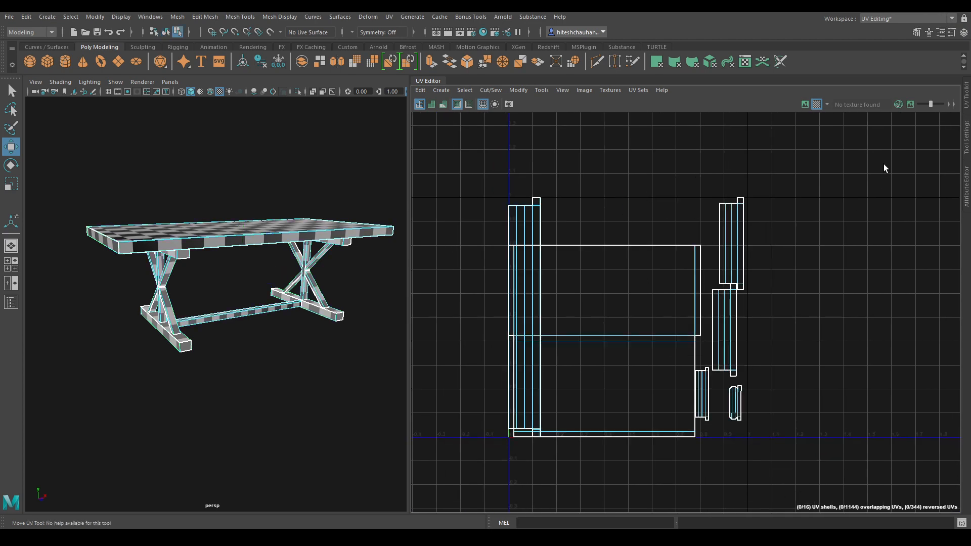
pyautogui.moveTo(885, 155); pyautogui.dragTo(448, 503)
pyautogui.keyDown('shift'); pyautogui.moveTo(768, 233); pyautogui.dragTo(660, 269, button='right'); pyautogui.keyUp('shift')
pyautogui.scroll(3, 642, 262)
pyautogui.keyDown('alt'); pyautogui.moveTo(649, 251); pyautogui.dragTo(687, 222, button='middle'); pyautogui.keyUp('alt')
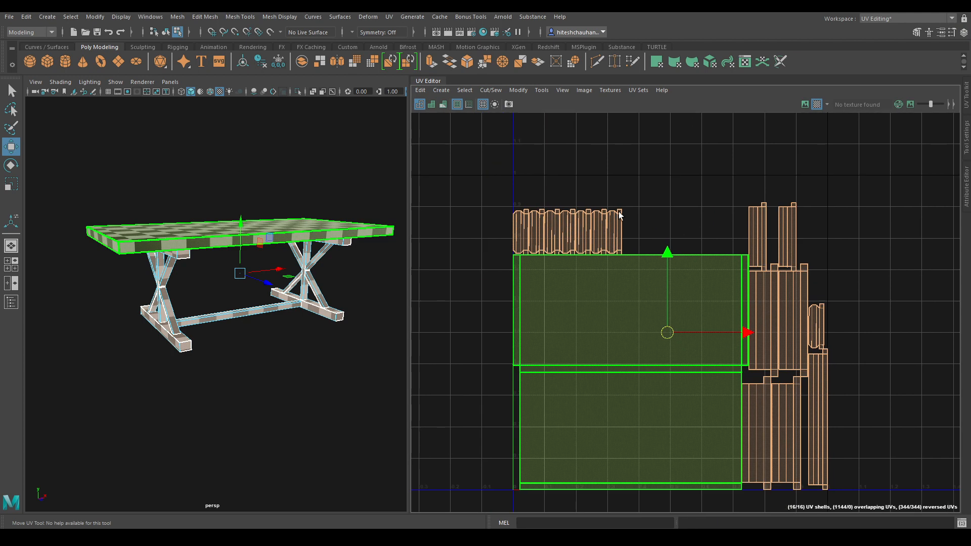
pyautogui.keyDown('alt'); pyautogui.moveTo(580, 227); pyautogui.dragTo(596, 225, button='middle'); pyautogui.keyUp('alt')
pyautogui.scroll(2, 601, 219)
pyautogui.click(688, 141)
pyautogui.keyDown('alt'); pyautogui.moveTo(754, 272); pyautogui.dragTo(709, 220, button='middle'); pyautogui.keyUp('alt')
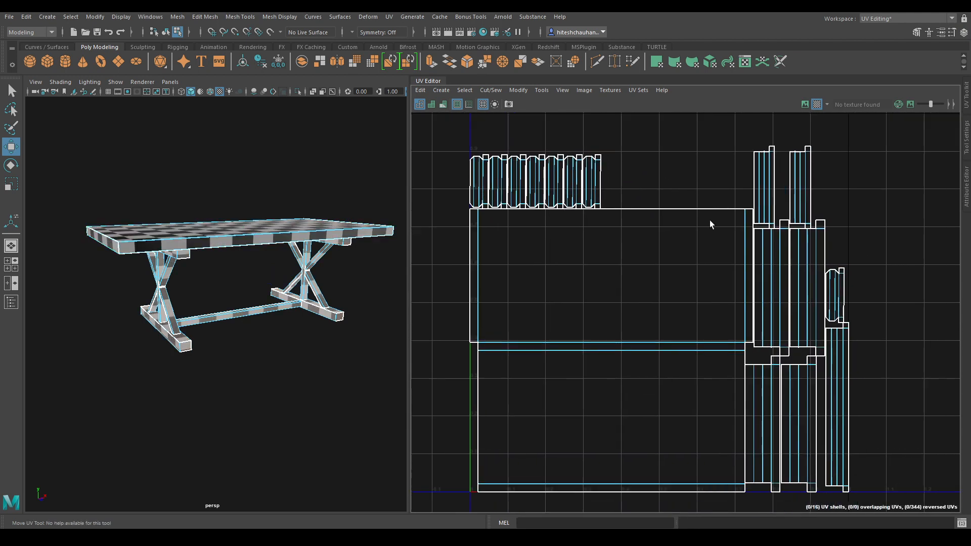
# Step: Turn on shaded UV shell display and examine the row of brace shells for reversed orientation
pyautogui.moveTo(728, 249); pyautogui.dragTo(705, 162, button='right')
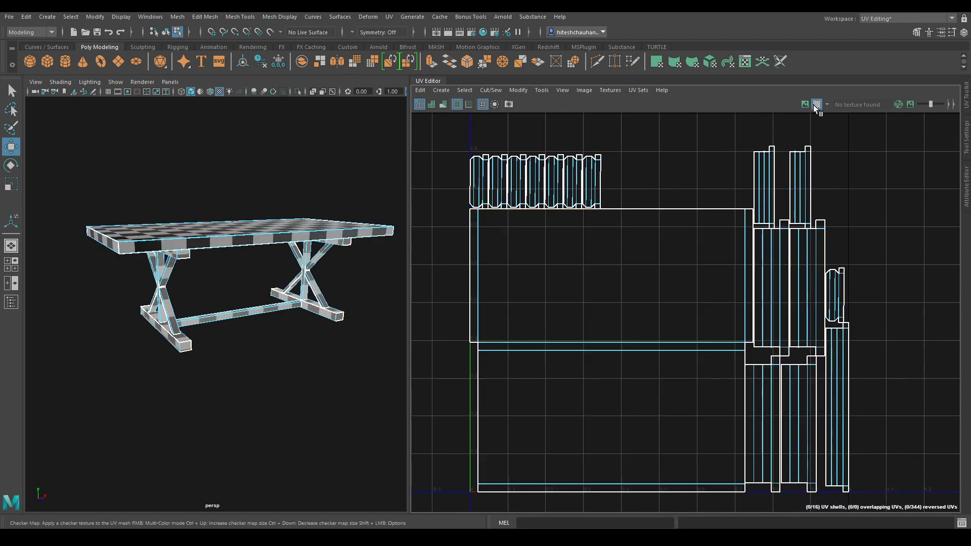
pyautogui.keyDown('alt'); pyautogui.moveTo(235, 271); pyautogui.dragTo(306, 257); pyautogui.keyUp('alt')
pyautogui.click(432, 104)
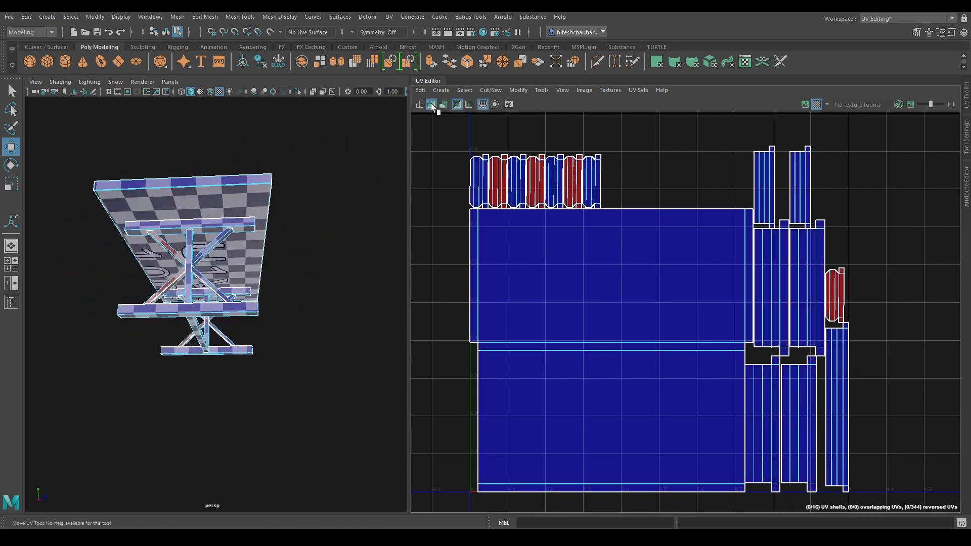
pyautogui.keyDown('alt'); pyautogui.moveTo(481, 208); pyautogui.dragTo(535, 287, button='middle'); pyautogui.keyUp('alt')
pyautogui.keyDown('alt'); pyautogui.moveTo(536, 287); pyautogui.dragTo(623, 344, button='right'); pyautogui.keyUp('alt')
pyautogui.keyDown('alt'); pyautogui.moveTo(623, 344); pyautogui.dragTo(661, 319, button='middle'); pyautogui.keyUp('alt')
pyautogui.keyDown('alt'); pyautogui.moveTo(661, 320); pyautogui.dragTo(654, 361, button='right'); pyautogui.keyUp('alt')
pyautogui.keyDown('alt'); pyautogui.moveTo(593, 321); pyautogui.dragTo(650, 323, button='middle'); pyautogui.keyUp('alt')
pyautogui.keyDown('alt'); pyautogui.moveTo(649, 324); pyautogui.dragTo(672, 329, button='right'); pyautogui.keyUp('alt')
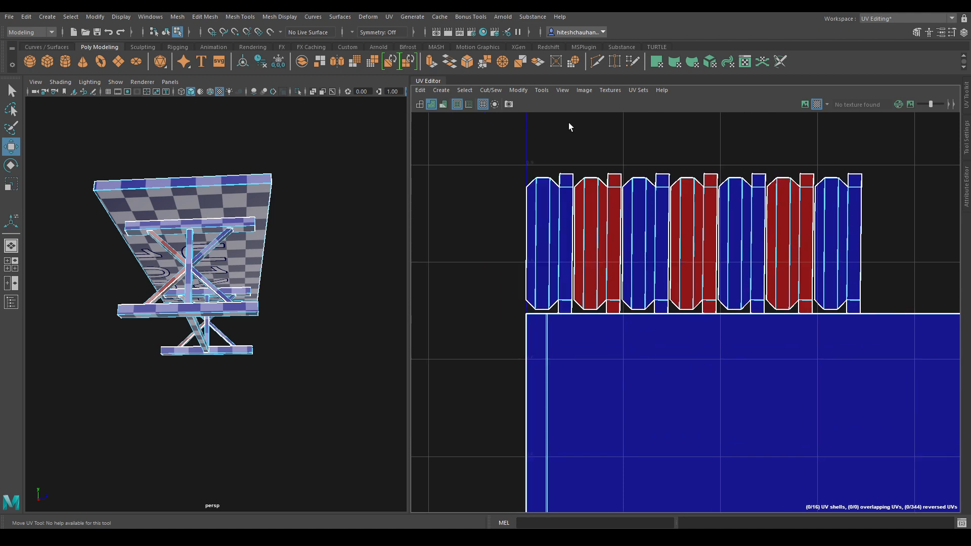
pyautogui.click(593, 251)
pyautogui.click(698, 249)
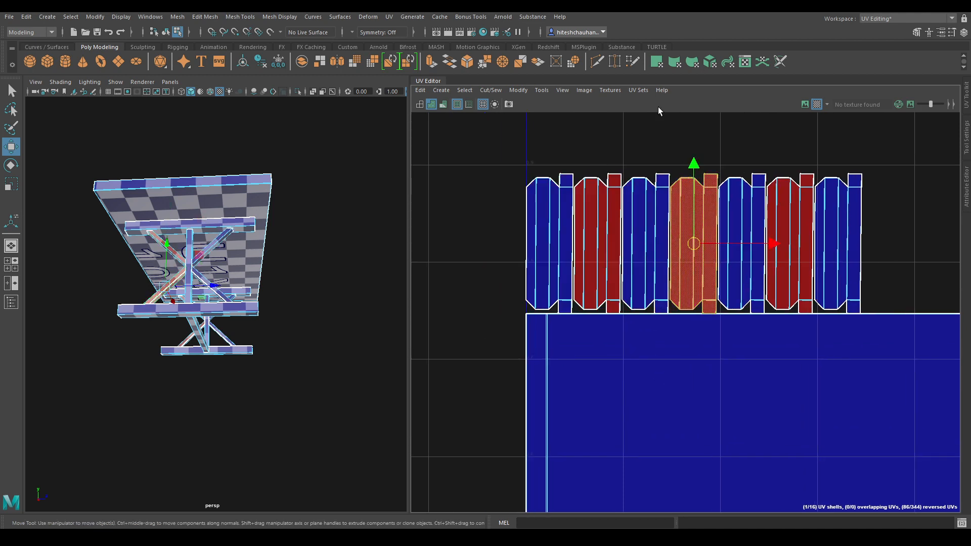
pyautogui.click(655, 128)
# Step: Select the four reversed brace UV shells shown in red and flip them
pyautogui.click(604, 200)
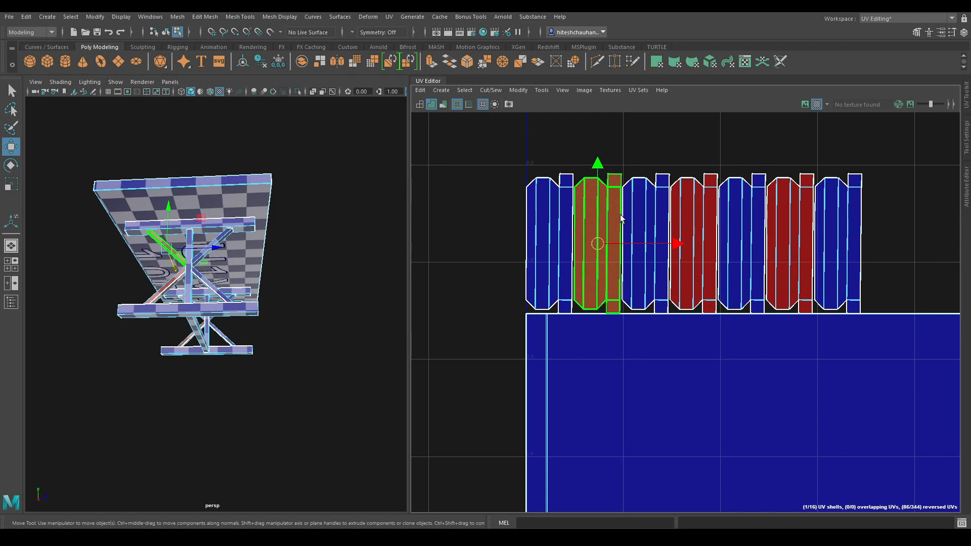
pyautogui.keyDown('shift'); pyautogui.click(707, 234); pyautogui.keyUp('shift')
pyautogui.keyDown('shift'); pyautogui.click(774, 220); pyautogui.keyUp('shift')
pyautogui.keyDown('alt'); pyautogui.moveTo(808, 357); pyautogui.dragTo(784, 223, button='right'); pyautogui.keyUp('alt')
pyautogui.keyDown('alt'); pyautogui.moveTo(784, 223); pyautogui.dragTo(450, 100, button='middle'); pyautogui.keyUp('alt')
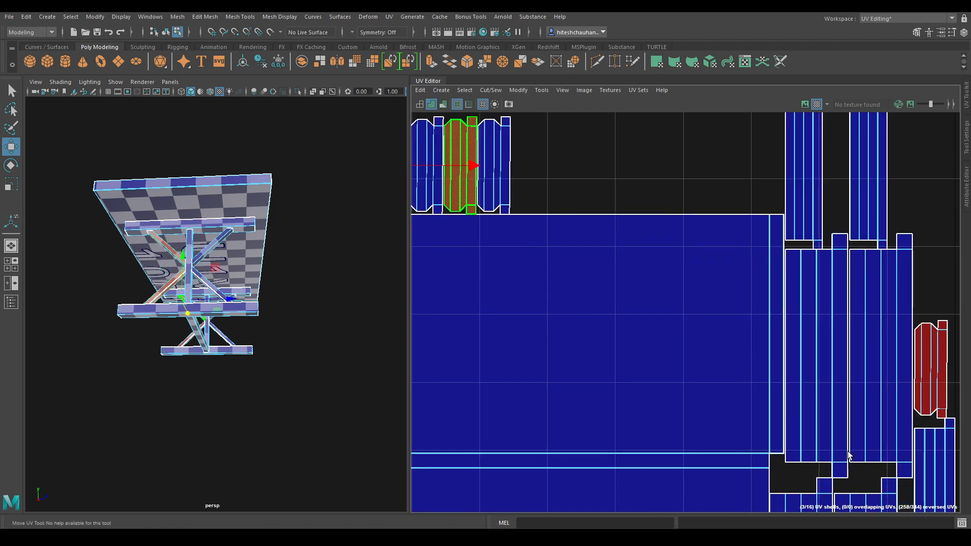
pyautogui.keyDown('alt'); pyautogui.moveTo(848, 455); pyautogui.dragTo(762, 396, button='middle'); pyautogui.keyUp('alt')
pyautogui.keyDown('shift'); pyautogui.click(858, 335); pyautogui.keyUp('shift')
pyautogui.keyDown('alt'); pyautogui.moveTo(868, 399); pyautogui.dragTo(830, 232, button='right'); pyautogui.keyUp('alt')
pyautogui.keyDown('alt'); pyautogui.moveTo(869, 492); pyautogui.dragTo(880, 402, button='middle'); pyautogui.keyUp('alt')
pyautogui.keyDown('alt'); pyautogui.moveTo(879, 402); pyautogui.dragTo(804, 384, button='right'); pyautogui.keyUp('alt')
pyautogui.click(529, 90)
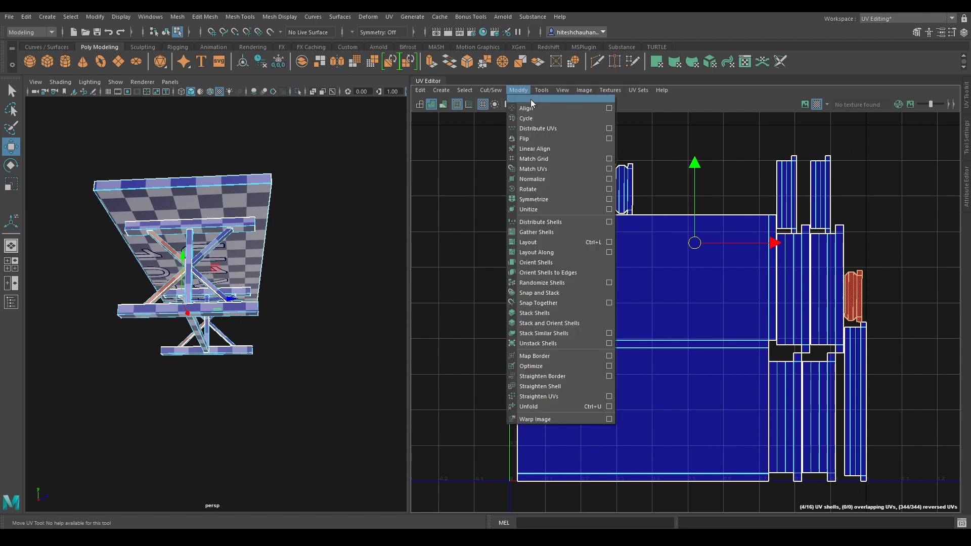
pyautogui.click(531, 138)
# Step: Select all UV shells again, repeat the layout and clear the selection
pyautogui.moveTo(626, 187); pyautogui.dragTo(578, 168, button='right')
pyautogui.moveTo(487, 145); pyautogui.dragTo(847, 463)
pyautogui.moveTo(793, 236); pyautogui.dragTo(669, 283, button='right')
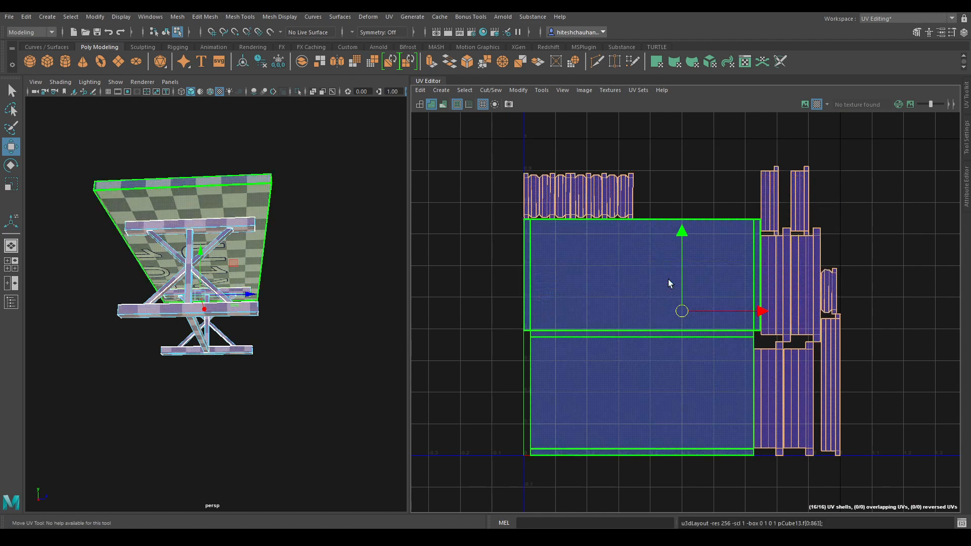
pyautogui.click(706, 151)
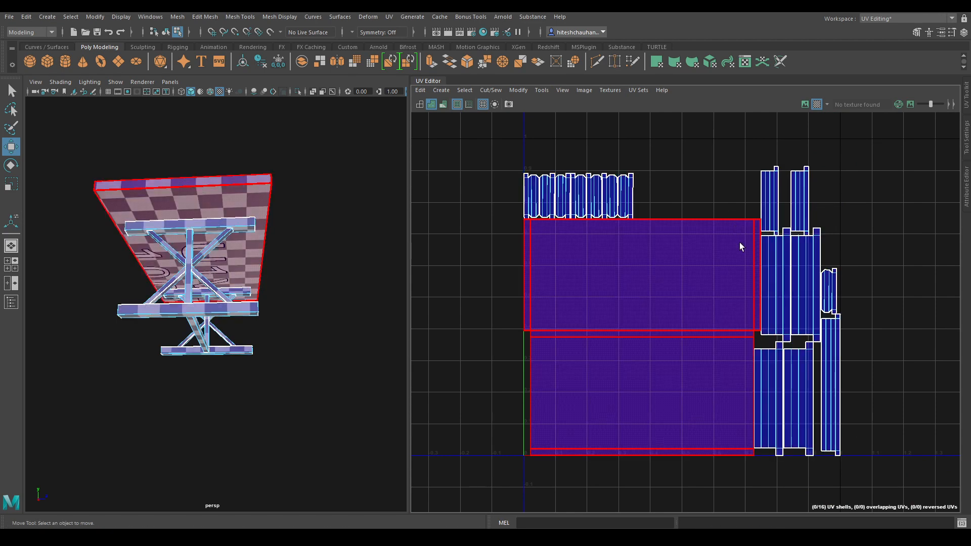
# Step: Move the isolated brace UV shell to the end of the brace row above the tabletop shell
pyautogui.click(830, 284)
pyautogui.moveTo(830, 294); pyautogui.dragTo(644, 201)
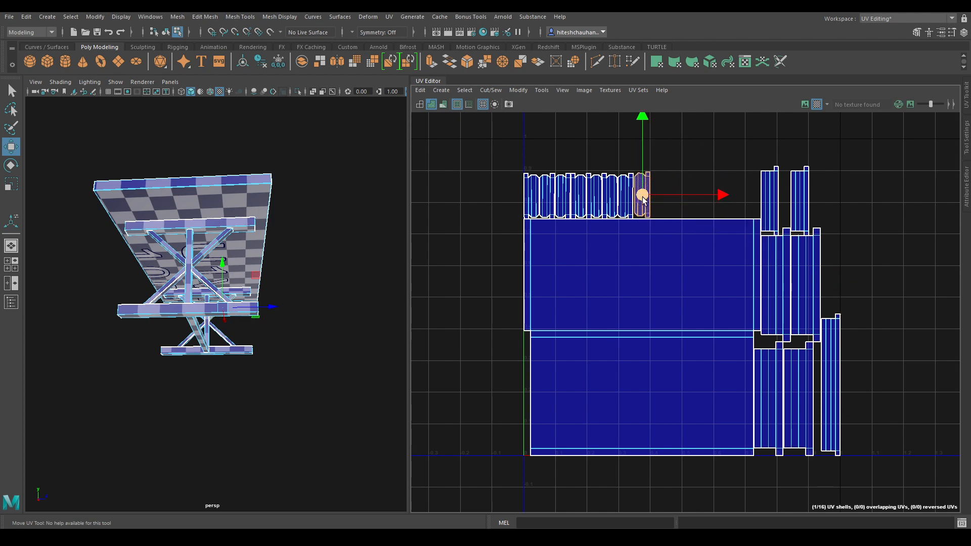
pyautogui.keyDown('alt'); pyautogui.moveTo(643, 198); pyautogui.dragTo(762, 370, button='right'); pyautogui.keyUp('alt')
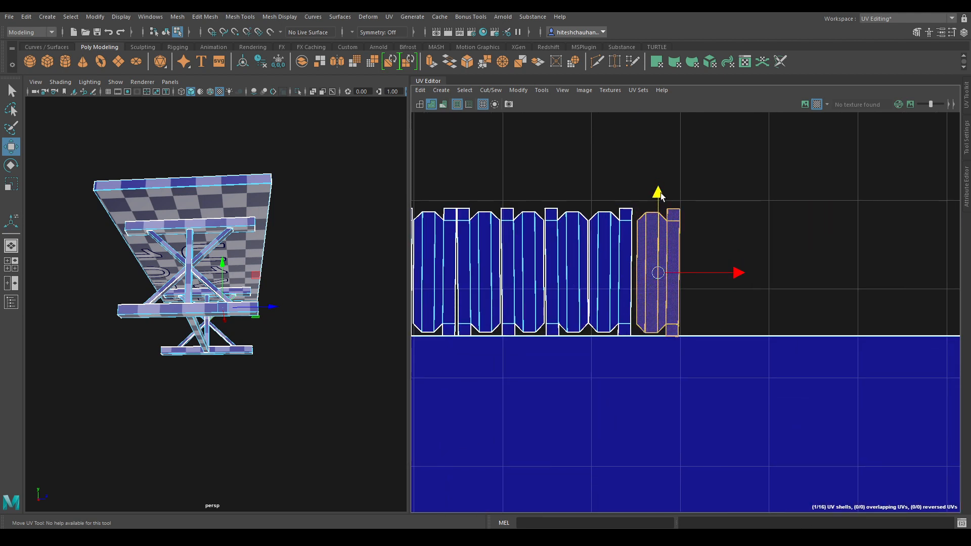
pyautogui.scroll(-6, 741, 359)
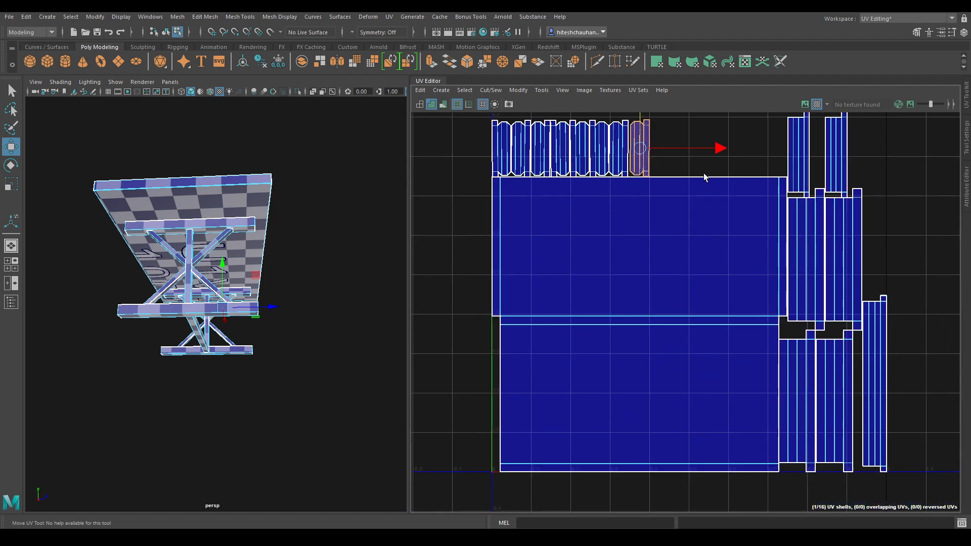
# Step: Return to object mode, select the whole table and delete its construction history
pyautogui.rightClick(497, 280)
pyautogui.moveTo(498, 281); pyautogui.dragTo(462, 263, button='right')
pyautogui.keyDown('alt'); pyautogui.moveTo(247, 306); pyautogui.dragTo(187, 365); pyautogui.keyUp('alt')
pyautogui.moveTo(269, 257); pyautogui.dragTo(337, 224, button='right')
pyautogui.keyDown('alt'); pyautogui.moveTo(338, 318); pyautogui.dragTo(333, 381); pyautogui.keyUp('alt')
pyautogui.moveTo(332, 381)
pyautogui.keyDown('alt'); pyautogui.mouseDown(button='right')
pyautogui.moveTo(328, 357)
pyautogui.moveTo(328, 372)
pyautogui.mouseUp(button='right'); pyautogui.keyUp('alt')
pyautogui.click(328, 356)
pyautogui.keyDown('alt'); pyautogui.moveTo(275, 337); pyautogui.dragTo(294, 229, button='right'); pyautogui.keyUp('alt')
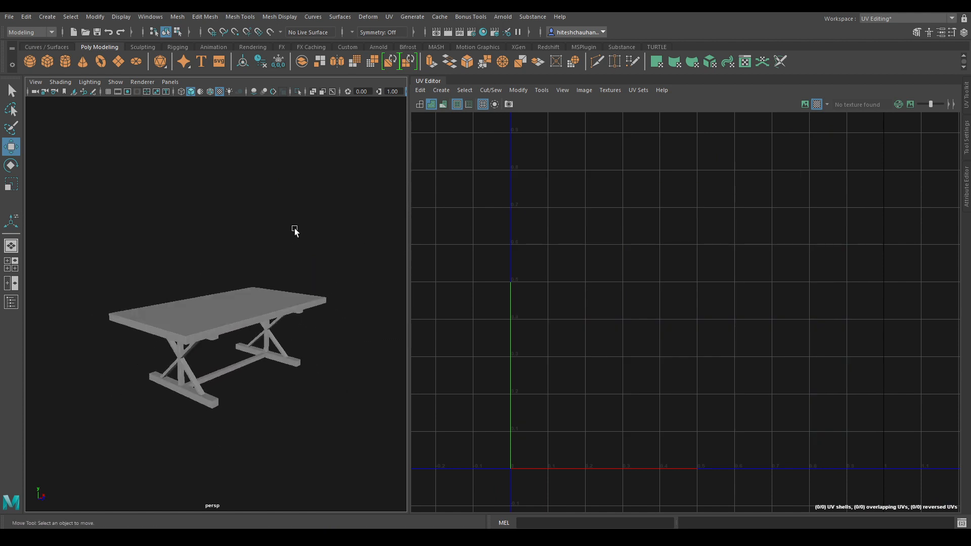
pyautogui.moveTo(294, 228); pyautogui.dragTo(141, 462)
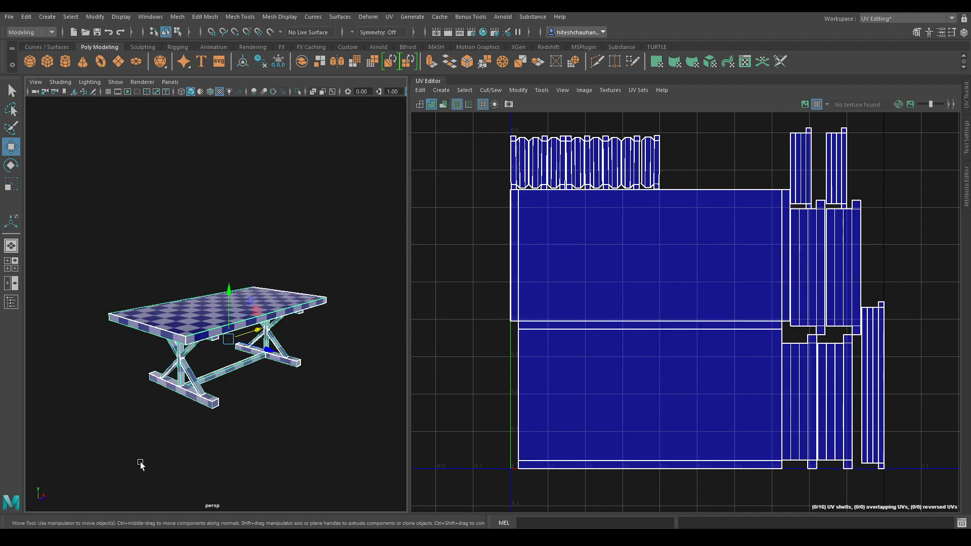
pyautogui.click(31, 17)
pyautogui.moveTo(75, 134)
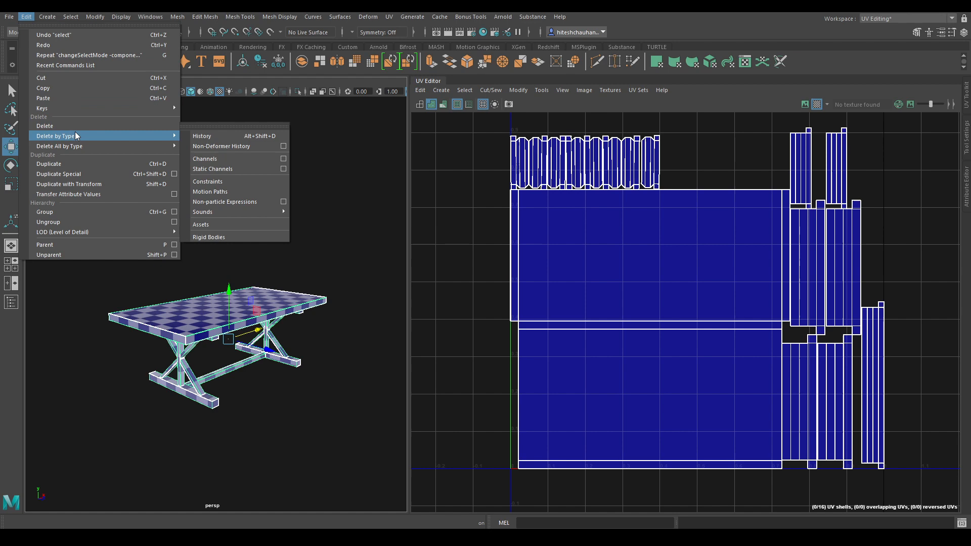
pyautogui.click(202, 137)
# Step: Start exporting the selected table and create and open a folder named Table inside the desktop's Maya Projects folder
pyautogui.click(10, 17)
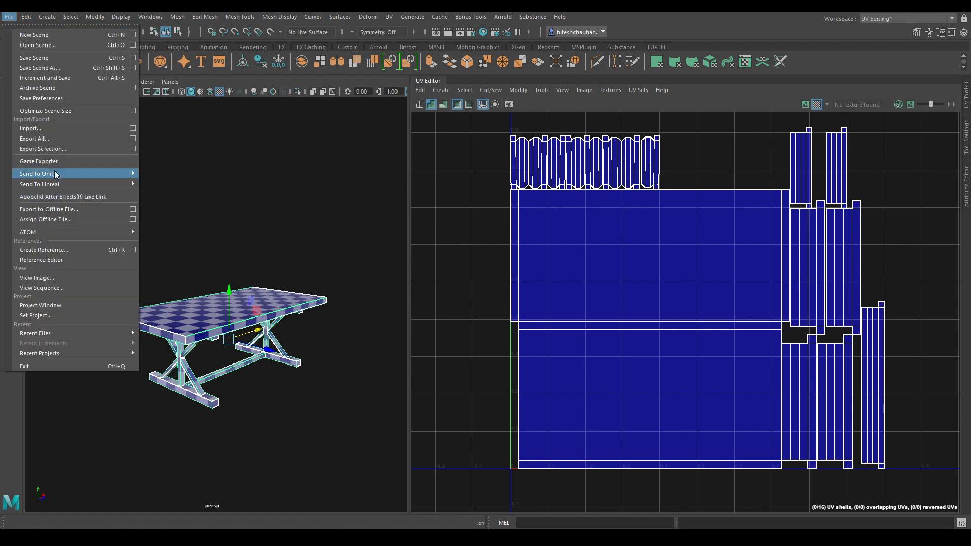
pyautogui.click(50, 149)
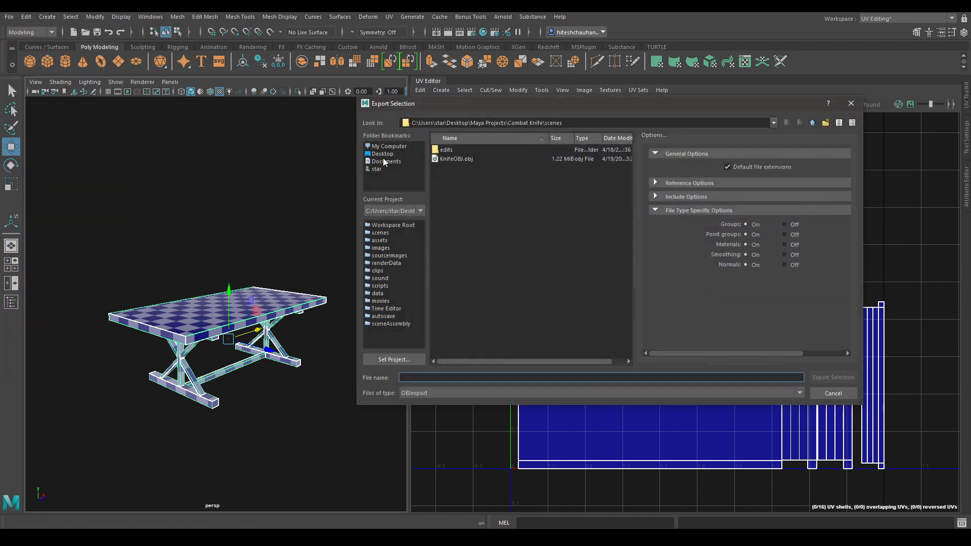
pyautogui.click(383, 153)
pyautogui.doubleClick(459, 204)
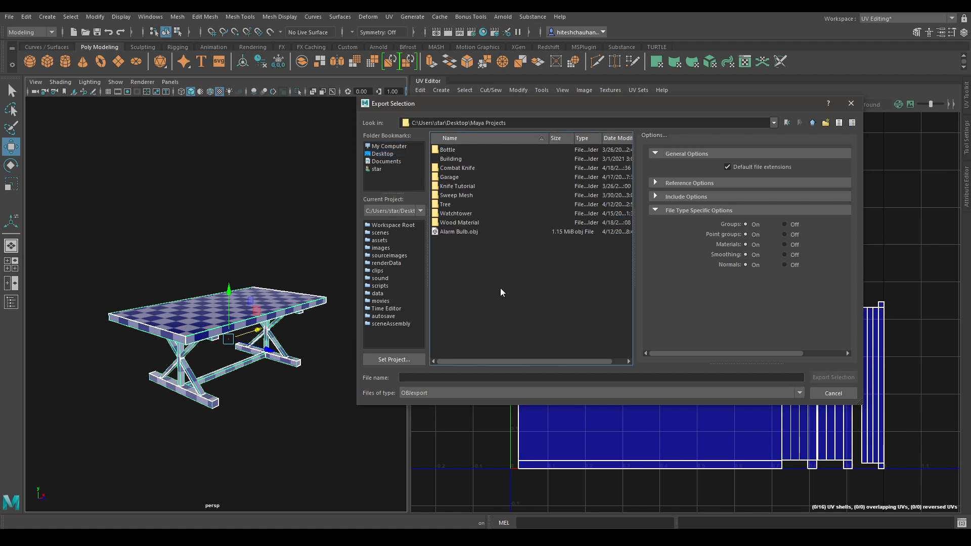
pyautogui.rightClick(503, 296)
pyautogui.click(536, 310)
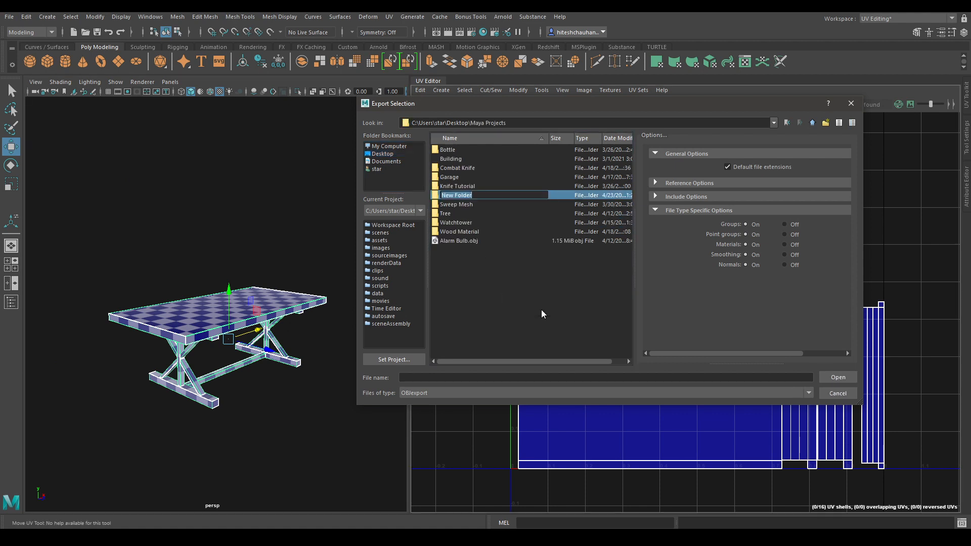
pyautogui.write('Table')
pyautogui.press('Return')
pyautogui.press('Return')
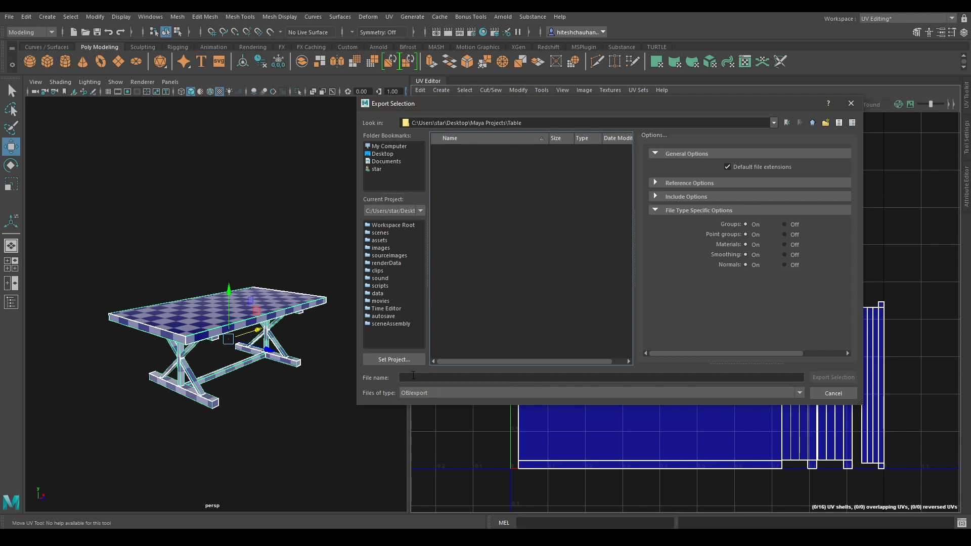
# Step: Export the selection as an OBJ file named Table and deselect the table
pyautogui.click(413, 376)
pyautogui.write('Table')
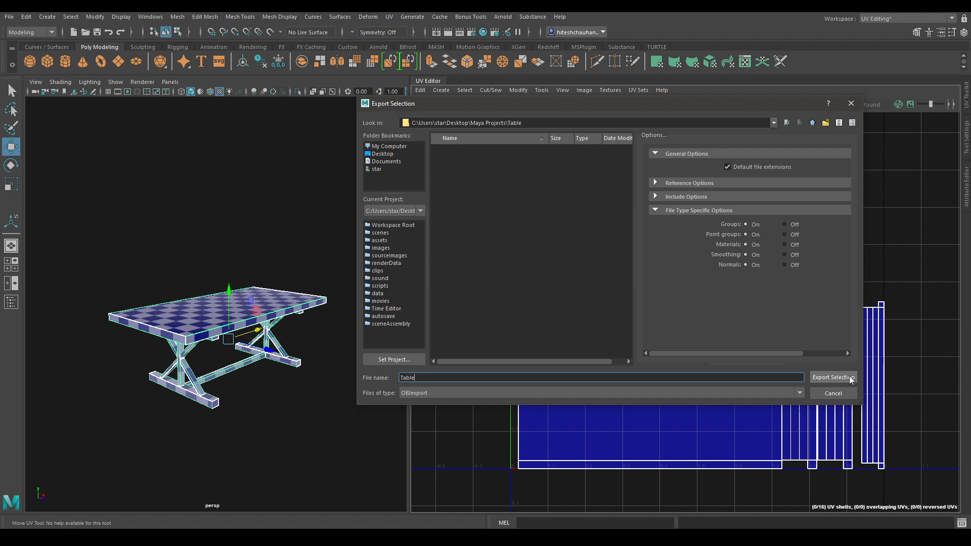
pyautogui.click(851, 381)
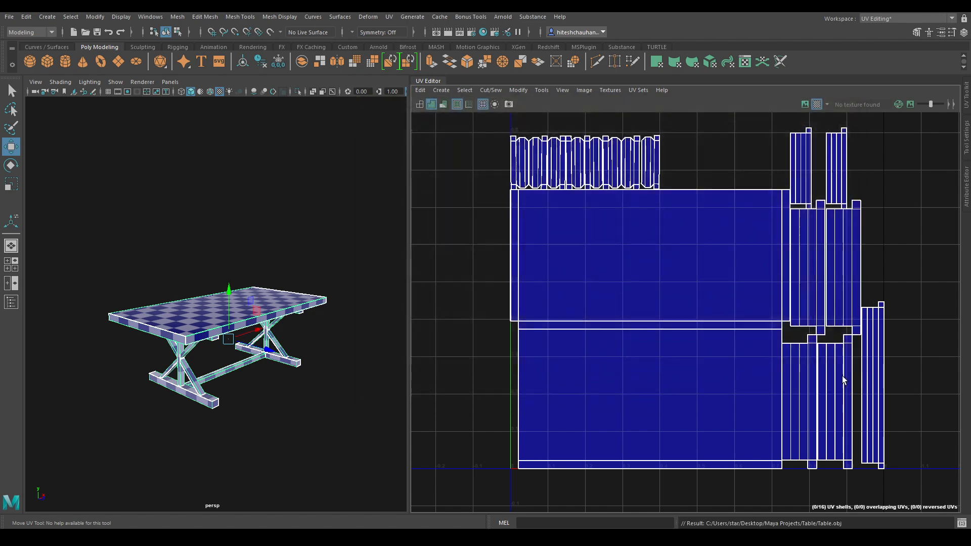
pyautogui.keyDown('alt'); pyautogui.moveTo(283, 304); pyautogui.dragTo(282, 302); pyautogui.keyUp('alt')
pyautogui.click(283, 248)
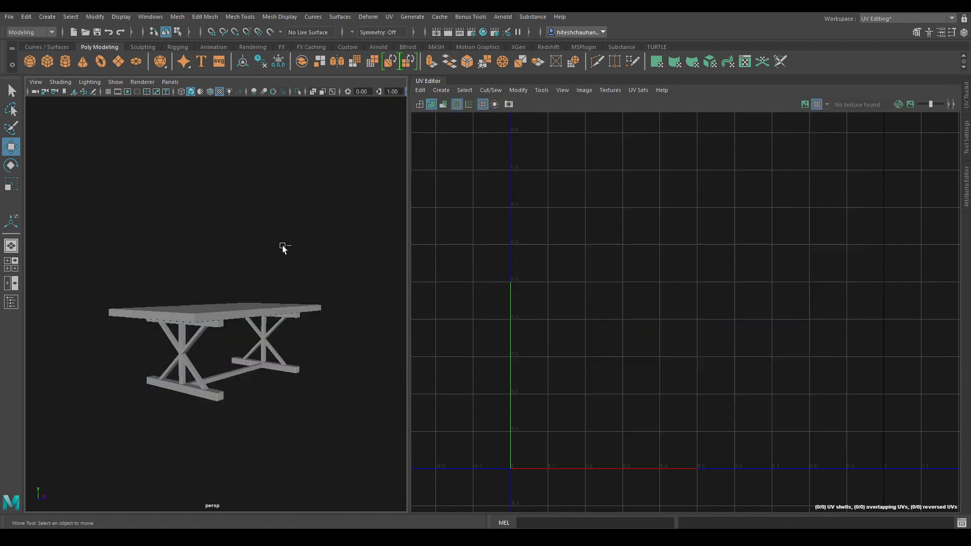
pyautogui.keyDown('alt'); pyautogui.moveTo(160, 424); pyautogui.dragTo(188, 331); pyautogui.keyUp('alt')
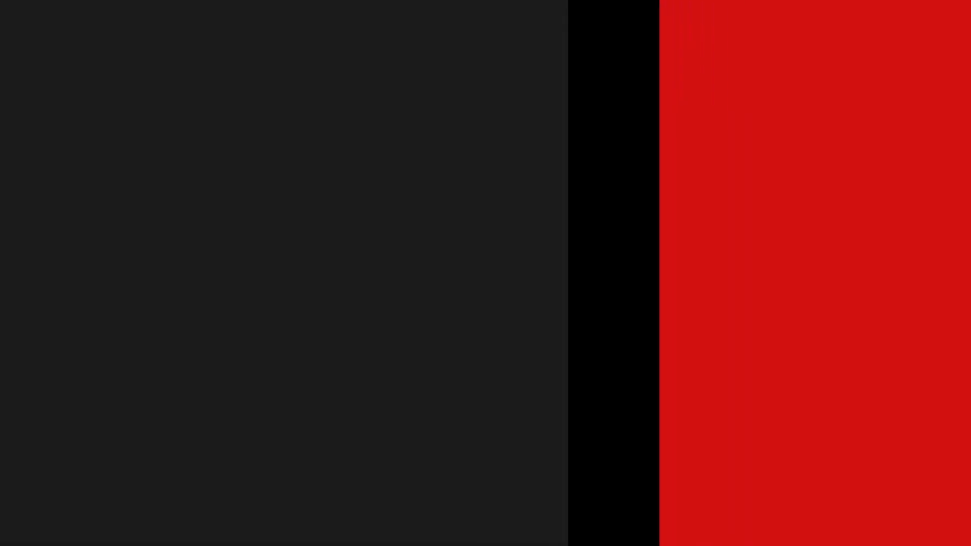